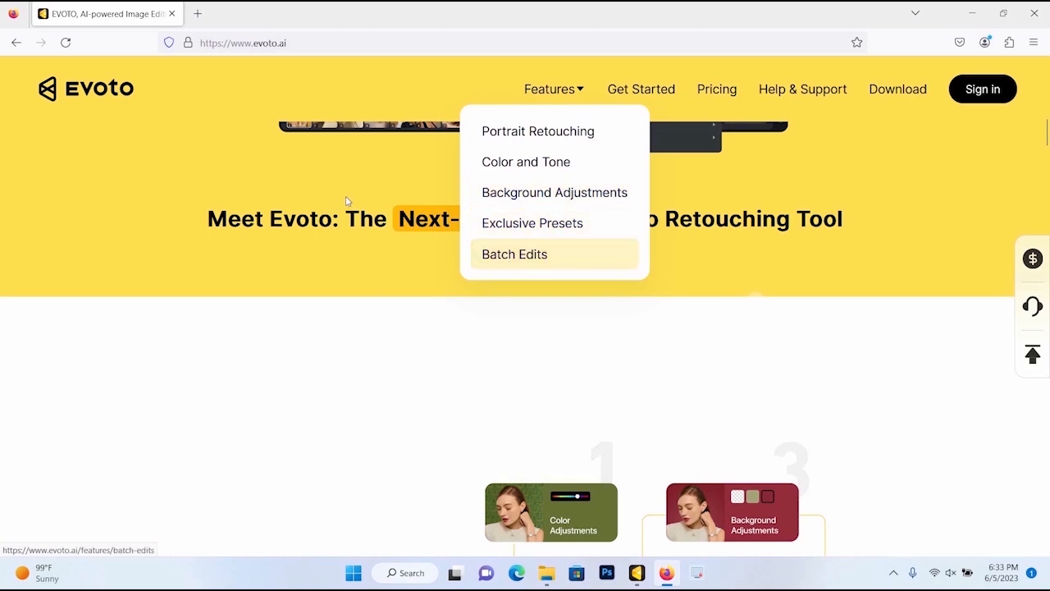
Step: Look over the retouching interface preview on the Evoto home page
{"action": "scroll", "coordinate": [558, 160], "scroll_direction": "up", "scroll_amount": 2}
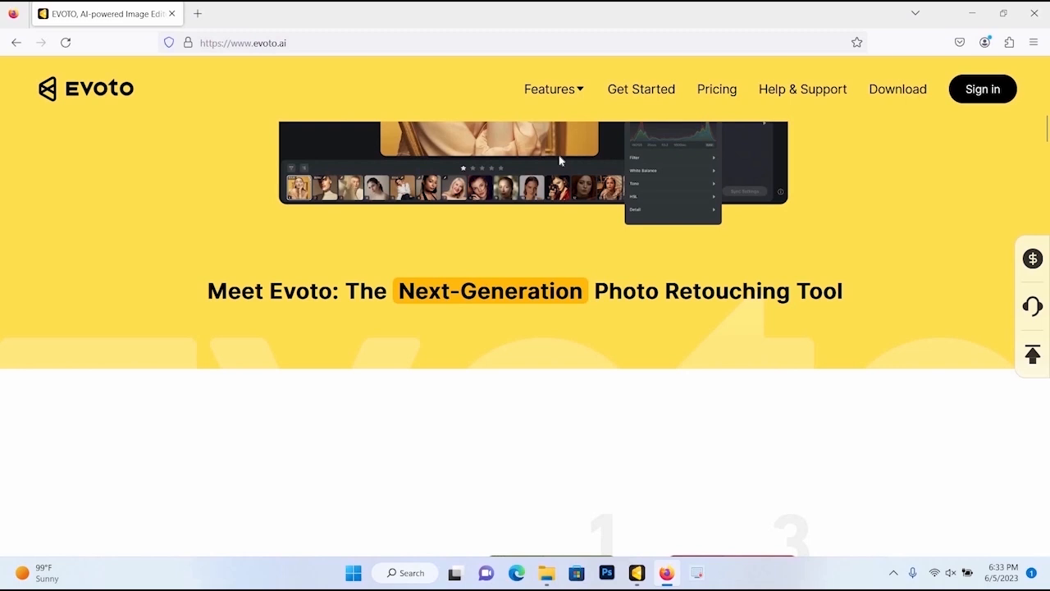
{"action": "scroll", "coordinate": [562, 163], "scroll_direction": "up", "scroll_amount": 2}
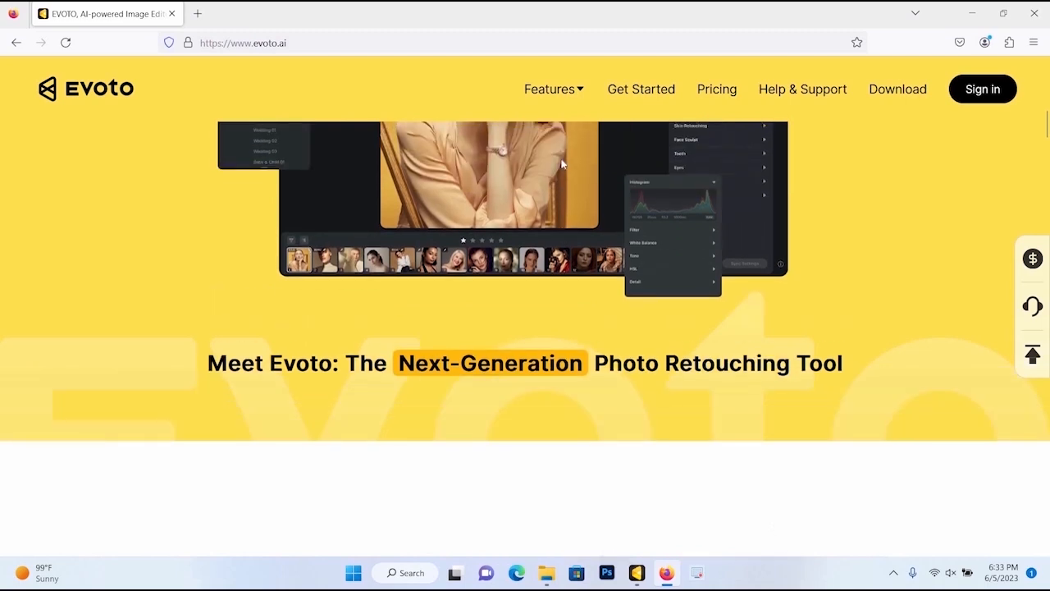
{"action": "scroll", "coordinate": [562, 163], "scroll_direction": "up", "scroll_amount": 2}
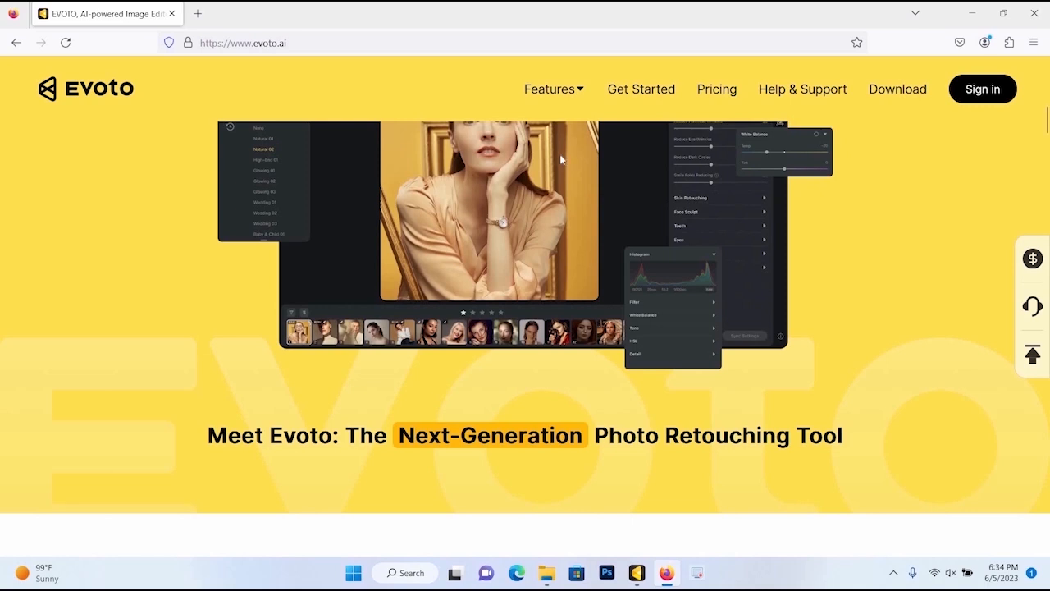
{"action": "scroll", "coordinate": [570, 170], "scroll_direction": "up", "scroll_amount": 2}
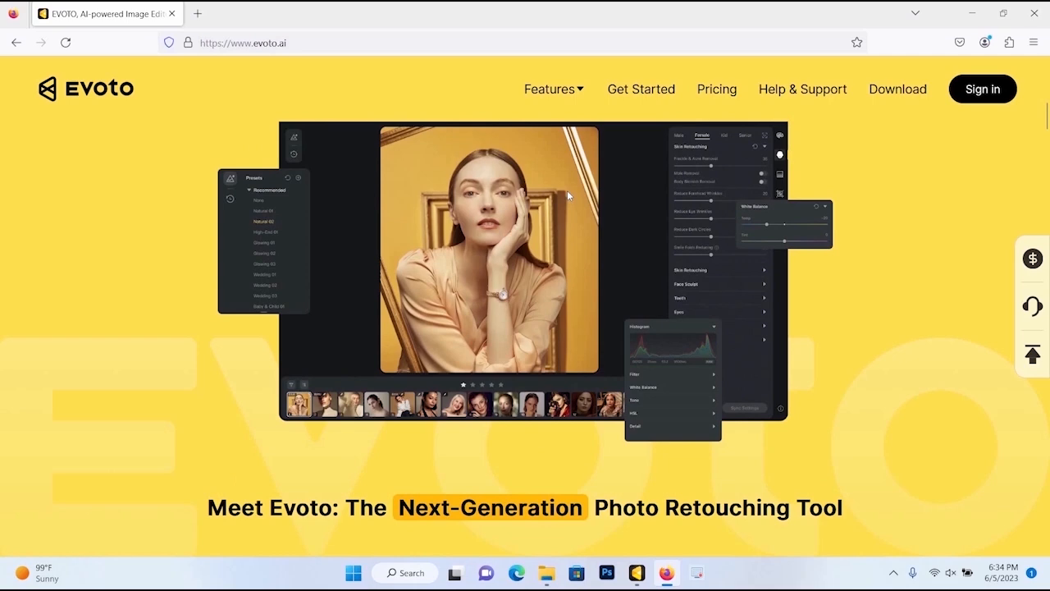
{"action": "scroll", "coordinate": [561, 207], "scroll_direction": "up", "scroll_amount": 2}
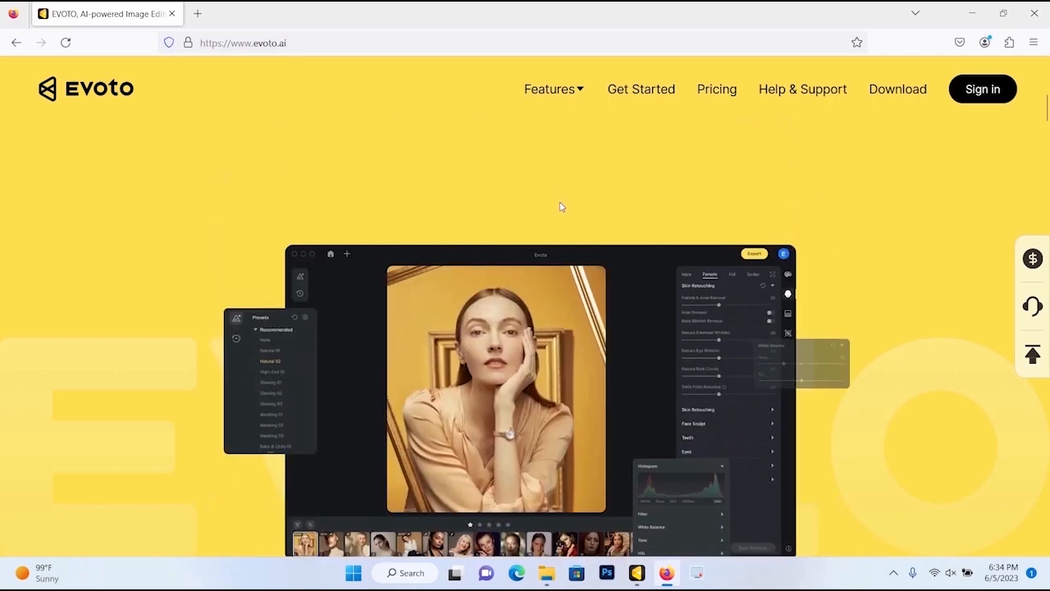
{"action": "scroll", "coordinate": [560, 189], "scroll_direction": "down", "scroll_amount": 2}
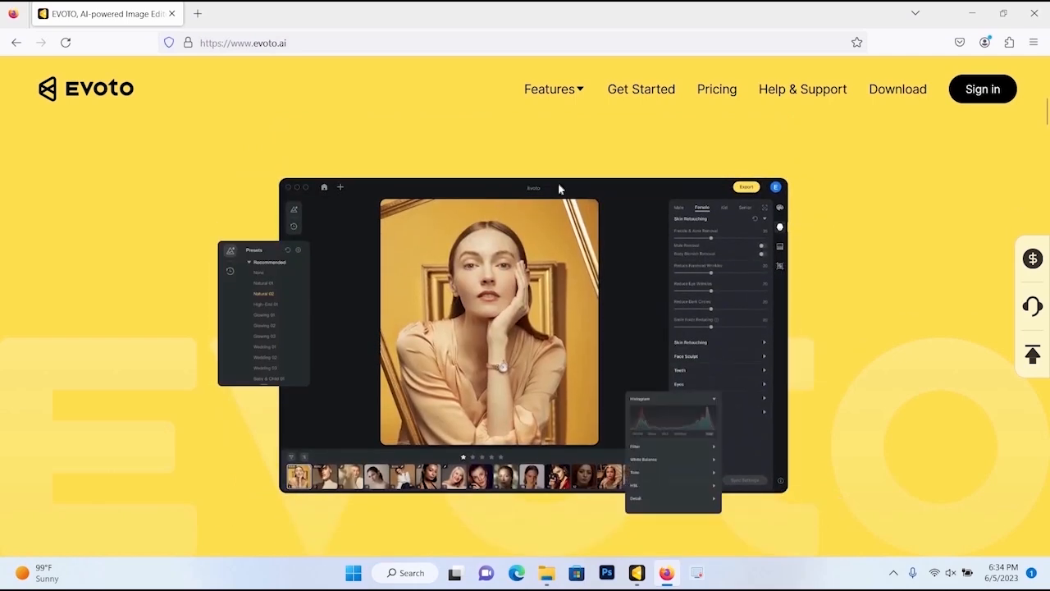
Step: Switch to the Evoto desktop app and examine the skin of the woman's face in the first portrait
{"action": "left_click", "coordinate": [637, 572]}
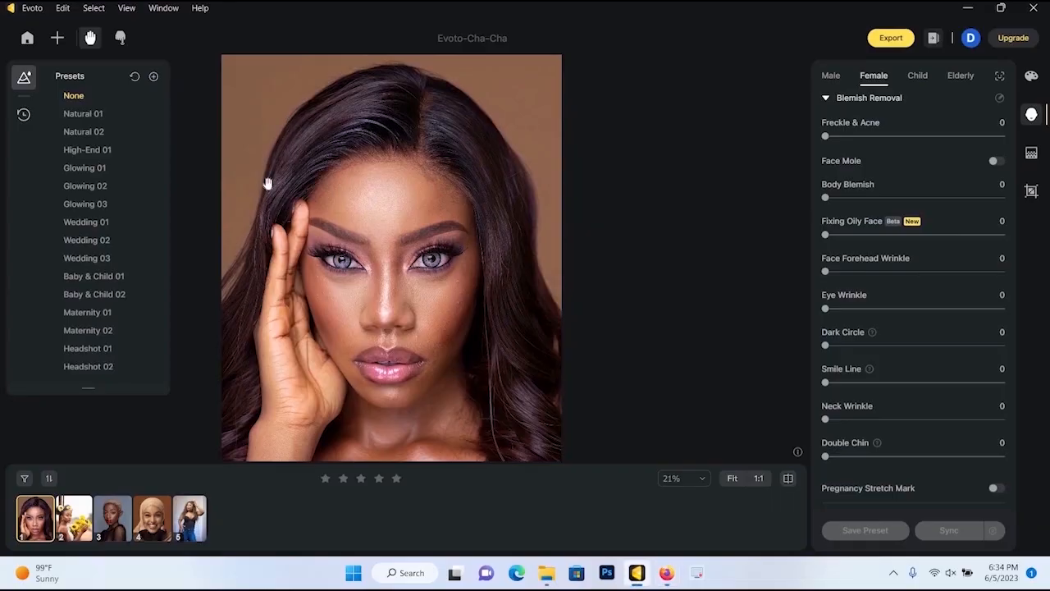
{"action": "scroll", "coordinate": [537, 265], "scroll_direction": "up", "scroll_amount": 2}
{"action": "scroll", "coordinate": [537, 265], "scroll_direction": "down", "scroll_amount": 1}
{"action": "scroll", "coordinate": [482, 209], "scroll_direction": "up", "scroll_amount": 1}
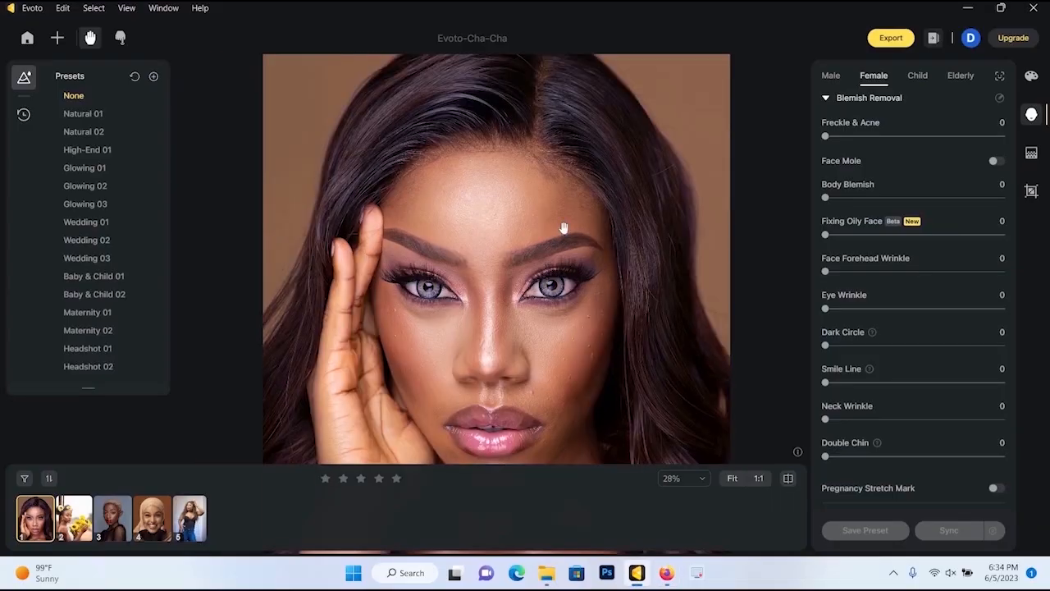
{"action": "left_click_drag", "start_coordinate": [558, 318], "coordinate": [511, 233]}
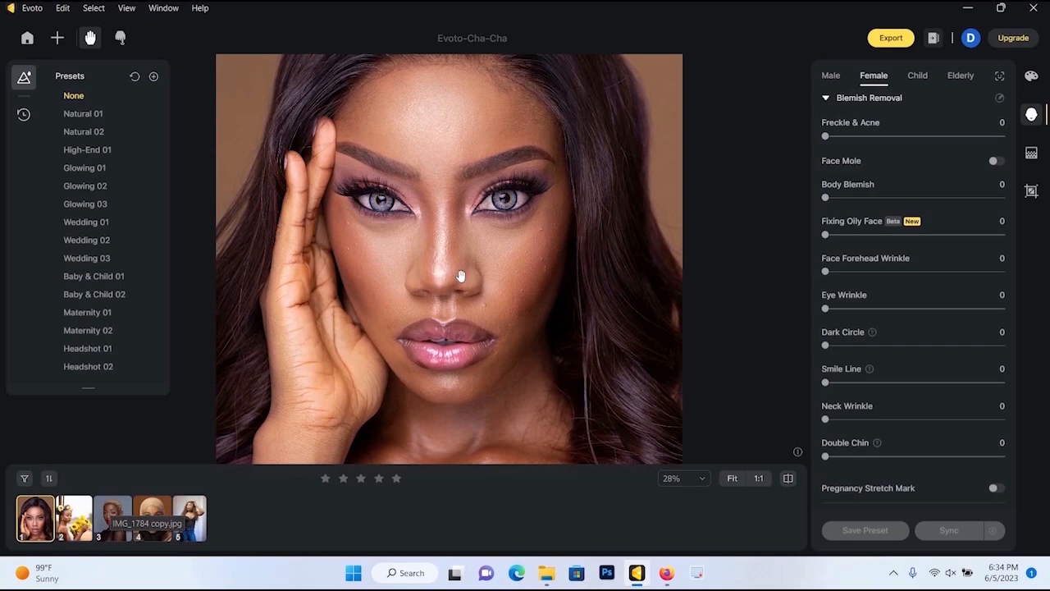
{"action": "scroll", "coordinate": [457, 279], "scroll_direction": "up", "scroll_amount": 1}
{"action": "scroll", "coordinate": [458, 283], "scroll_direction": "down", "scroll_amount": 3}
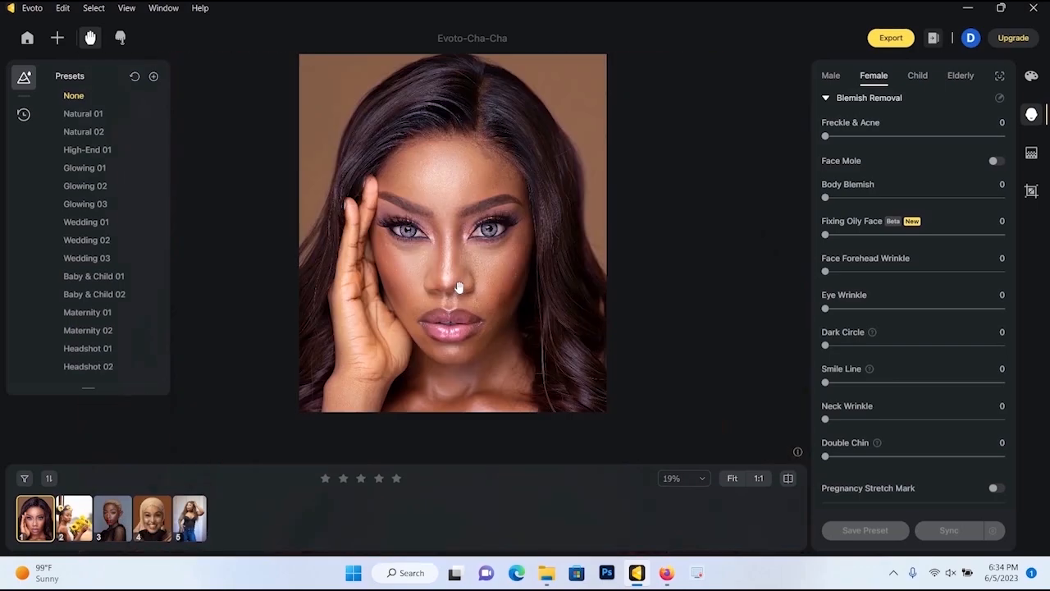
{"action": "scroll", "coordinate": [459, 287], "scroll_direction": "up", "scroll_amount": 2}
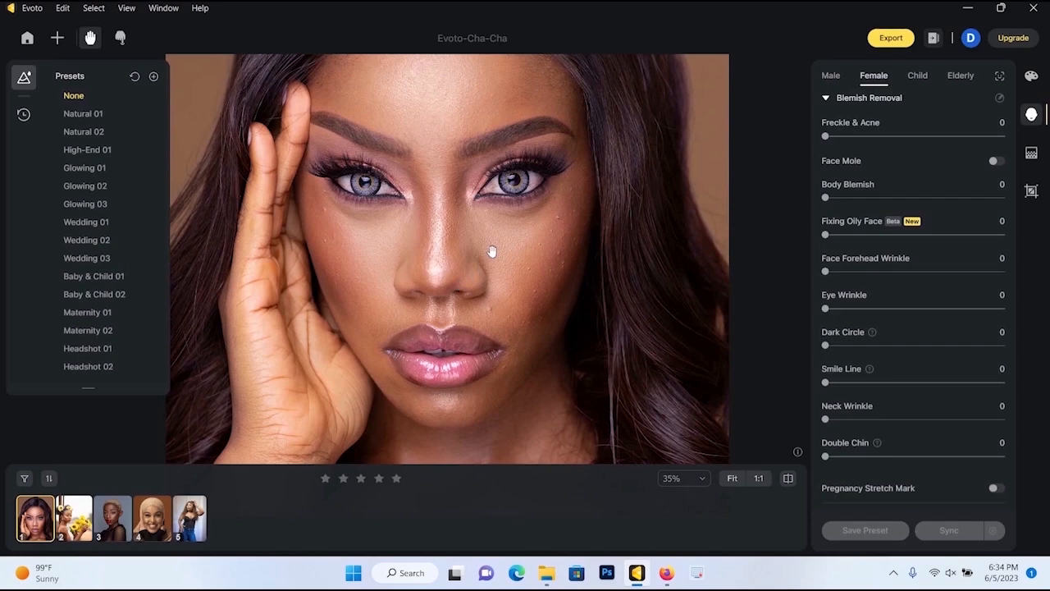
{"action": "scroll", "coordinate": [496, 246], "scroll_direction": "down", "scroll_amount": 1}
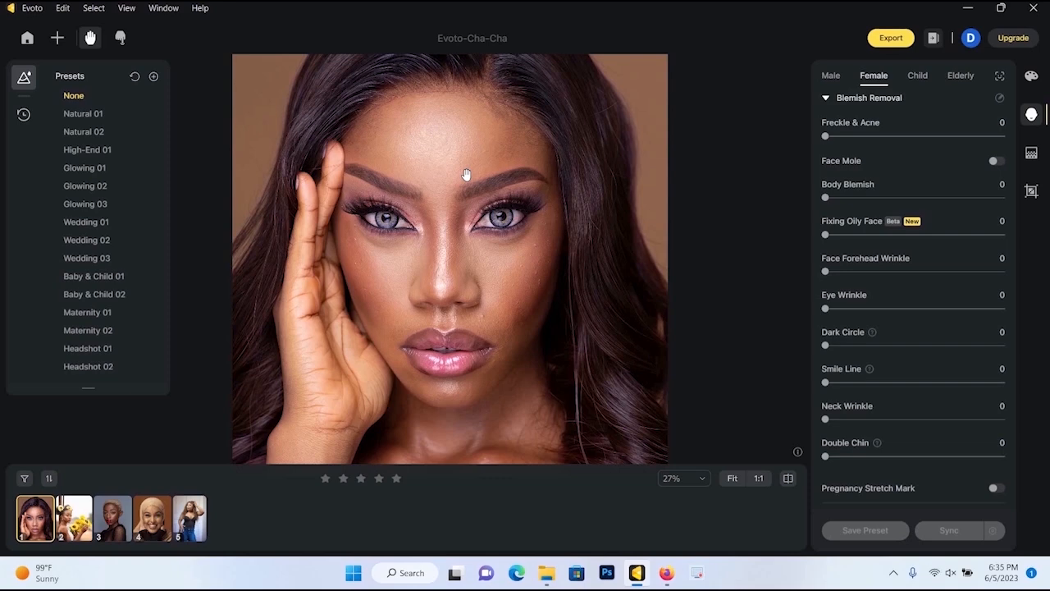
{"action": "scroll", "coordinate": [466, 175], "scroll_direction": "up", "scroll_amount": 3}
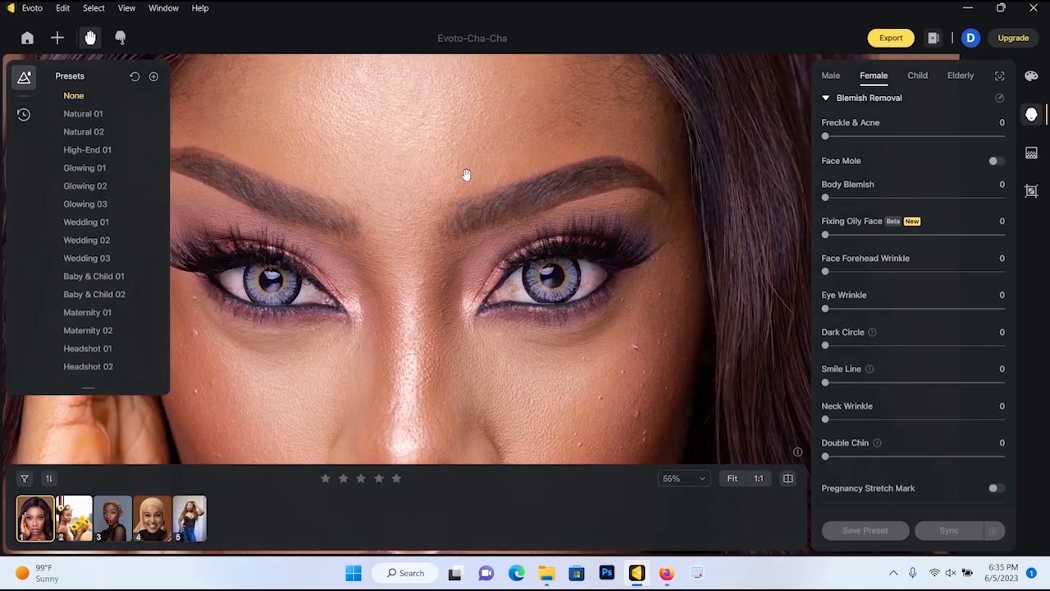
{"action": "scroll", "coordinate": [466, 175], "scroll_direction": "down", "scroll_amount": 3}
{"action": "scroll", "coordinate": [466, 175], "scroll_direction": "up", "scroll_amount": 2}
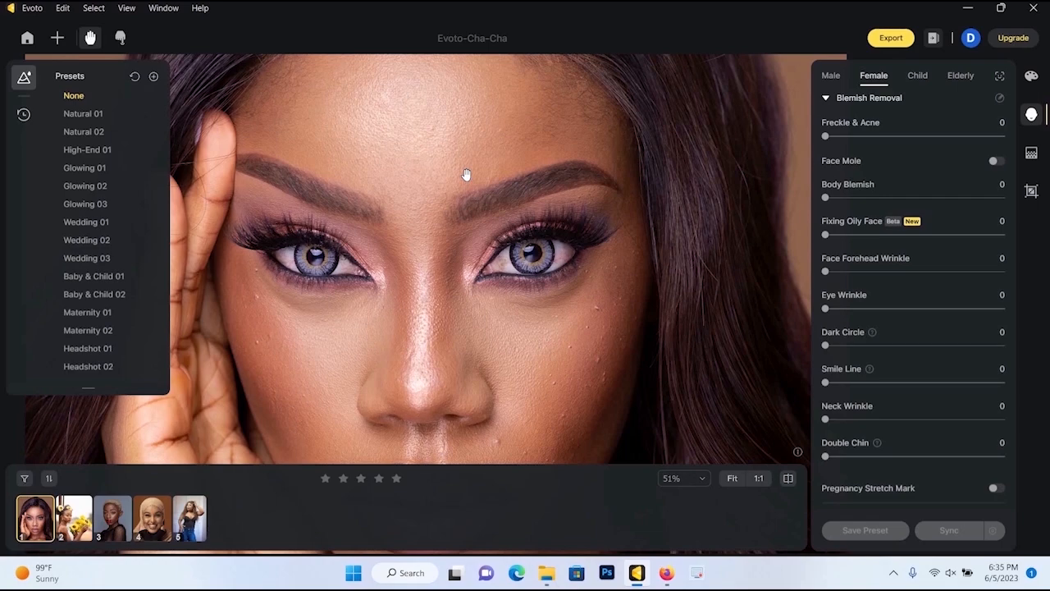
{"action": "scroll", "coordinate": [457, 182], "scroll_direction": "down", "scroll_amount": 2}
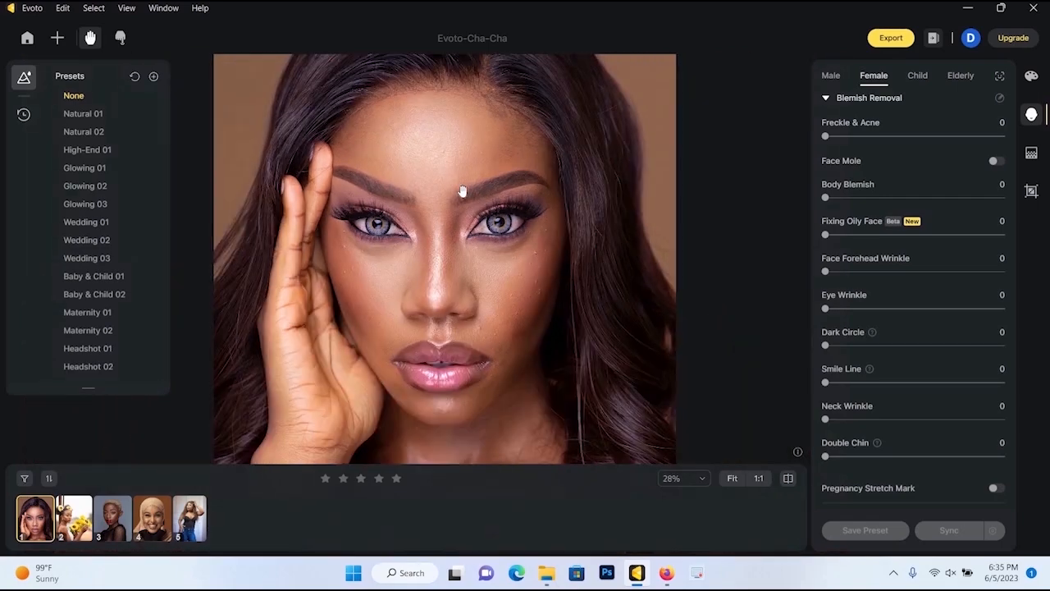
{"action": "scroll", "coordinate": [462, 191], "scroll_direction": "up", "scroll_amount": 2}
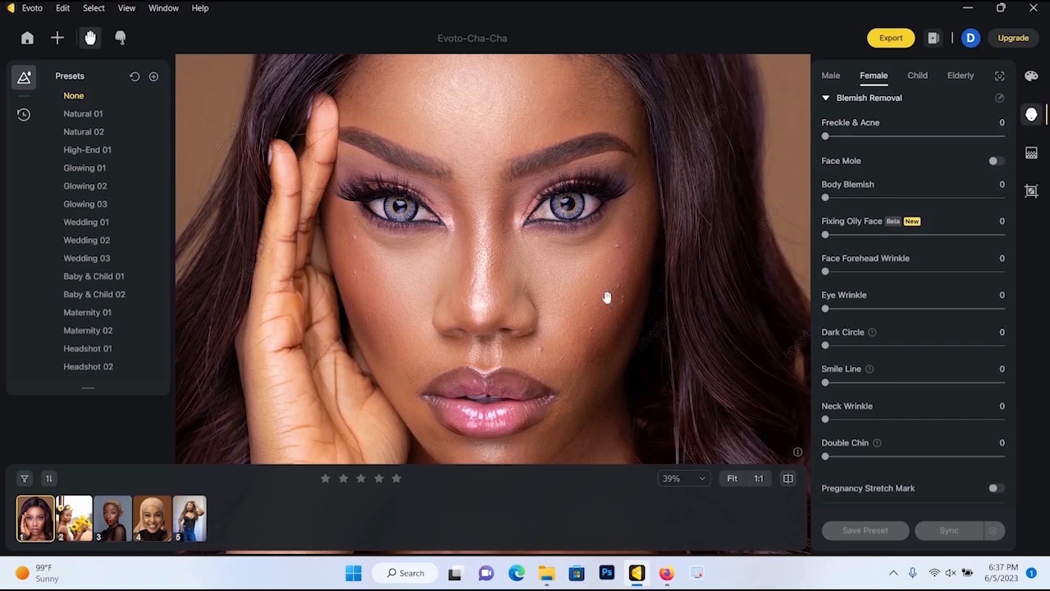
Step: Raise Freckle & Acne removal to 83 and on to 100 to clear the bumps on the woman's cheek
{"action": "scroll", "coordinate": [607, 297], "scroll_direction": "up", "scroll_amount": 8}
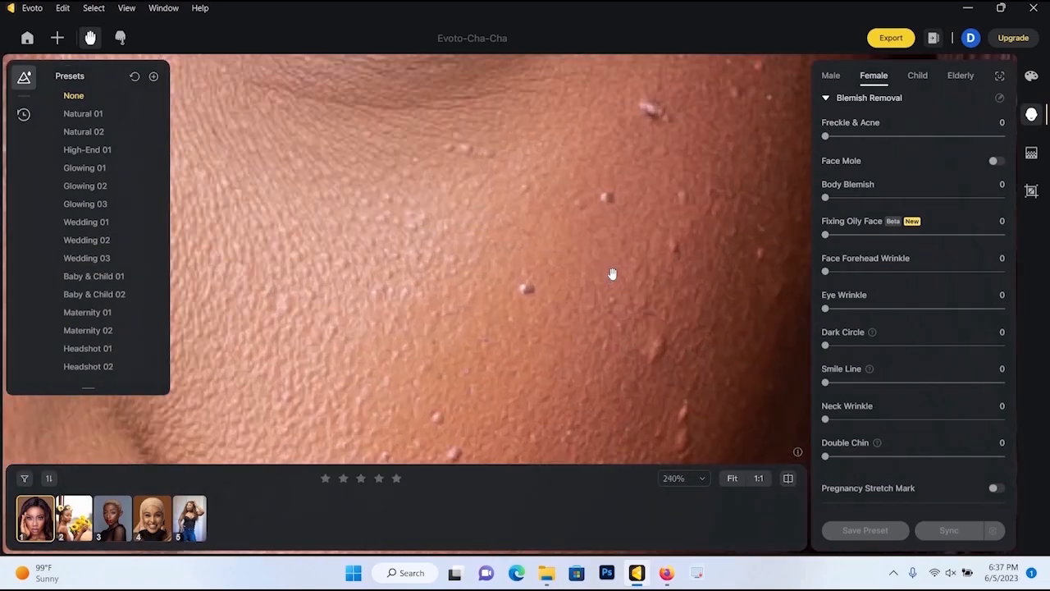
{"action": "scroll", "coordinate": [612, 273], "scroll_direction": "down", "scroll_amount": 3}
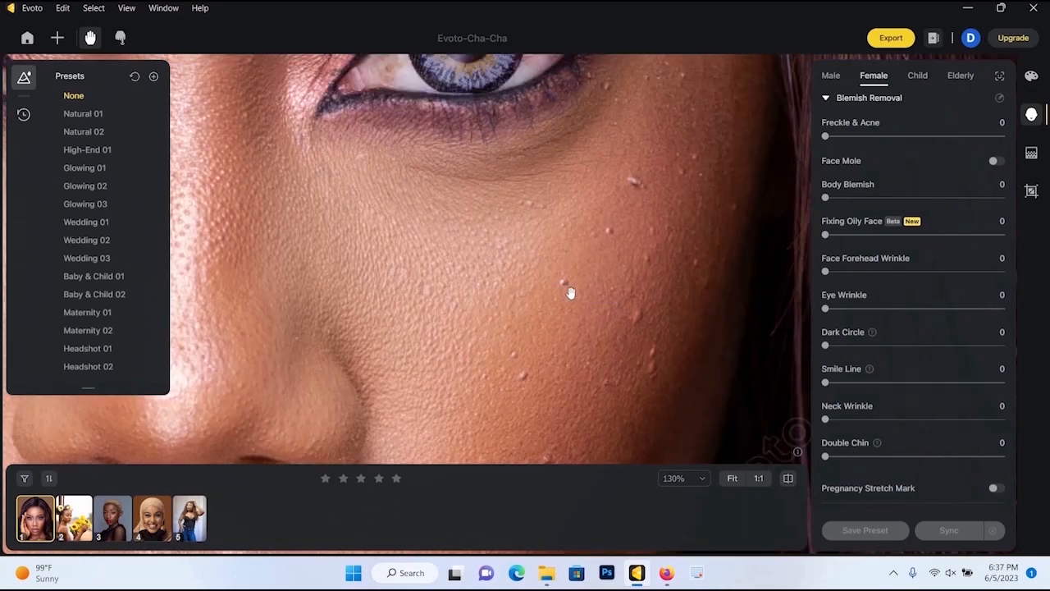
{"action": "scroll", "coordinate": [570, 293], "scroll_direction": "up", "scroll_amount": 2}
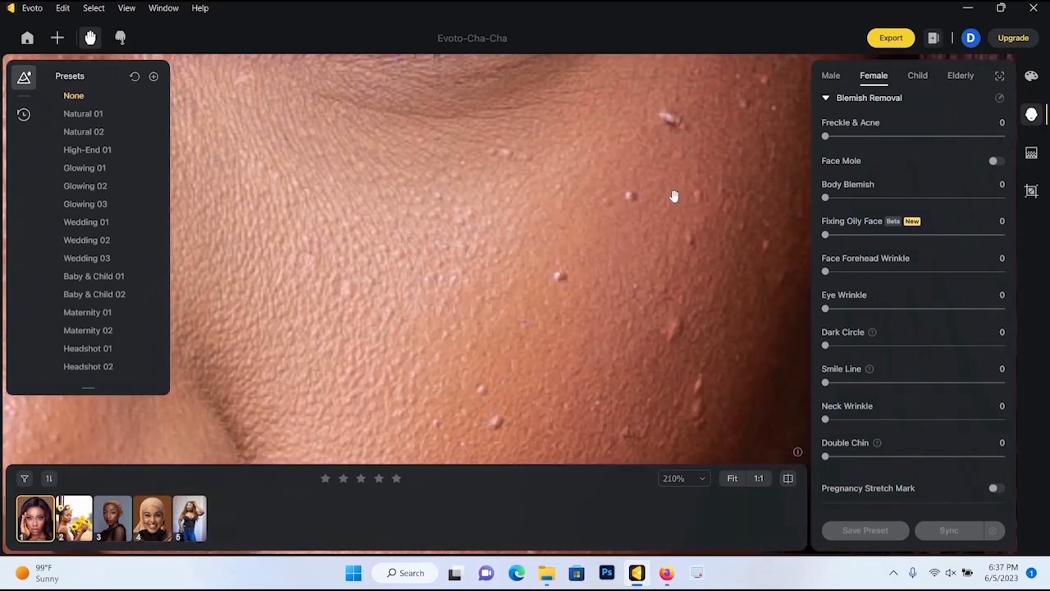
{"action": "left_click", "coordinate": [827, 137]}
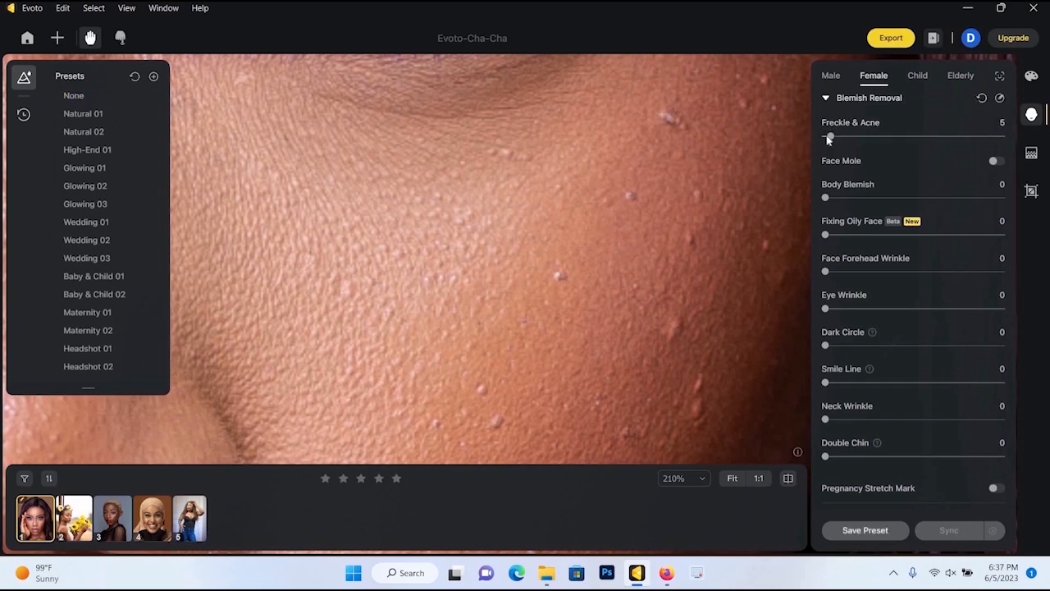
{"action": "left_click_drag", "start_coordinate": [868, 139], "coordinate": [974, 139]}
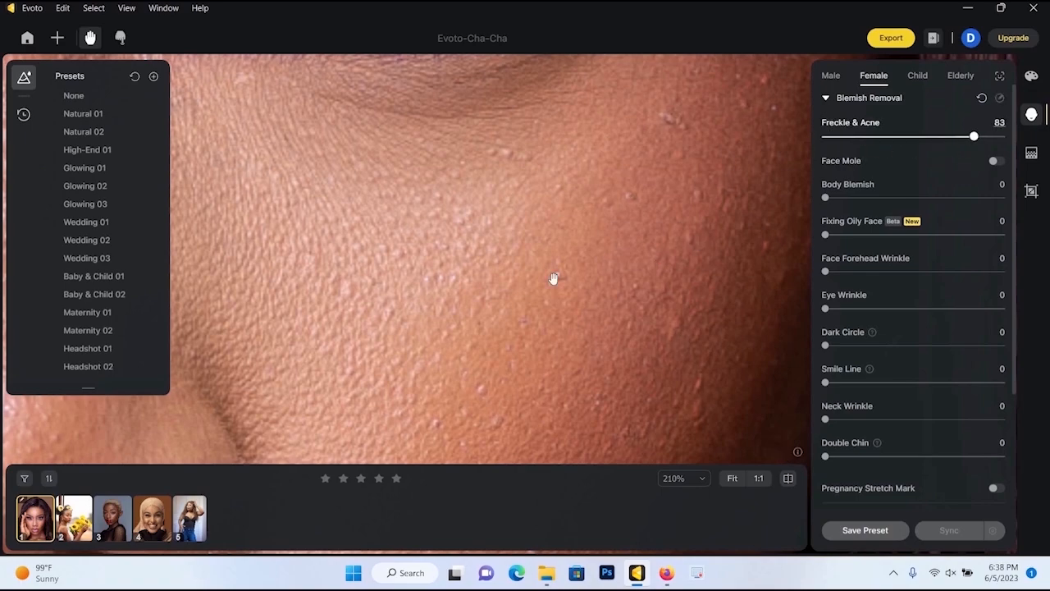
{"action": "scroll", "coordinate": [571, 255], "scroll_direction": "down", "scroll_amount": 4}
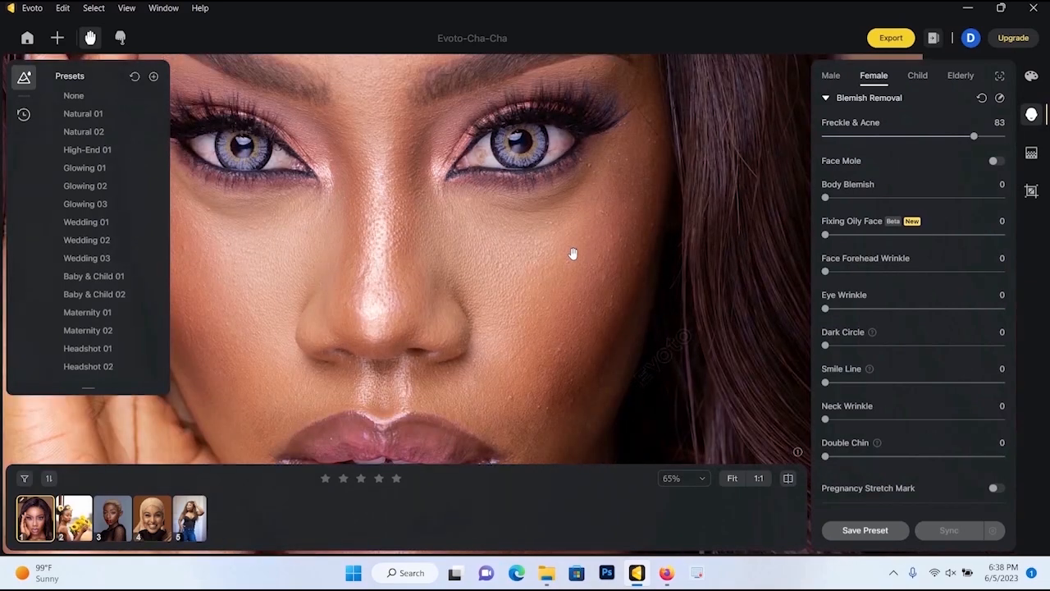
{"action": "scroll", "coordinate": [605, 218], "scroll_direction": "up", "scroll_amount": 2}
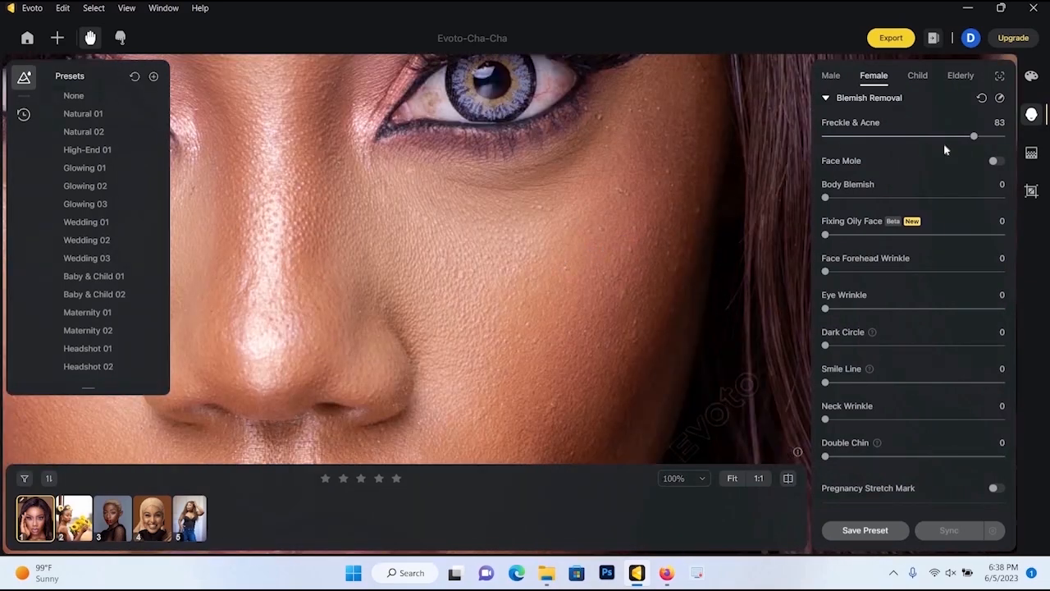
{"action": "left_click_drag", "start_coordinate": [974, 136], "coordinate": [1011, 136]}
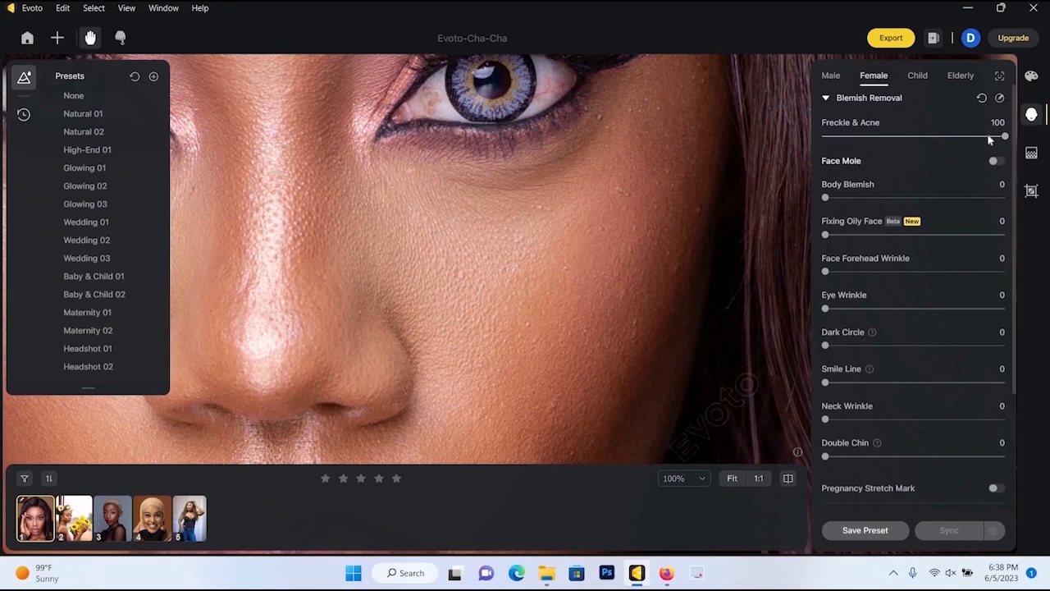
Step: Lower Freckle & Acne to 6 and raise it back to 100 to compare the skin with and without the correction
{"action": "left_click_drag", "start_coordinate": [939, 137], "coordinate": [832, 137]}
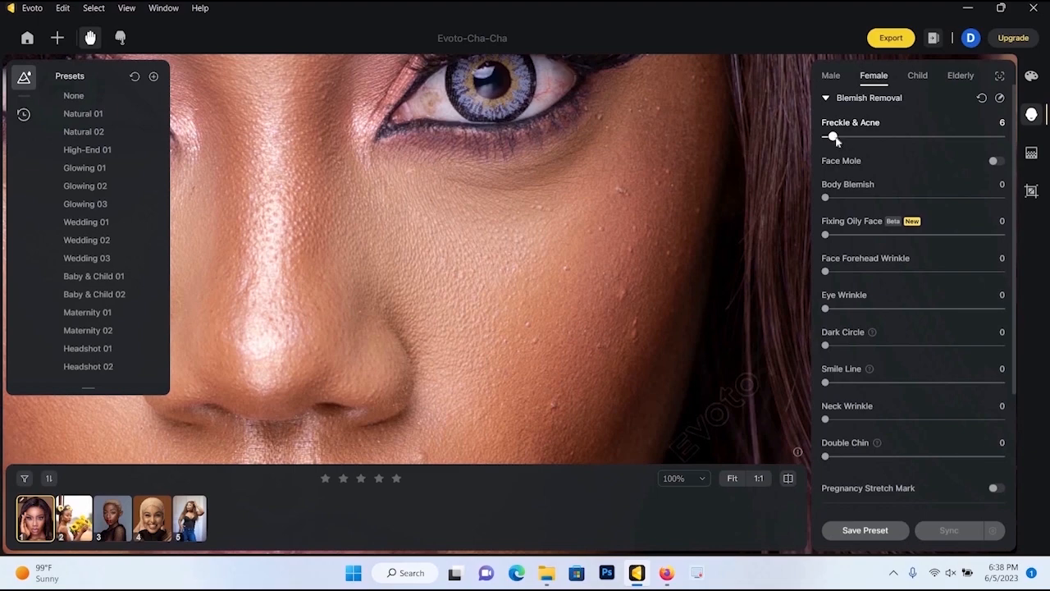
{"action": "left_click_drag", "start_coordinate": [925, 143], "coordinate": [1010, 137]}
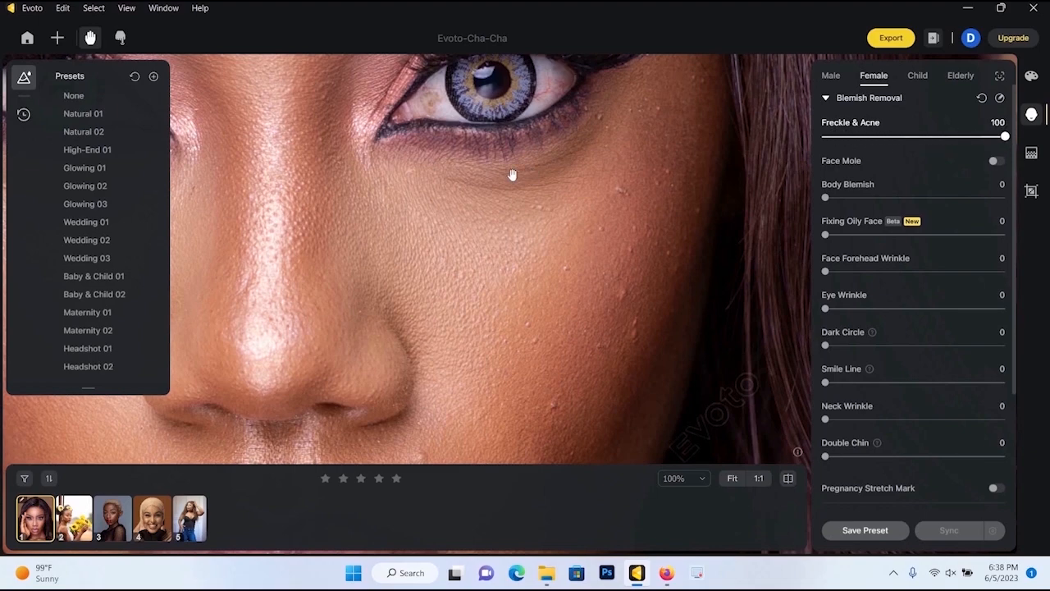
{"action": "scroll", "coordinate": [598, 206], "scroll_direction": "down", "scroll_amount": 3}
{"action": "scroll", "coordinate": [636, 229], "scroll_direction": "up", "scroll_amount": 3}
{"action": "left_click_drag", "start_coordinate": [644, 409], "coordinate": [648, 420]}
{"action": "left_click_drag", "start_coordinate": [567, 147], "coordinate": [601, 272]}
{"action": "scroll", "coordinate": [602, 268], "scroll_direction": "down", "scroll_amount": 3}
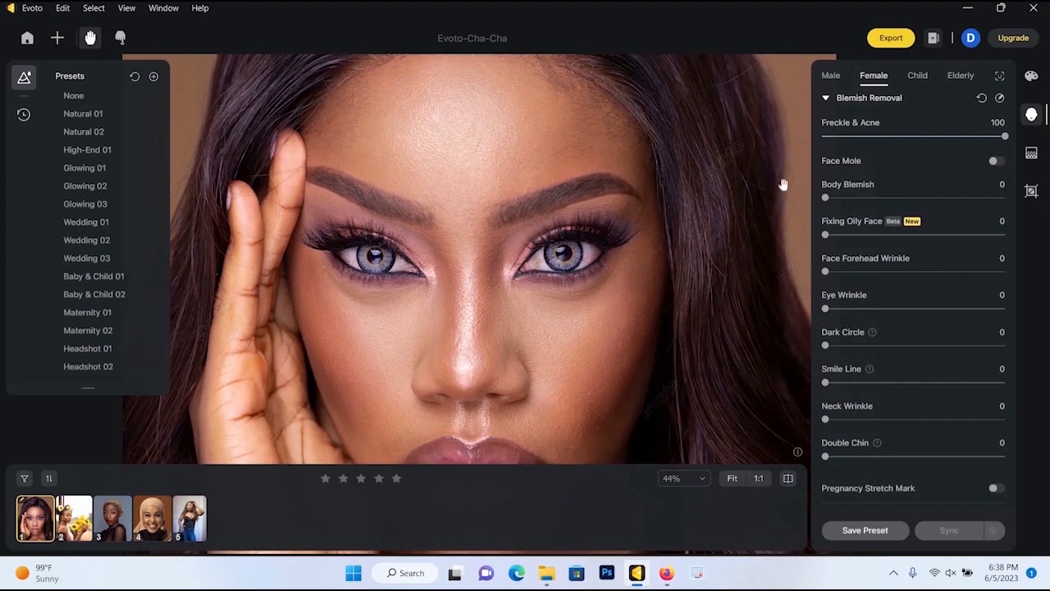
Step: Turn on Face Mole removal and set Body Blemish to 89, checking the lower face and neck
{"action": "left_click_drag", "start_coordinate": [623, 323], "coordinate": [616, 257]}
{"action": "left_click_drag", "start_coordinate": [384, 348], "coordinate": [380, 197]}
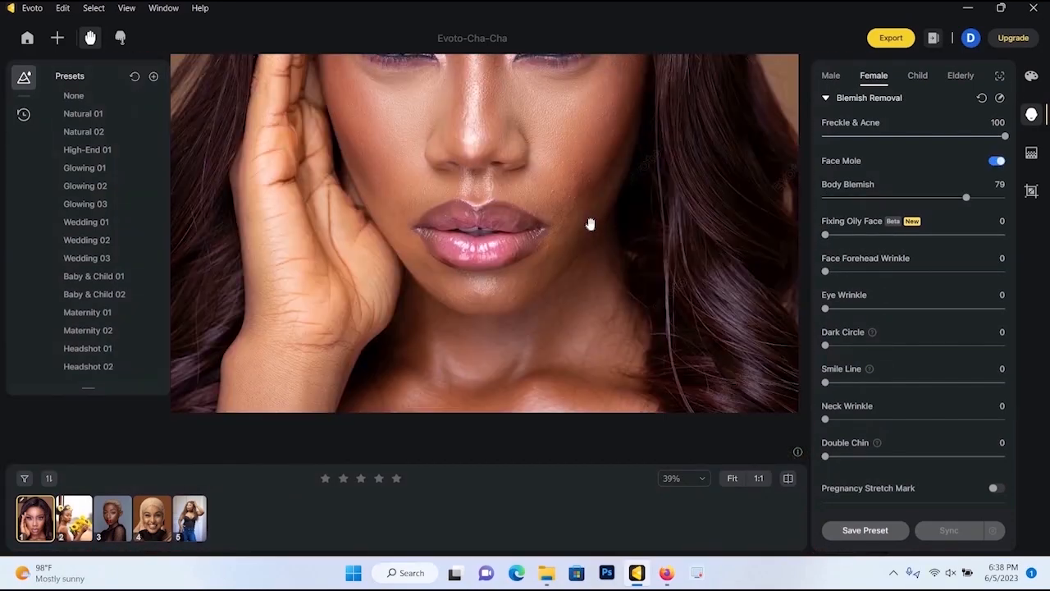
{"action": "scroll", "coordinate": [591, 224], "scroll_direction": "up", "scroll_amount": 2}
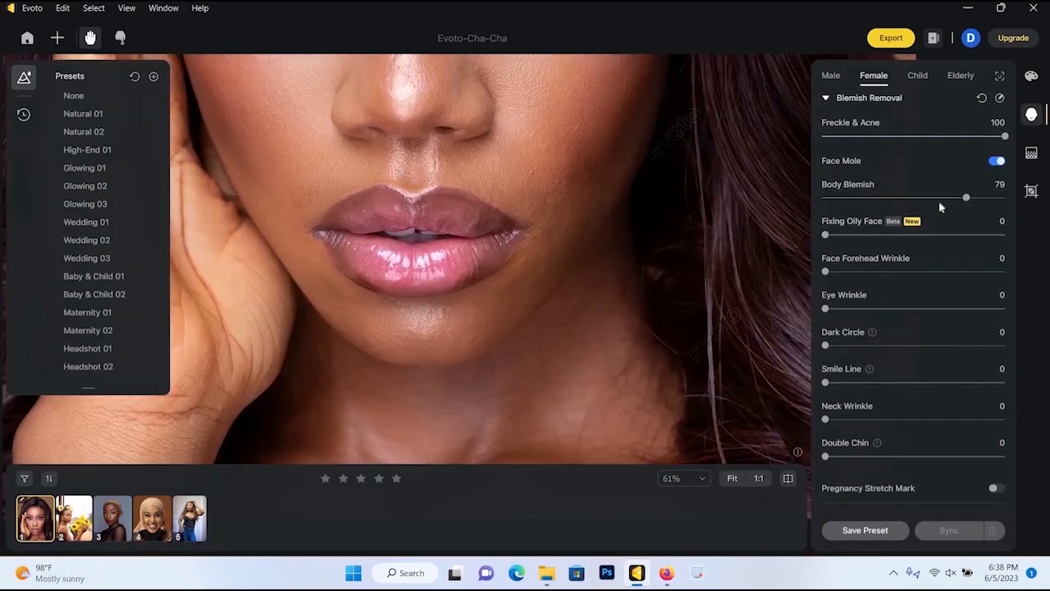
{"action": "left_click", "coordinate": [986, 207]}
{"action": "left_click_drag", "start_coordinate": [613, 270], "coordinate": [630, 361]}
{"action": "left_click_drag", "start_coordinate": [632, 242], "coordinate": [641, 361]}
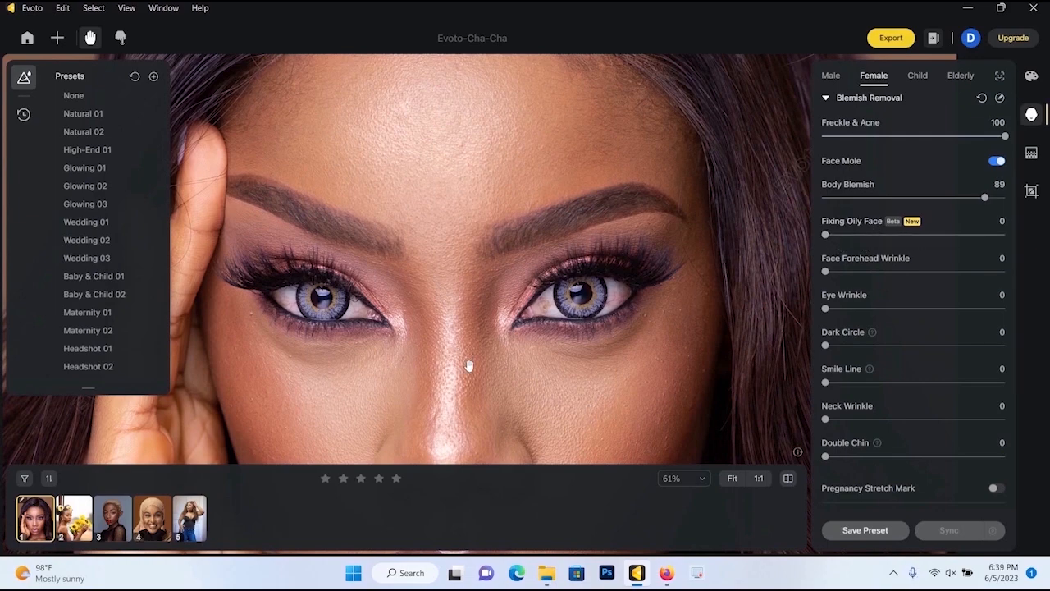
Step: Try Fixing Oily Face at 99 on the portrait and reset it to 0
{"action": "scroll", "coordinate": [468, 356], "scroll_direction": "down", "scroll_amount": 3}
{"action": "left_click_drag", "start_coordinate": [489, 325], "coordinate": [490, 224]}
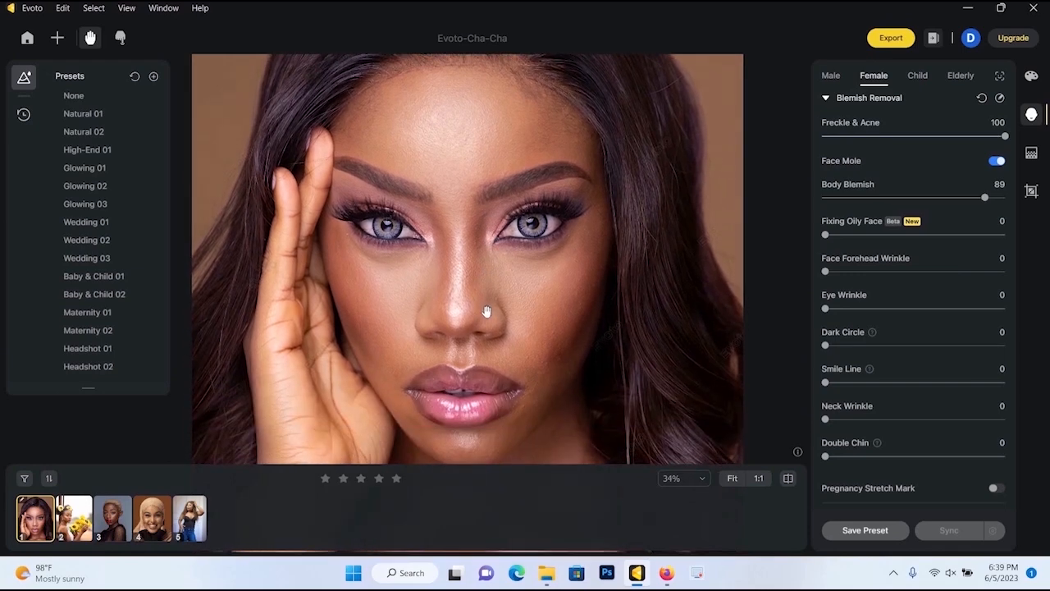
{"action": "left_click_drag", "start_coordinate": [894, 237], "coordinate": [1005, 234]}
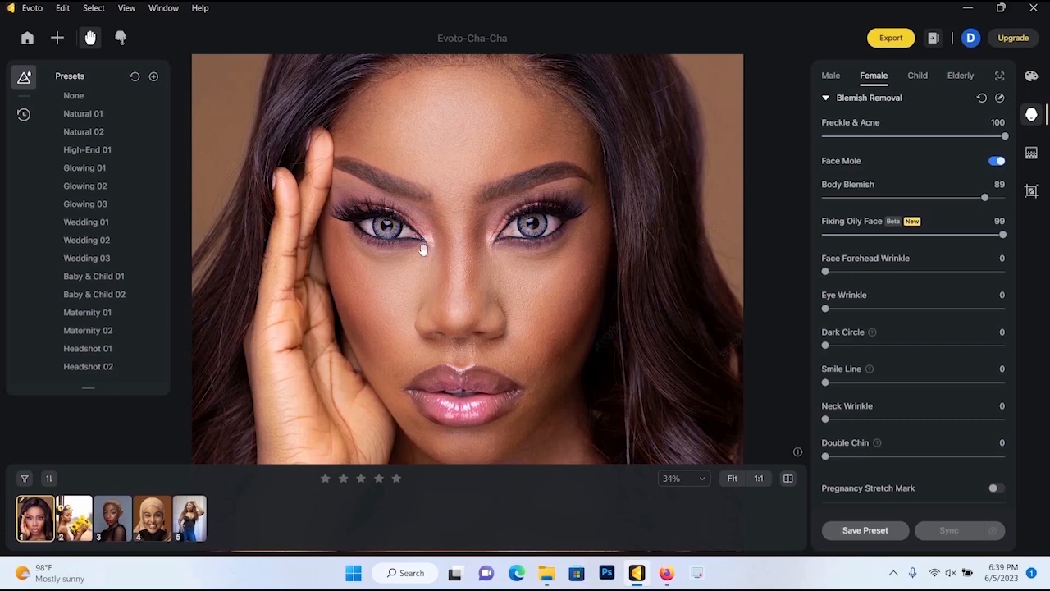
{"action": "left_click_drag", "start_coordinate": [1003, 234], "coordinate": [794, 234]}
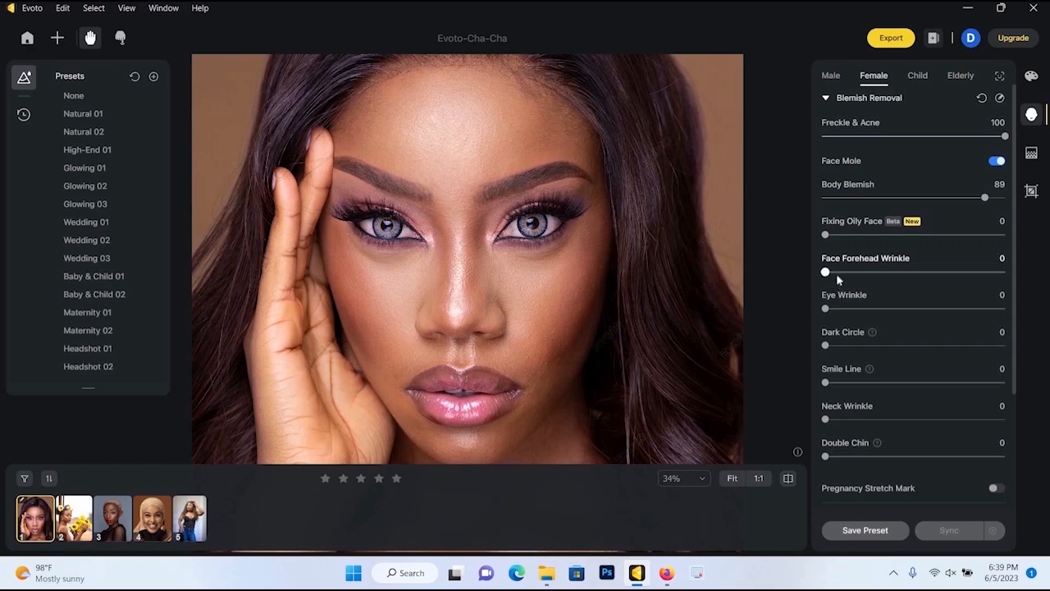
Step: Set Face Forehead Wrinkle removal to 37 on the portrait
{"action": "scroll", "coordinate": [537, 207], "scroll_direction": "up", "scroll_amount": 3}
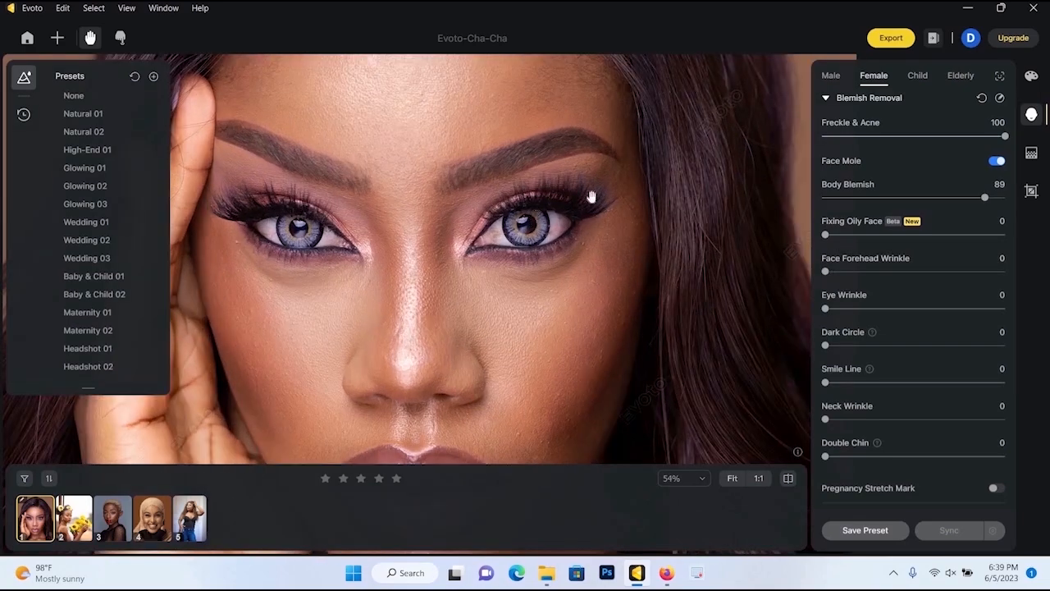
{"action": "scroll", "coordinate": [536, 203], "scroll_direction": "down", "scroll_amount": 4}
{"action": "left_click_drag", "start_coordinate": [872, 282], "coordinate": [891, 271]}
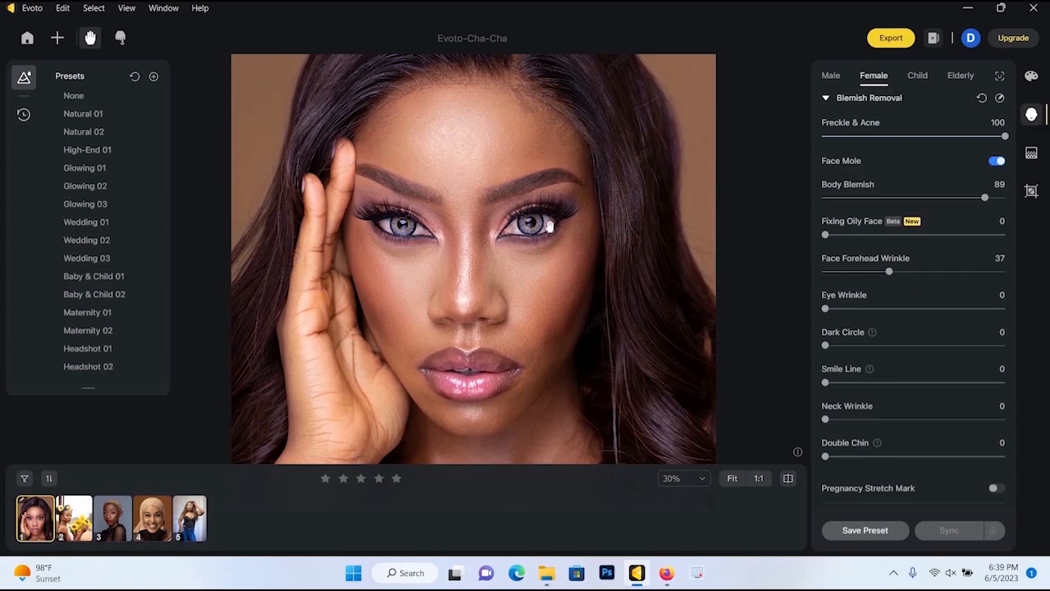
Step: Set both Eye Wrinkle and Dark Circle removal to 100 for the portrait's eye area
{"action": "scroll", "coordinate": [548, 228], "scroll_direction": "up", "scroll_amount": 3}
{"action": "left_click_drag", "start_coordinate": [827, 307], "coordinate": [1007, 308]}
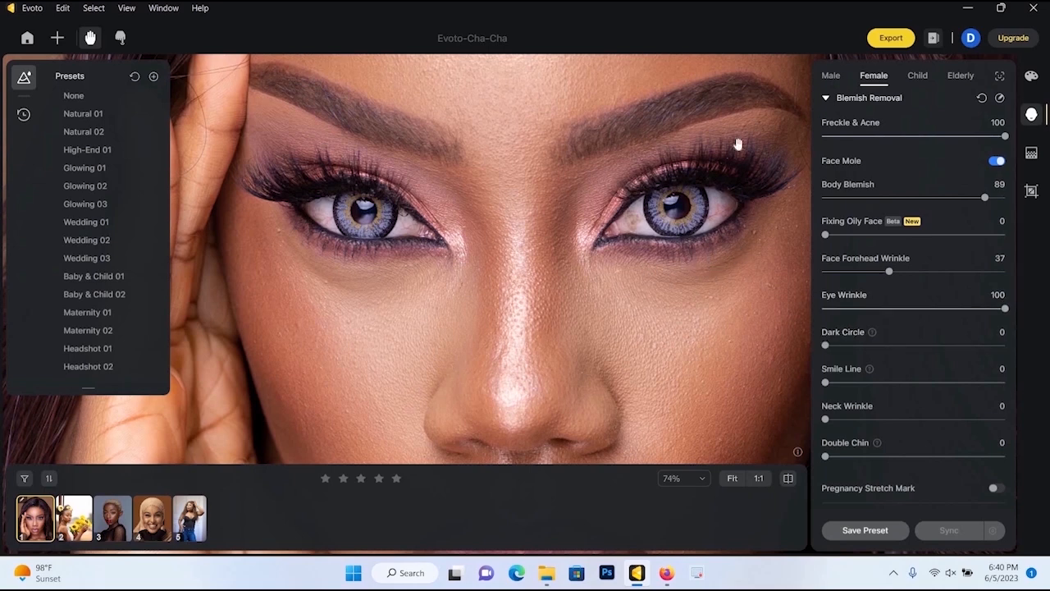
{"action": "left_click_drag", "start_coordinate": [879, 347], "coordinate": [1009, 346]}
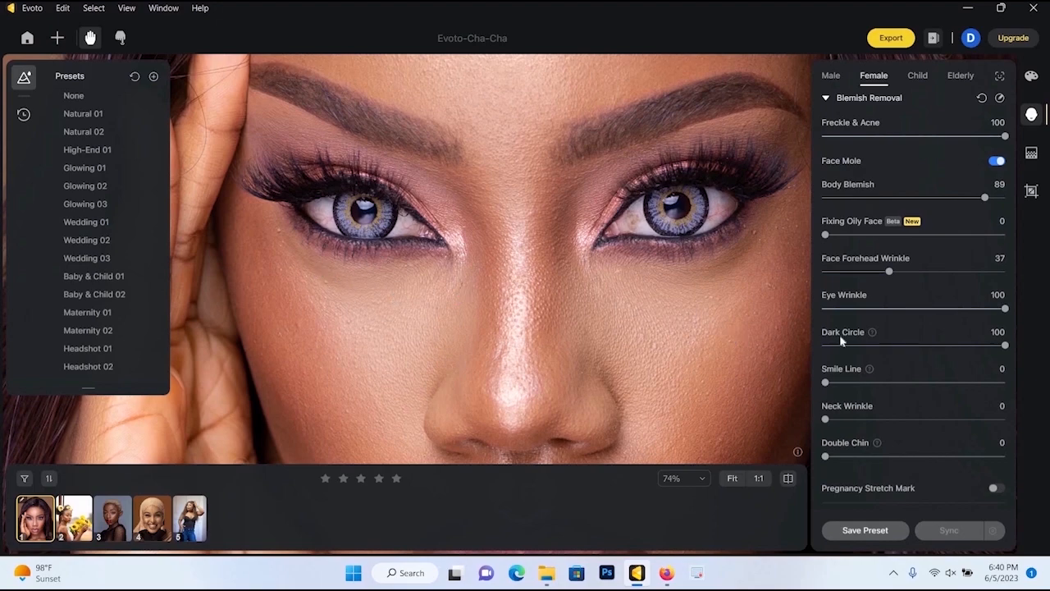
Step: Try Smile Line removal at 65 on the lower face and reduce it to 17
{"action": "scroll", "coordinate": [632, 391], "scroll_direction": "down", "scroll_amount": 3}
{"action": "left_click_drag", "start_coordinate": [632, 391], "coordinate": [632, 310]}
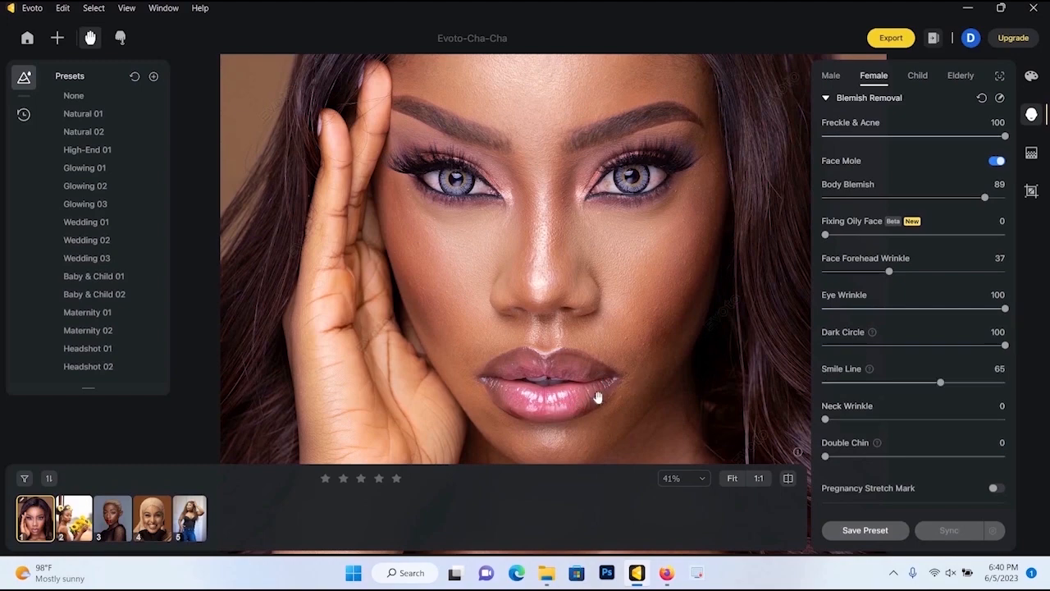
{"action": "scroll", "coordinate": [598, 398], "scroll_direction": "down", "scroll_amount": 4}
{"action": "scroll", "coordinate": [693, 397], "scroll_direction": "up", "scroll_amount": 3}
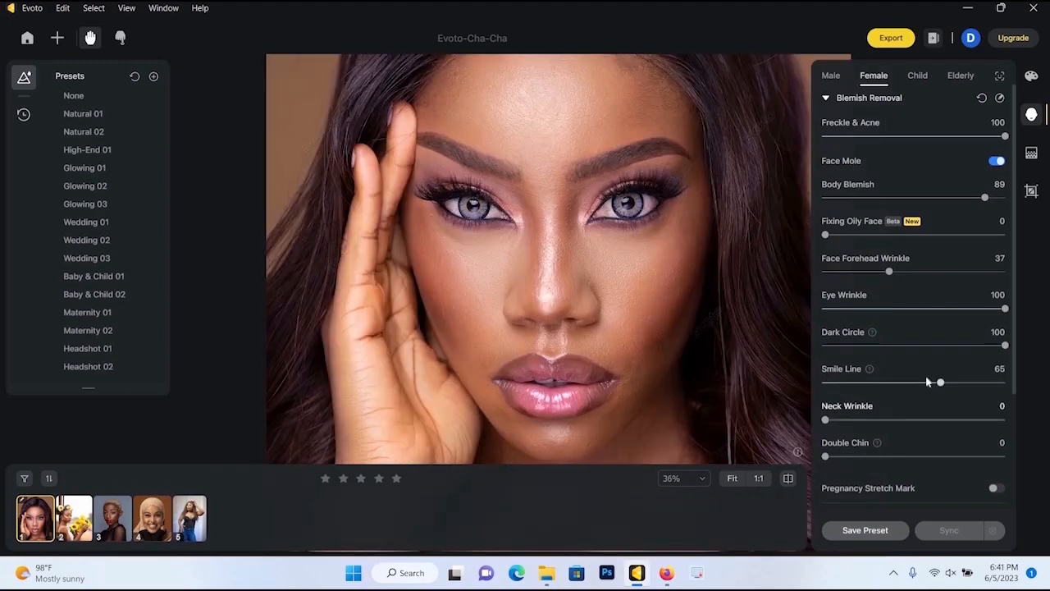
{"action": "left_click_drag", "start_coordinate": [935, 384], "coordinate": [852, 402]}
Step: Set Neck Wrinkle removal to 67 while checking the portrait's neck
{"action": "scroll", "coordinate": [703, 400], "scroll_direction": "down", "scroll_amount": 3}
{"action": "scroll", "coordinate": [683, 429], "scroll_direction": "up", "scroll_amount": 3}
{"action": "scroll", "coordinate": [677, 402], "scroll_direction": "up", "scroll_amount": 2}
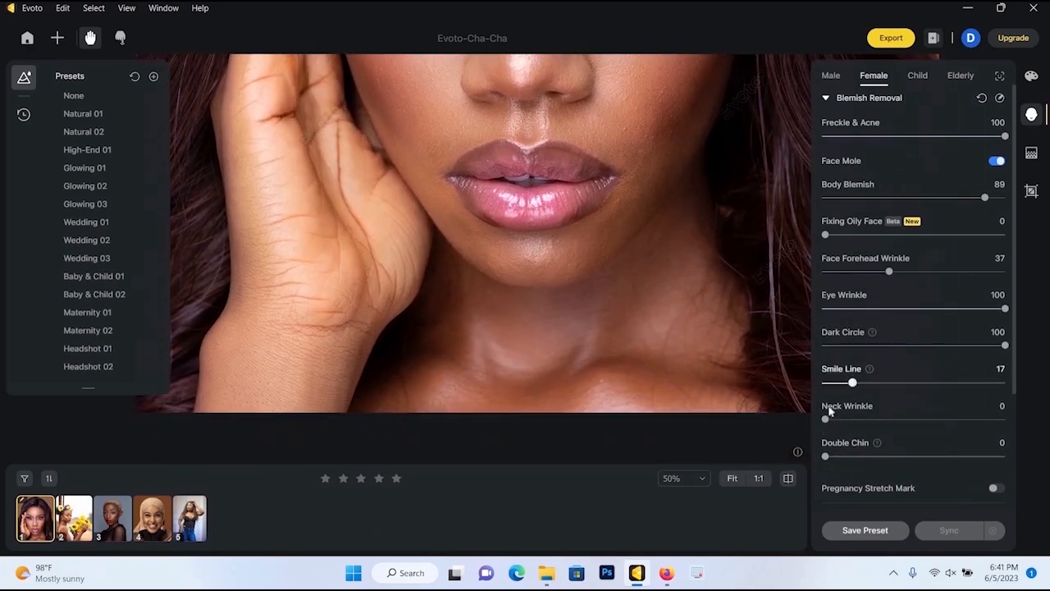
{"action": "left_click", "coordinate": [828, 419]}
{"action": "left_click_drag", "start_coordinate": [904, 421], "coordinate": [945, 419]}
{"action": "scroll", "coordinate": [492, 367], "scroll_direction": "up", "scroll_amount": 1}
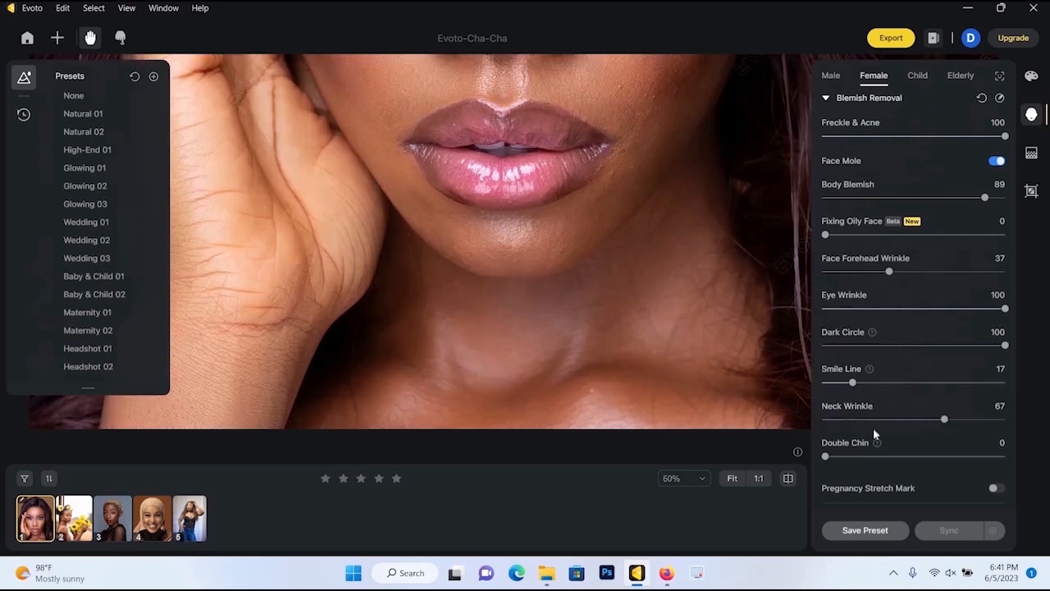
{"action": "scroll", "coordinate": [865, 450], "scroll_direction": "down", "scroll_amount": 1}
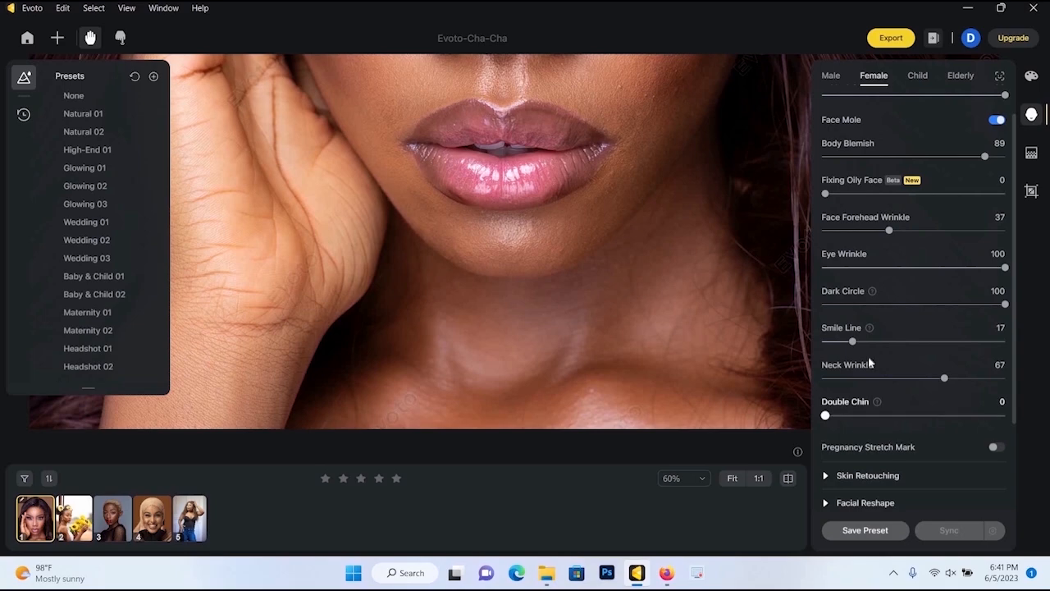
{"action": "scroll", "coordinate": [872, 361], "scroll_direction": "up", "scroll_amount": 1}
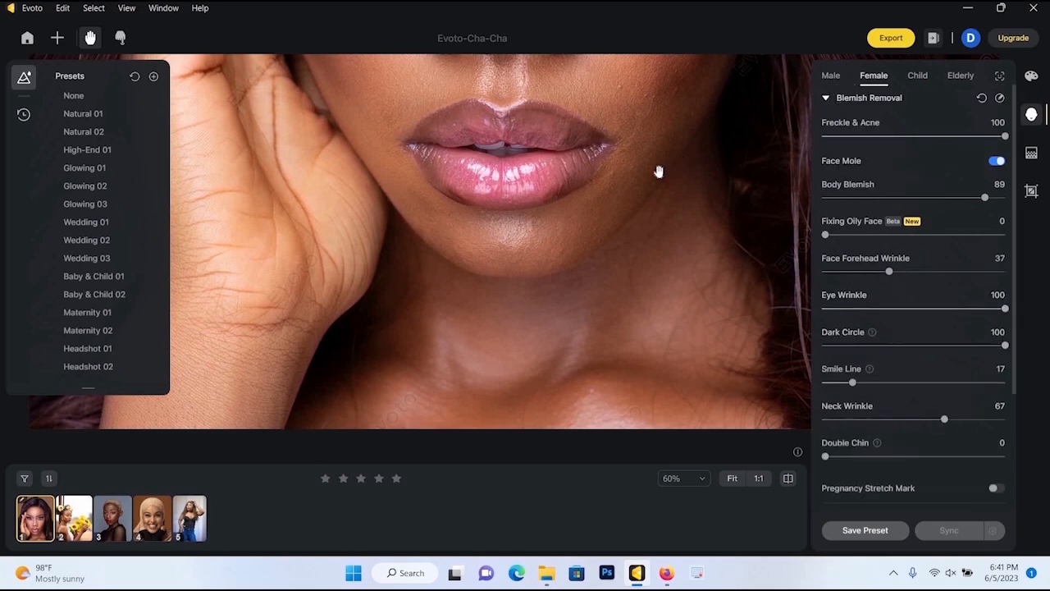
Step: Switch from the Blemish Removal settings to Skin Retouching and set Smooth Face Skin (Dodge & Burn) to 100
{"action": "scroll", "coordinate": [689, 156], "scroll_direction": "up", "scroll_amount": 2}
{"action": "scroll", "coordinate": [644, 156], "scroll_direction": "down", "scroll_amount": 4}
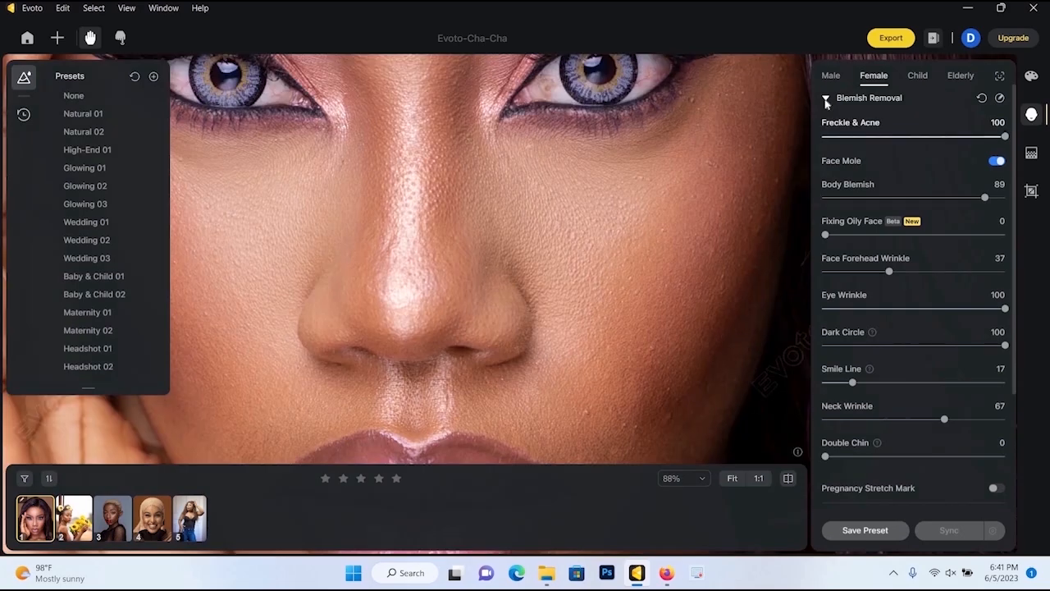
{"action": "left_click", "coordinate": [826, 97]}
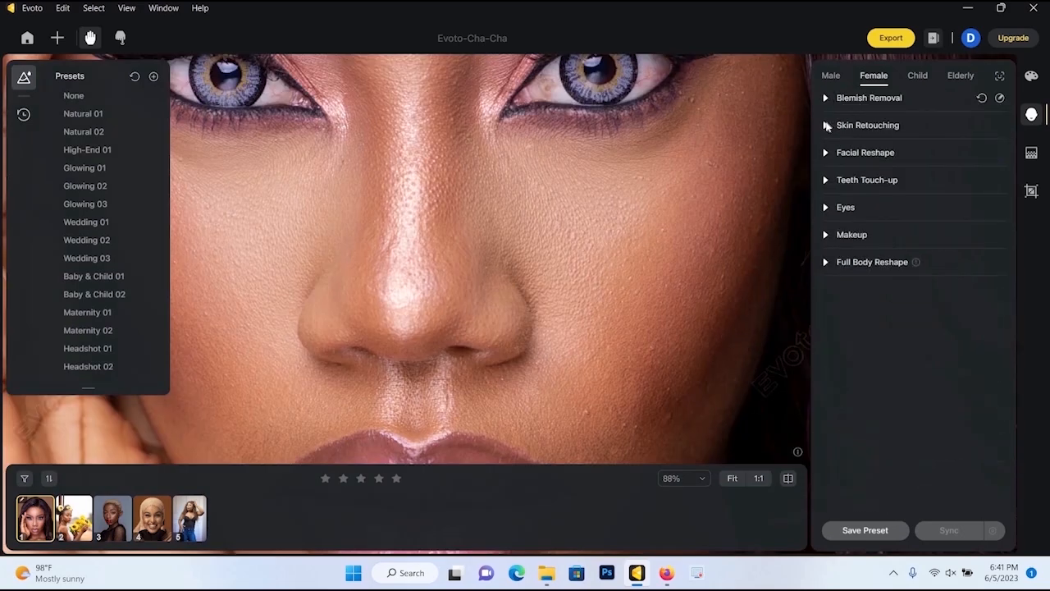
{"action": "left_click", "coordinate": [827, 125]}
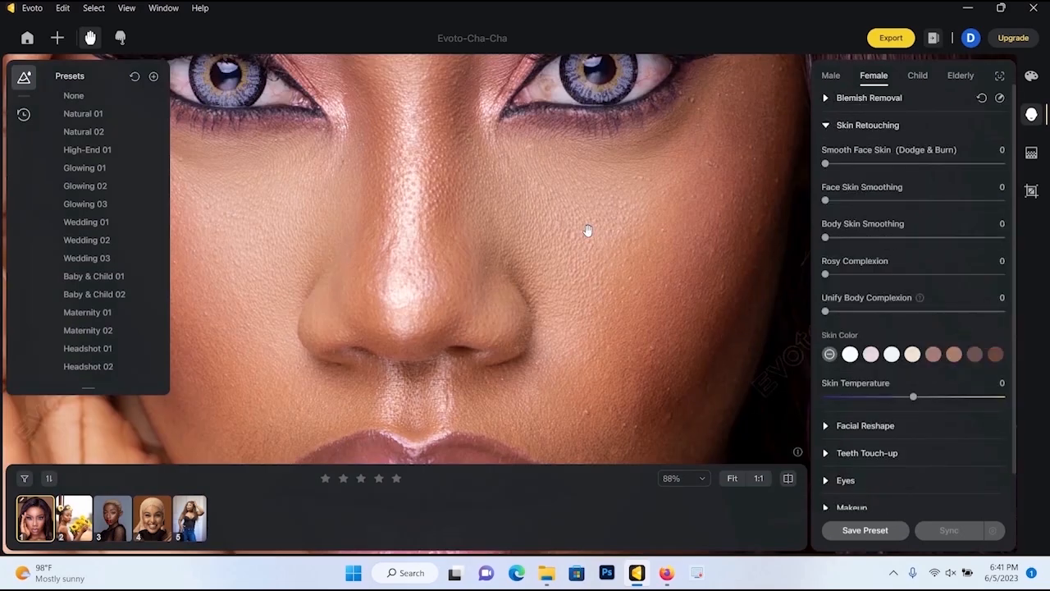
{"action": "scroll", "coordinate": [597, 246], "scroll_direction": "down", "scroll_amount": 1}
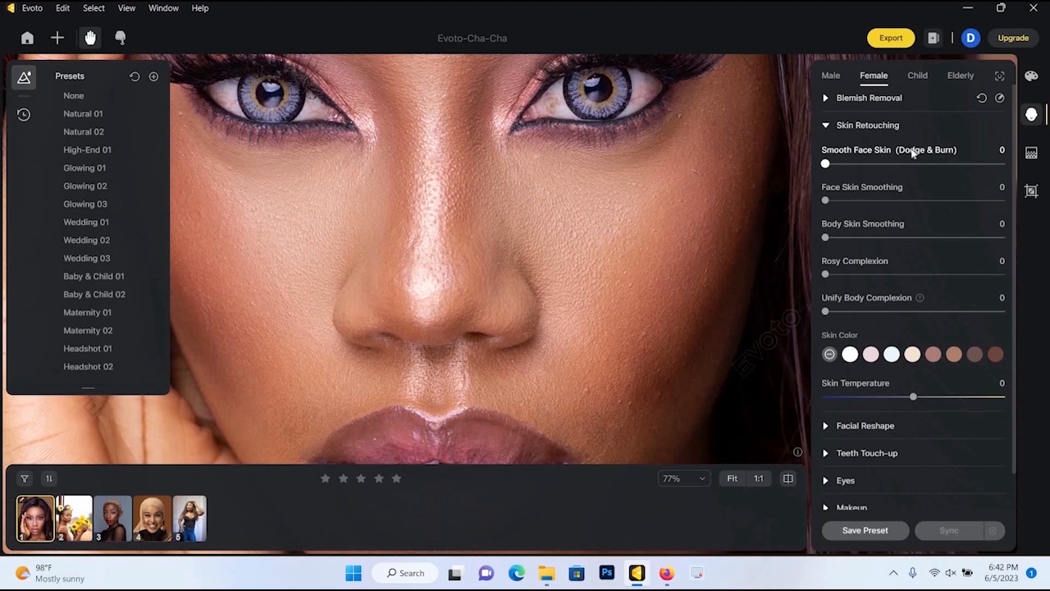
{"action": "left_click_drag", "start_coordinate": [849, 163], "coordinate": [971, 163]}
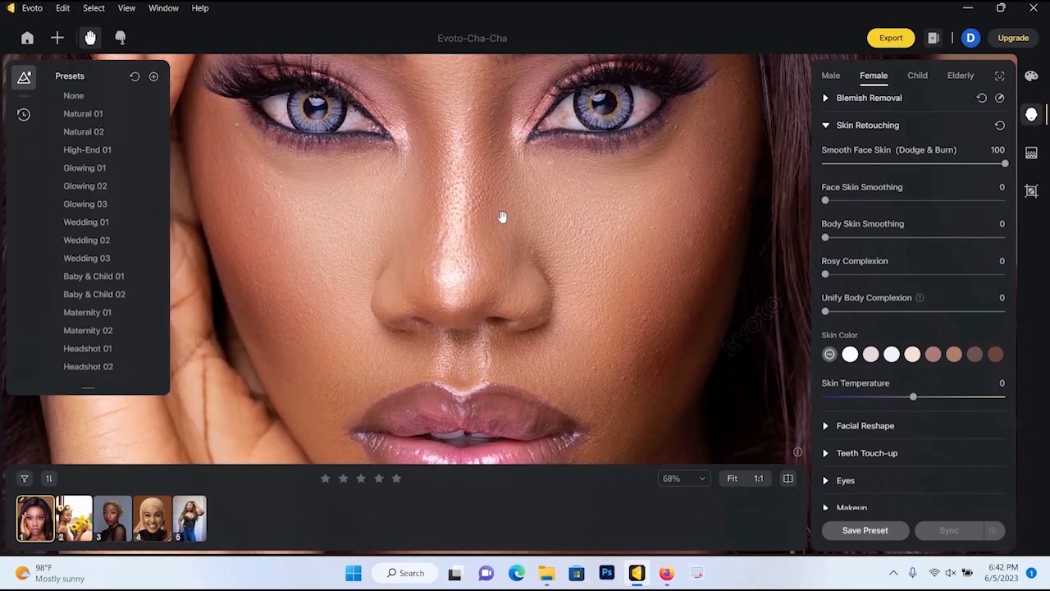
Step: Set Face Skin Smoothing to 75 after checking the skin texture around the nose and cheeks
{"action": "scroll", "coordinate": [478, 213], "scroll_direction": "up", "scroll_amount": 2}
{"action": "scroll", "coordinate": [464, 239], "scroll_direction": "down", "scroll_amount": 3}
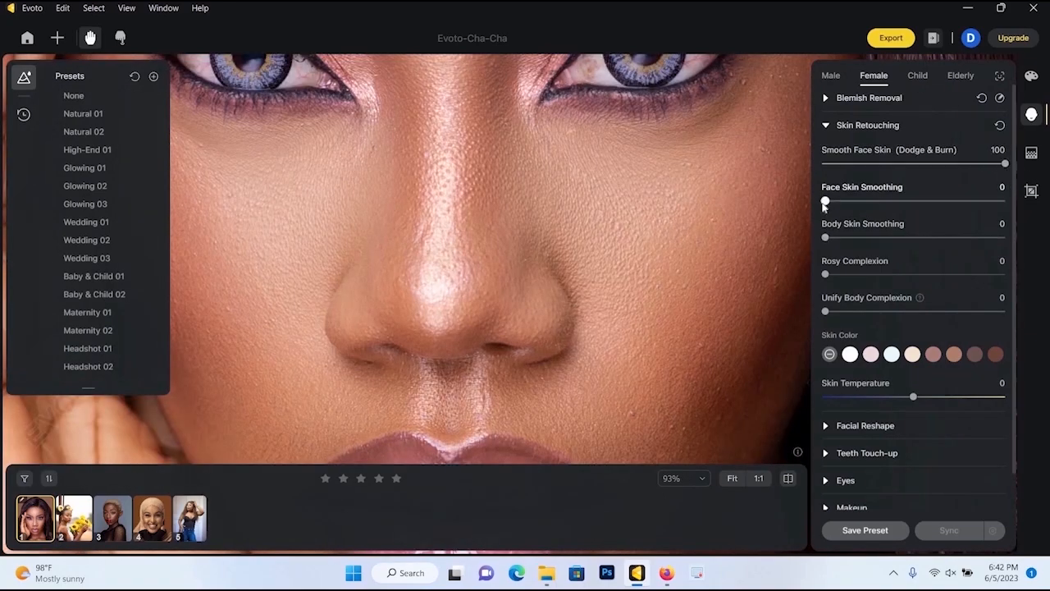
{"action": "left_click_drag", "start_coordinate": [922, 205], "coordinate": [959, 201]}
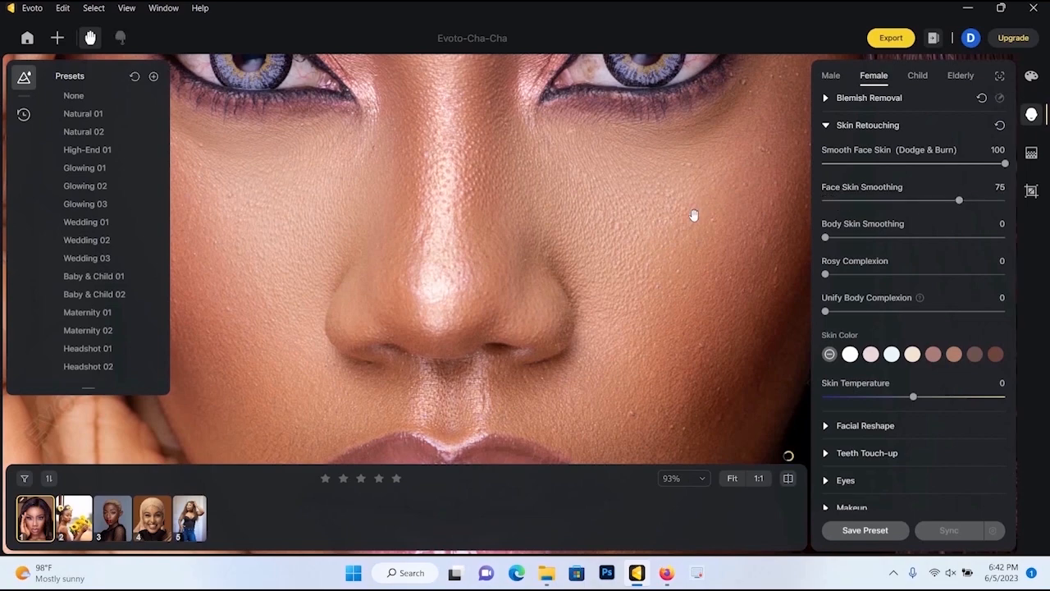
Step: Examine the smoothed skin on the cheeks, nose, lips and eye area, using the before/after comparison
{"action": "scroll", "coordinate": [694, 216], "scroll_direction": "down", "scroll_amount": 6}
{"action": "scroll", "coordinate": [602, 180], "scroll_direction": "up", "scroll_amount": 3}
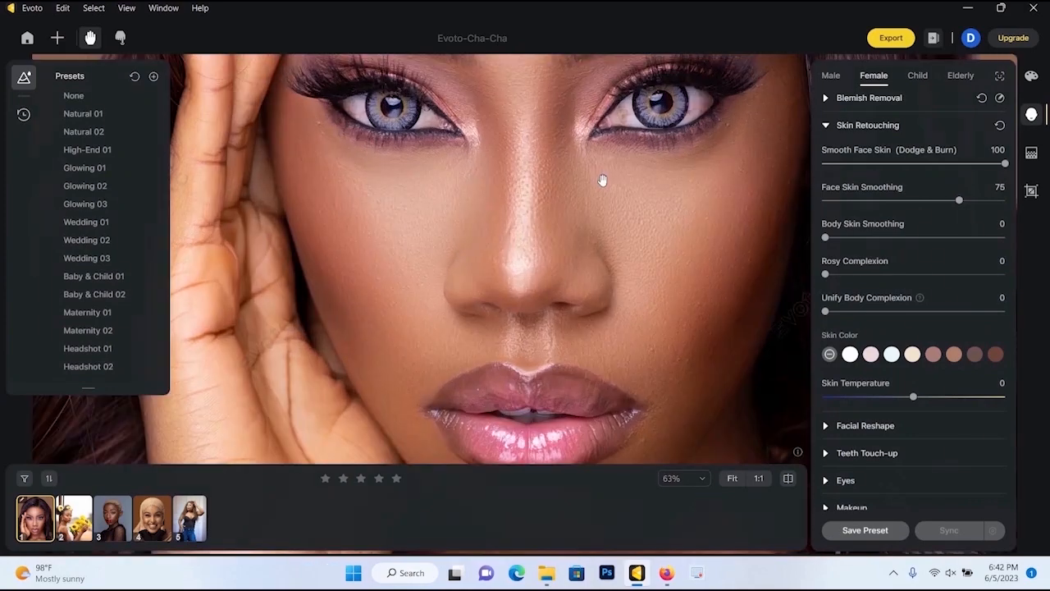
{"action": "scroll", "coordinate": [601, 323], "scroll_direction": "up", "scroll_amount": 3}
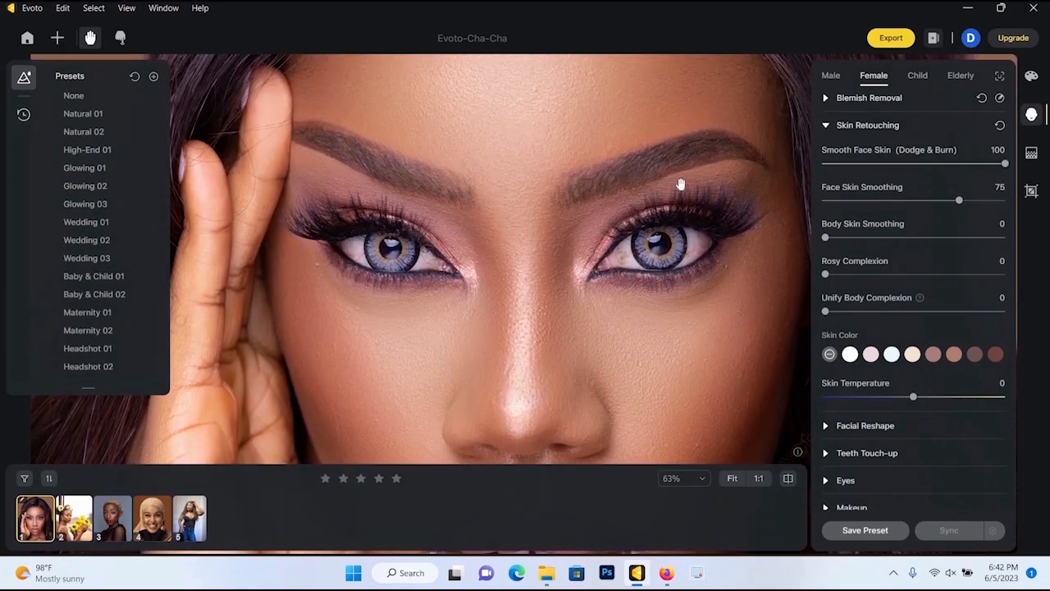
{"action": "scroll", "coordinate": [691, 265], "scroll_direction": "down", "scroll_amount": 3}
{"action": "scroll", "coordinate": [694, 281], "scroll_direction": "up", "scroll_amount": 3}
{"action": "scroll", "coordinate": [694, 297], "scroll_direction": "up", "scroll_amount": 1}
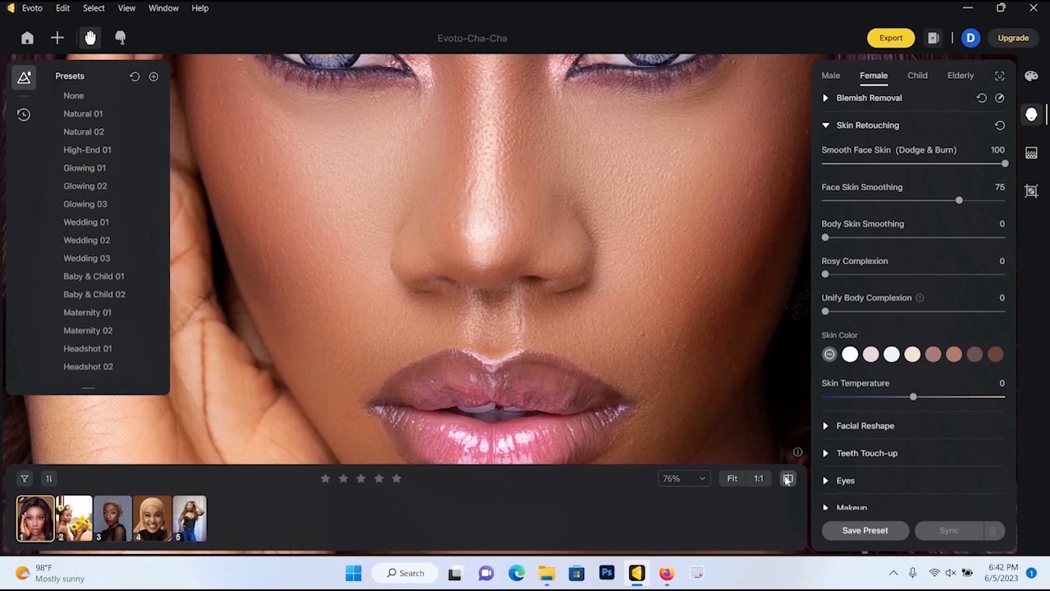
{"action": "left_click", "coordinate": [788, 479]}
{"action": "scroll", "coordinate": [677, 274], "scroll_direction": "up", "scroll_amount": 2}
{"action": "scroll", "coordinate": [673, 254], "scroll_direction": "down", "scroll_amount": 3}
{"action": "scroll", "coordinate": [595, 262], "scroll_direction": "up", "scroll_amount": 5}
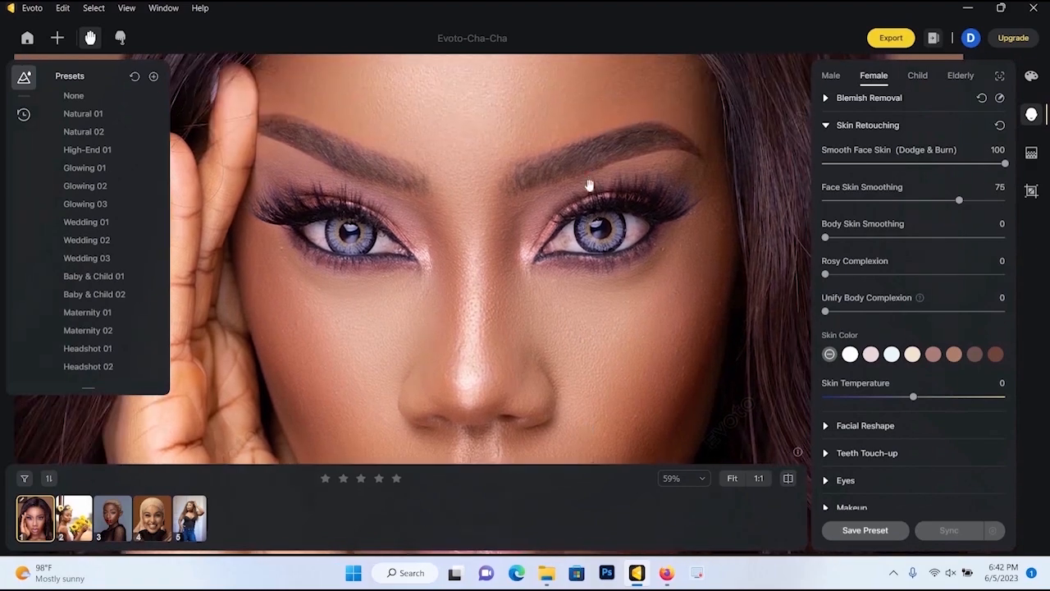
Step: Set Face Skin Smoothing and Smooth Face Skin (Dodge & Burn) both to 88
{"action": "scroll", "coordinate": [593, 259], "scroll_direction": "down", "scroll_amount": 1}
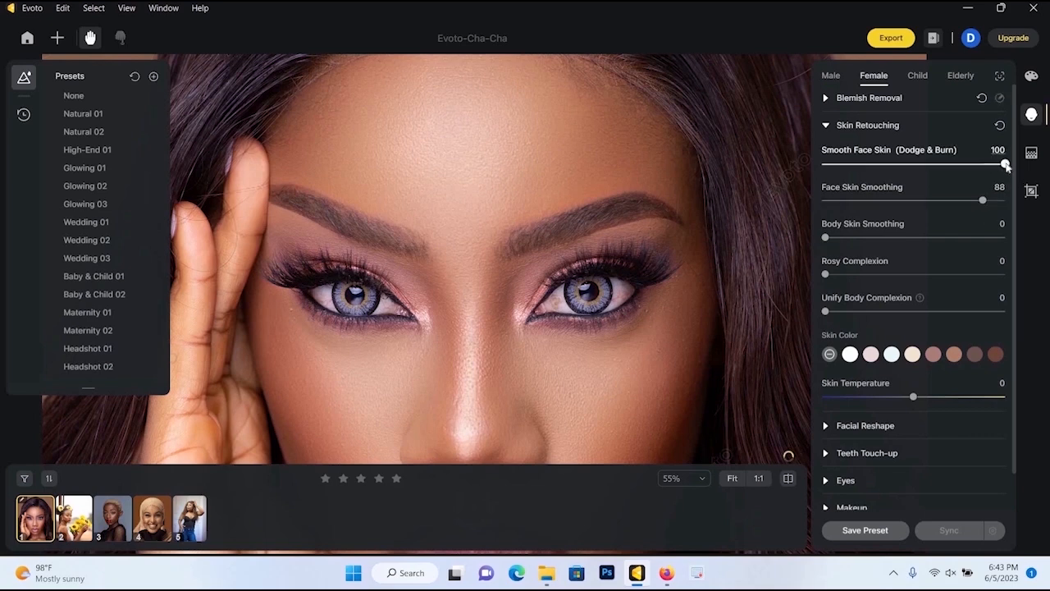
{"action": "left_click_drag", "start_coordinate": [1004, 164], "coordinate": [983, 163]}
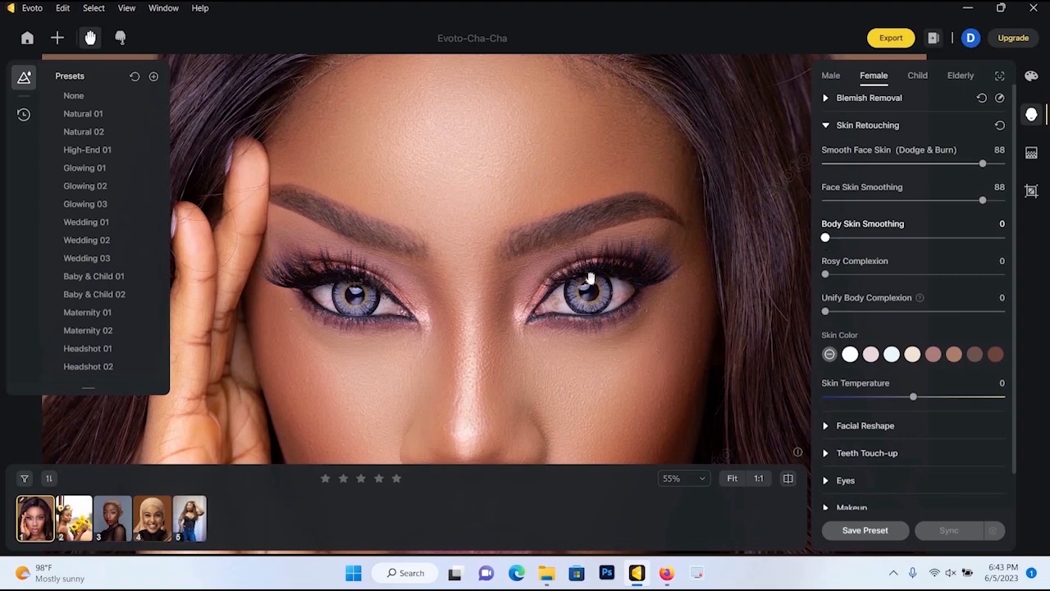
Step: Set Body Skin Smoothing to 75 for the portrait's hand, neck and shoulders
{"action": "scroll", "coordinate": [591, 279], "scroll_direction": "down", "scroll_amount": 5}
{"action": "left_click_drag", "start_coordinate": [551, 388], "coordinate": [545, 135]}
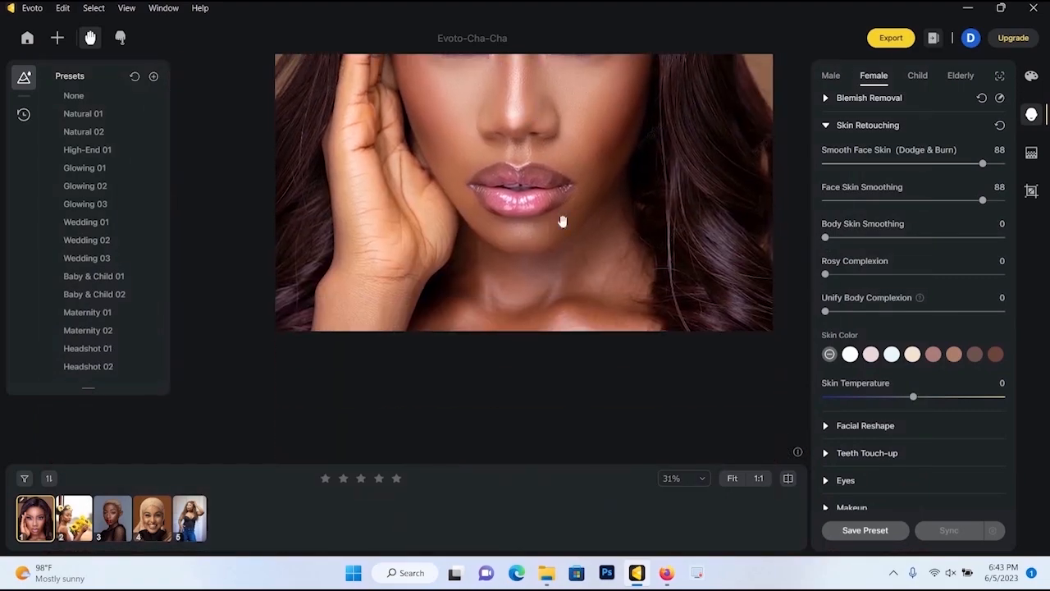
{"action": "scroll", "coordinate": [558, 253], "scroll_direction": "up", "scroll_amount": 2}
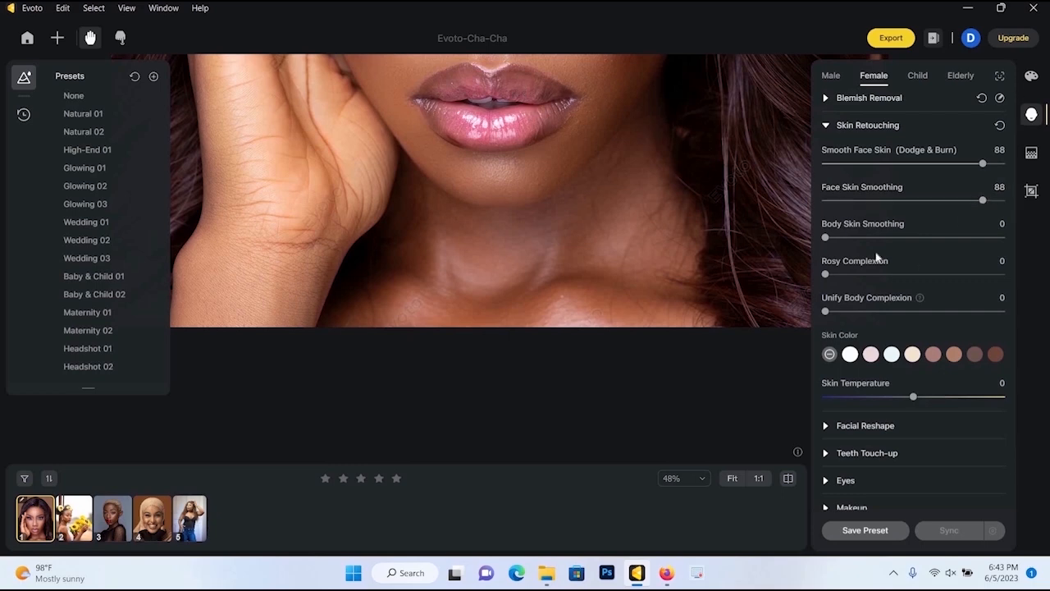
{"action": "left_click_drag", "start_coordinate": [876, 253], "coordinate": [989, 257]}
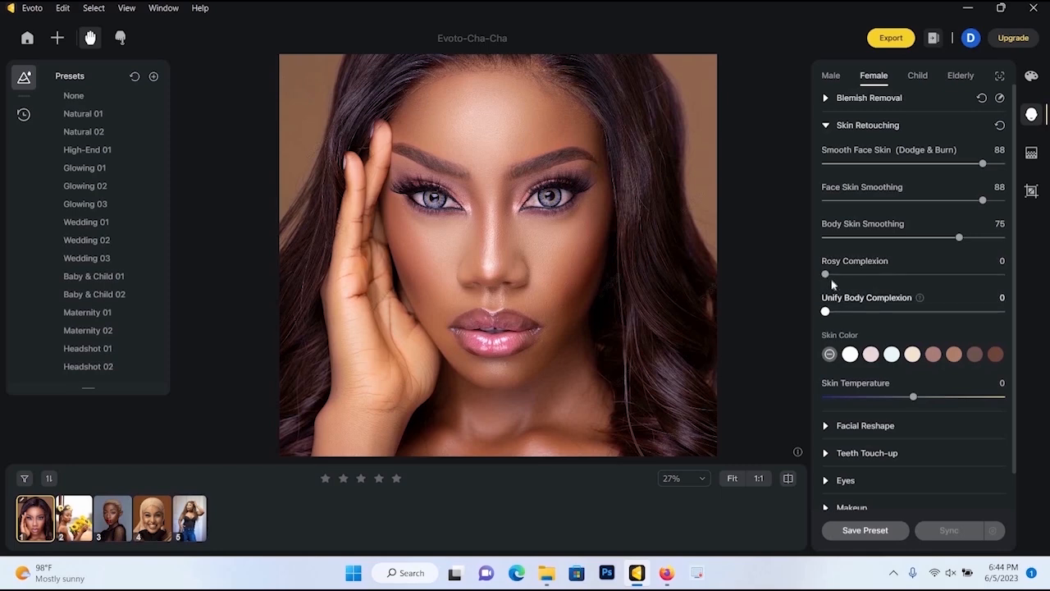
Step: Try Rosy Complexion at 61, reset it to 0, and settle on 8, checking the skin tone
{"action": "left_click_drag", "start_coordinate": [879, 274], "coordinate": [932, 276]}
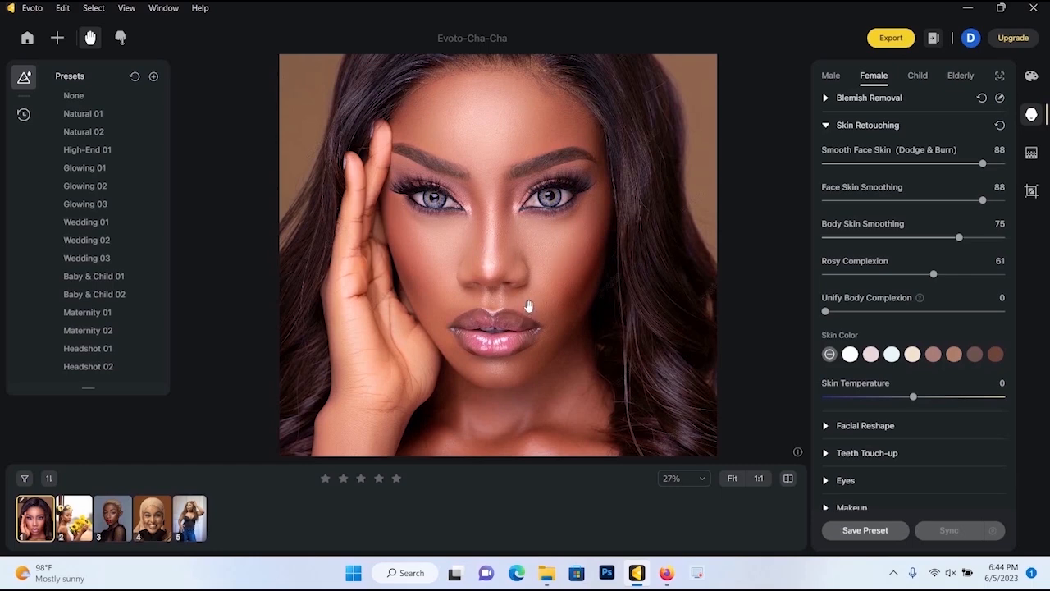
{"action": "scroll", "coordinate": [567, 170], "scroll_direction": "up", "scroll_amount": 3}
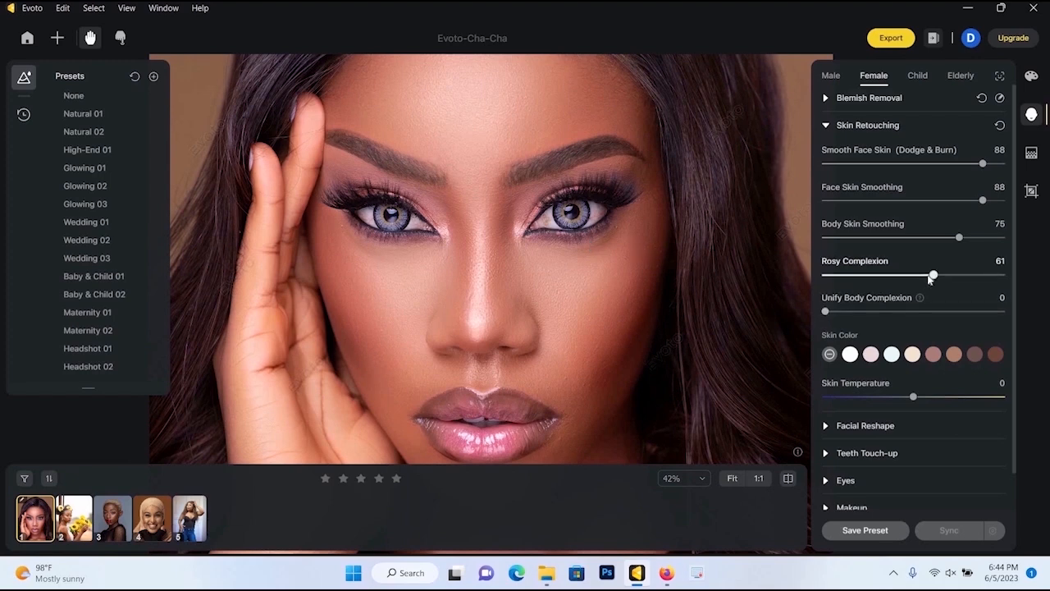
{"action": "left_click_drag", "start_coordinate": [933, 274], "coordinate": [896, 275]}
{"action": "left_click_drag", "start_coordinate": [818, 294], "coordinate": [783, 291]}
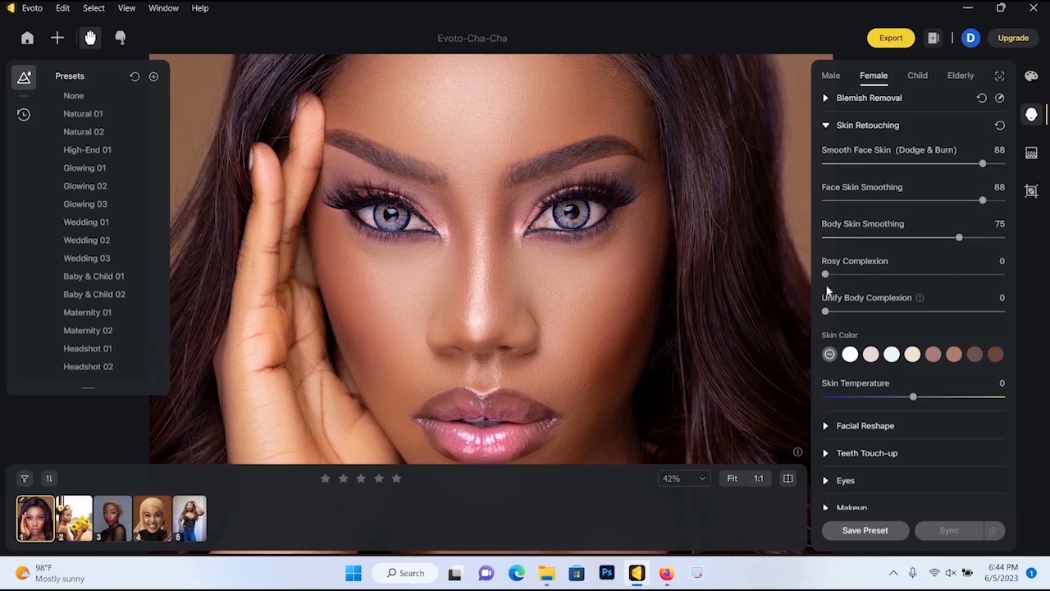
{"action": "left_click_drag", "start_coordinate": [825, 277], "coordinate": [832, 291]}
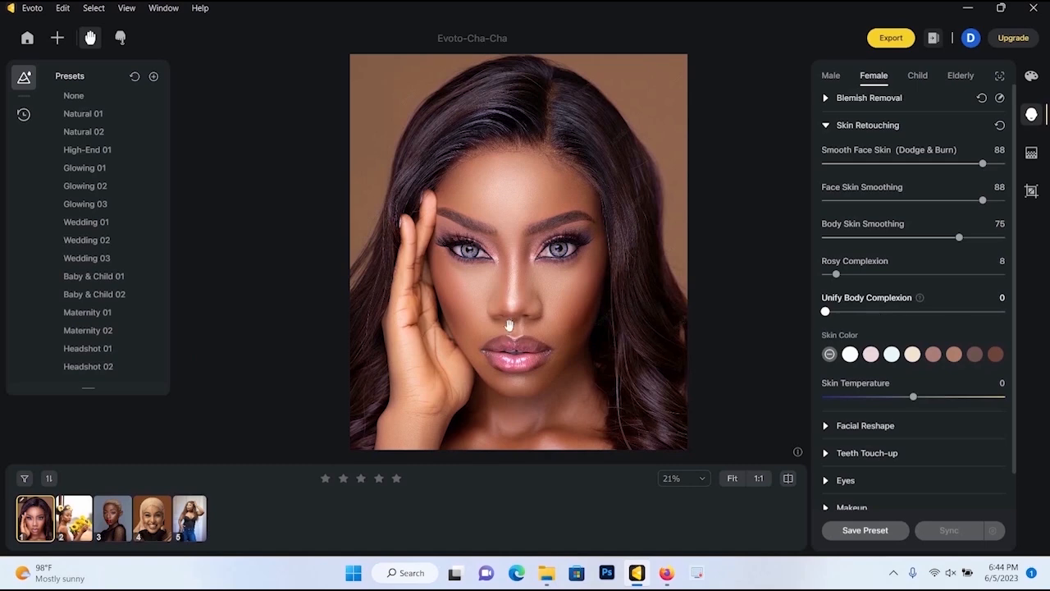
{"action": "scroll", "coordinate": [497, 312], "scroll_direction": "up", "scroll_amount": 2}
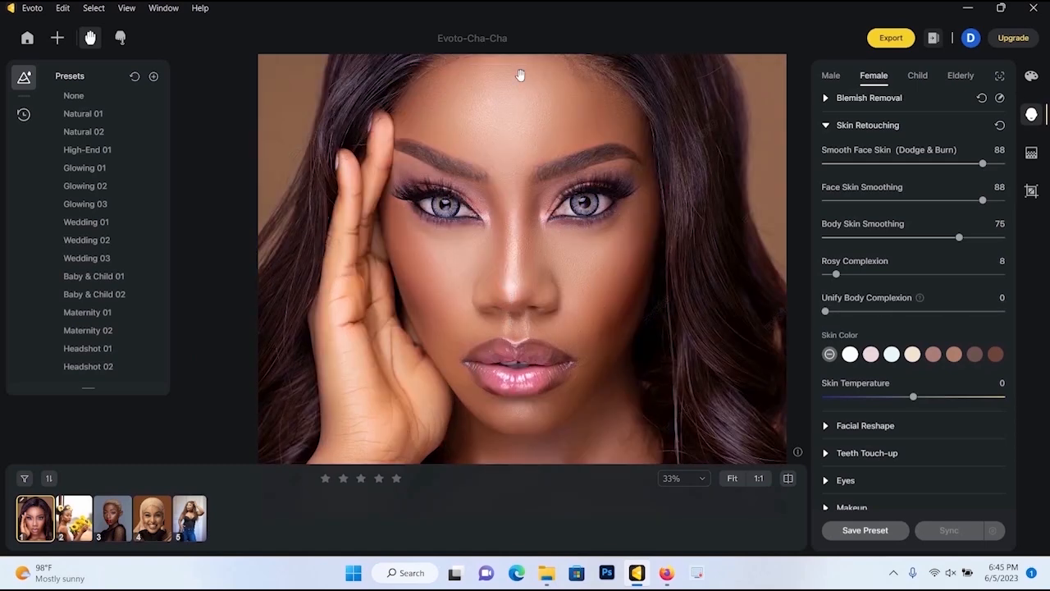
{"action": "scroll", "coordinate": [566, 294], "scroll_direction": "down", "scroll_amount": 2}
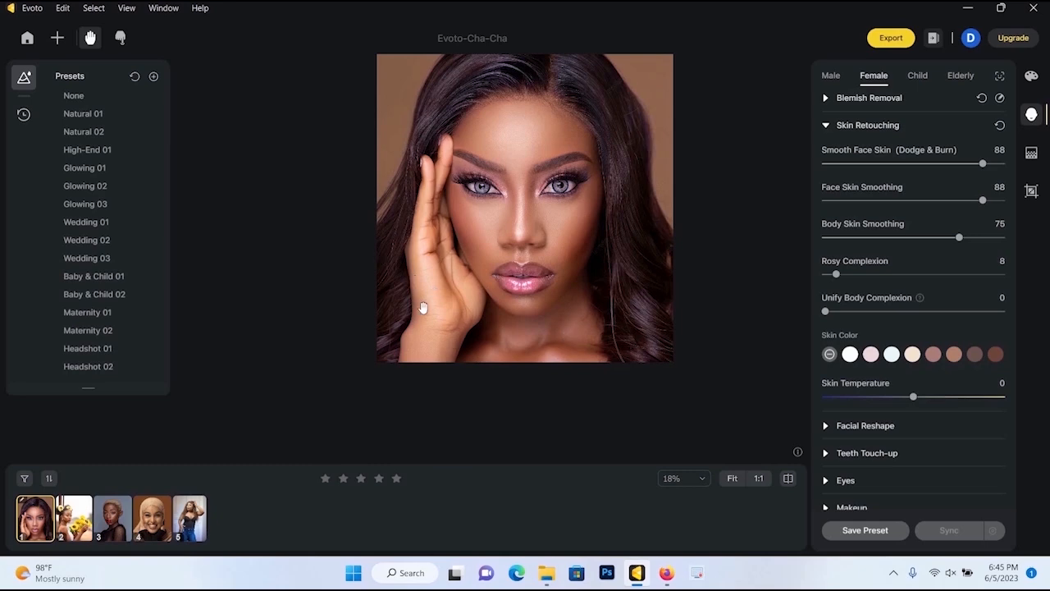
Step: Set Unify Body Complexion to 100, dropping it to 0 and restoring it to compare the hand and face tones
{"action": "scroll", "coordinate": [443, 278], "scroll_direction": "up", "scroll_amount": 2}
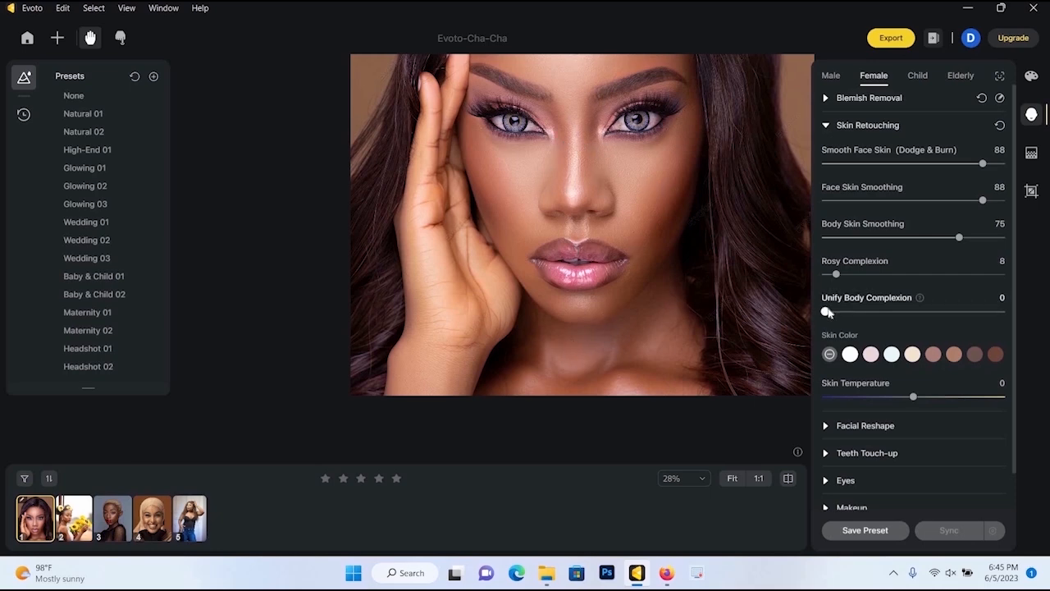
{"action": "left_click_drag", "start_coordinate": [869, 312], "coordinate": [1004, 311]}
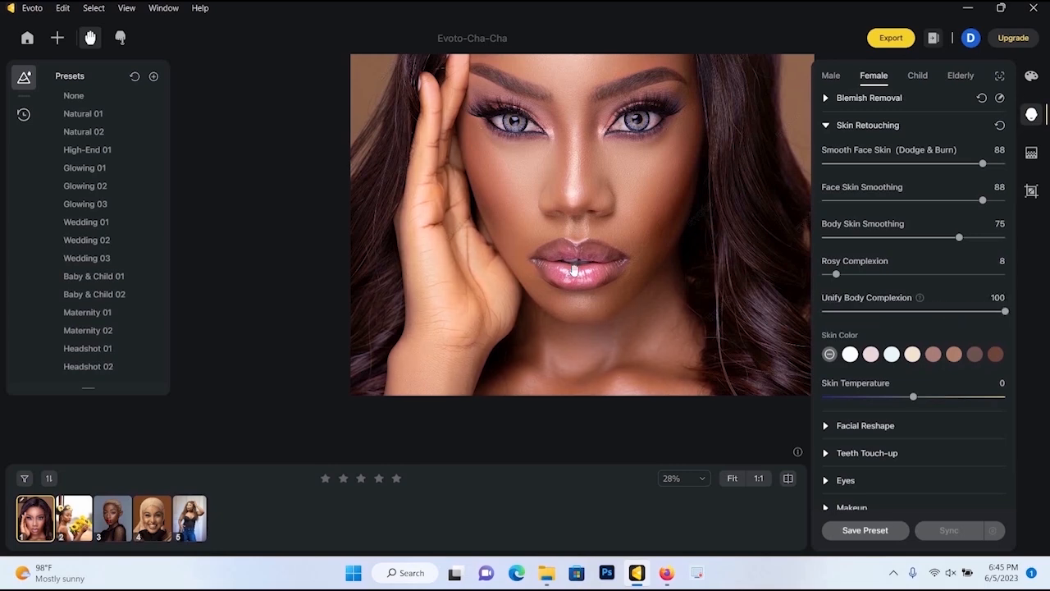
{"action": "scroll", "coordinate": [621, 222], "scroll_direction": "down", "scroll_amount": 1}
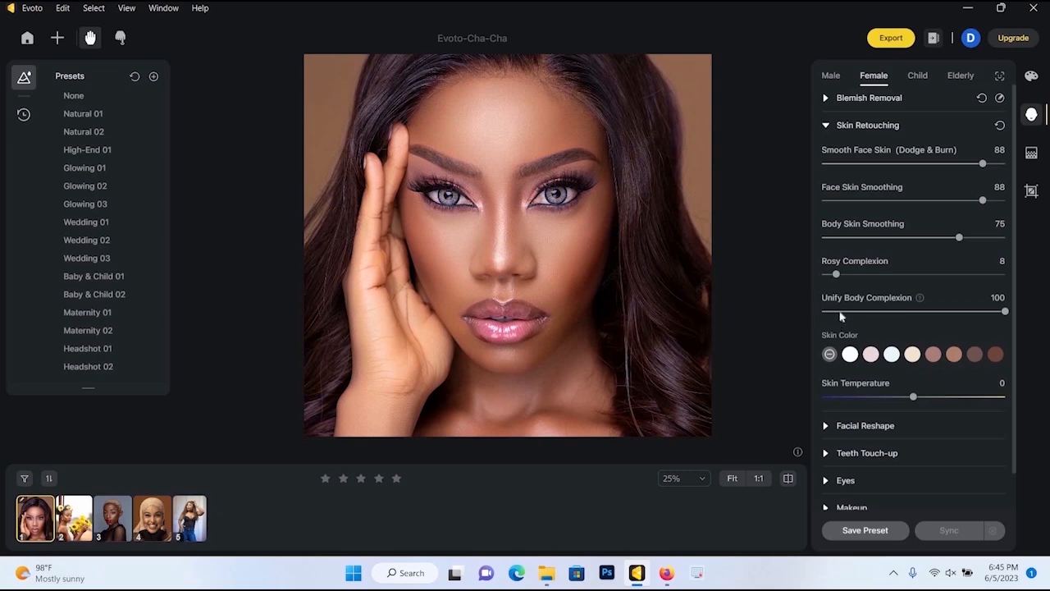
{"action": "left_click_drag", "start_coordinate": [1005, 312], "coordinate": [825, 312]}
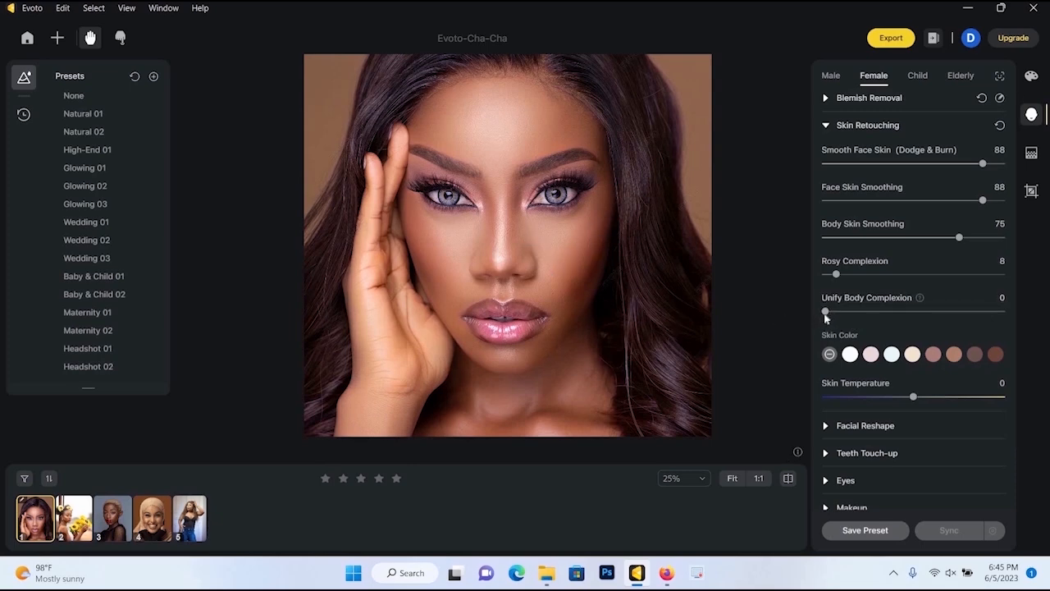
{"action": "left_click_drag", "start_coordinate": [825, 312], "coordinate": [1007, 321]}
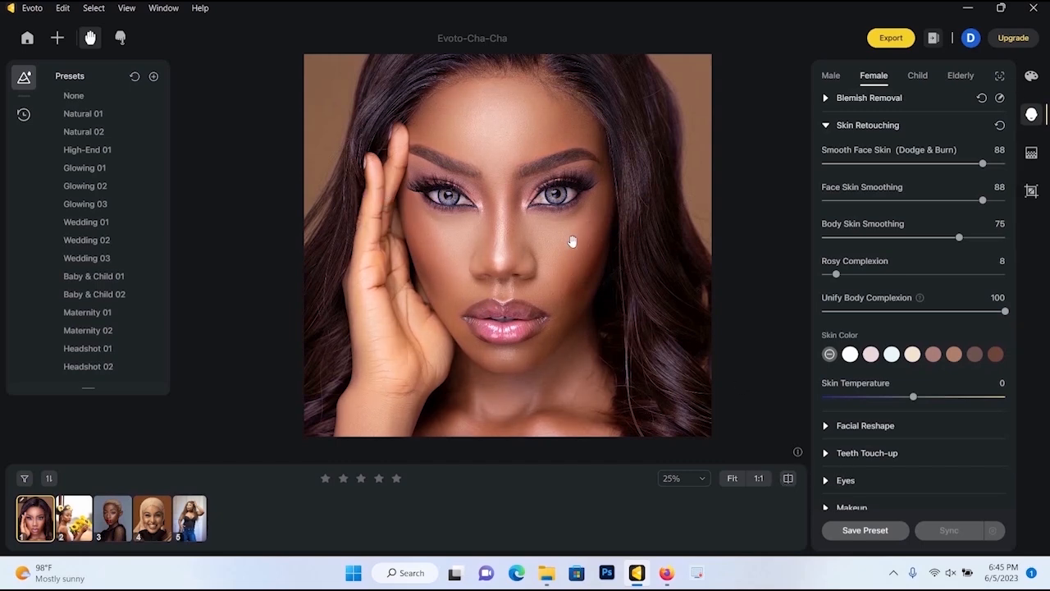
Step: Set Unify Body Complexion to 81 and compare several Skin Color swatches, settling on the tan-brown one
{"action": "scroll", "coordinate": [572, 241], "scroll_direction": "down", "scroll_amount": 1}
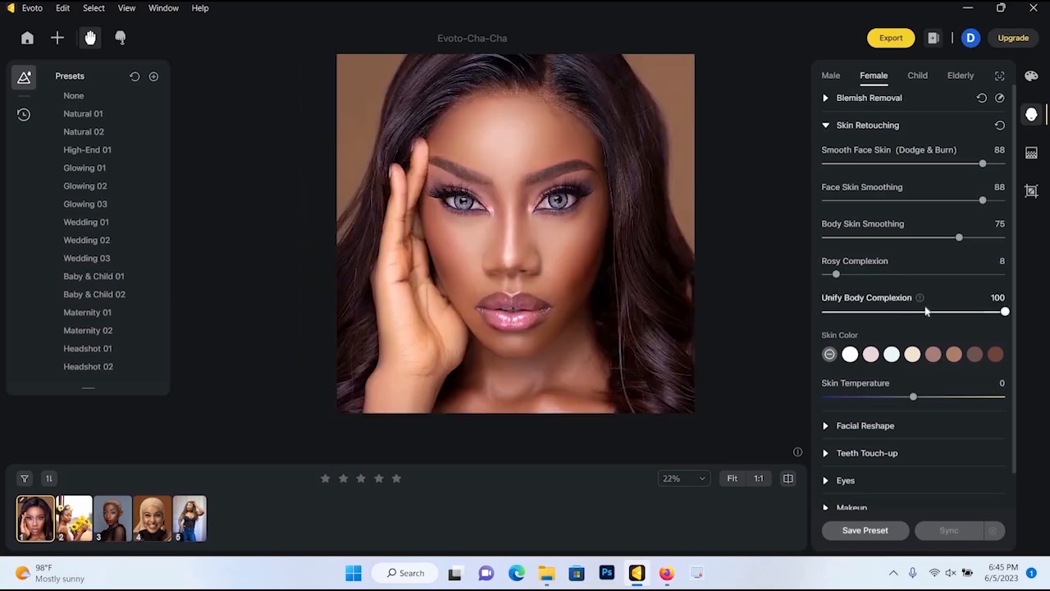
{"action": "left_click_drag", "start_coordinate": [999, 318], "coordinate": [975, 318]}
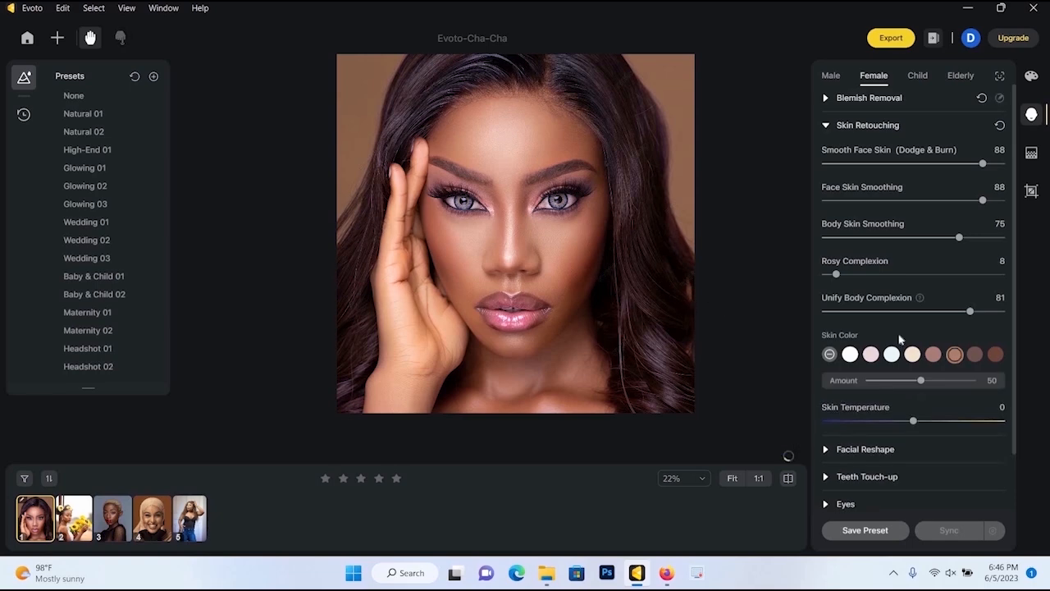
{"action": "left_click", "coordinate": [954, 354]}
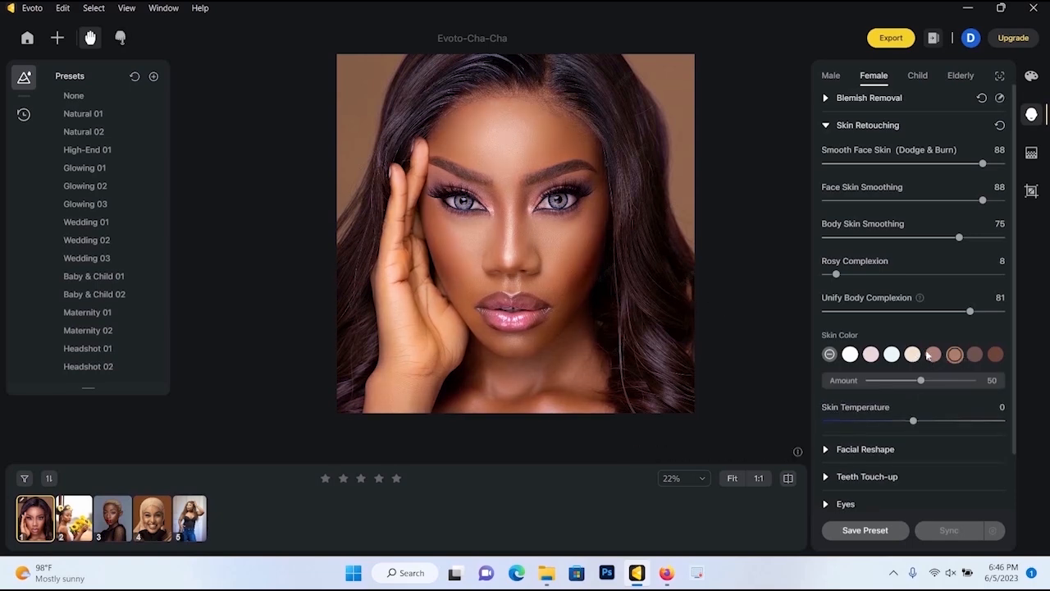
{"action": "left_click", "coordinate": [933, 354]}
{"action": "left_click", "coordinate": [913, 354]}
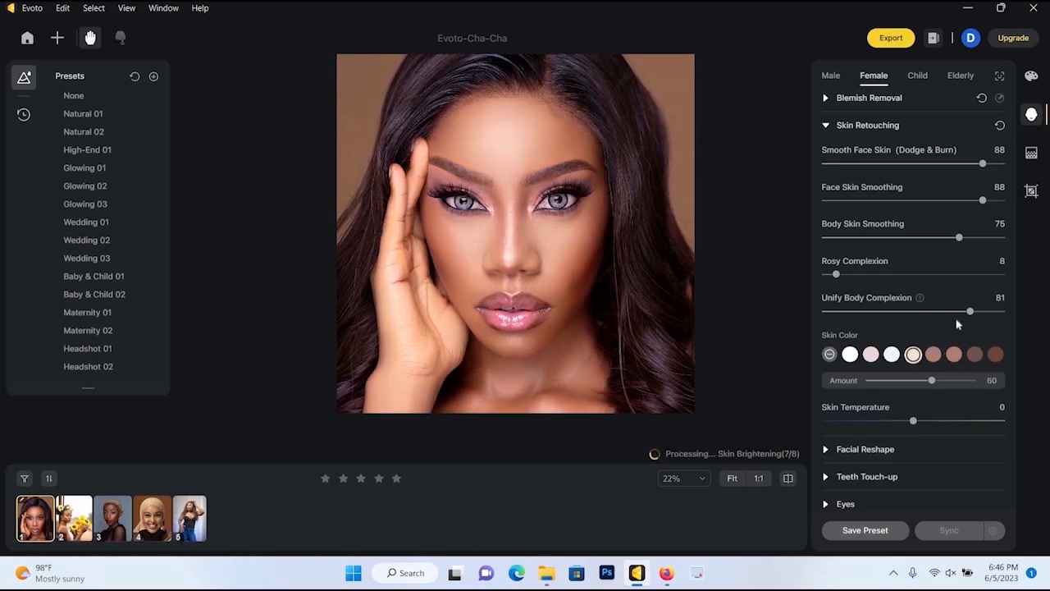
{"action": "left_click", "coordinate": [995, 354]}
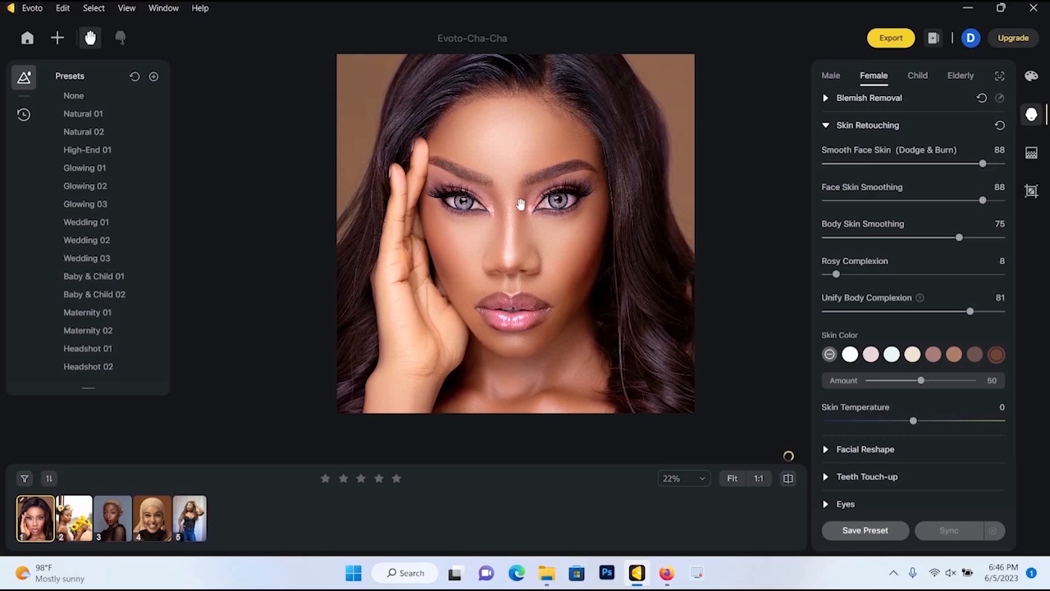
{"action": "left_click", "coordinate": [955, 354]}
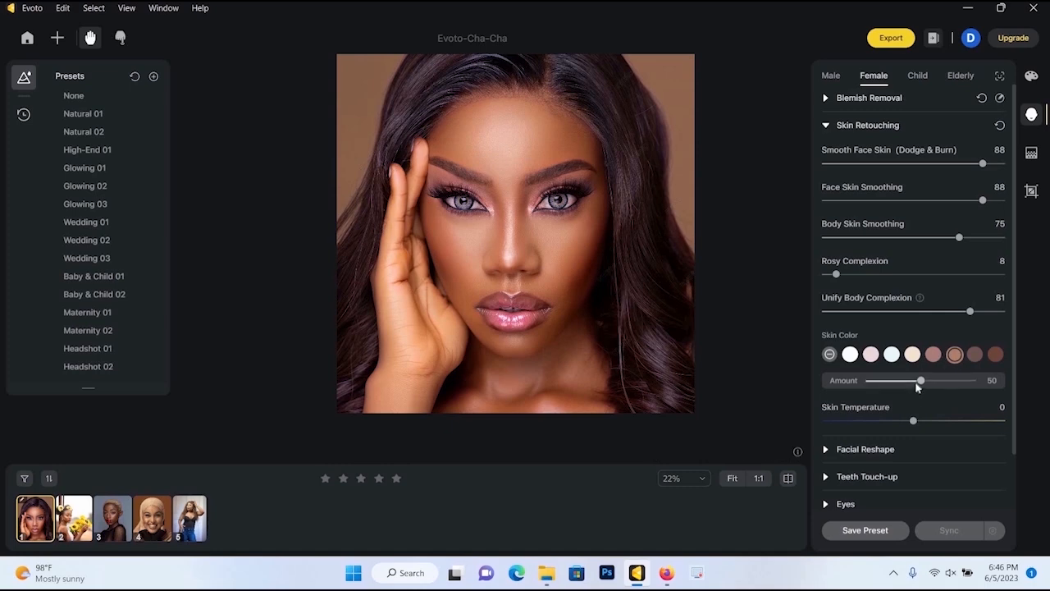
Step: Set the Skin Color amount to 11 and Skin Temperature to -10
{"action": "left_click_drag", "start_coordinate": [921, 383], "coordinate": [877, 383]}
{"action": "left_click", "coordinate": [906, 422]}
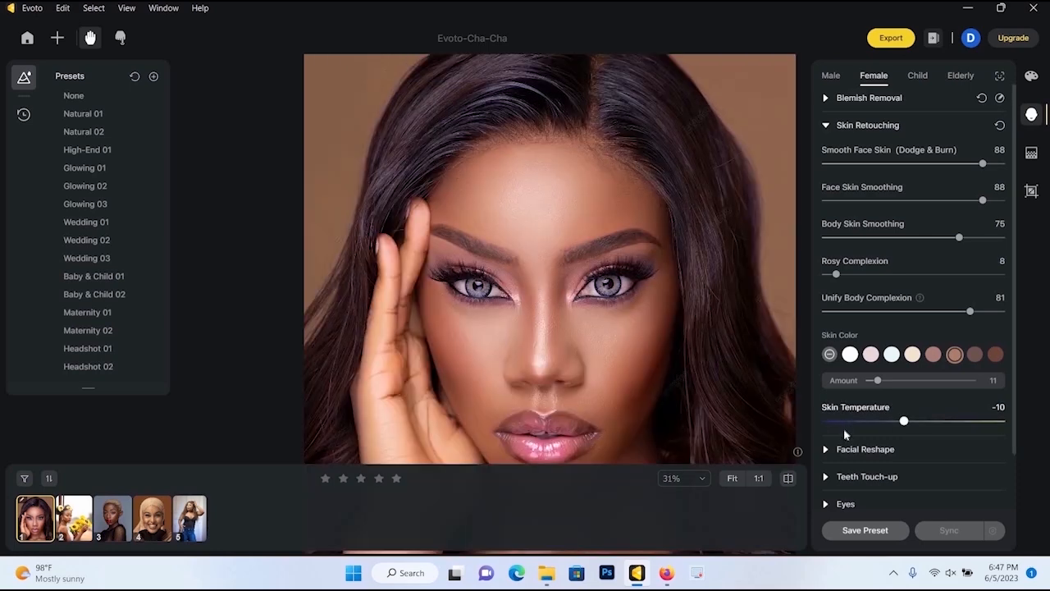
Step: Open the Face Shape settings of Facial Reshape for the portrait
{"action": "scroll", "coordinate": [819, 415], "scroll_direction": "down", "scroll_amount": 1}
{"action": "left_click", "coordinate": [868, 409]}
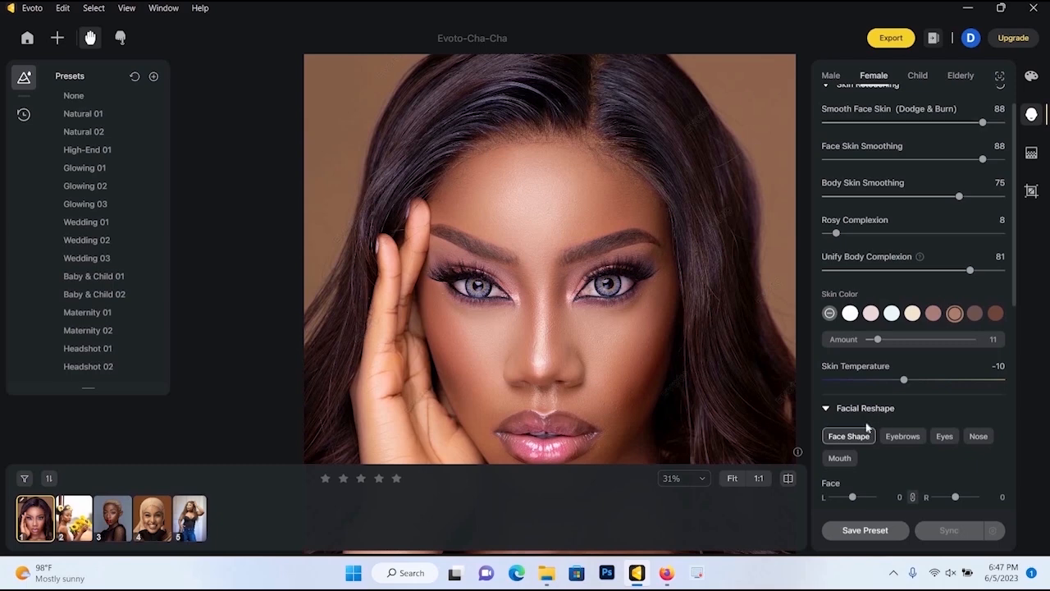
{"action": "scroll", "coordinate": [858, 435], "scroll_direction": "down", "scroll_amount": 2}
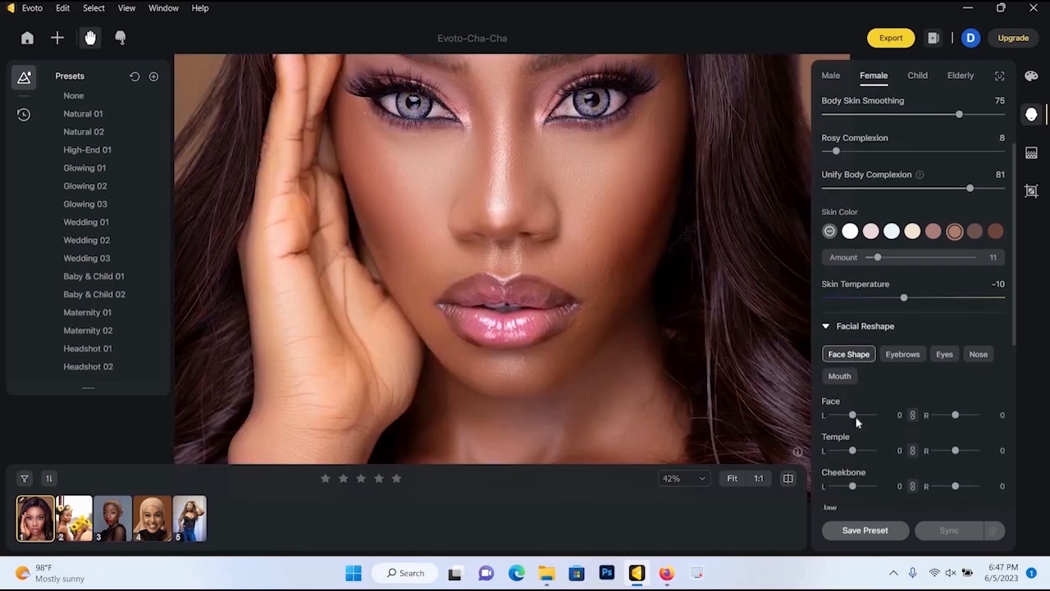
{"action": "scroll", "coordinate": [623, 336], "scroll_direction": "up", "scroll_amount": 3}
{"action": "scroll", "coordinate": [588, 244], "scroll_direction": "down", "scroll_amount": 4}
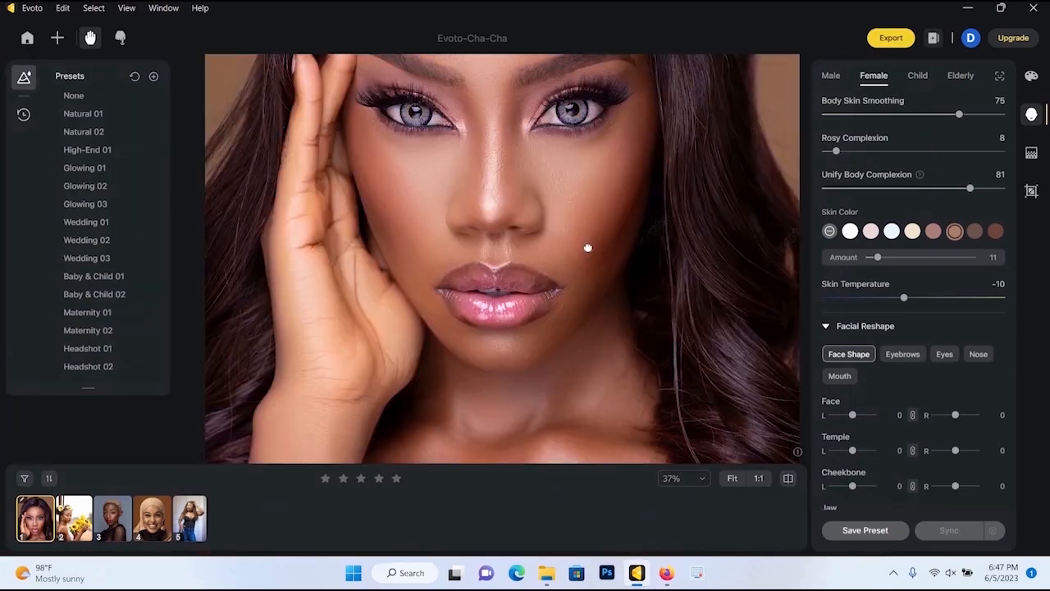
{"action": "left_click_drag", "start_coordinate": [587, 244], "coordinate": [592, 397]}
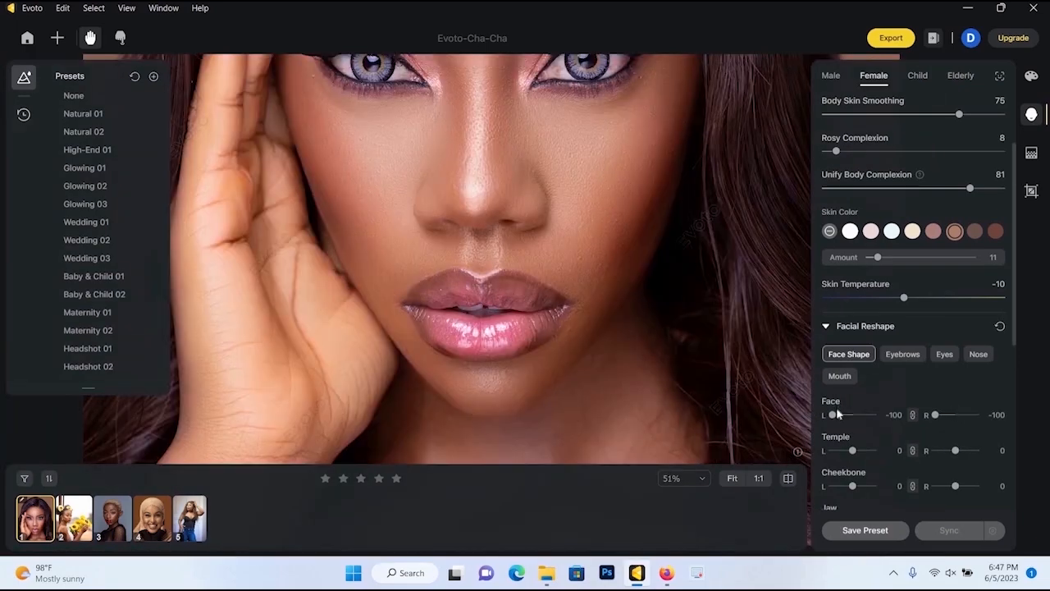
Step: Try the Face setting at -100 and 100 on both sides, comparing the face outline, and reset it to 0
{"action": "left_click_drag", "start_coordinate": [852, 415], "coordinate": [835, 416]}
{"action": "left_click", "coordinate": [886, 417]}
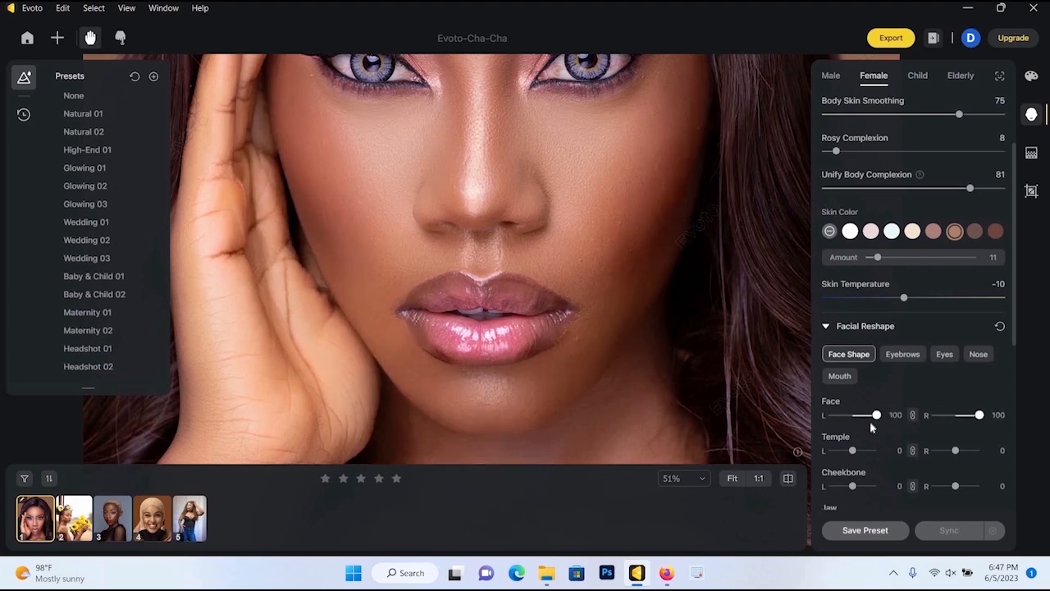
{"action": "left_click", "coordinate": [854, 415]}
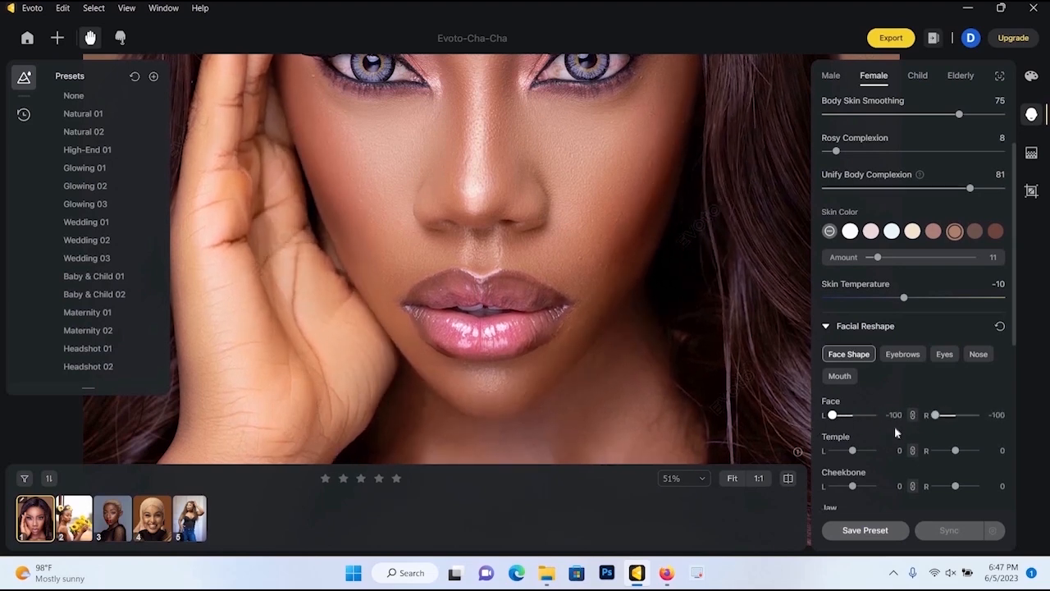
{"action": "left_click_drag", "start_coordinate": [911, 430], "coordinate": [893, 431]}
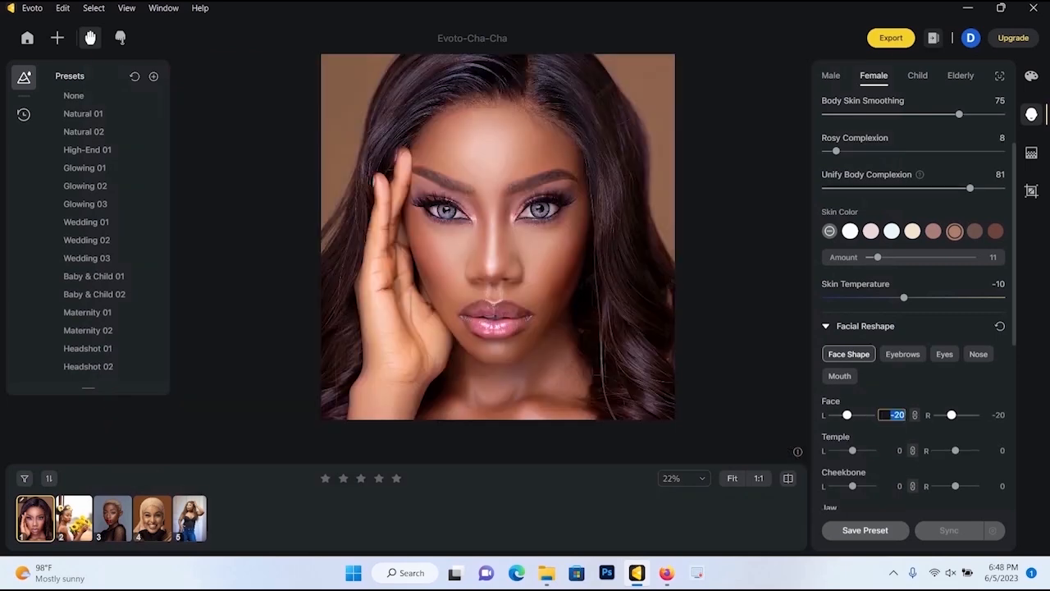
{"action": "key", "text": "Return"}
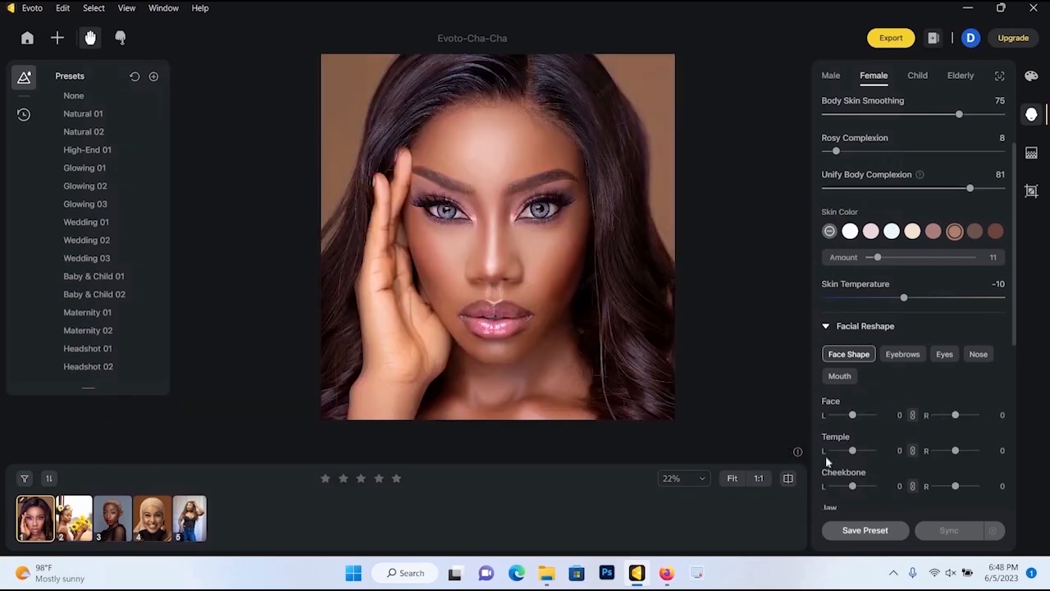
Step: Try Cheekbone at 71 and Jaw at 100 on both sides, resetting each to 0
{"action": "scroll", "coordinate": [870, 465], "scroll_direction": "down", "scroll_amount": 1}
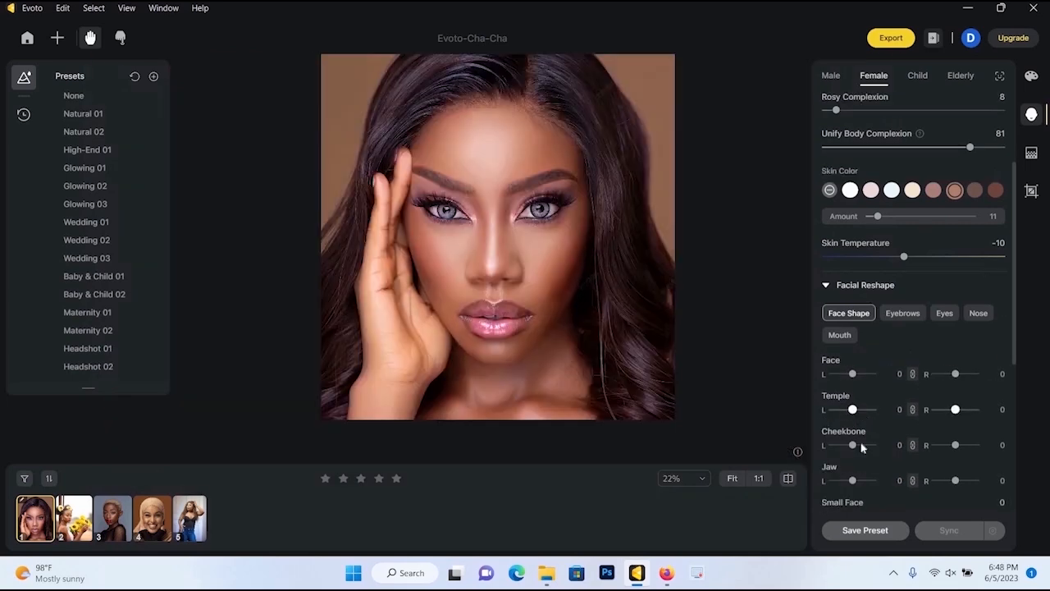
{"action": "mouse_move", "coordinate": [854, 447]}
{"action": "left_mouse_down"}
{"action": "mouse_move", "coordinate": [835, 450]}
{"action": "mouse_move", "coordinate": [869, 445]}
{"action": "left_mouse_up"}
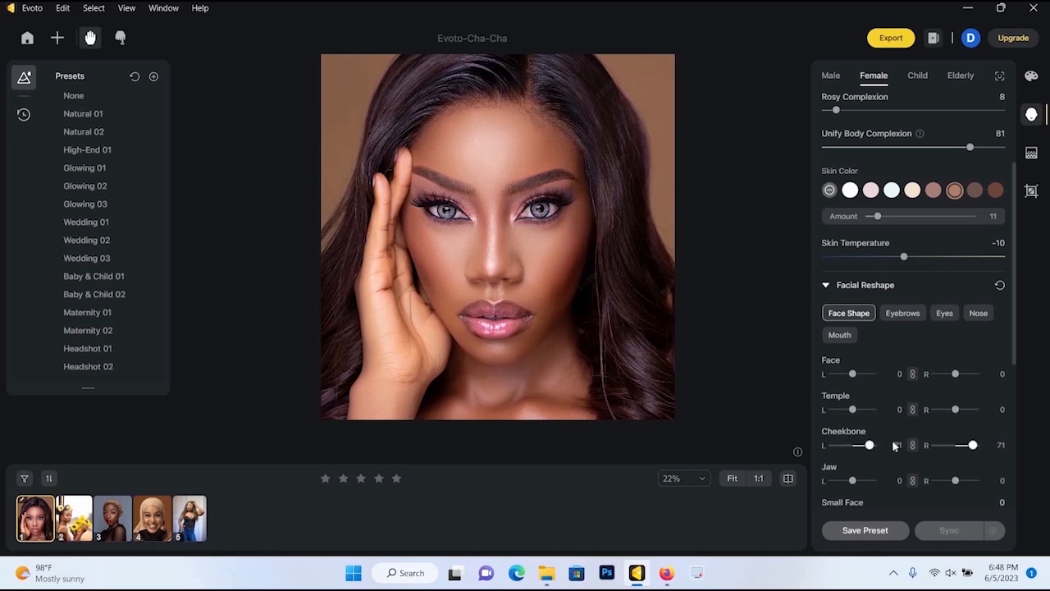
{"action": "left_click", "coordinate": [898, 445]}
{"action": "key", "text": "Return"}
{"action": "left_click_drag", "start_coordinate": [855, 481], "coordinate": [876, 481]}
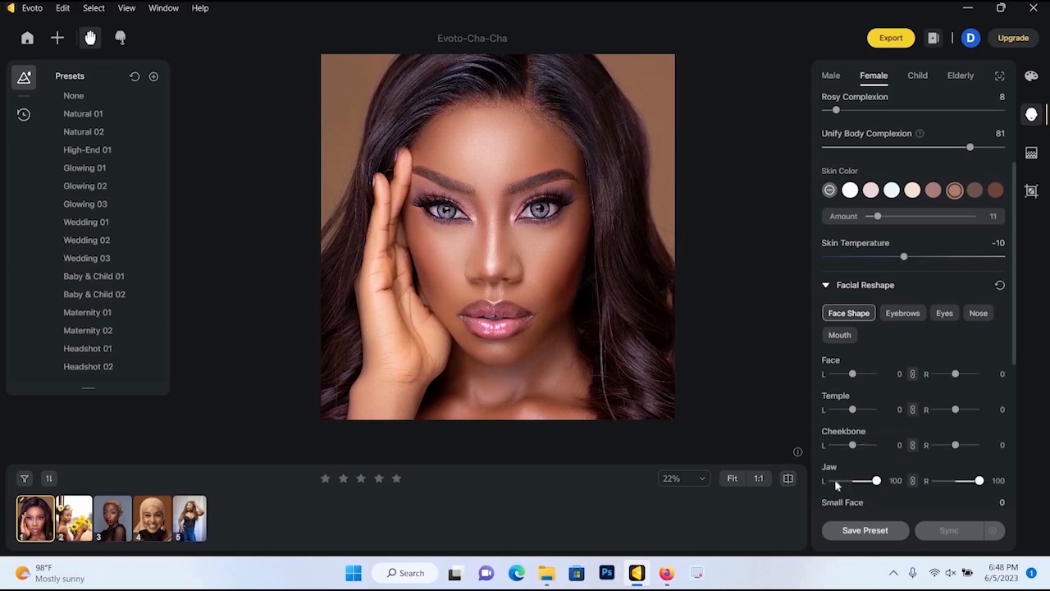
{"action": "double_click", "coordinate": [876, 481]}
Step: Set Small Face to 18 and Trim Face to 28 to slim the face slightly
{"action": "scroll", "coordinate": [870, 481], "scroll_direction": "down", "scroll_amount": 1}
{"action": "left_click_drag", "start_coordinate": [826, 472], "coordinate": [906, 474]}
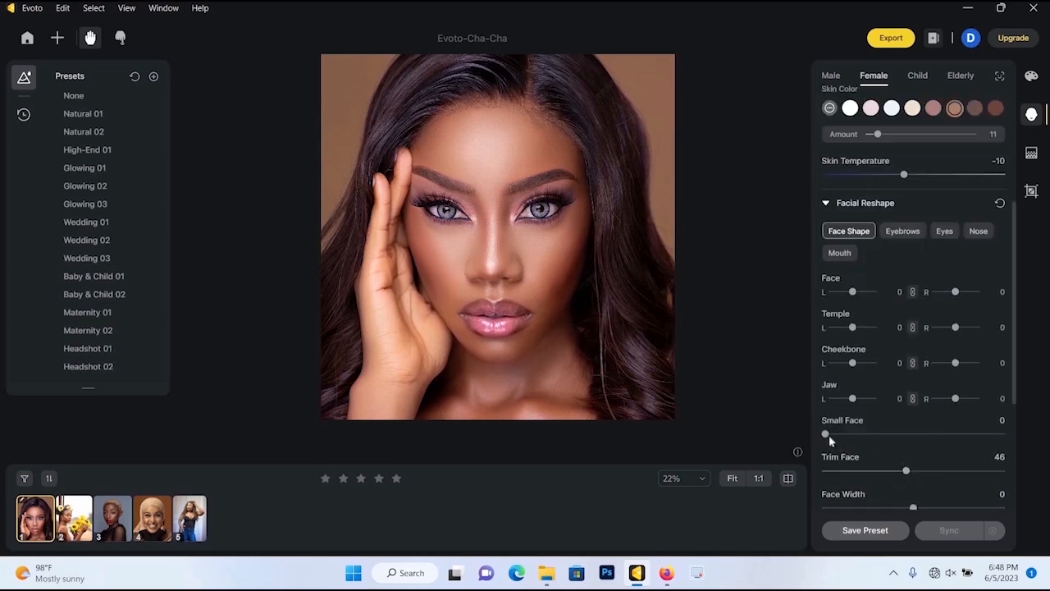
{"action": "left_click", "coordinate": [850, 442]}
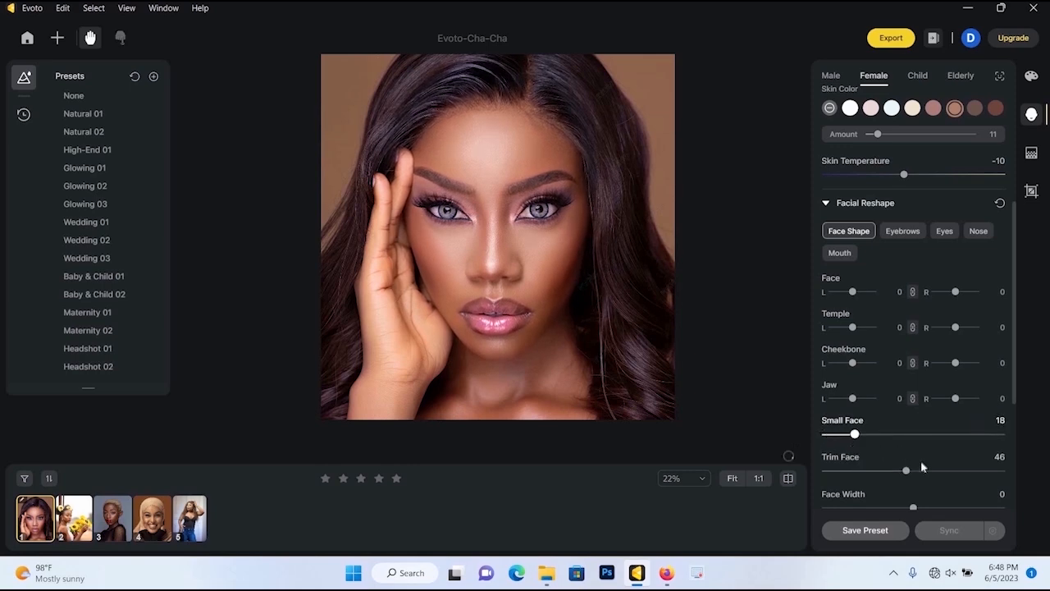
{"action": "scroll", "coordinate": [906, 473], "scroll_direction": "down", "scroll_amount": 3}
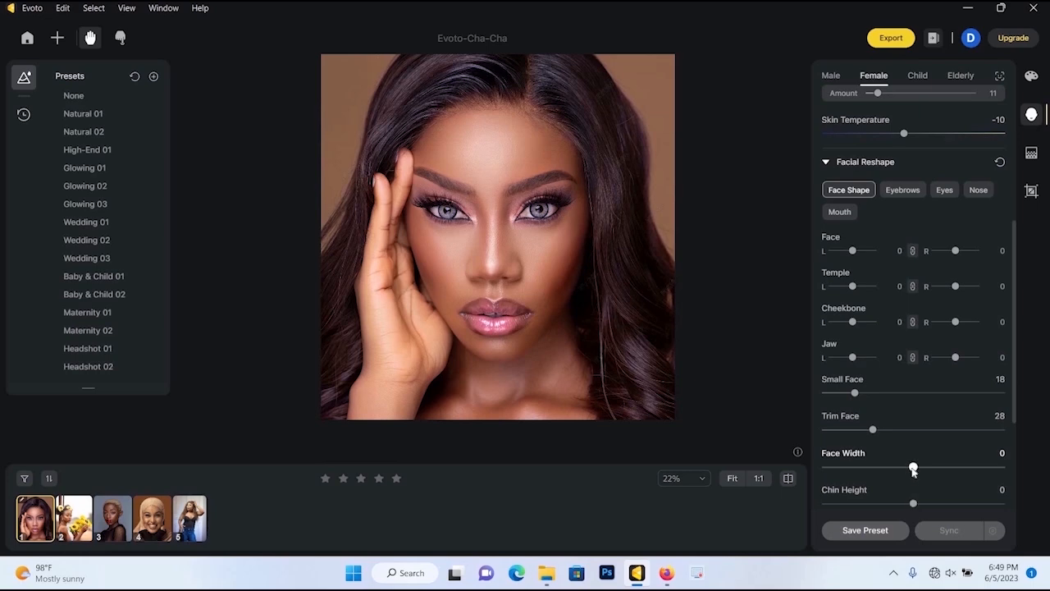
Step: Try wider and narrower Face Width settings and reset the value to 0
{"action": "left_click", "coordinate": [982, 467]}
{"action": "left_click", "coordinate": [859, 470]}
{"action": "left_click", "coordinate": [922, 471]}
{"action": "left_click", "coordinate": [1000, 452]}
{"action": "key", "text": "Return"}
Step: Try Chin Height at -100 and reset it to 0
{"action": "scroll", "coordinate": [907, 484], "scroll_direction": "down", "scroll_amount": 1}
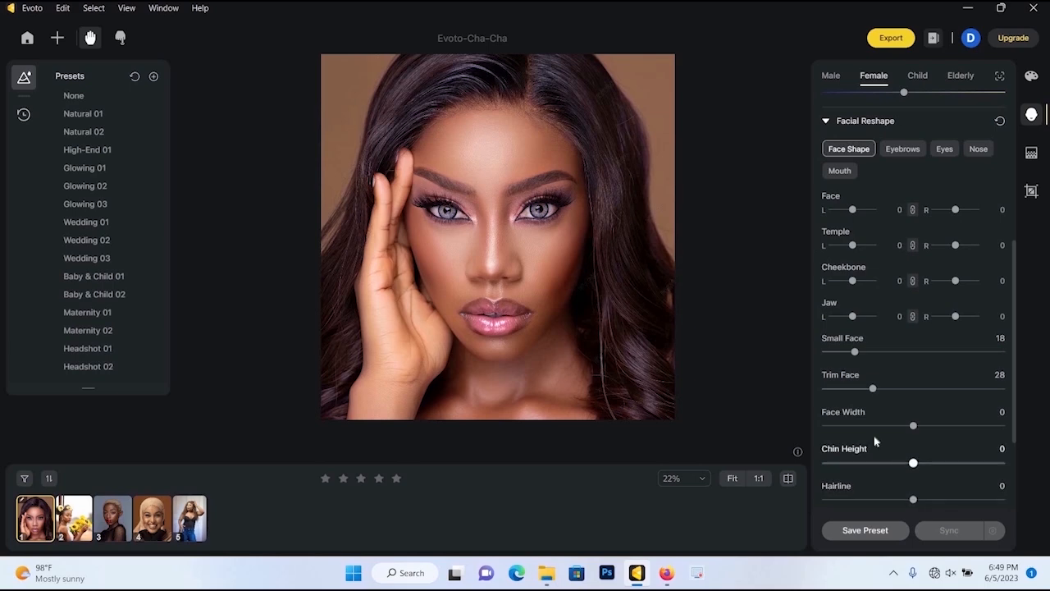
{"action": "scroll", "coordinate": [906, 468], "scroll_direction": "down", "scroll_amount": 1}
{"action": "left_click_drag", "start_coordinate": [912, 423], "coordinate": [828, 428]}
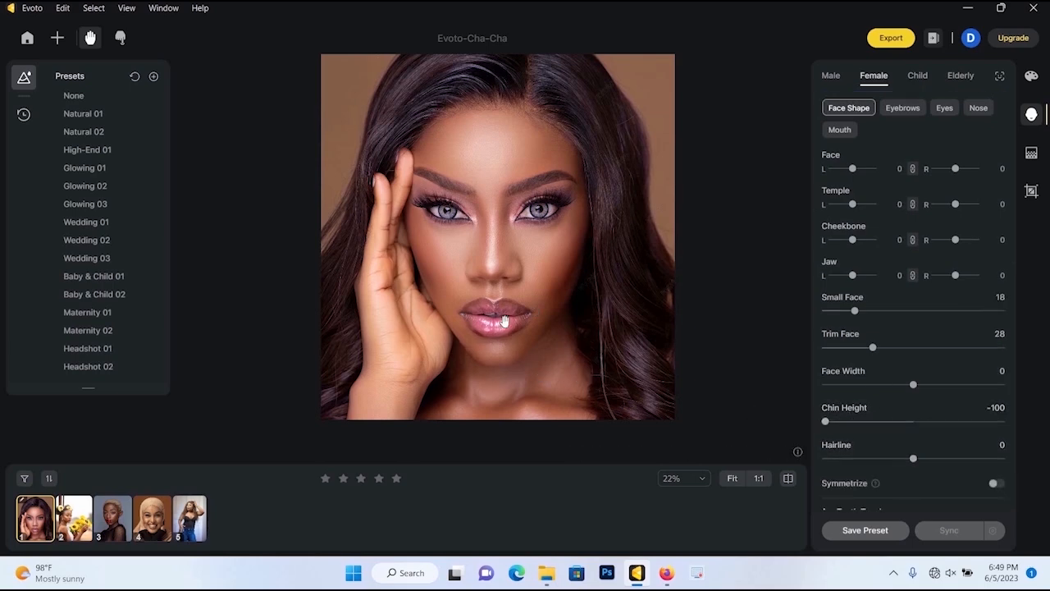
{"action": "left_click", "coordinate": [995, 408]}
{"action": "type", "text": "0"}
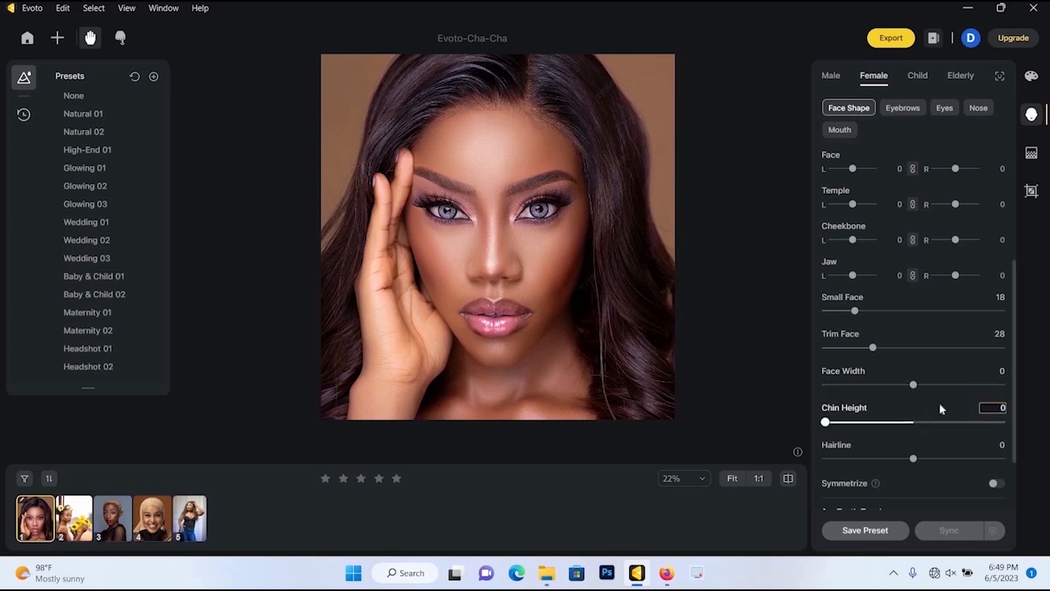
{"action": "key", "text": "Return"}
Step: Try Hairline at 100, reset it to 0, and settle on -25
{"action": "scroll", "coordinate": [836, 385], "scroll_direction": "down", "scroll_amount": 2}
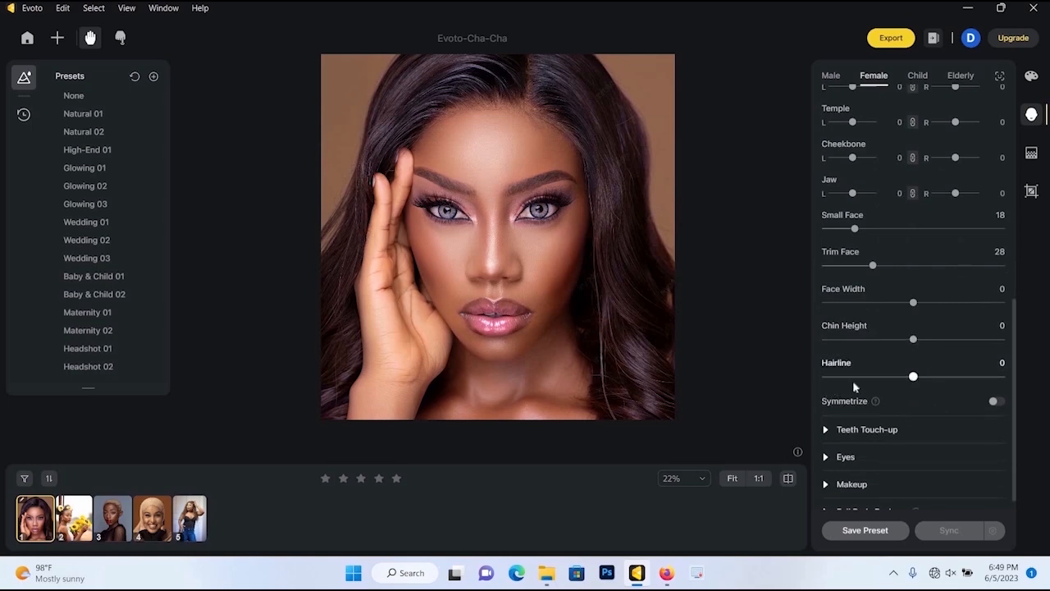
{"action": "left_click_drag", "start_coordinate": [914, 376], "coordinate": [1024, 378]}
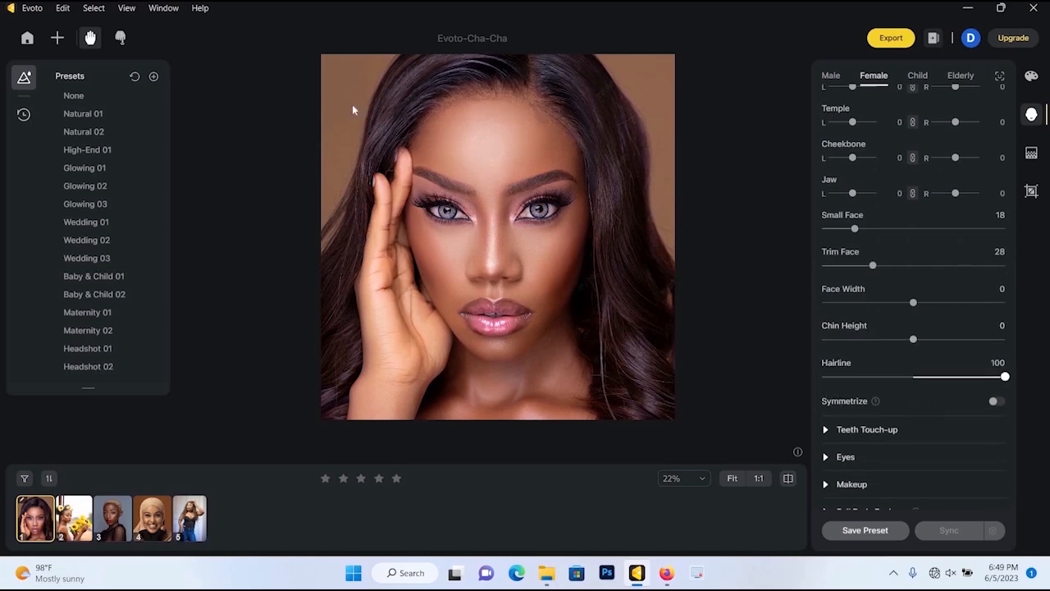
{"action": "left_click", "coordinate": [1004, 364]}
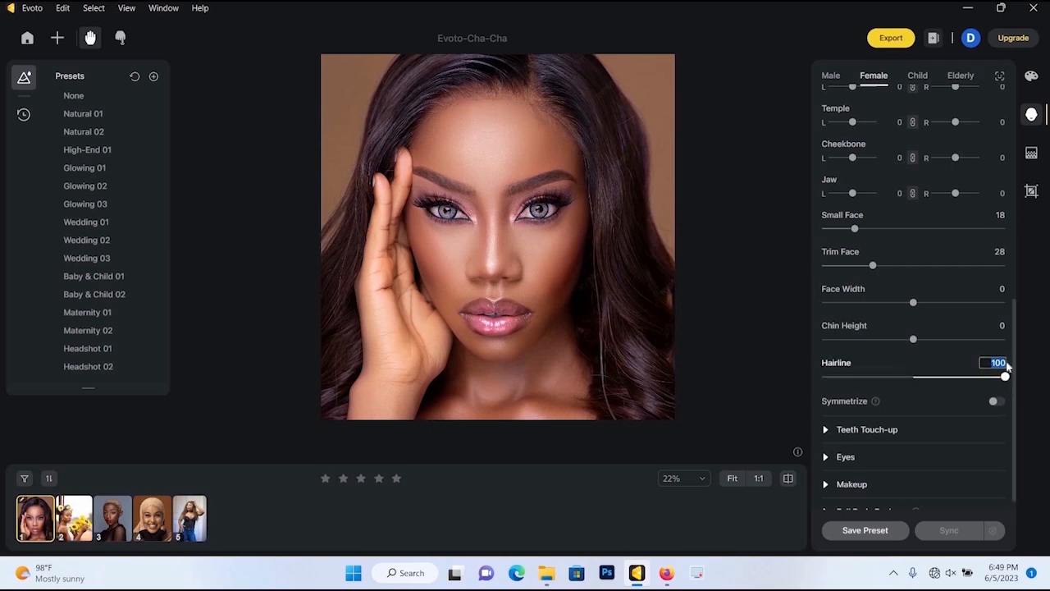
{"action": "type", "text": "0"}
{"action": "key", "text": "Return"}
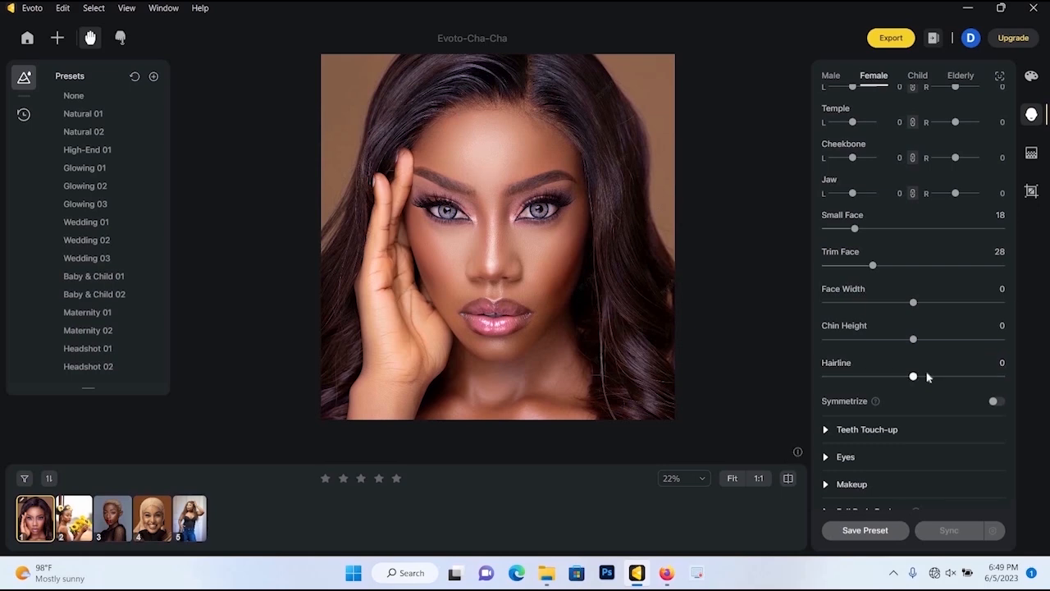
{"action": "left_click", "coordinate": [890, 376]}
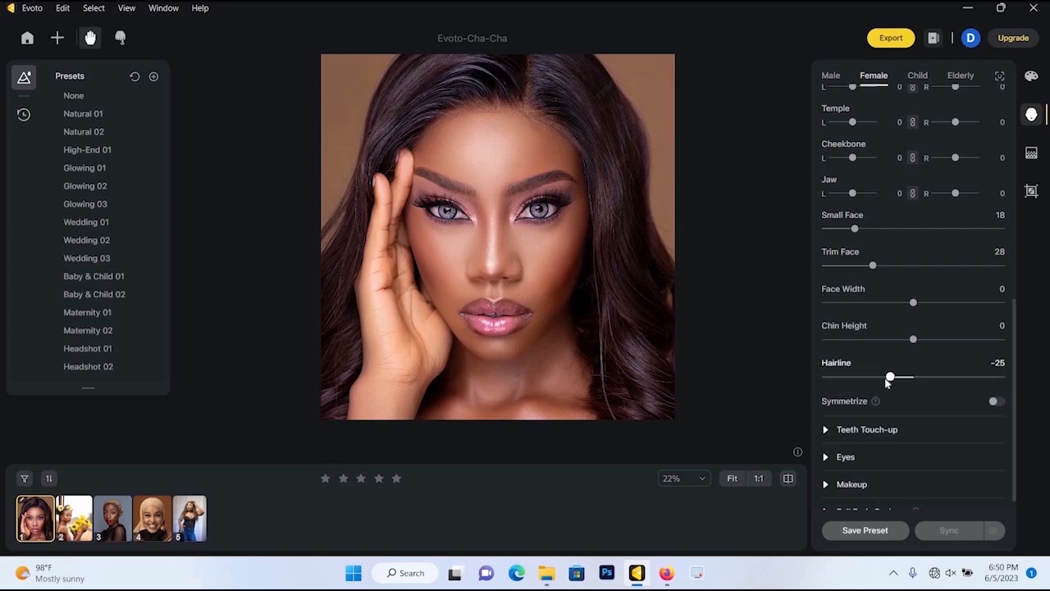
Step: Reshape both eyebrows with Thickness 6, Distance 6 and Tilt 51
{"action": "scroll", "coordinate": [875, 352], "scroll_direction": "down", "scroll_amount": 1}
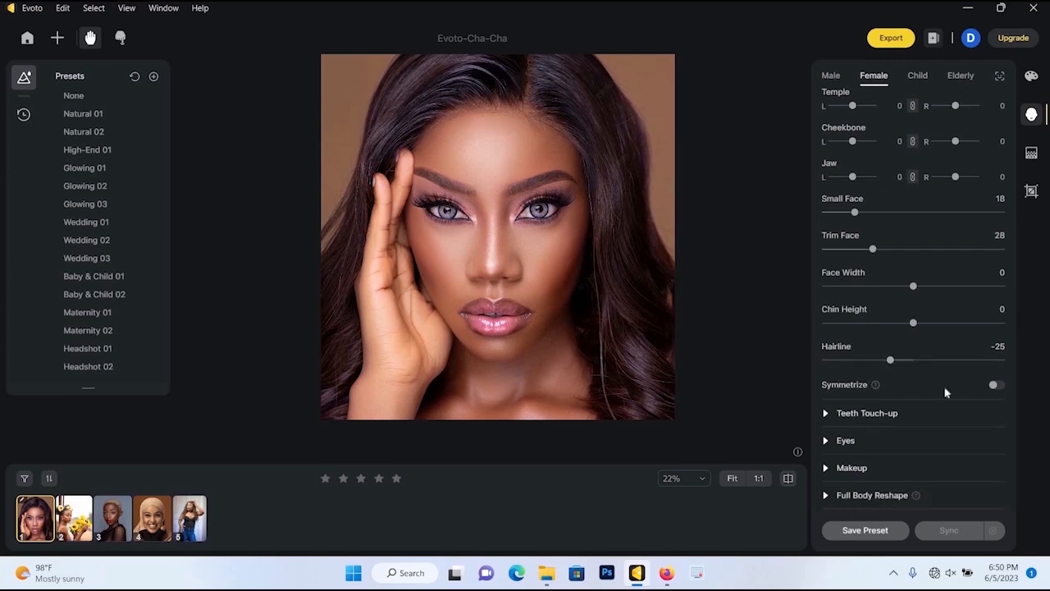
{"action": "scroll", "coordinate": [888, 389], "scroll_direction": "up", "scroll_amount": 5}
{"action": "left_click", "coordinate": [898, 215]}
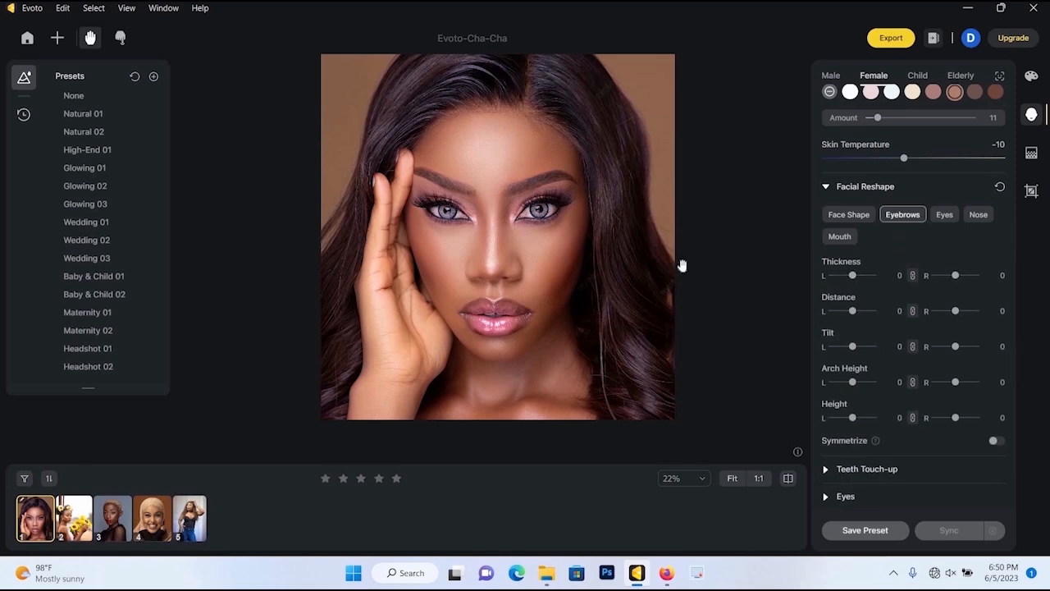
{"action": "scroll", "coordinate": [474, 204], "scroll_direction": "up", "scroll_amount": 3}
{"action": "left_click_drag", "start_coordinate": [852, 277], "coordinate": [870, 321]}
{"action": "scroll", "coordinate": [859, 354], "scroll_direction": "down", "scroll_amount": 1}
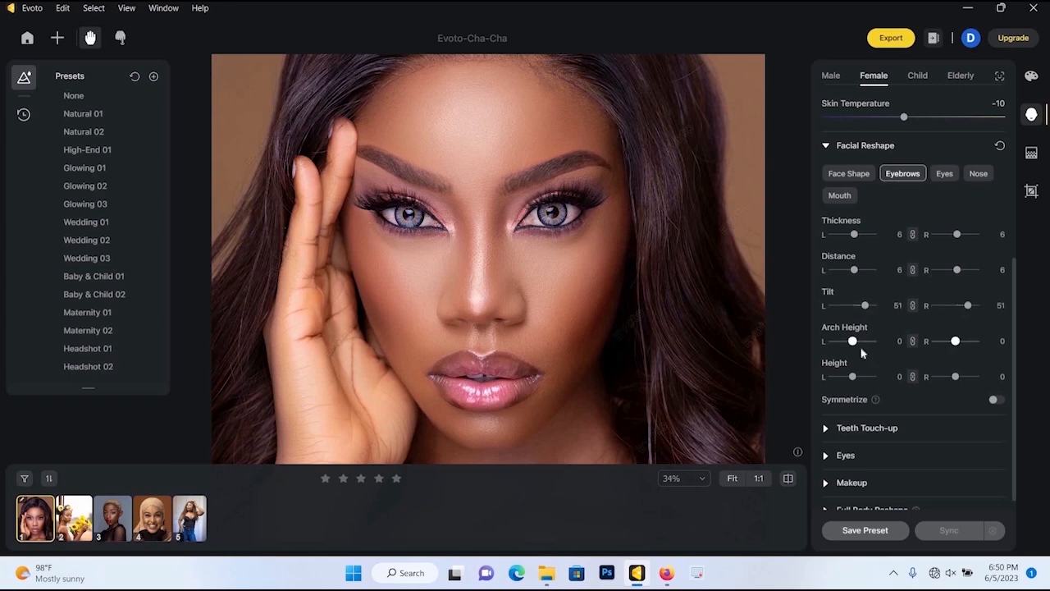
Step: Set the eyebrows' Arch Height to 51 and Height to -26 on both sides
{"action": "scroll", "coordinate": [865, 361], "scroll_direction": "down", "scroll_amount": 1}
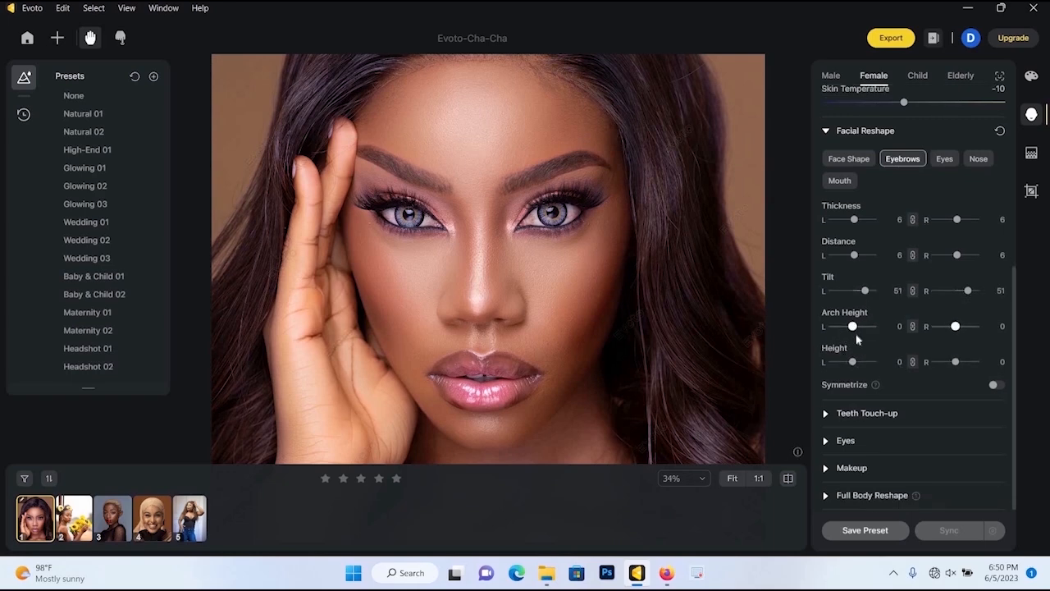
{"action": "left_click", "coordinate": [869, 335]}
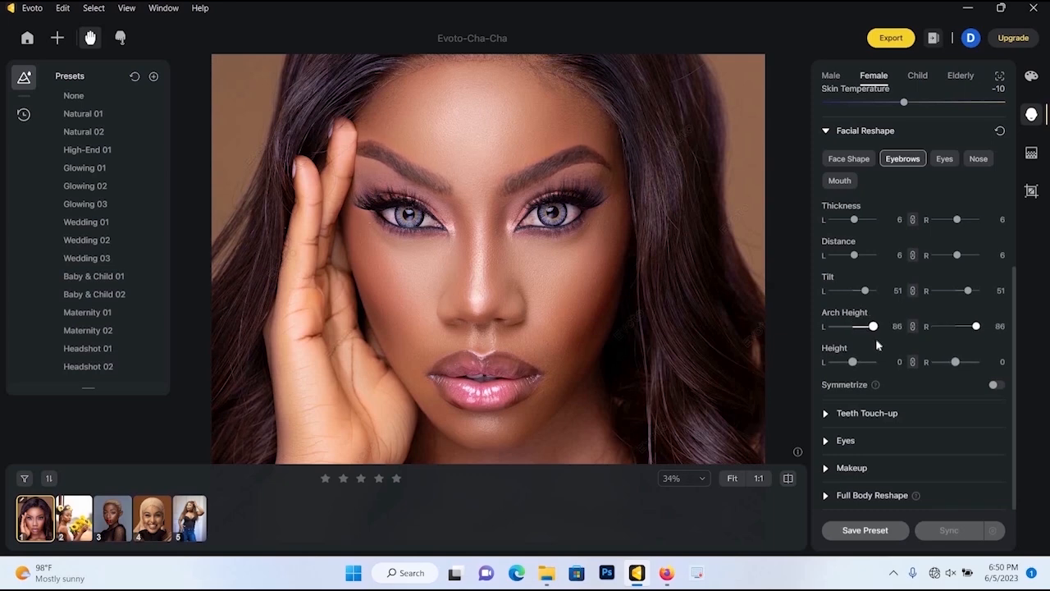
{"action": "left_click_drag", "start_coordinate": [869, 342], "coordinate": [850, 372]}
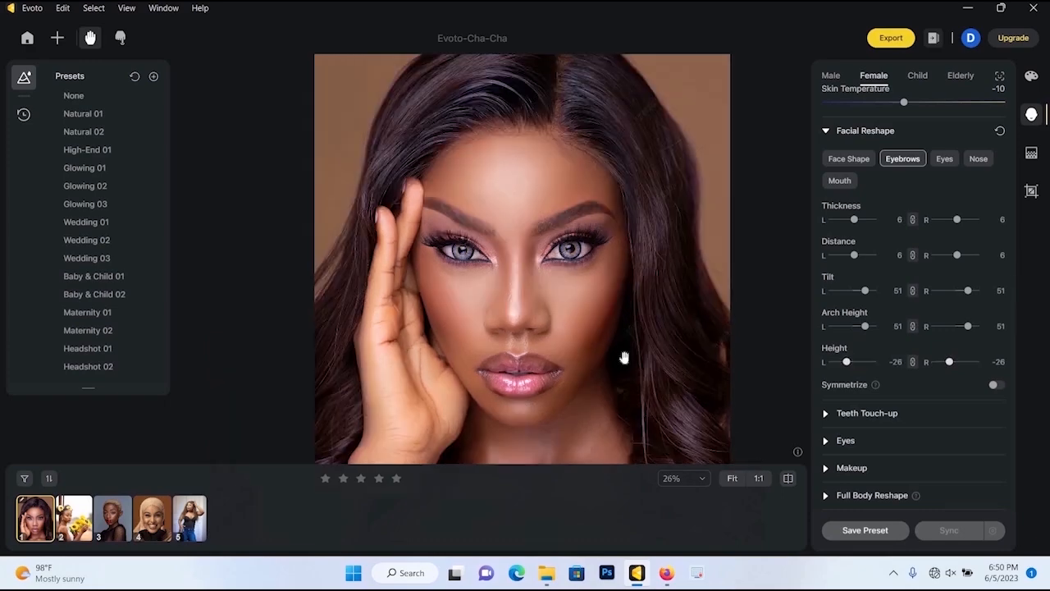
Step: Switch Facial Reshape to the nose, try Size at -100 and settle on -31
{"action": "left_click", "coordinate": [944, 159]}
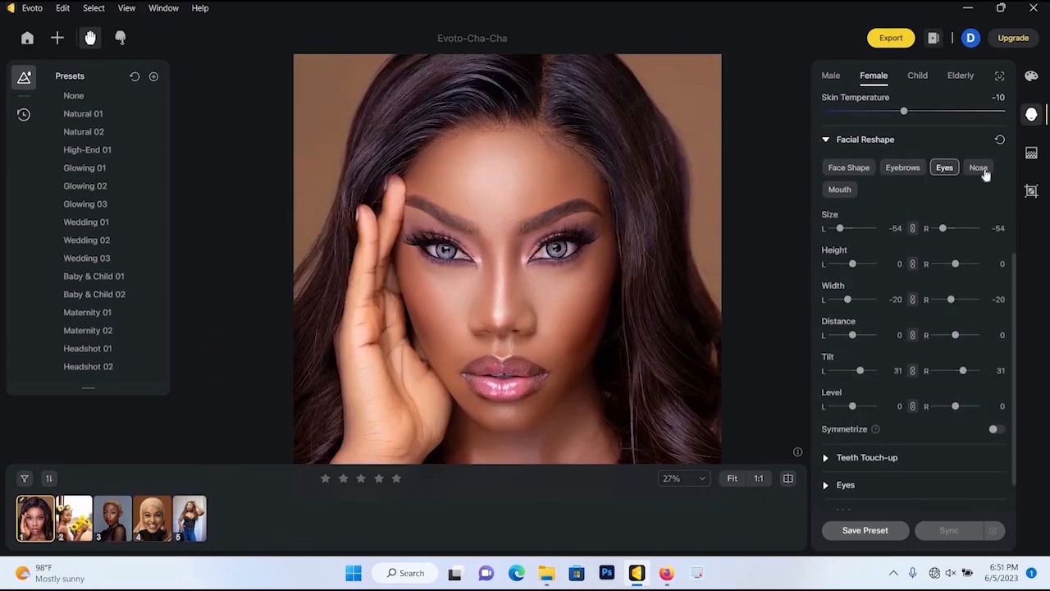
{"action": "left_click", "coordinate": [979, 170]}
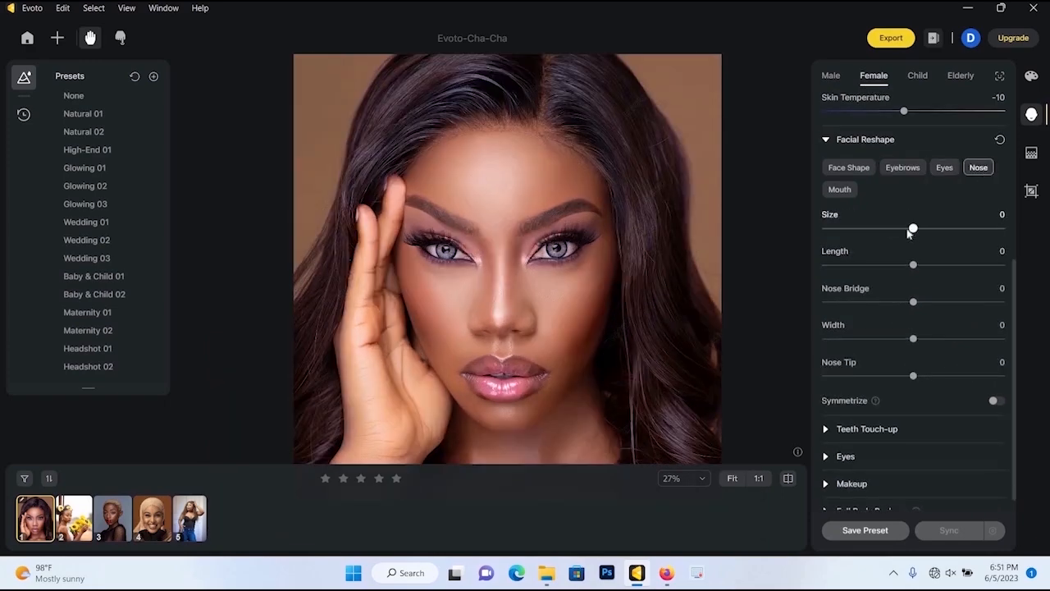
{"action": "left_click_drag", "start_coordinate": [860, 230], "coordinate": [787, 246]}
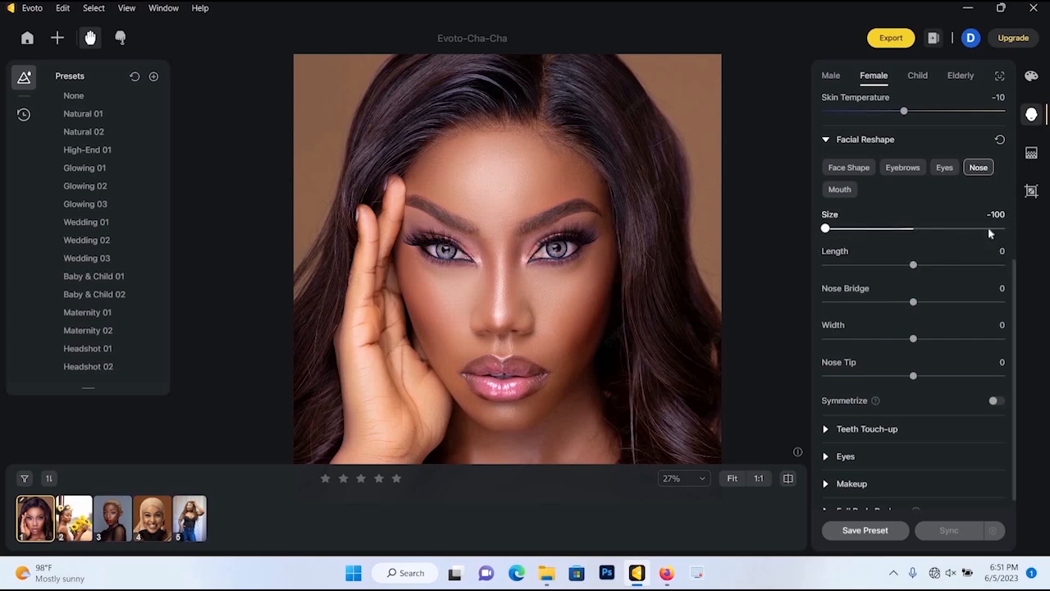
{"action": "left_click_drag", "start_coordinate": [855, 237], "coordinate": [883, 233]}
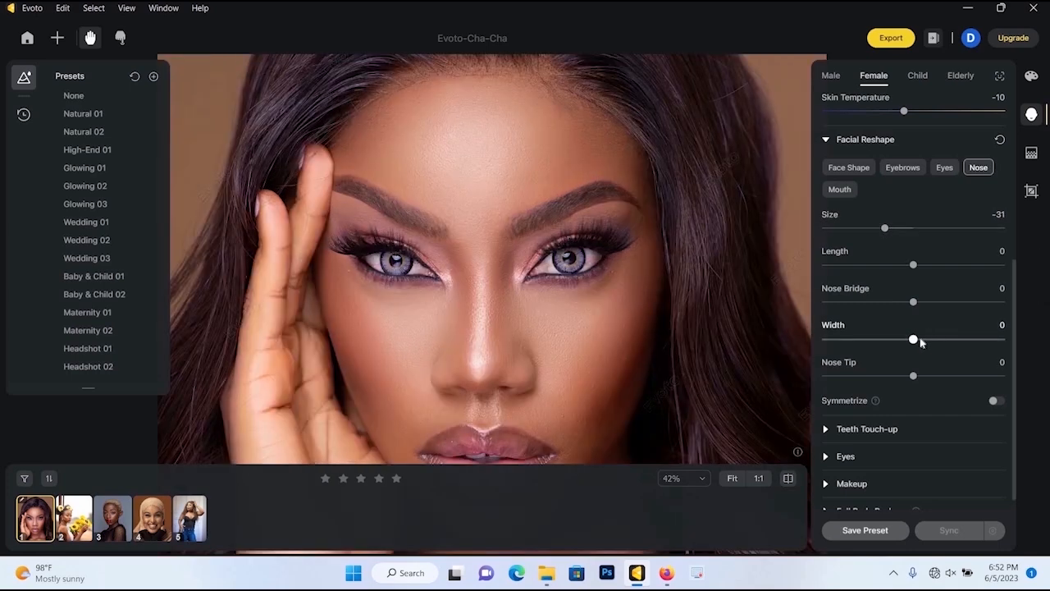
Step: Set the nose's Width to -25 and Nose Bridge to -17, try Nose Tip at -22 and readjust it
{"action": "left_click_drag", "start_coordinate": [920, 343], "coordinate": [909, 365]}
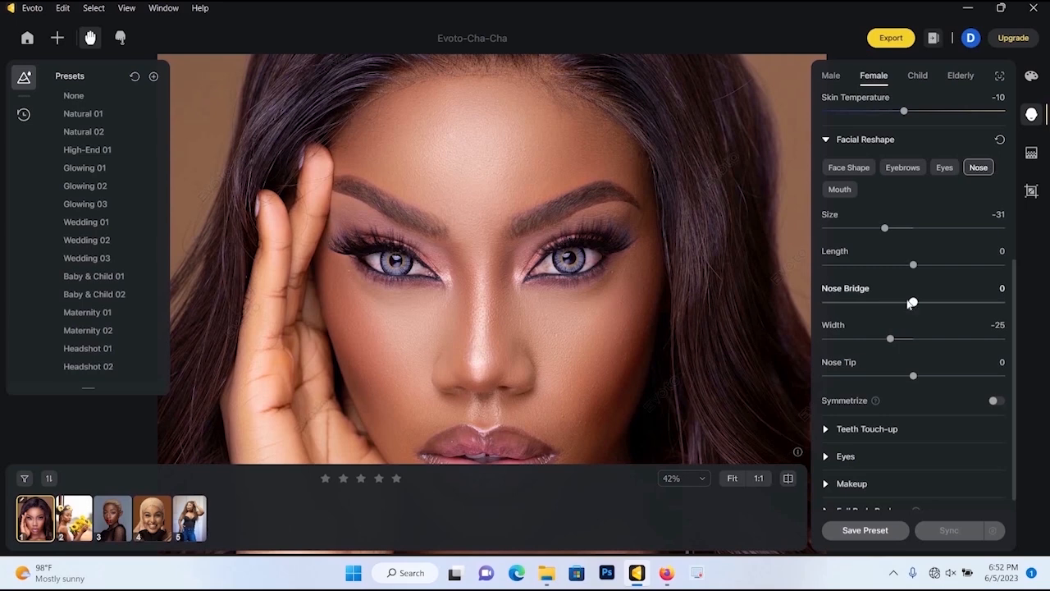
{"action": "left_click_drag", "start_coordinate": [911, 303], "coordinate": [898, 302]}
{"action": "scroll", "coordinate": [921, 406], "scroll_direction": "down", "scroll_amount": 1}
{"action": "left_click_drag", "start_coordinate": [883, 367], "coordinate": [893, 362]}
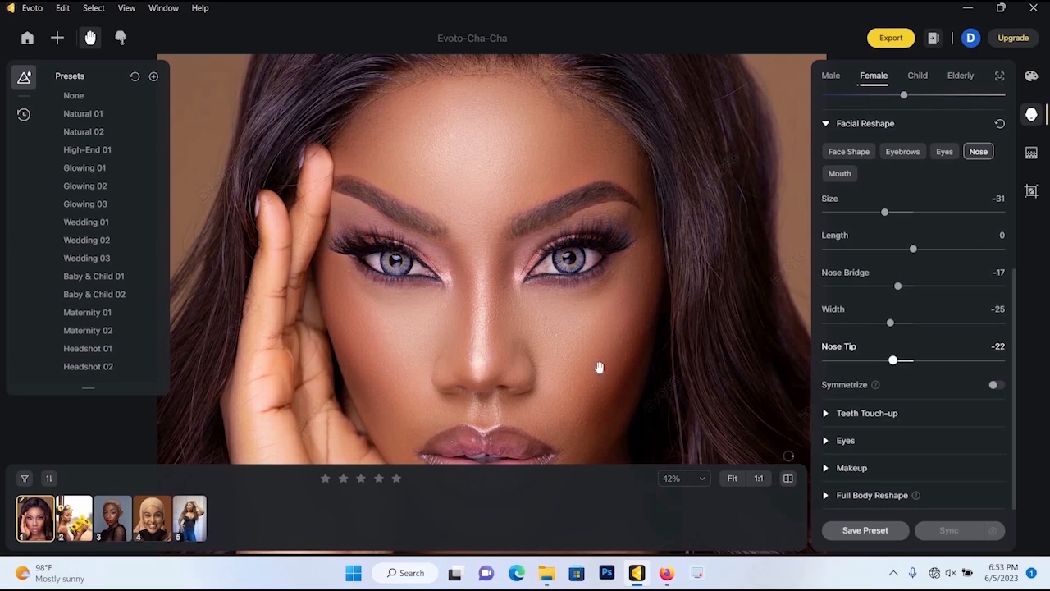
{"action": "scroll", "coordinate": [599, 366], "scroll_direction": "down", "scroll_amount": 3}
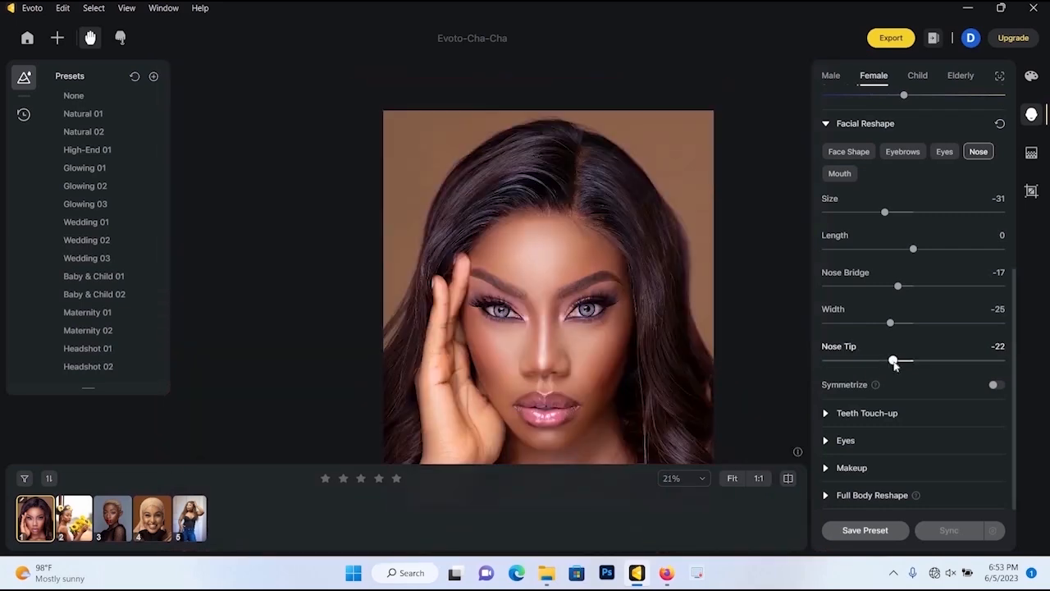
{"action": "left_click_drag", "start_coordinate": [894, 361], "coordinate": [930, 362]}
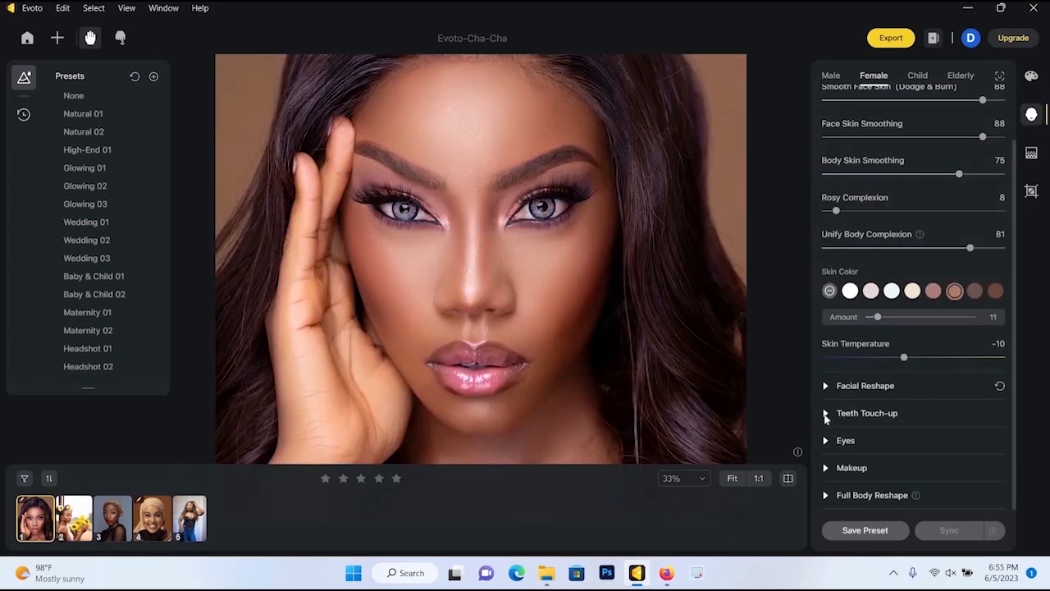
Step: Whiten the teeth in the fourth photo with Teeth Whitening 100, Desaturation 100 and Brightness 81, and compare with the original
{"action": "left_click", "coordinate": [853, 413]}
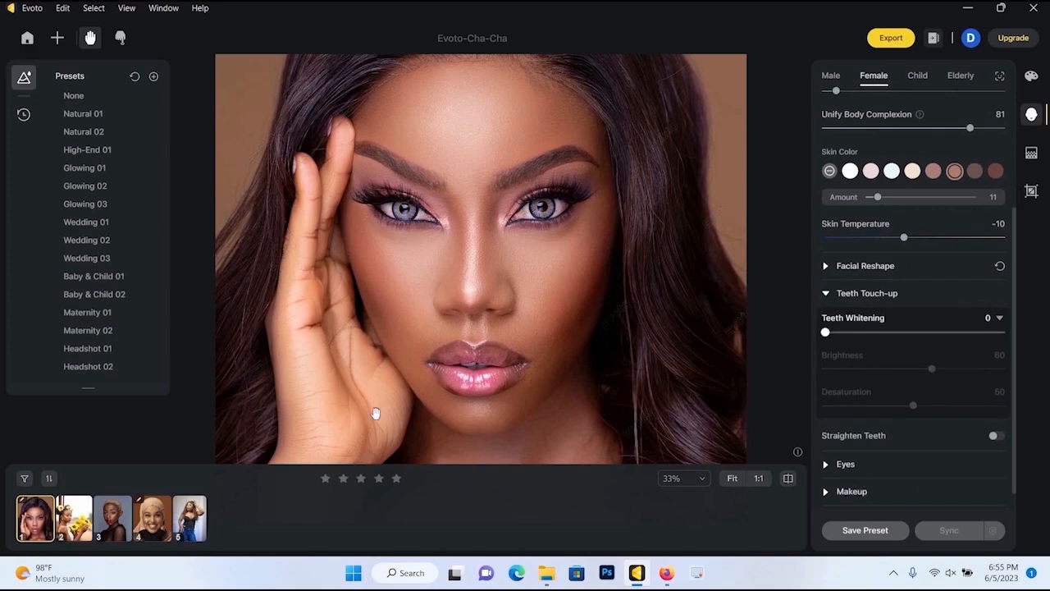
{"action": "scroll", "coordinate": [429, 374], "scroll_direction": "up", "scroll_amount": 5}
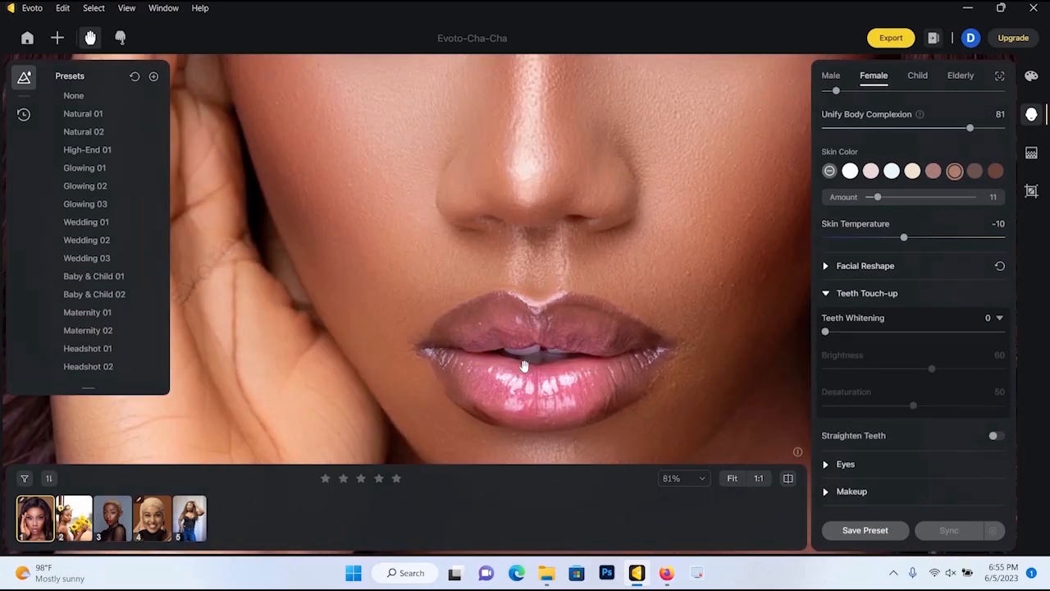
{"action": "scroll", "coordinate": [525, 365], "scroll_direction": "down", "scroll_amount": 2}
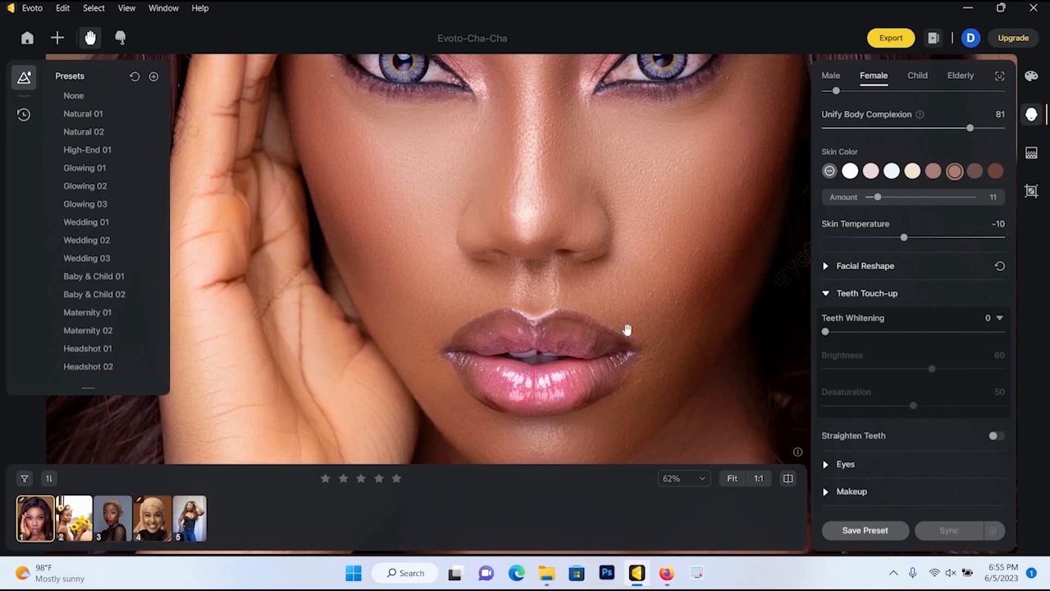
{"action": "left_click", "coordinate": [153, 519]}
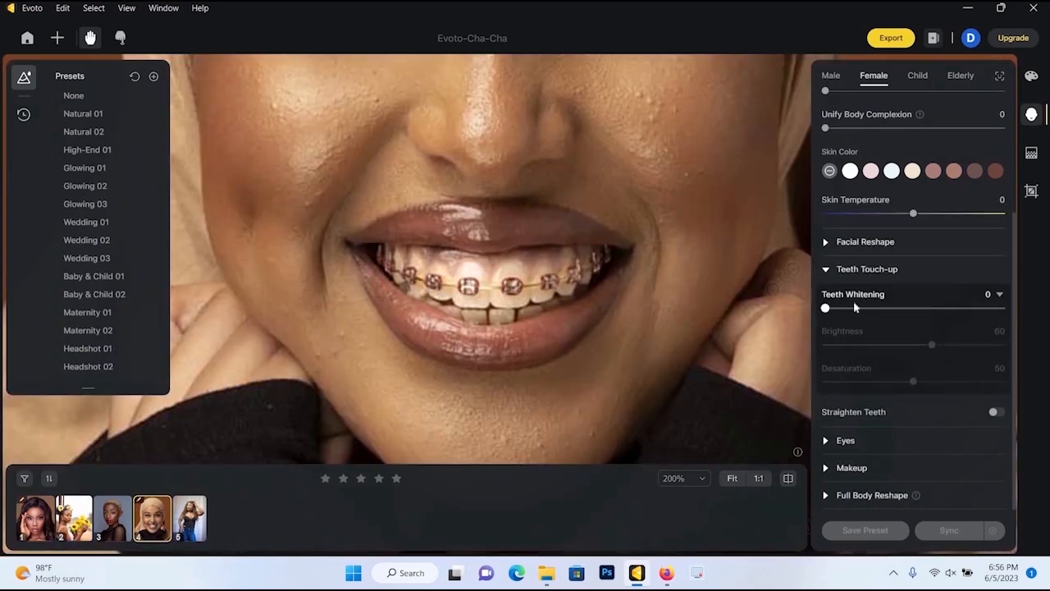
{"action": "left_click_drag", "start_coordinate": [826, 310], "coordinate": [1017, 313]}
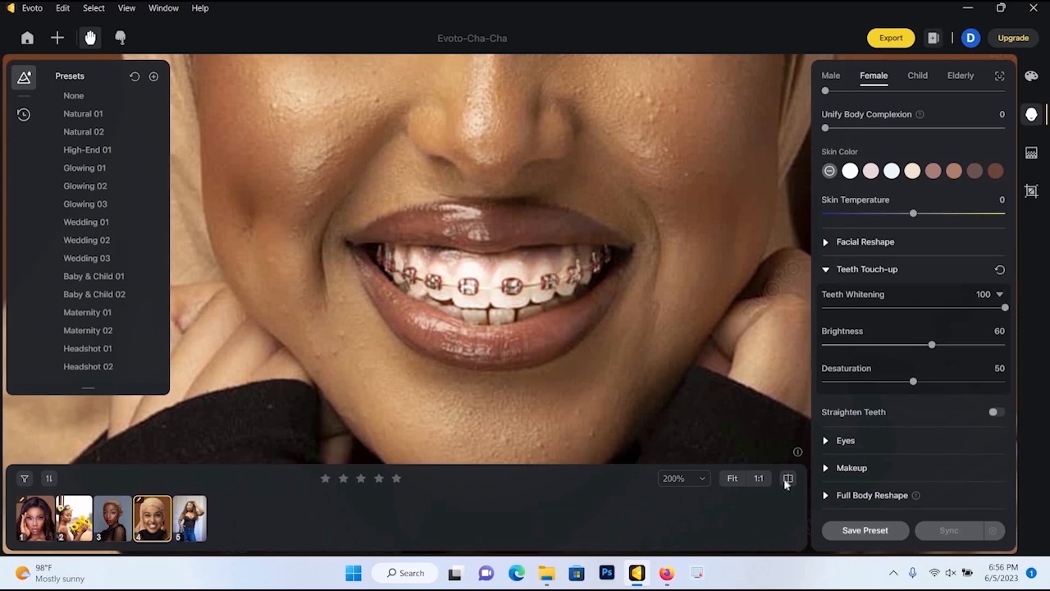
{"action": "left_click_drag", "start_coordinate": [948, 386], "coordinate": [1017, 394]}
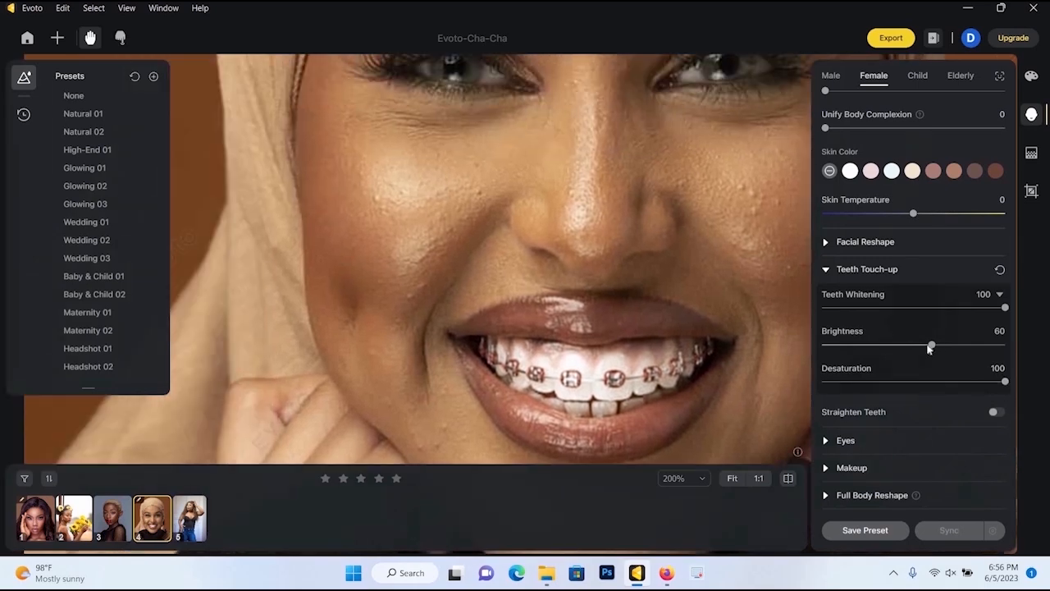
{"action": "left_click_drag", "start_coordinate": [932, 345], "coordinate": [972, 349]}
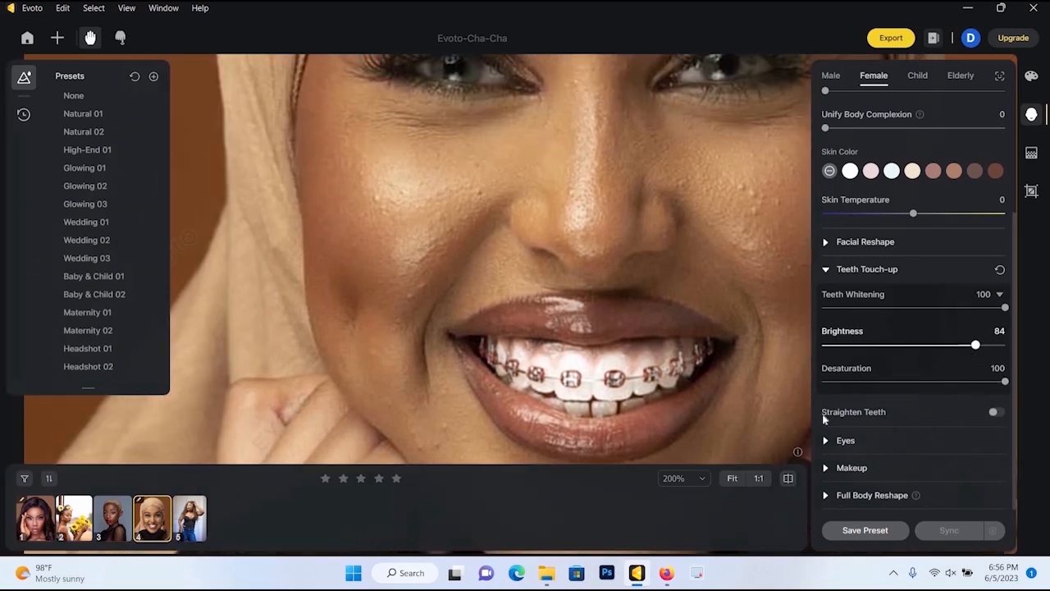
{"action": "left_click", "coordinate": [784, 479]}
Step: Return to the first portrait, set Teeth Whitening to 89, inspect the mouth and close the teeth settings
{"action": "scroll", "coordinate": [682, 353], "scroll_direction": "down", "scroll_amount": 5}
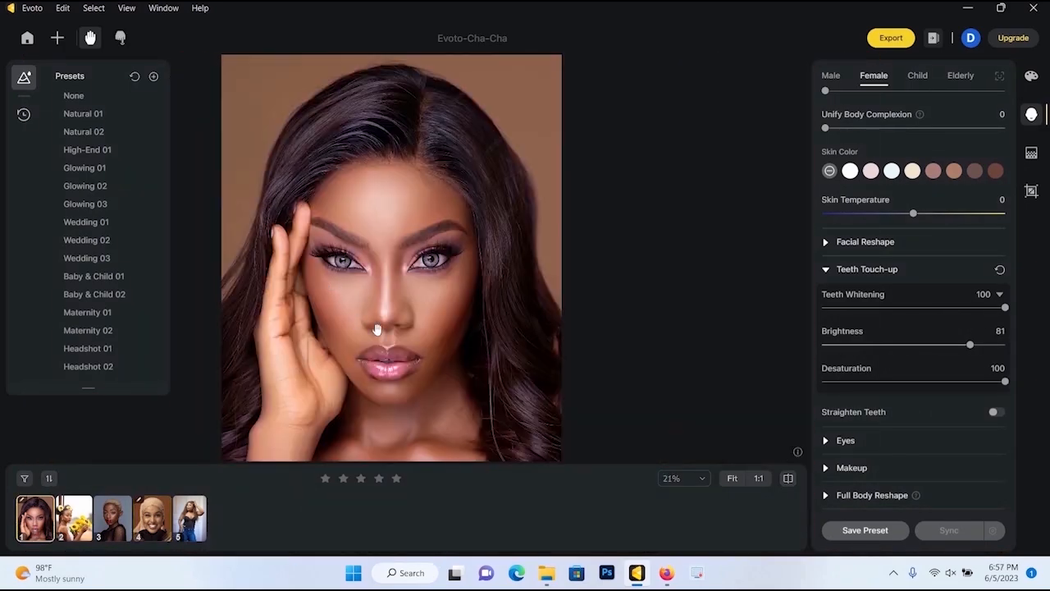
{"action": "scroll", "coordinate": [380, 330], "scroll_direction": "up", "scroll_amount": 2}
{"action": "left_click_drag", "start_coordinate": [470, 293], "coordinate": [538, 257]}
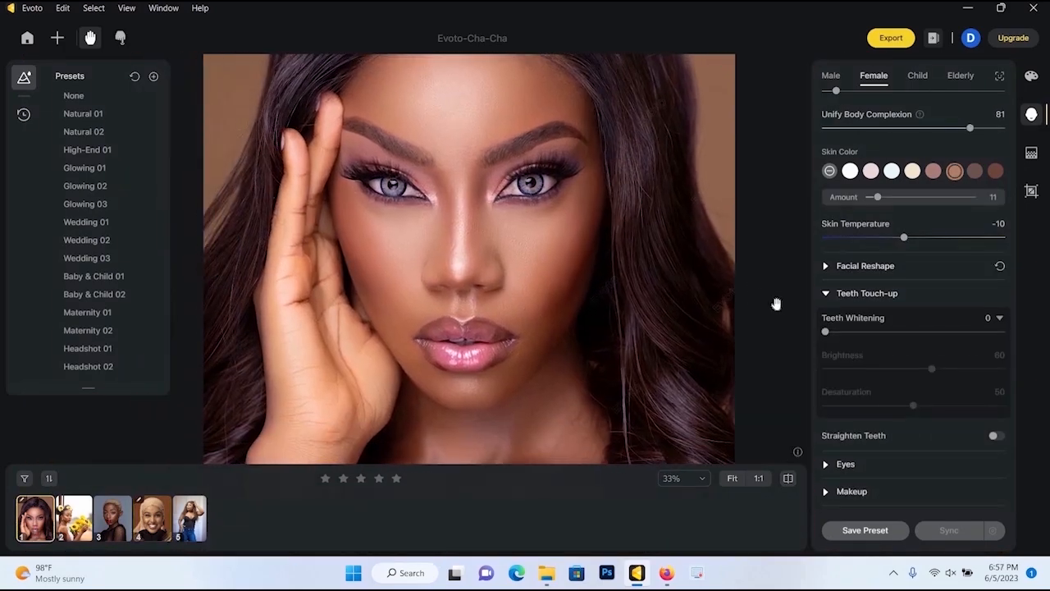
{"action": "left_click_drag", "start_coordinate": [869, 333], "coordinate": [982, 342]}
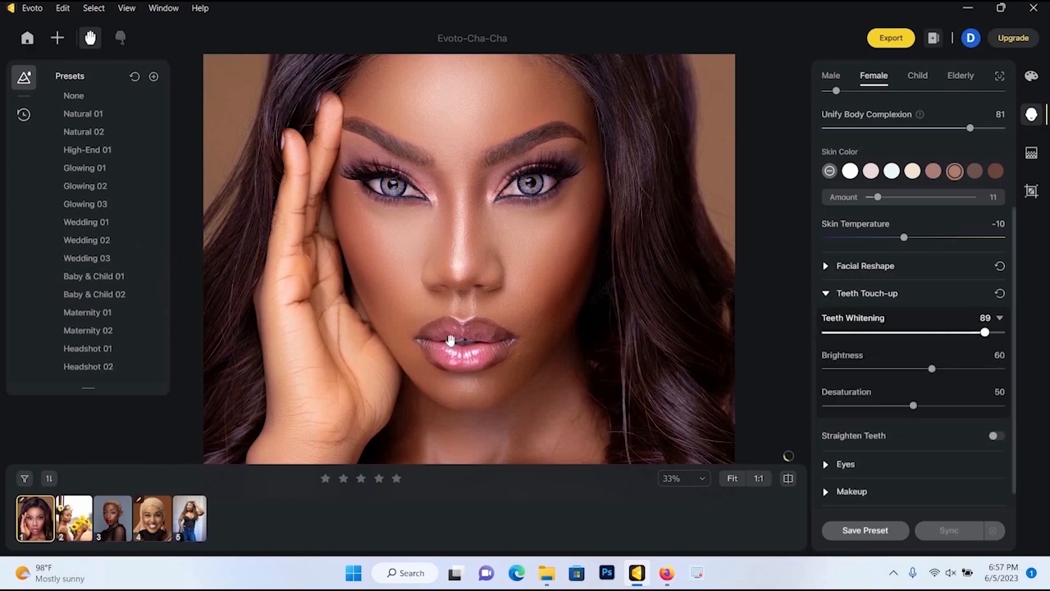
{"action": "scroll", "coordinate": [450, 341], "scroll_direction": "up", "scroll_amount": 6}
{"action": "scroll", "coordinate": [538, 327], "scroll_direction": "down", "scroll_amount": 6}
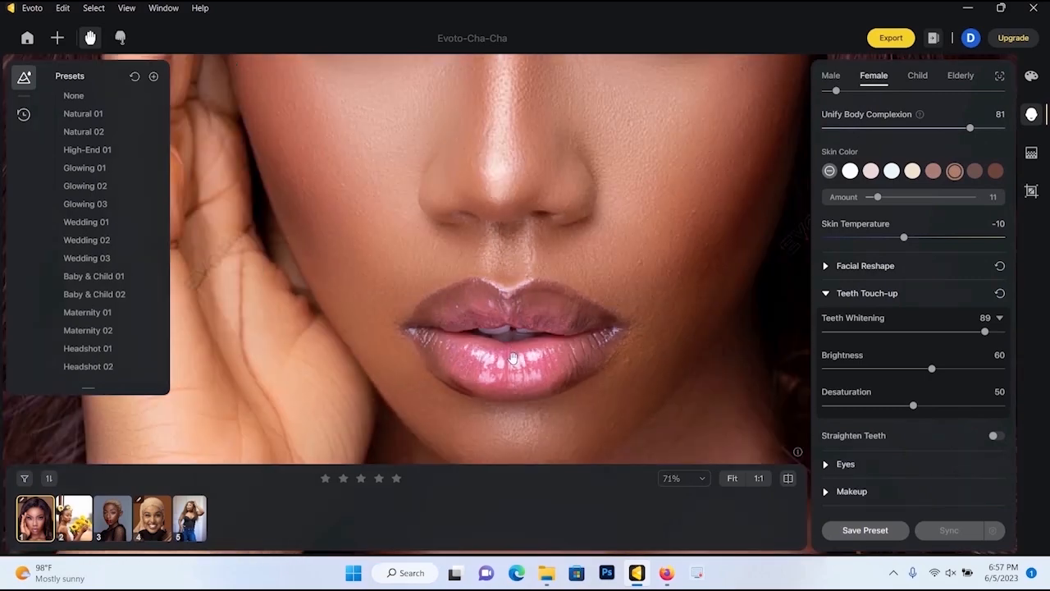
{"action": "left_click", "coordinate": [826, 301]}
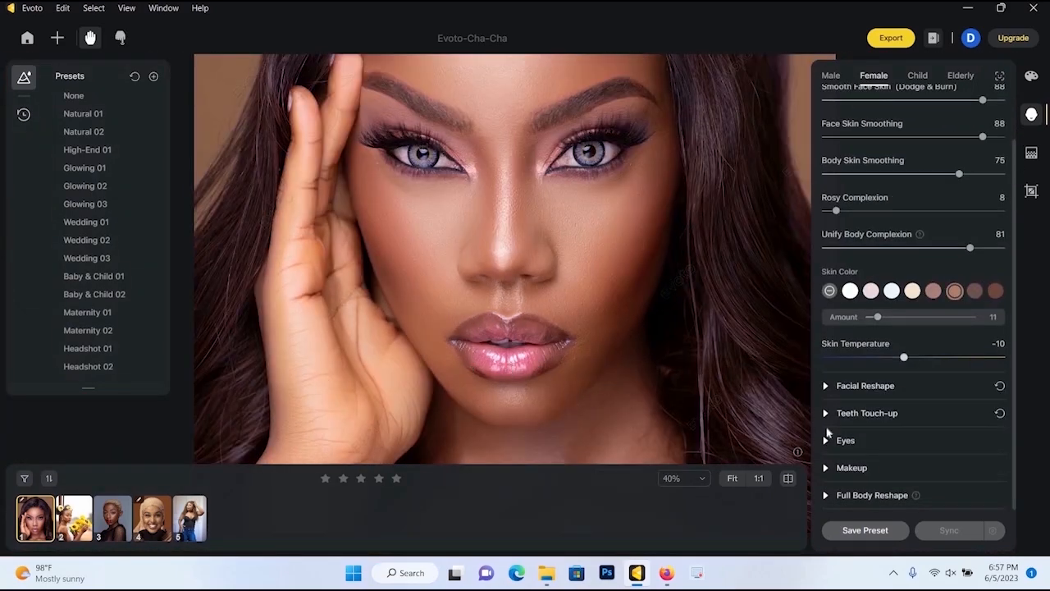
{"action": "left_click", "coordinate": [825, 417]}
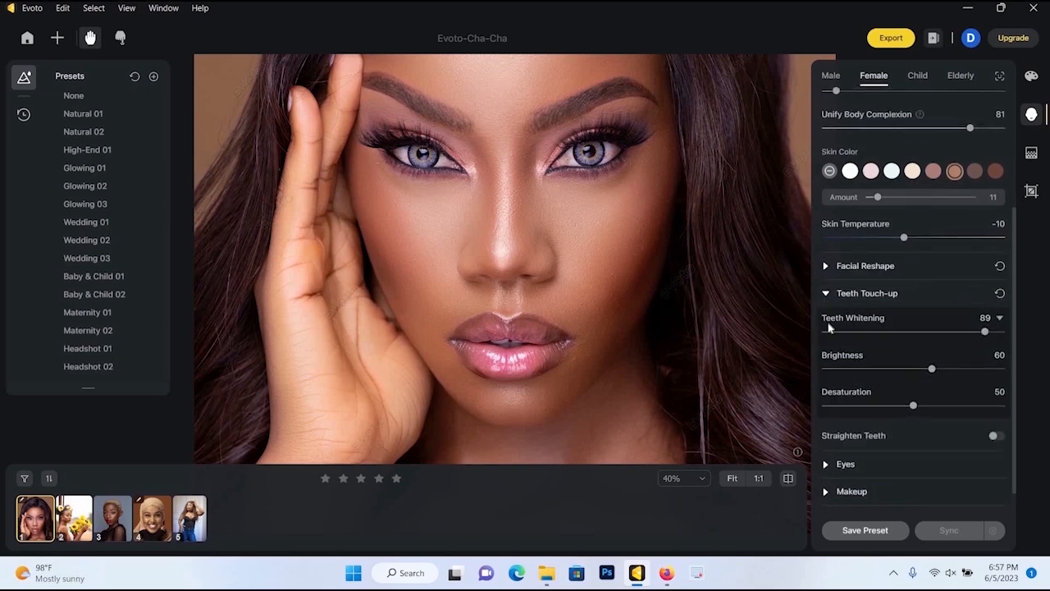
{"action": "left_click", "coordinate": [826, 299]}
Step: Set the eyes' Brightness to 85 and close the eye settings
{"action": "left_click", "coordinate": [825, 440]}
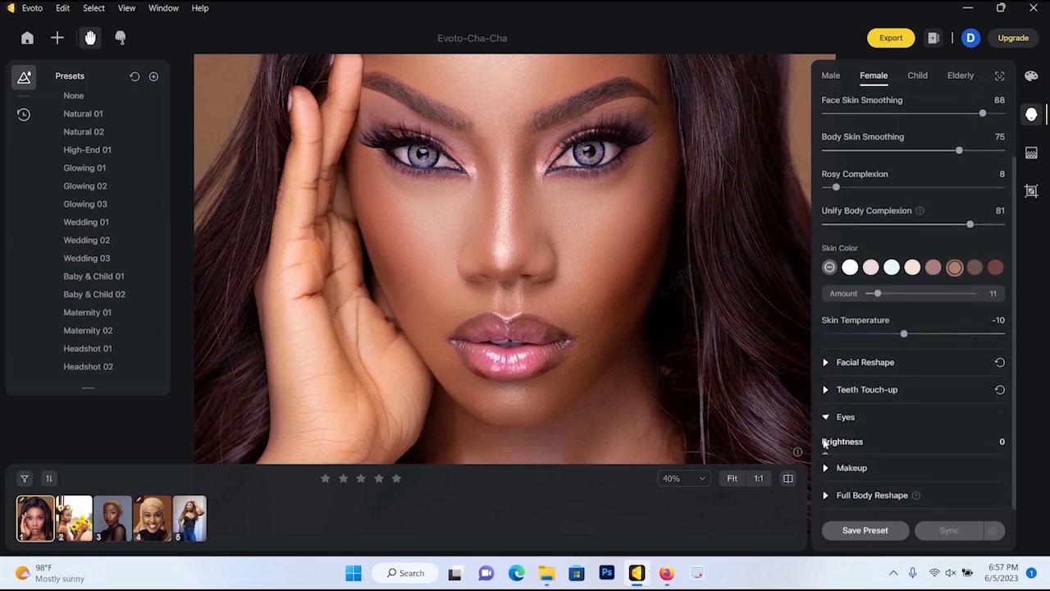
{"action": "left_click_drag", "start_coordinate": [933, 443], "coordinate": [976, 448]}
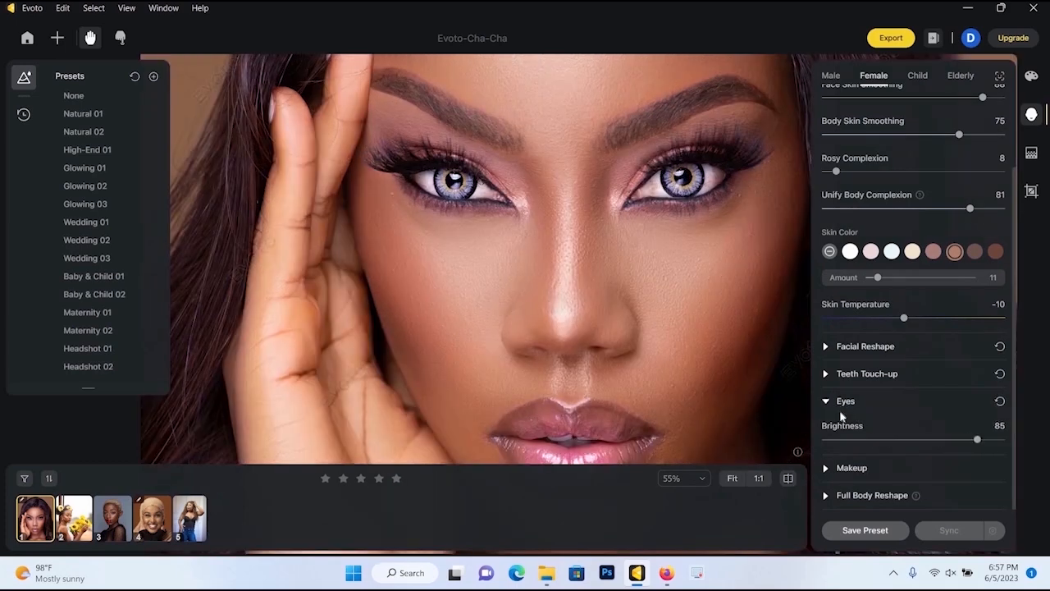
{"action": "left_click", "coordinate": [845, 400]}
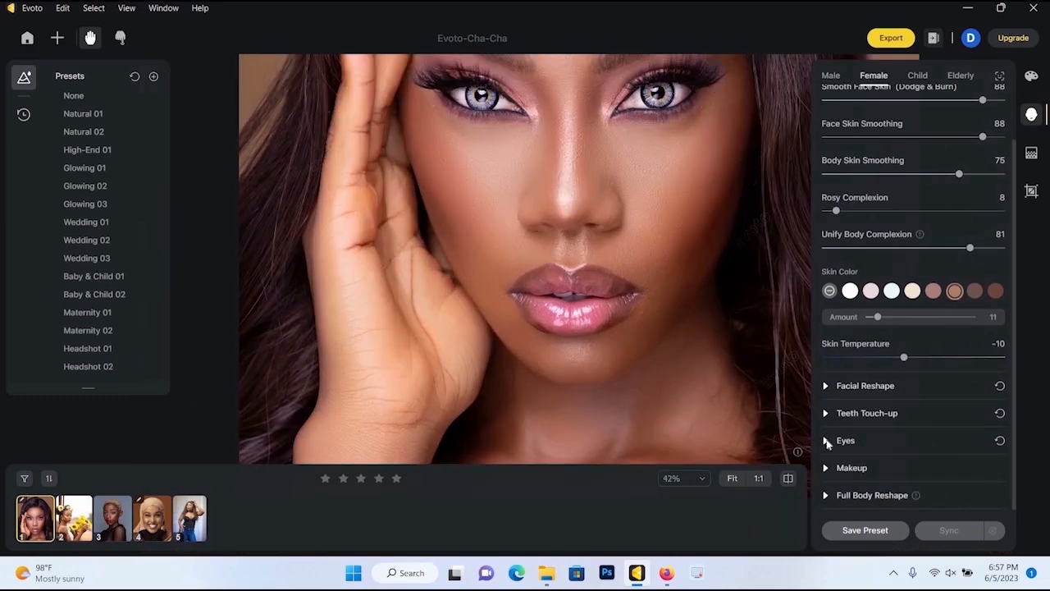
{"action": "left_click", "coordinate": [827, 441]}
{"action": "left_click", "coordinate": [826, 402]}
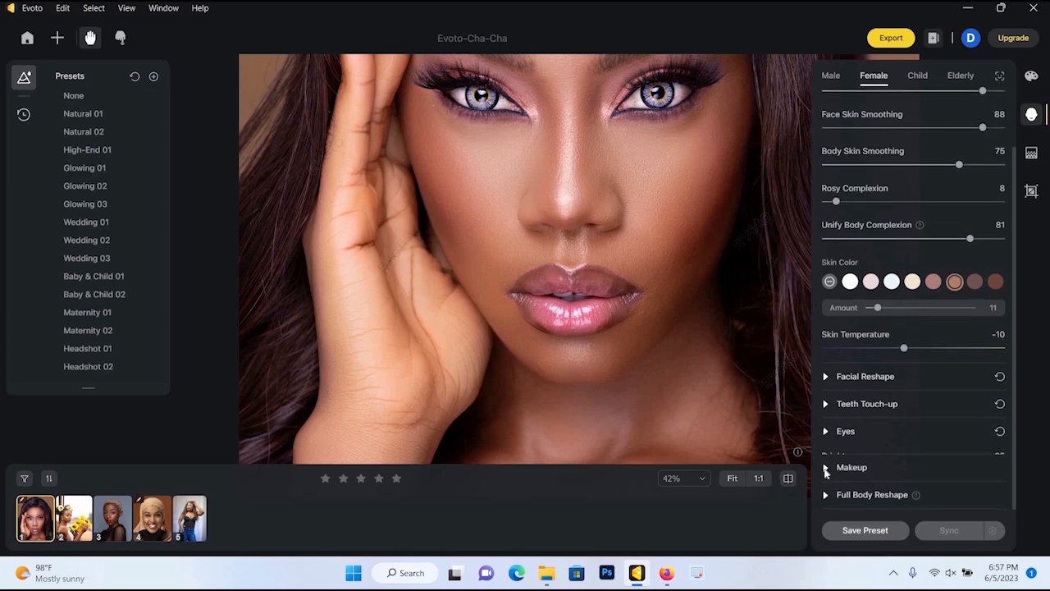
Step: Open the Makeup settings and set Highlight to 34, checking the effect on the face
{"action": "left_click", "coordinate": [826, 469]}
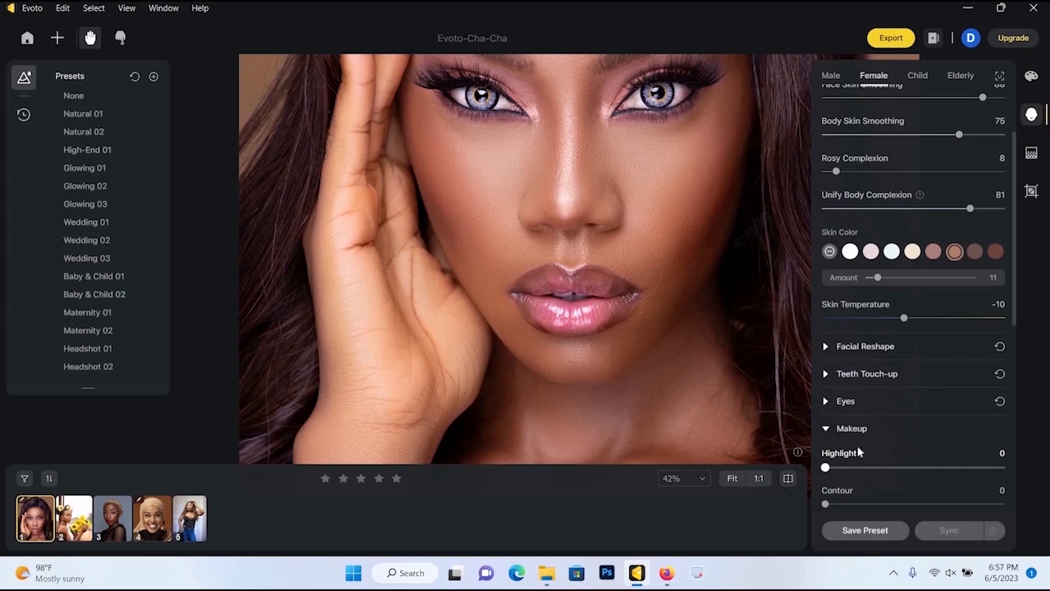
{"action": "scroll", "coordinate": [902, 442], "scroll_direction": "down", "scroll_amount": 1}
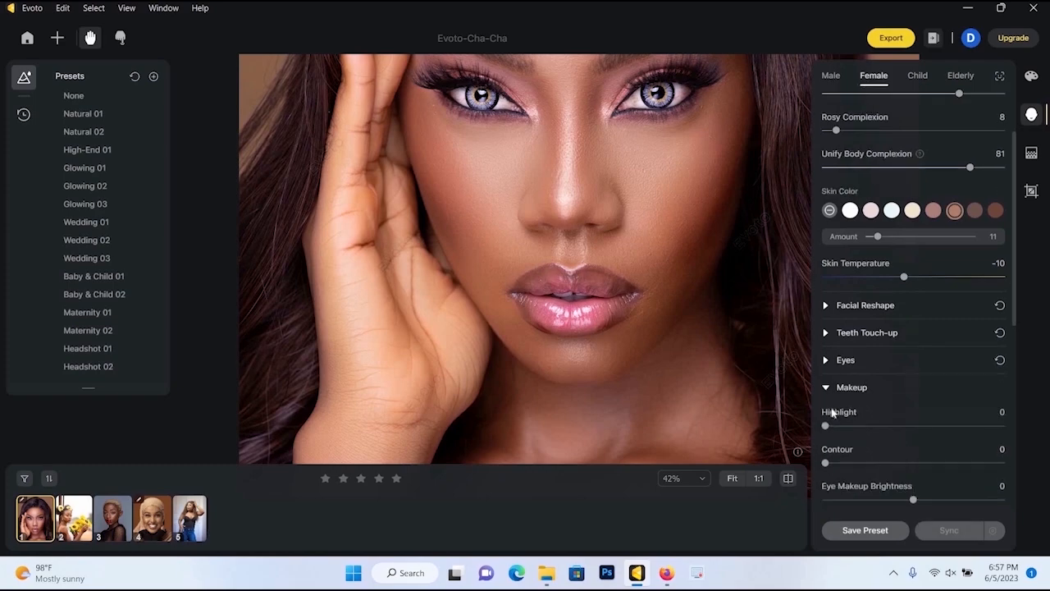
{"action": "scroll", "coordinate": [619, 184], "scroll_direction": "up", "scroll_amount": 2}
{"action": "scroll", "coordinate": [576, 455], "scroll_direction": "down", "scroll_amount": 3}
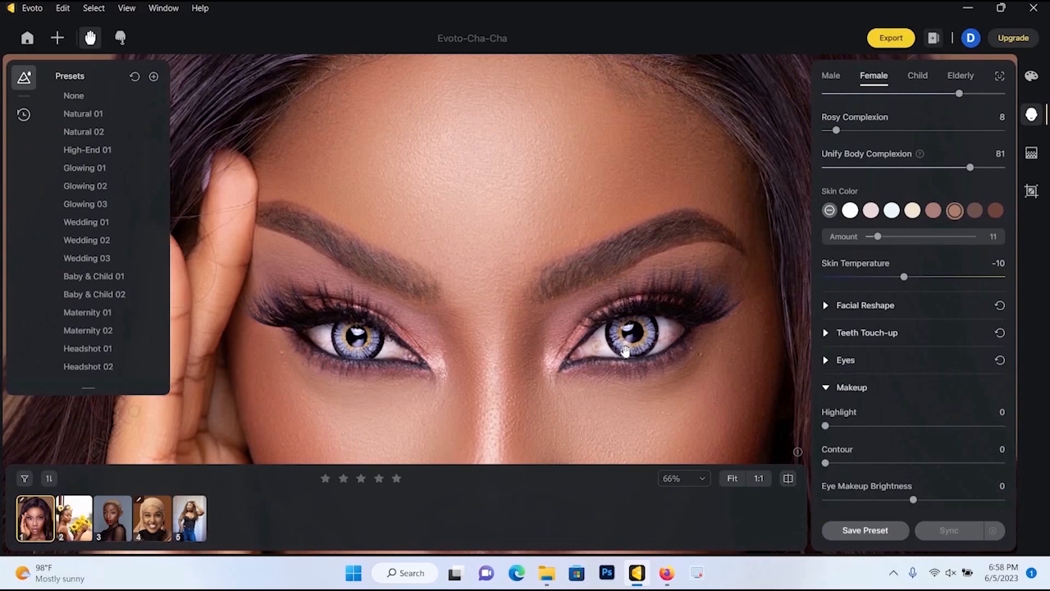
{"action": "scroll", "coordinate": [667, 394], "scroll_direction": "up", "scroll_amount": 1}
{"action": "left_click_drag", "start_coordinate": [666, 393], "coordinate": [677, 334]}
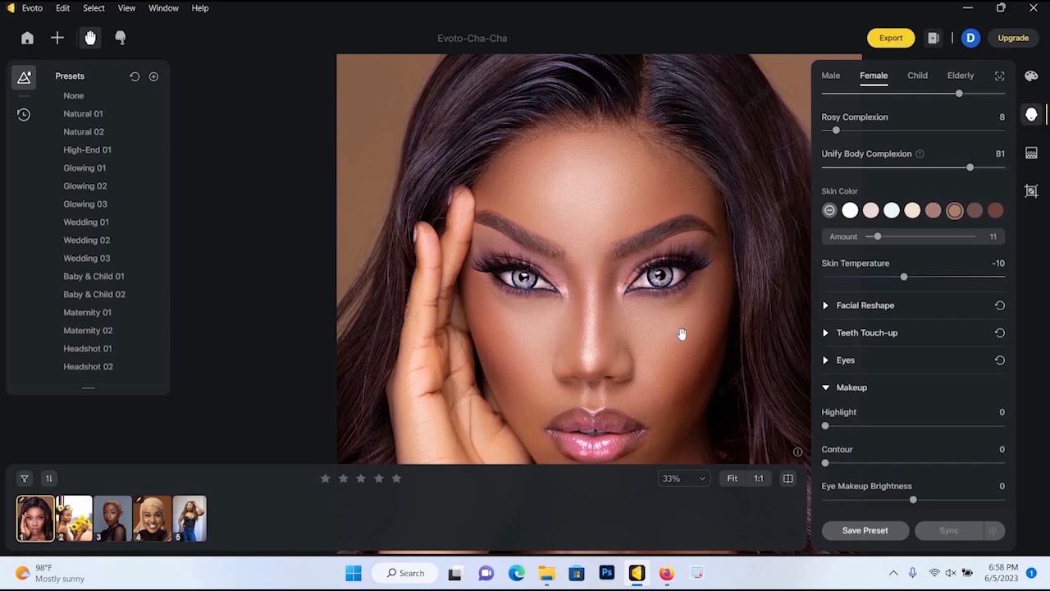
{"action": "scroll", "coordinate": [679, 331], "scroll_direction": "up", "scroll_amount": 2}
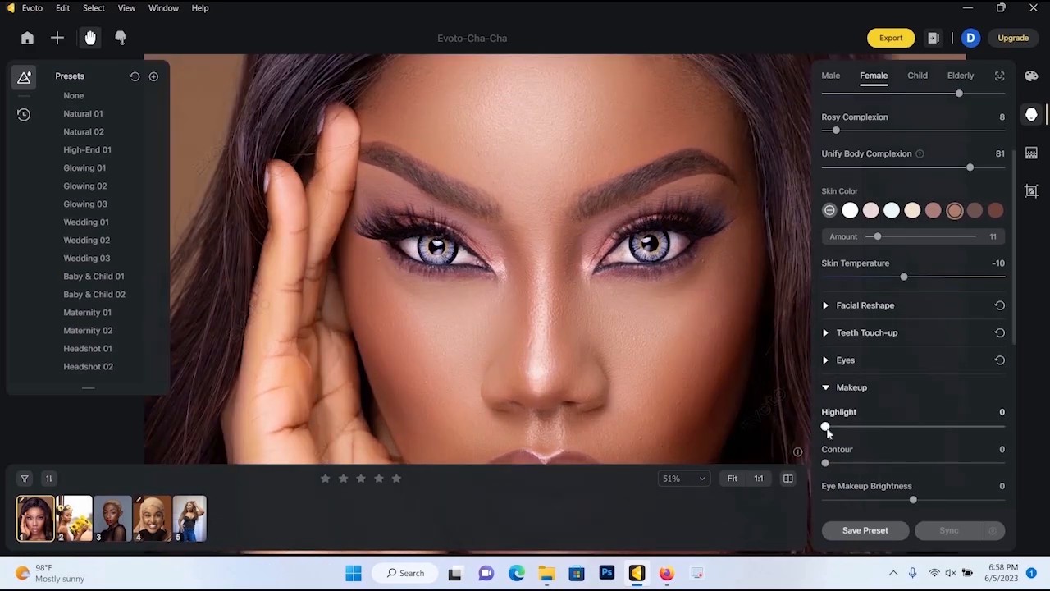
{"action": "left_click_drag", "start_coordinate": [825, 425], "coordinate": [880, 442]}
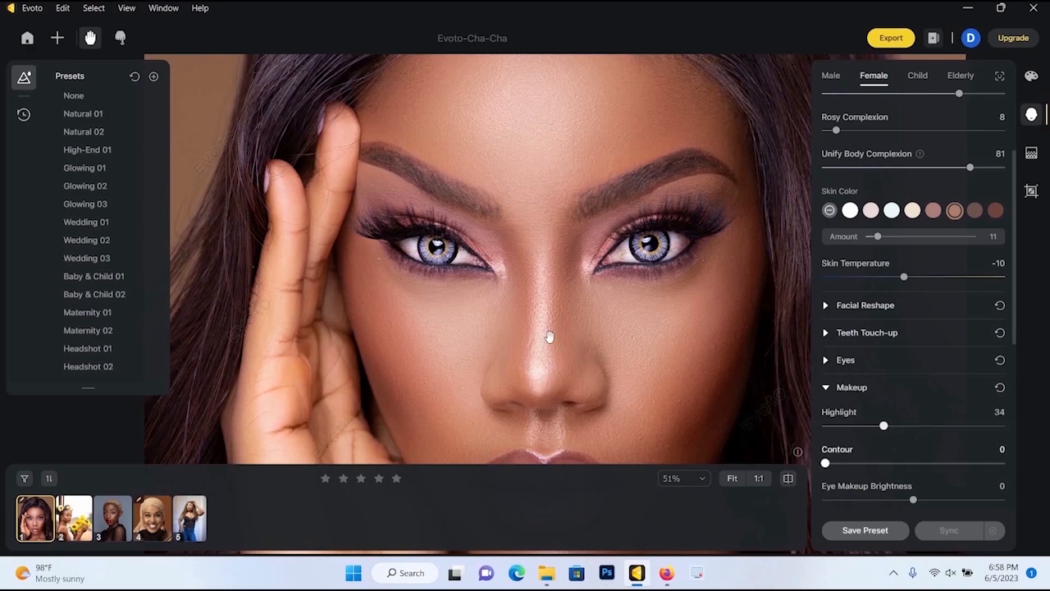
{"action": "scroll", "coordinate": [603, 375], "scroll_direction": "down", "scroll_amount": 3}
{"action": "left_click_drag", "start_coordinate": [567, 291], "coordinate": [527, 236]}
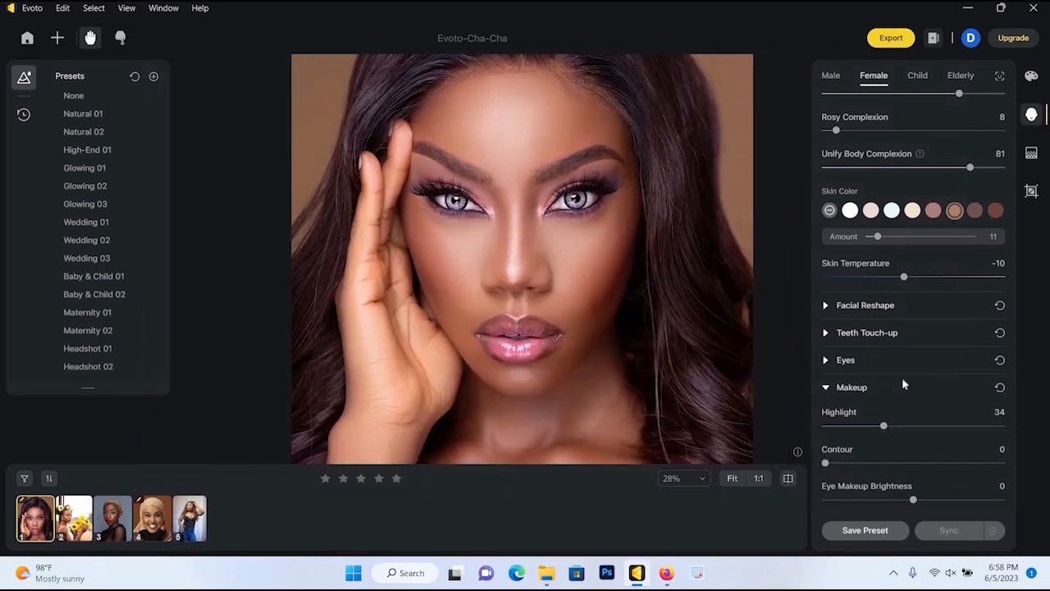
Step: Set the makeup Contour to 96 and inspect the face up close
{"action": "left_click_drag", "start_coordinate": [929, 470], "coordinate": [998, 465]}
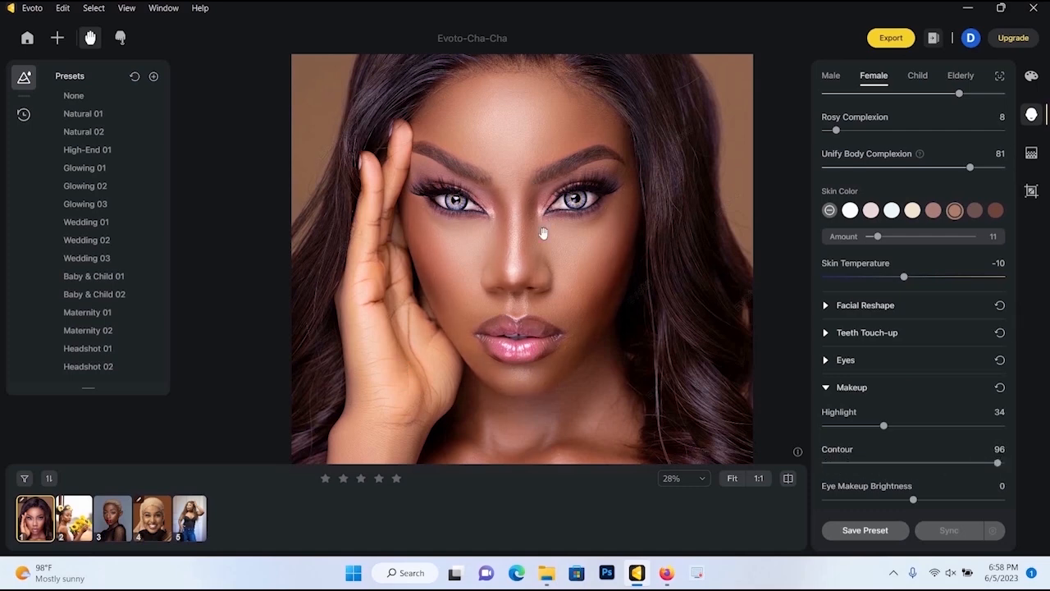
{"action": "scroll", "coordinate": [532, 265], "scroll_direction": "up", "scroll_amount": 2}
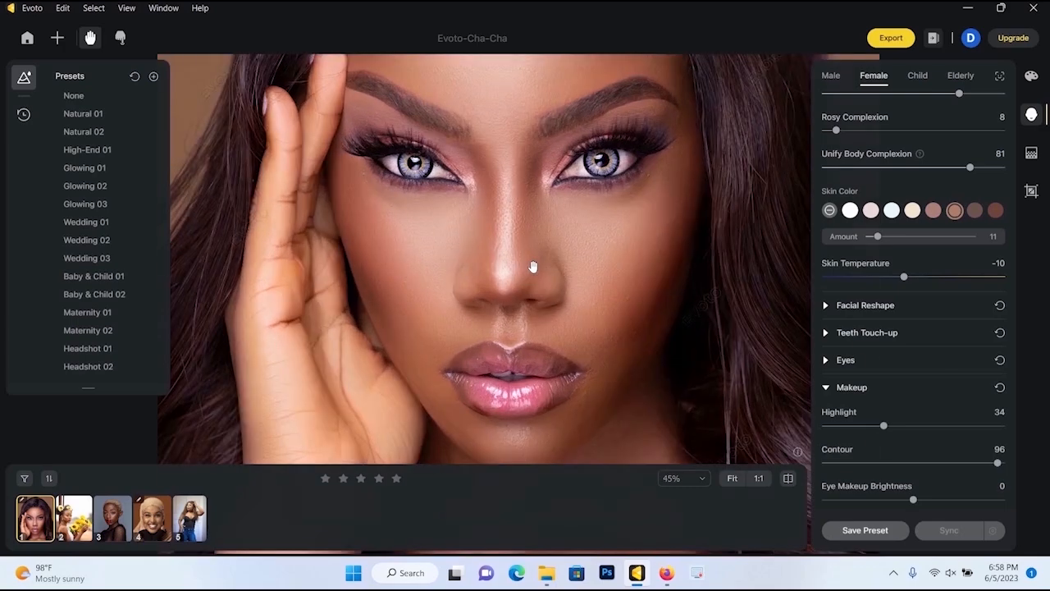
{"action": "scroll", "coordinate": [535, 269], "scroll_direction": "down", "scroll_amount": 3}
{"action": "scroll", "coordinate": [550, 271], "scroll_direction": "up", "scroll_amount": 2}
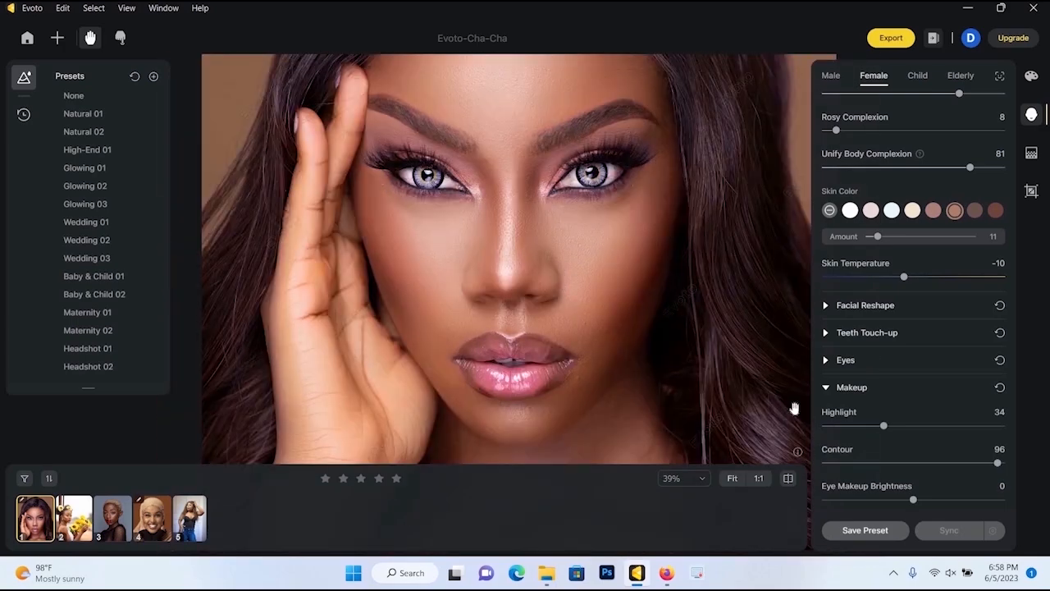
Step: Set the makeup Highlight to 14 and Contour to 64, checking the effect on the whole face
{"action": "left_click", "coordinate": [944, 468]}
{"action": "left_click", "coordinate": [928, 464]}
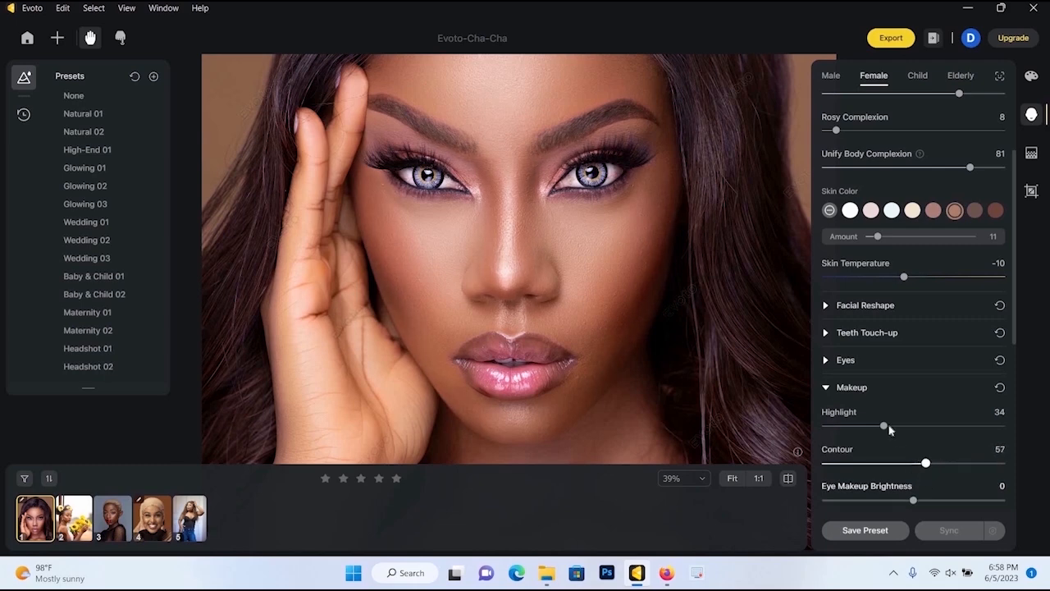
{"action": "left_click_drag", "start_coordinate": [851, 429], "coordinate": [840, 439]}
{"action": "left_click", "coordinate": [847, 442]}
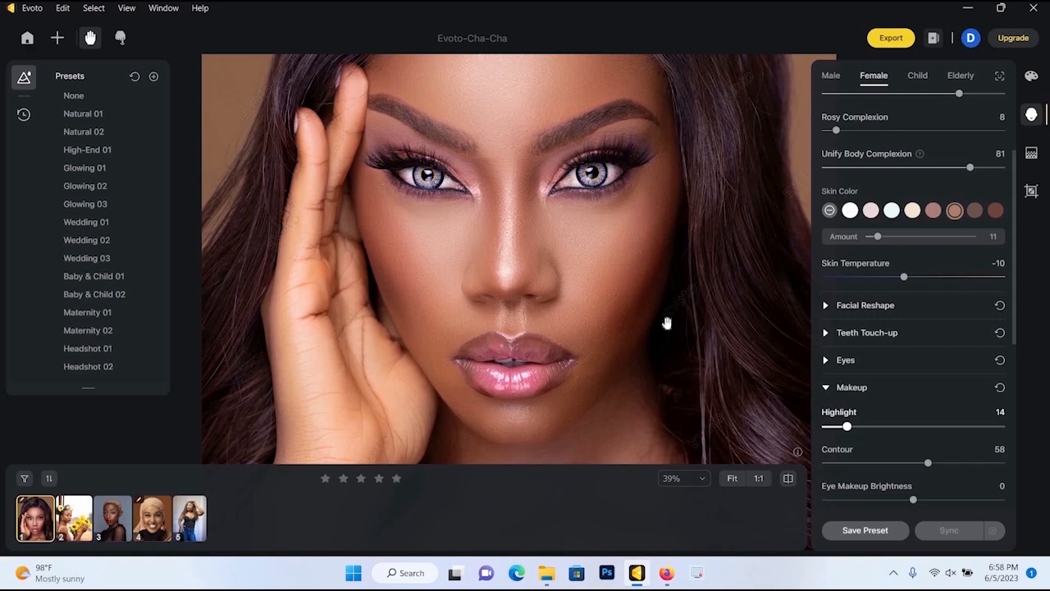
{"action": "scroll", "coordinate": [666, 322], "scroll_direction": "down", "scroll_amount": 3}
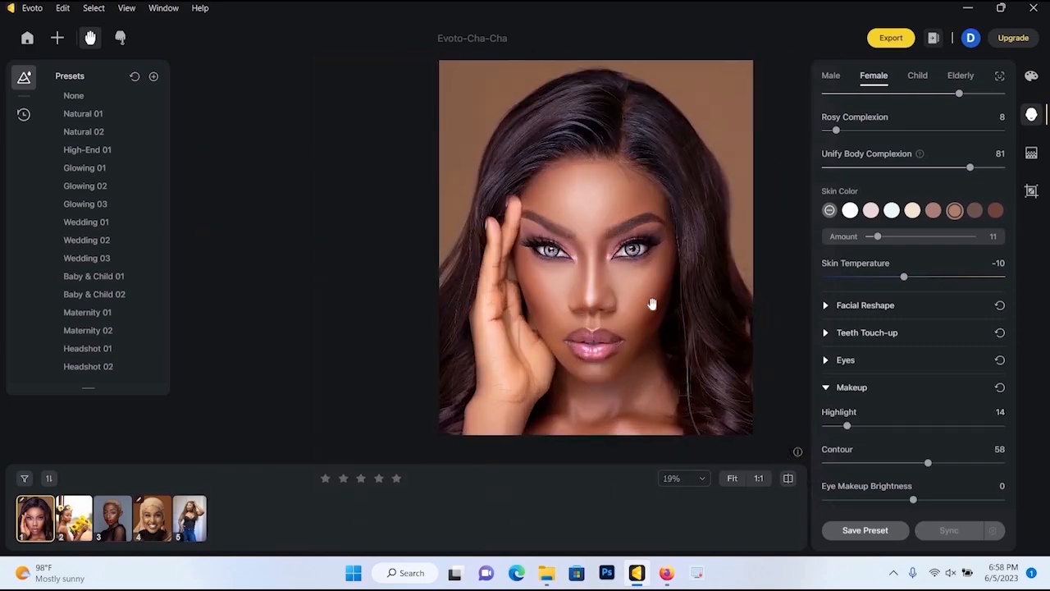
{"action": "scroll", "coordinate": [649, 306], "scroll_direction": "up", "scroll_amount": 2}
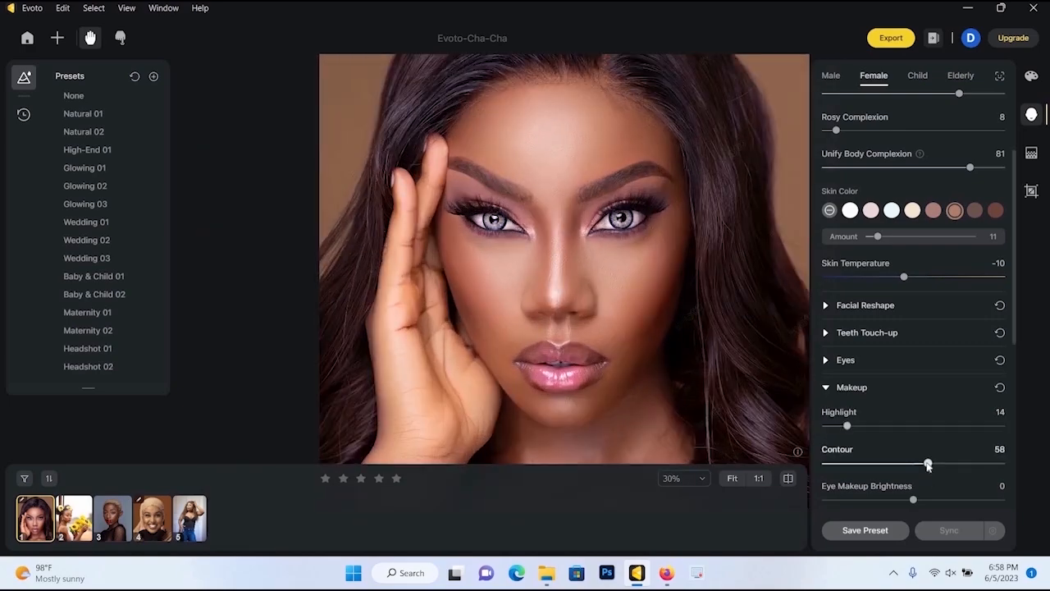
{"action": "mouse_move", "coordinate": [944, 472]}
{"action": "left_mouse_down"}
{"action": "mouse_move", "coordinate": [960, 474]}
{"action": "mouse_move", "coordinate": [940, 474]}
{"action": "left_mouse_up"}
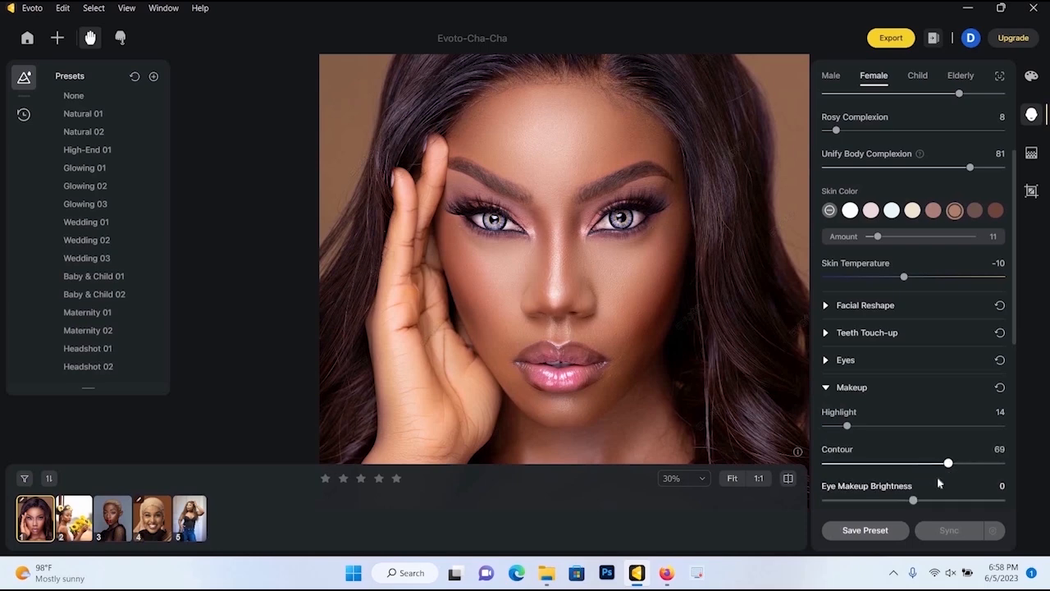
{"action": "scroll", "coordinate": [668, 391], "scroll_direction": "up", "scroll_amount": 2}
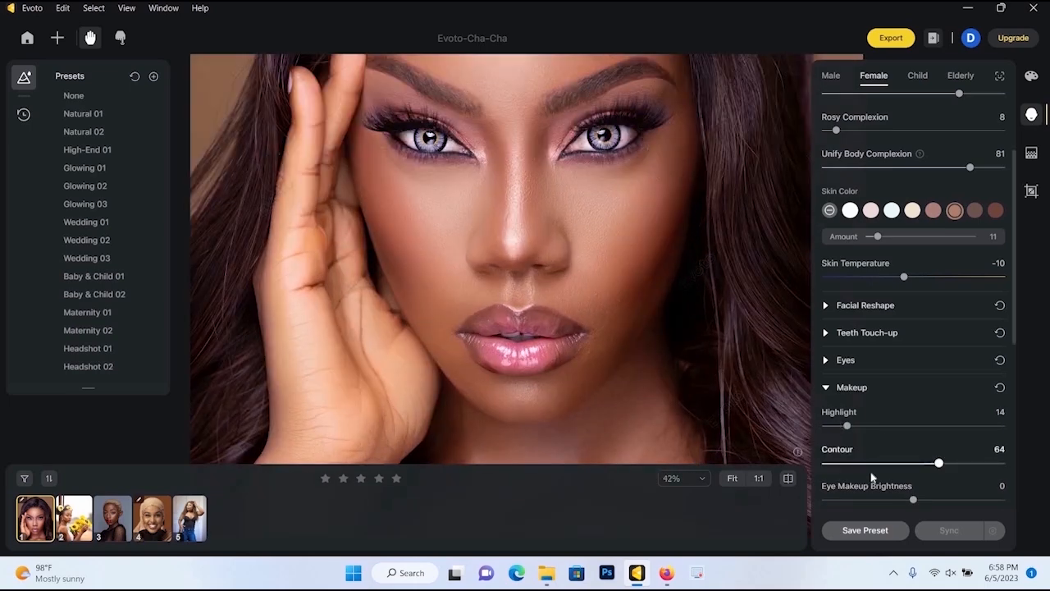
Step: Set Eye Makeup Brightness to 98 and inspect the eyelids up close
{"action": "scroll", "coordinate": [895, 473], "scroll_direction": "down", "scroll_amount": 1}
{"action": "left_click_drag", "start_coordinate": [914, 463], "coordinate": [1003, 473]}
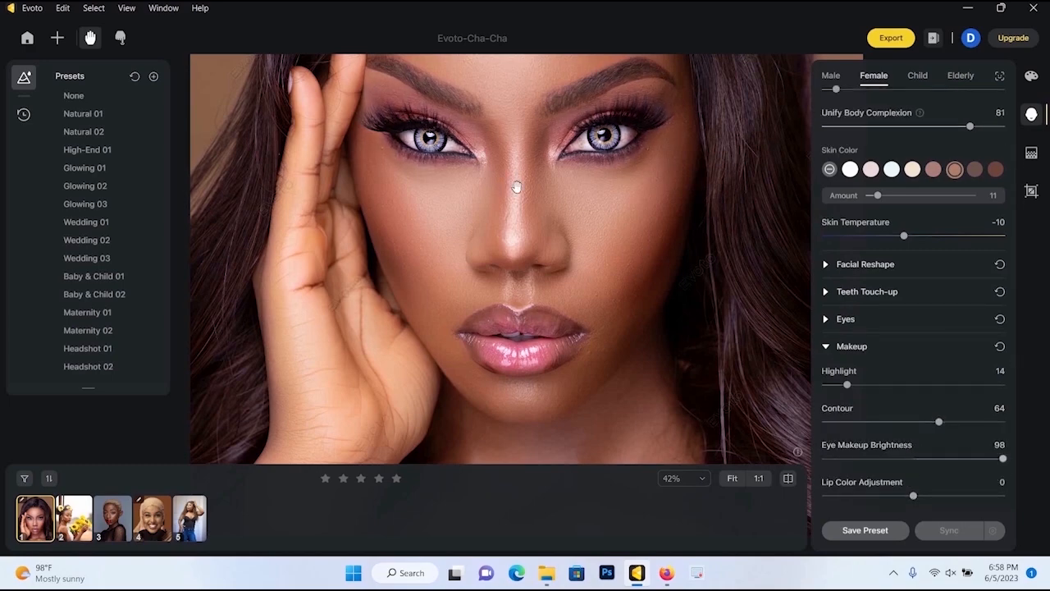
{"action": "scroll", "coordinate": [656, 229], "scroll_direction": "down", "scroll_amount": 1}
{"action": "scroll", "coordinate": [535, 158], "scroll_direction": "up", "scroll_amount": 3}
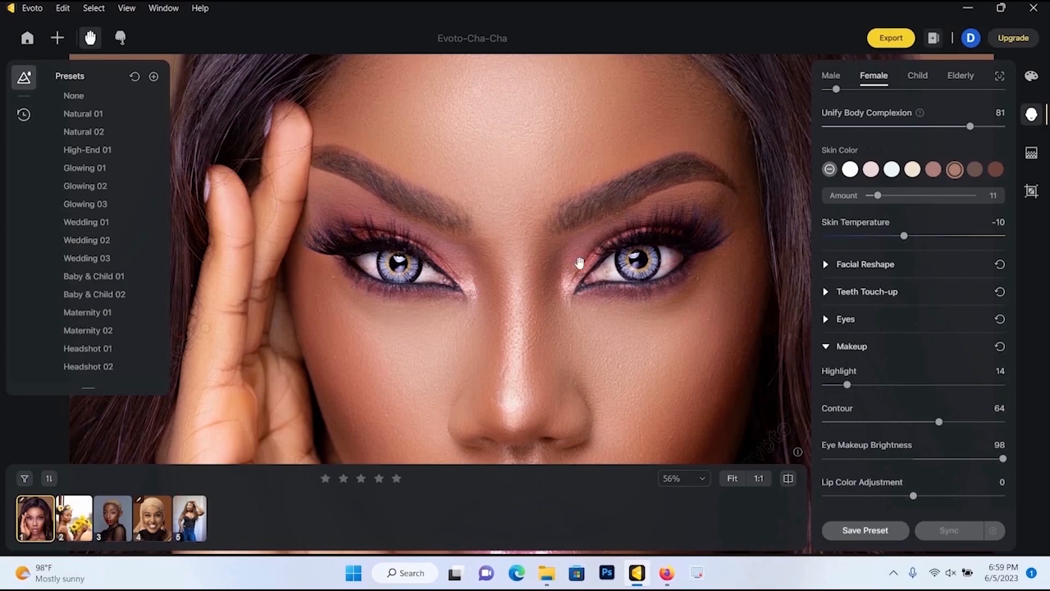
{"action": "scroll", "coordinate": [591, 265], "scroll_direction": "down", "scroll_amount": 4}
{"action": "scroll", "coordinate": [624, 280], "scroll_direction": "up", "scroll_amount": 3}
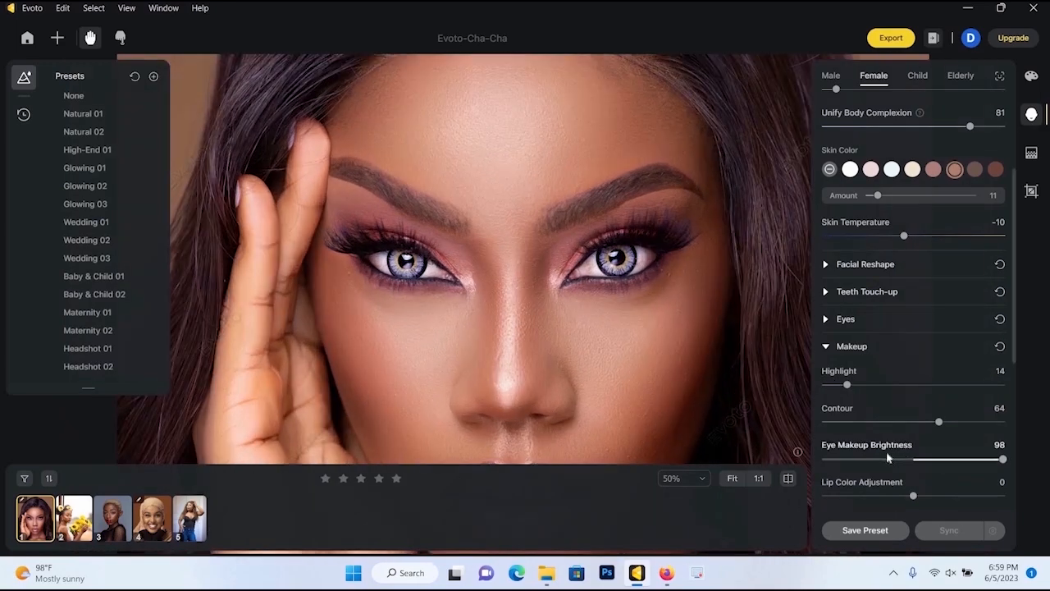
Step: Compare the eyes with Eye Makeup Brightness at -100 and 100, then settle on 67
{"action": "left_click_drag", "start_coordinate": [938, 462], "coordinate": [796, 462]}
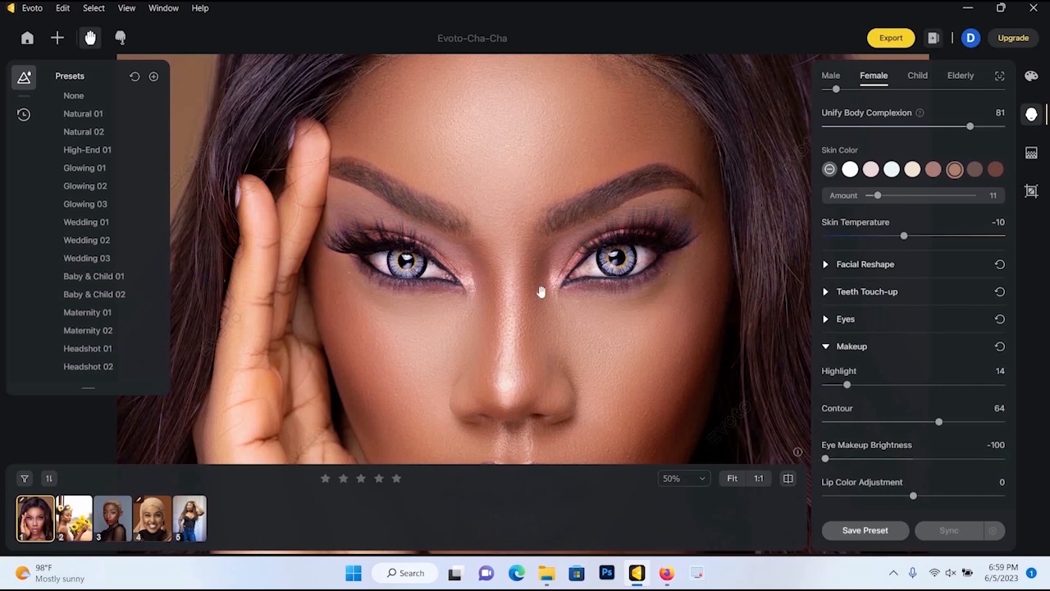
{"action": "left_click", "coordinate": [1002, 461]}
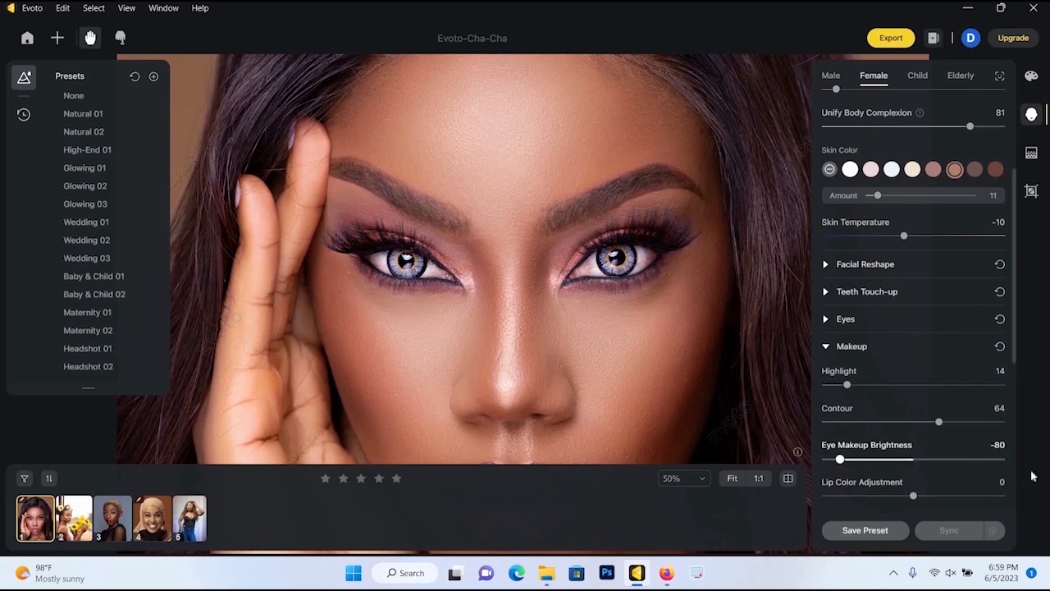
{"action": "scroll", "coordinate": [635, 324], "scroll_direction": "down", "scroll_amount": 5}
{"action": "scroll", "coordinate": [627, 330], "scroll_direction": "up", "scroll_amount": 4}
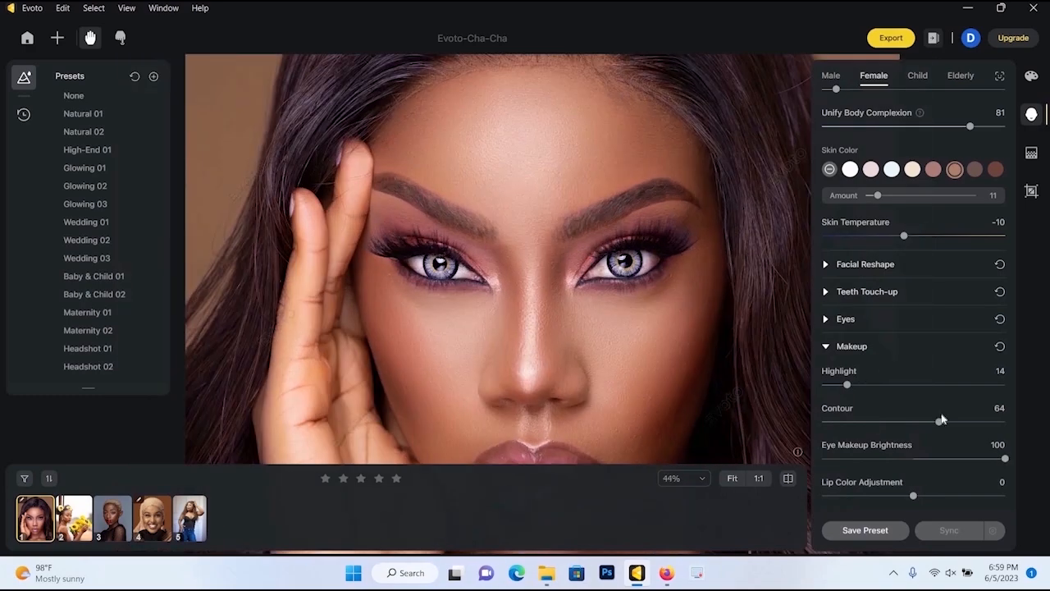
{"action": "left_click_drag", "start_coordinate": [1004, 457], "coordinate": [975, 465]}
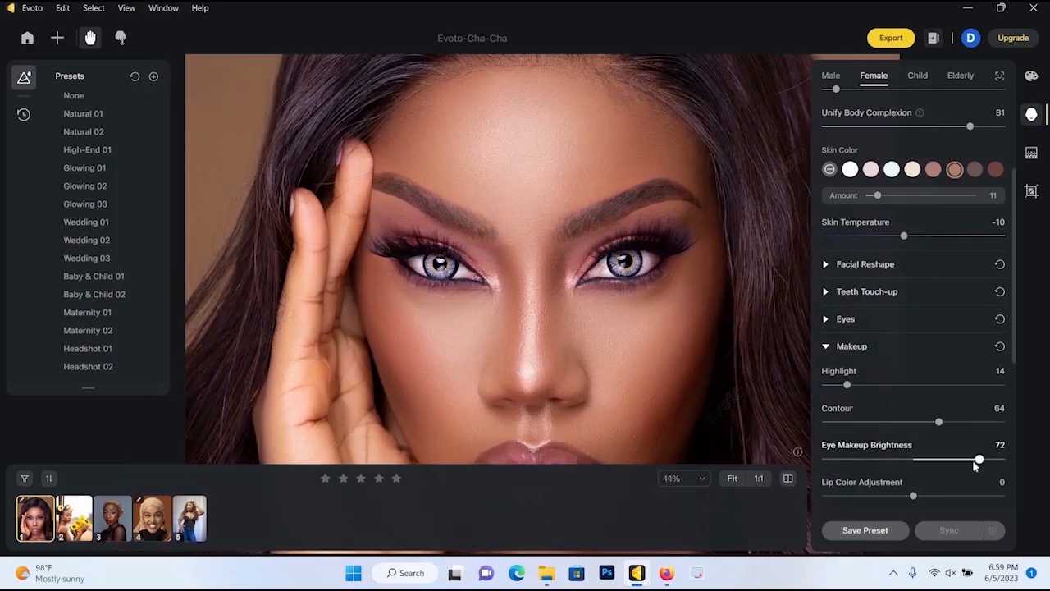
Step: Set Lip Color Adjustment to 42 and inspect the lips
{"action": "scroll", "coordinate": [978, 497], "scroll_direction": "down", "scroll_amount": 1}
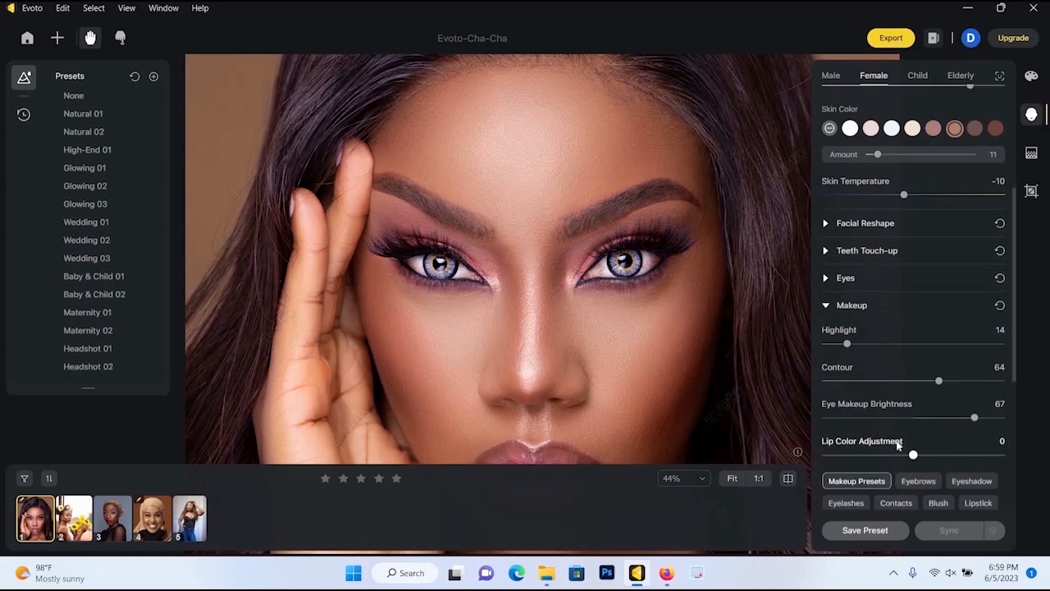
{"action": "scroll", "coordinate": [468, 368], "scroll_direction": "down", "scroll_amount": 4}
{"action": "scroll", "coordinate": [529, 420], "scroll_direction": "up", "scroll_amount": 4}
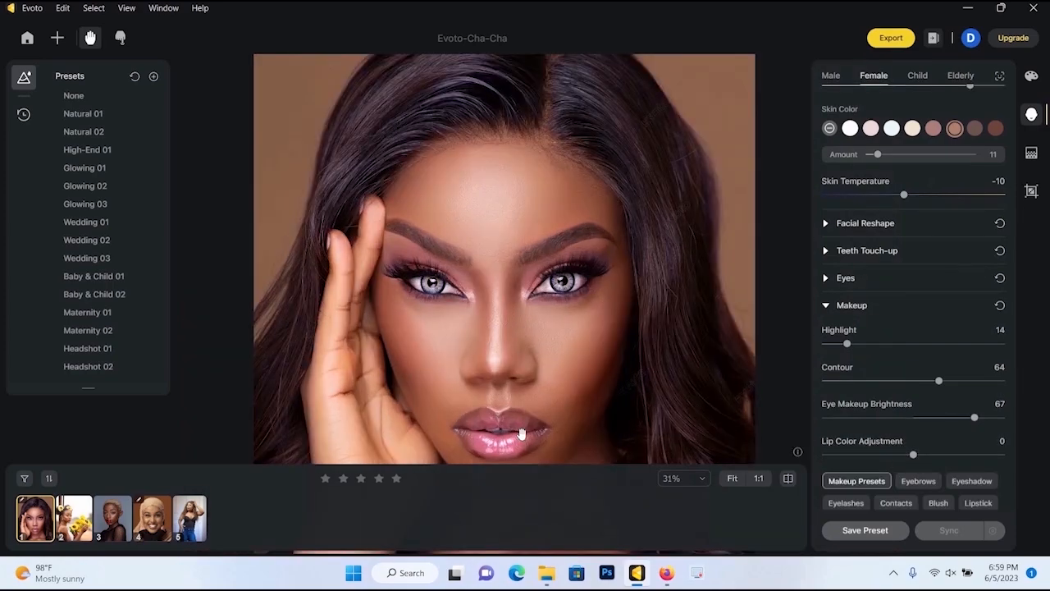
{"action": "left_click", "coordinate": [929, 455]}
{"action": "mouse_move", "coordinate": [957, 476]}
{"action": "left_mouse_down"}
{"action": "mouse_move", "coordinate": [1027, 480]}
{"action": "mouse_move", "coordinate": [952, 483]}
{"action": "left_mouse_up"}
{"action": "scroll", "coordinate": [657, 312], "scroll_direction": "down", "scroll_amount": 2}
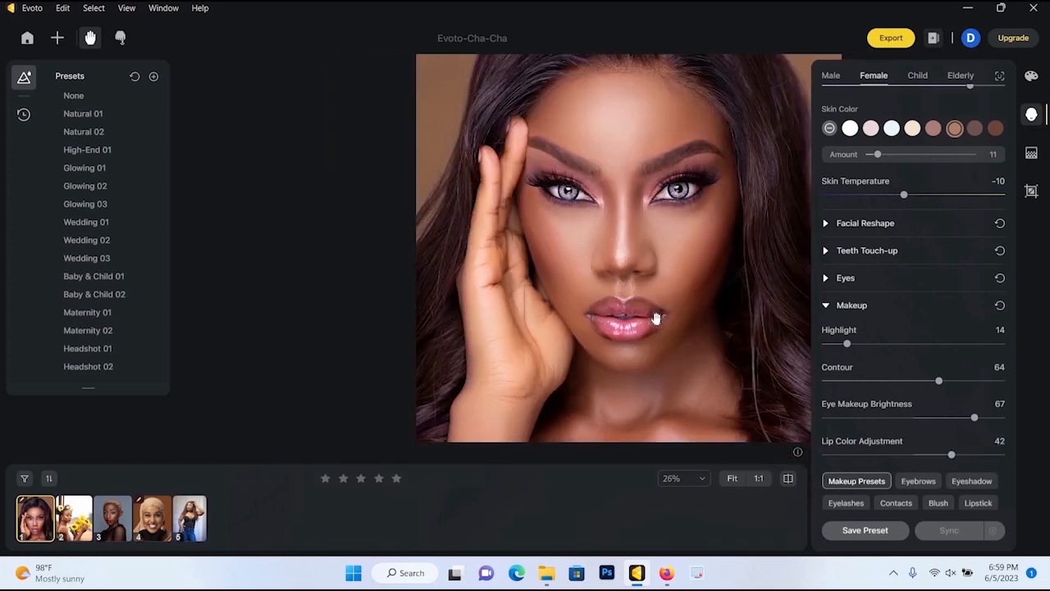
{"action": "scroll", "coordinate": [688, 293], "scroll_direction": "up", "scroll_amount": 1}
{"action": "left_click_drag", "start_coordinate": [655, 384], "coordinate": [656, 390]}
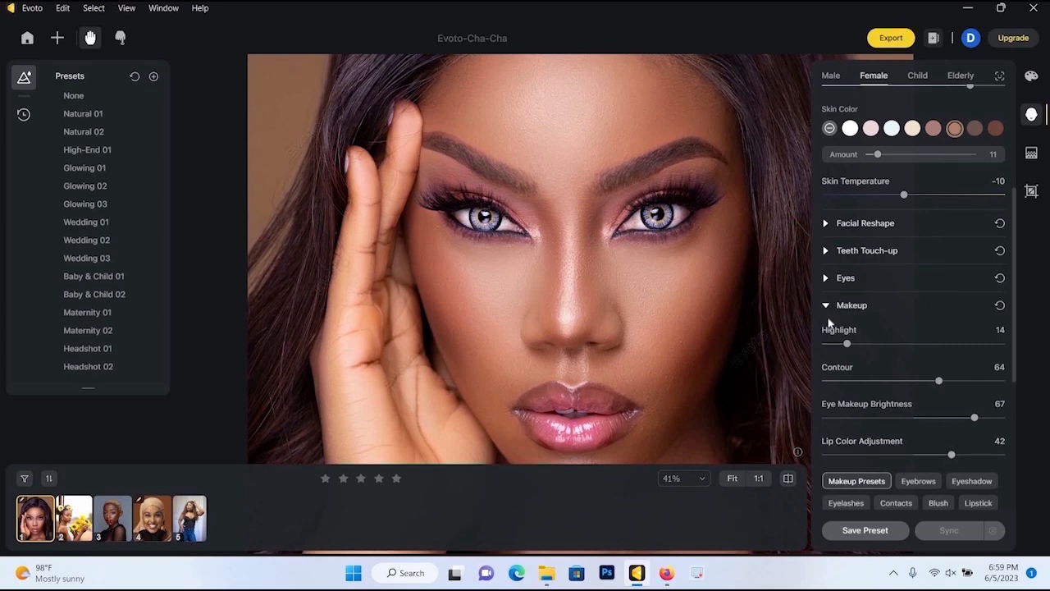
Step: Try the Nude and Sweet makeup presets on the portrait, checking the effect on the face
{"action": "scroll", "coordinate": [833, 328], "scroll_direction": "down", "scroll_amount": 1}
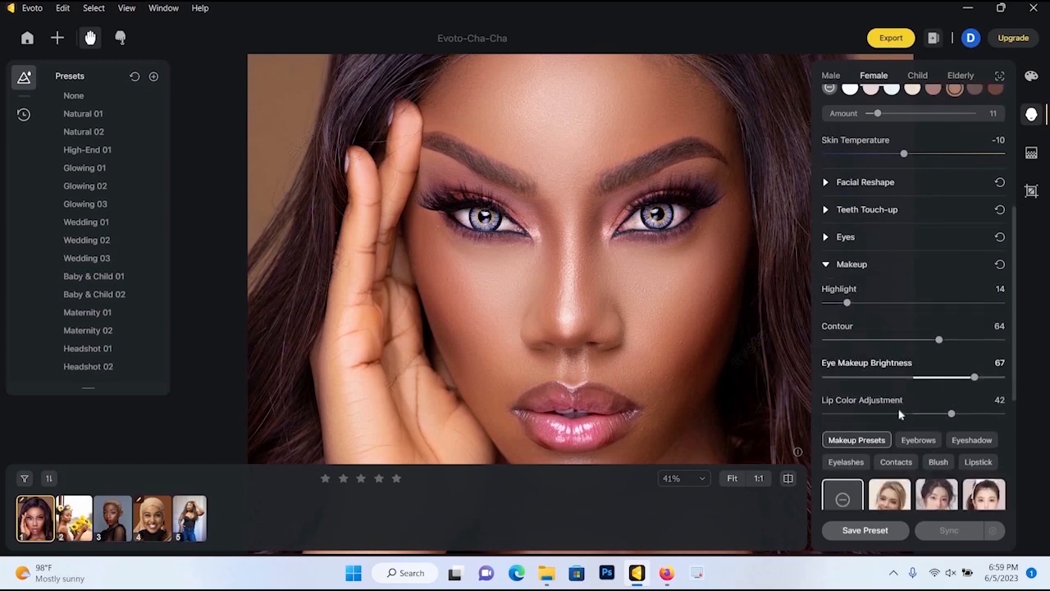
{"action": "scroll", "coordinate": [869, 284], "scroll_direction": "down", "scroll_amount": 1}
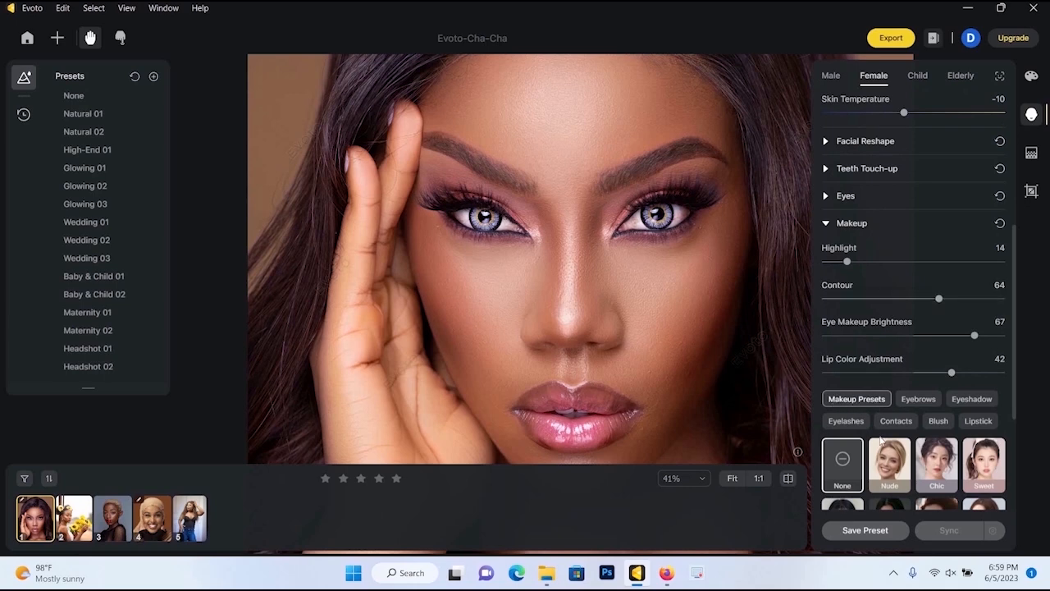
{"action": "scroll", "coordinate": [895, 461], "scroll_direction": "down", "scroll_amount": 1}
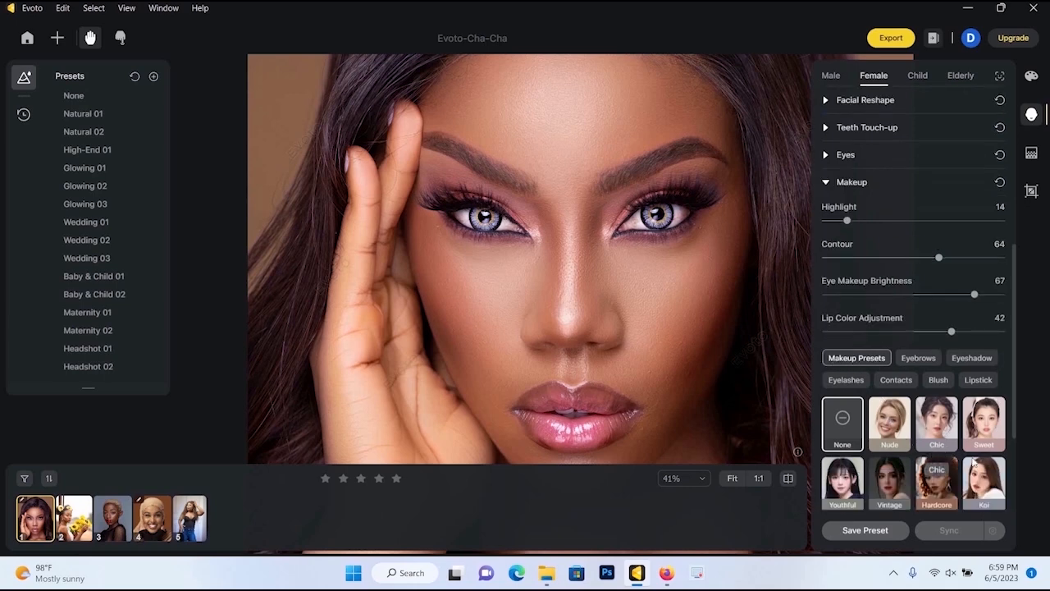
{"action": "left_click", "coordinate": [892, 427]}
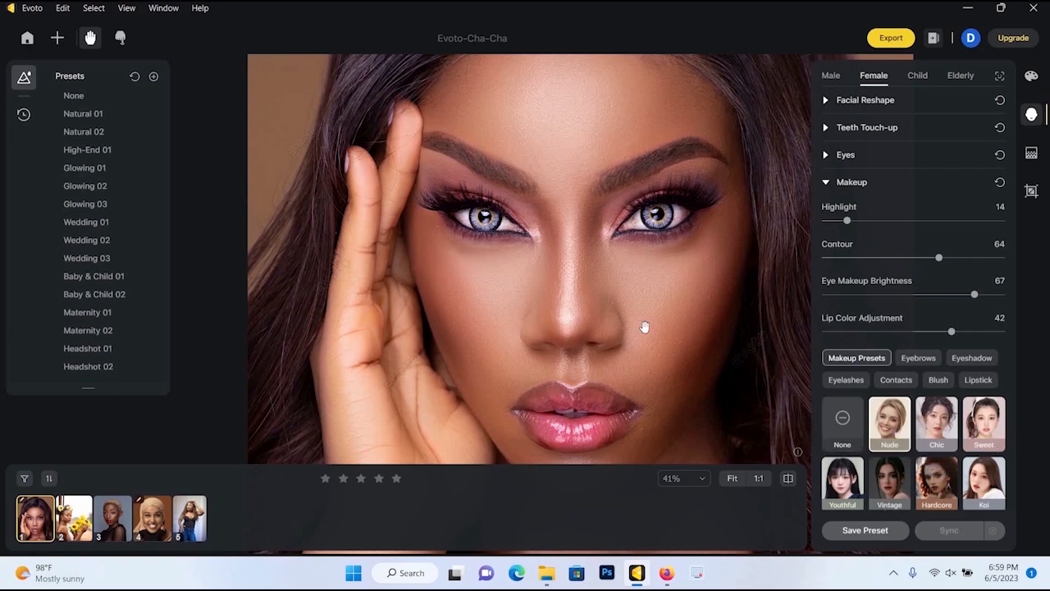
{"action": "scroll", "coordinate": [644, 326], "scroll_direction": "down", "scroll_amount": 2}
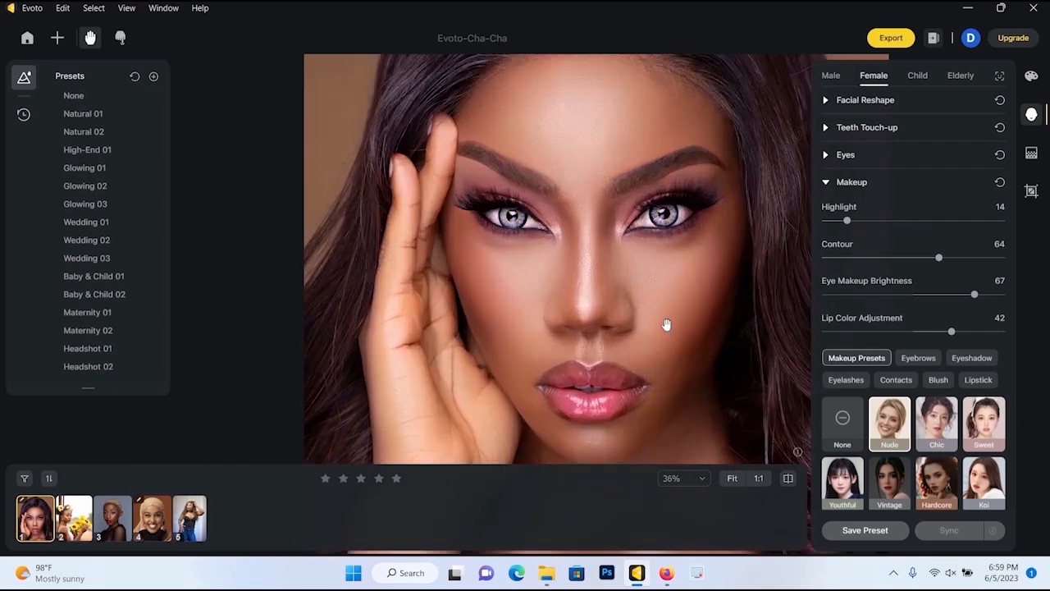
{"action": "scroll", "coordinate": [666, 325], "scroll_direction": "down", "scroll_amount": 2}
{"action": "scroll", "coordinate": [909, 348], "scroll_direction": "down", "scroll_amount": 1}
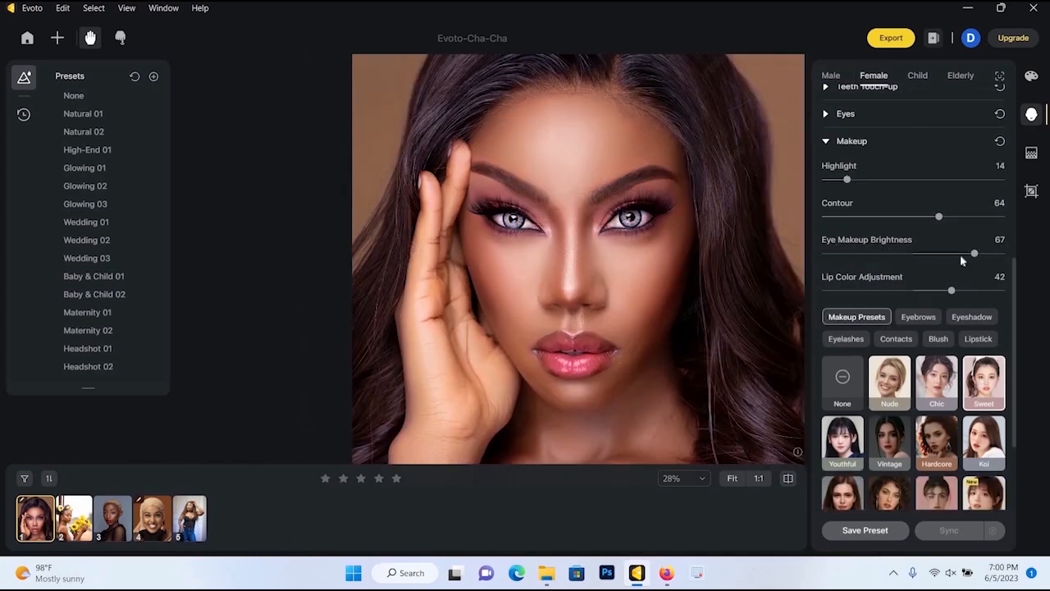
Step: Set the makeup Contour to 75 and Lip Color Adjustment to 31
{"action": "left_click_drag", "start_coordinate": [893, 222], "coordinate": [959, 217]}
{"action": "left_click_drag", "start_coordinate": [779, 294], "coordinate": [735, 294]}
{"action": "left_click_drag", "start_coordinate": [858, 299], "coordinate": [929, 301]}
Step: Remove the applied makeup preset and set Eye Makeup Brightness to 57
{"action": "left_click", "coordinate": [842, 384]}
{"action": "left_click_drag", "start_coordinate": [975, 253], "coordinate": [845, 253]}
{"action": "left_click_drag", "start_coordinate": [933, 256], "coordinate": [966, 252]}
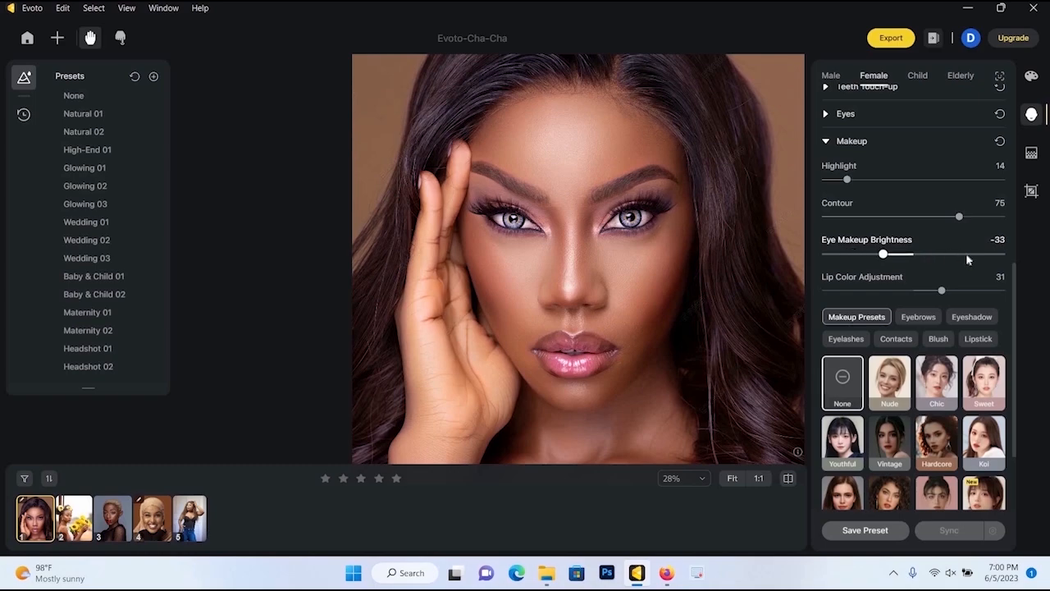
Step: Apply the Freckles makeup preset and compare the retouched face with the original
{"action": "scroll", "coordinate": [959, 443], "scroll_direction": "down", "scroll_amount": 1}
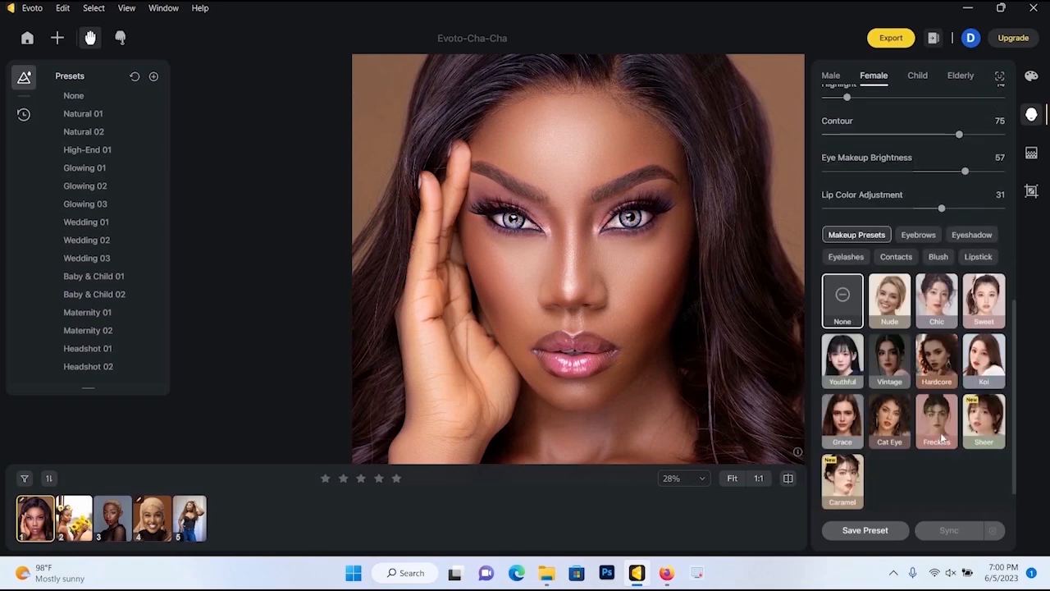
{"action": "left_click", "coordinate": [942, 440]}
{"action": "scroll", "coordinate": [762, 351], "scroll_direction": "up", "scroll_amount": 1}
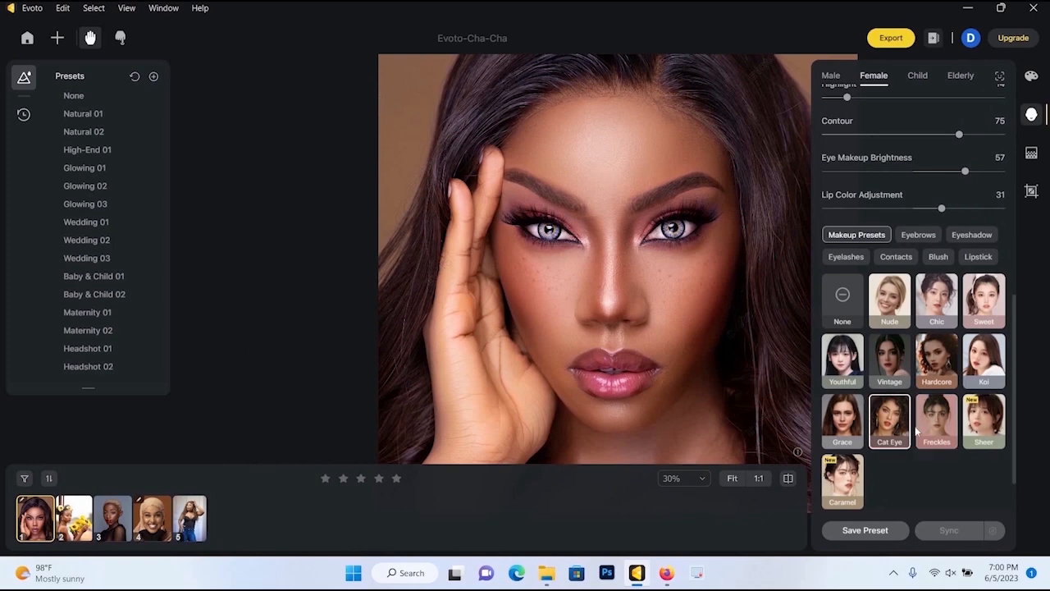
{"action": "scroll", "coordinate": [799, 447], "scroll_direction": "up", "scroll_amount": 2}
{"action": "left_click", "coordinate": [789, 482]}
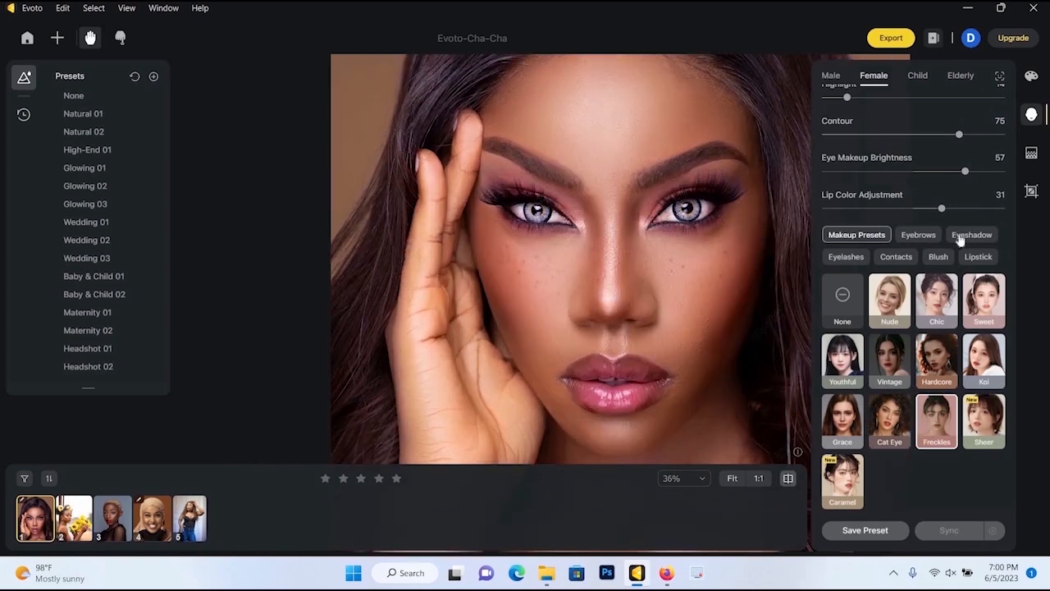
Step: Set the makeup Highlight to 11 and Contour to 60
{"action": "scroll", "coordinate": [896, 156], "scroll_direction": "up", "scroll_amount": 1}
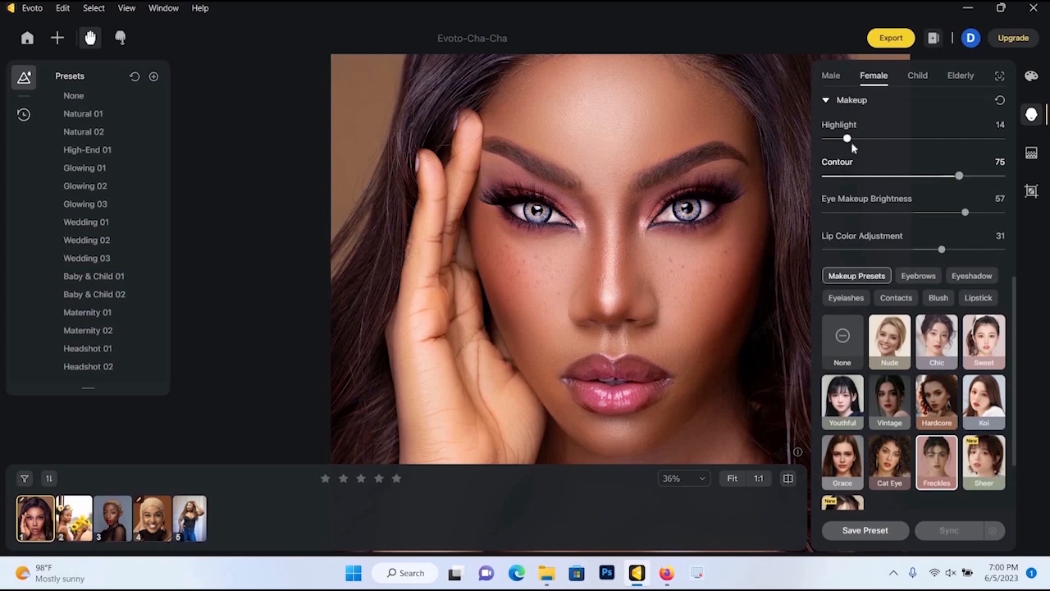
{"action": "left_click_drag", "start_coordinate": [831, 145], "coordinate": [826, 146]}
{"action": "left_click", "coordinate": [938, 184]}
{"action": "left_click", "coordinate": [931, 176]}
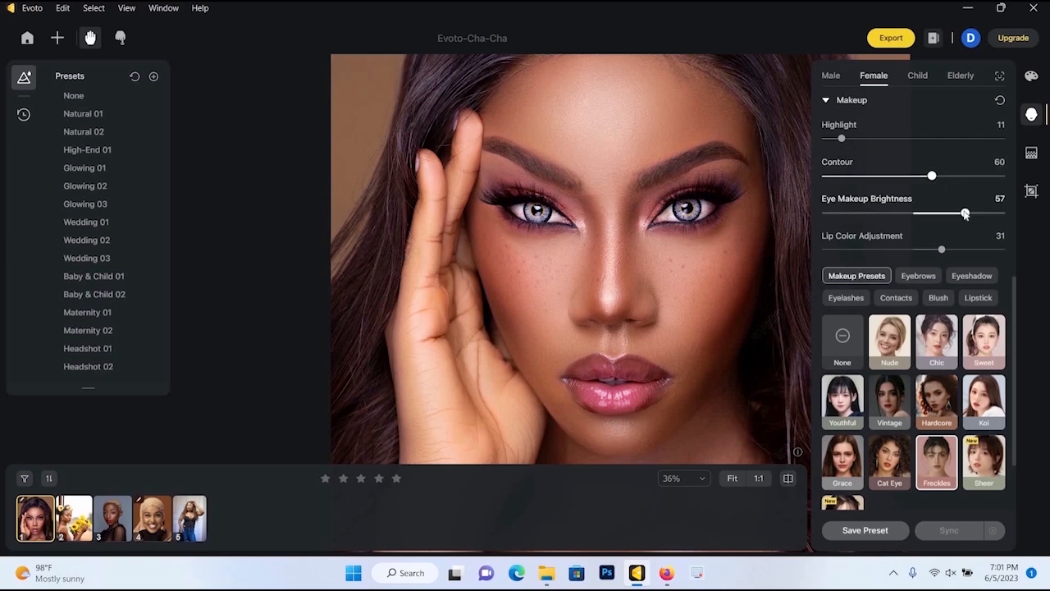
Step: Set Eye Makeup Brightness to 29 and Lip Color Adjustment to 6, checking the face
{"action": "left_click", "coordinate": [919, 256]}
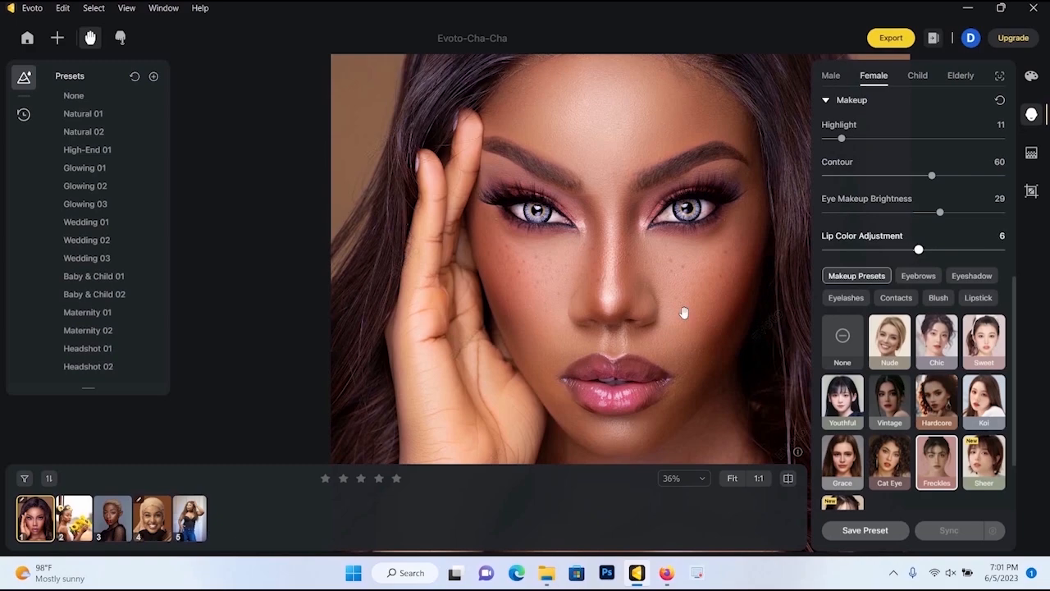
{"action": "scroll", "coordinate": [681, 311], "scroll_direction": "down", "scroll_amount": 3}
{"action": "scroll", "coordinate": [691, 328], "scroll_direction": "up", "scroll_amount": 2}
Step: Open the Eyebrows makeup styles and try style 01, checking it on the full portrait
{"action": "left_click", "coordinate": [918, 276]}
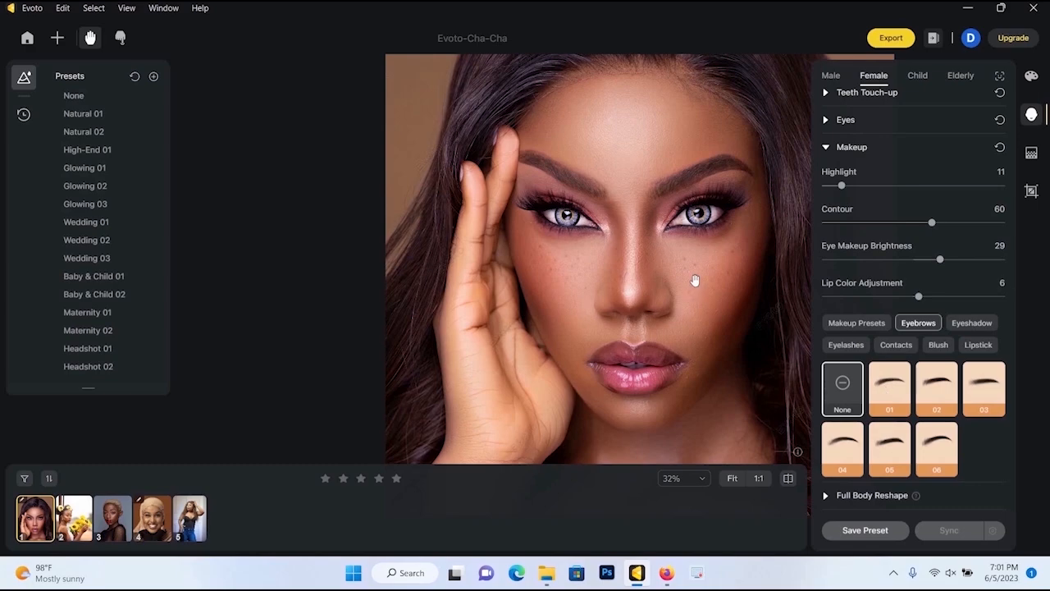
{"action": "scroll", "coordinate": [694, 280], "scroll_direction": "down", "scroll_amount": 3}
{"action": "scroll", "coordinate": [694, 286], "scroll_direction": "up", "scroll_amount": 4}
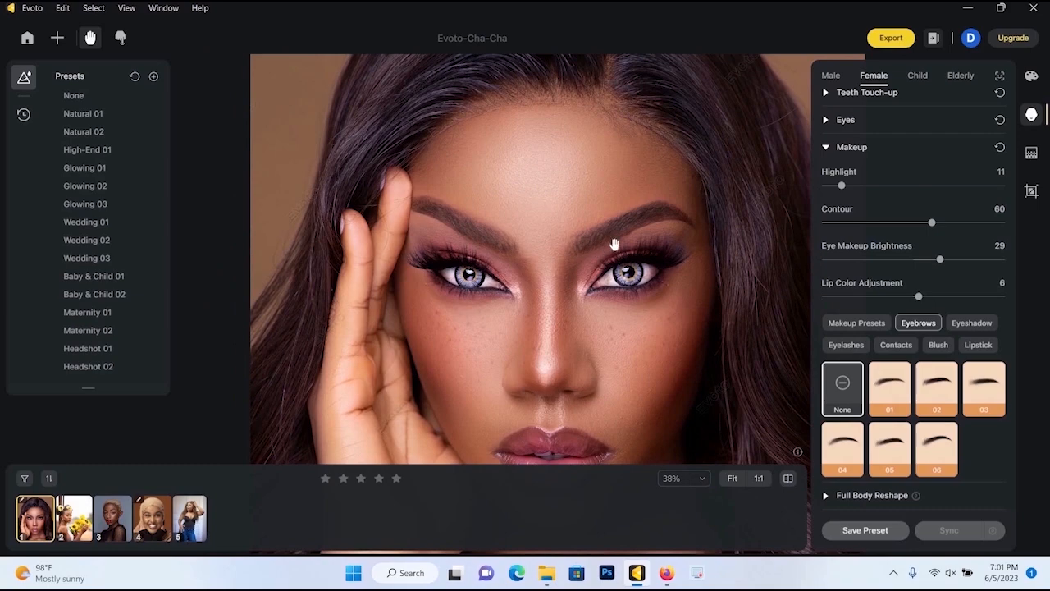
{"action": "left_click", "coordinate": [886, 393]}
{"action": "scroll", "coordinate": [552, 296], "scroll_direction": "down", "scroll_amount": 2}
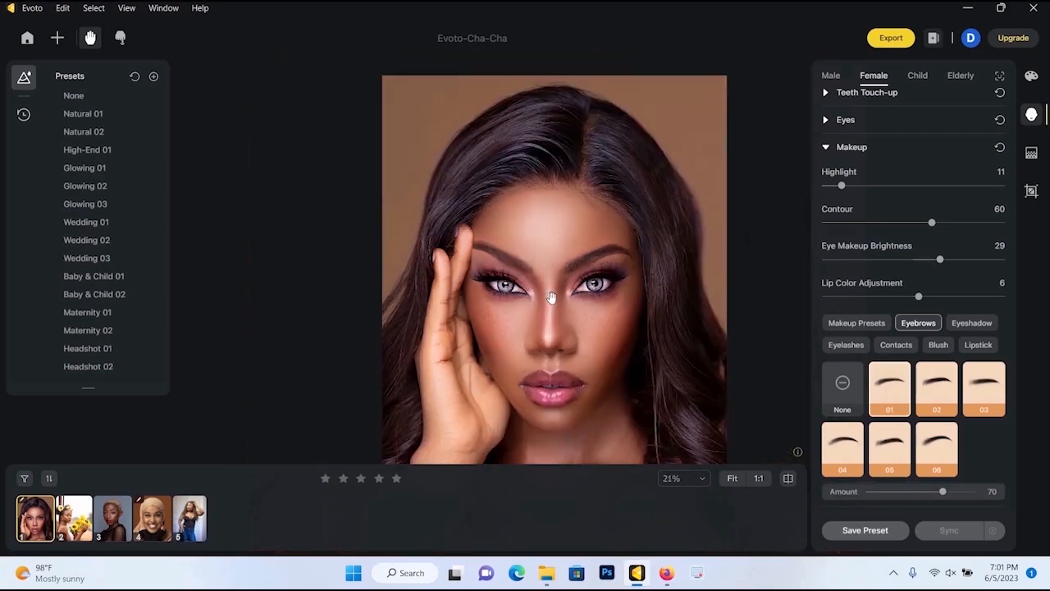
Step: Apply eyebrow style 02 and inspect the brows up close
{"action": "scroll", "coordinate": [551, 297], "scroll_direction": "up", "scroll_amount": 2}
{"action": "left_click", "coordinate": [936, 379]}
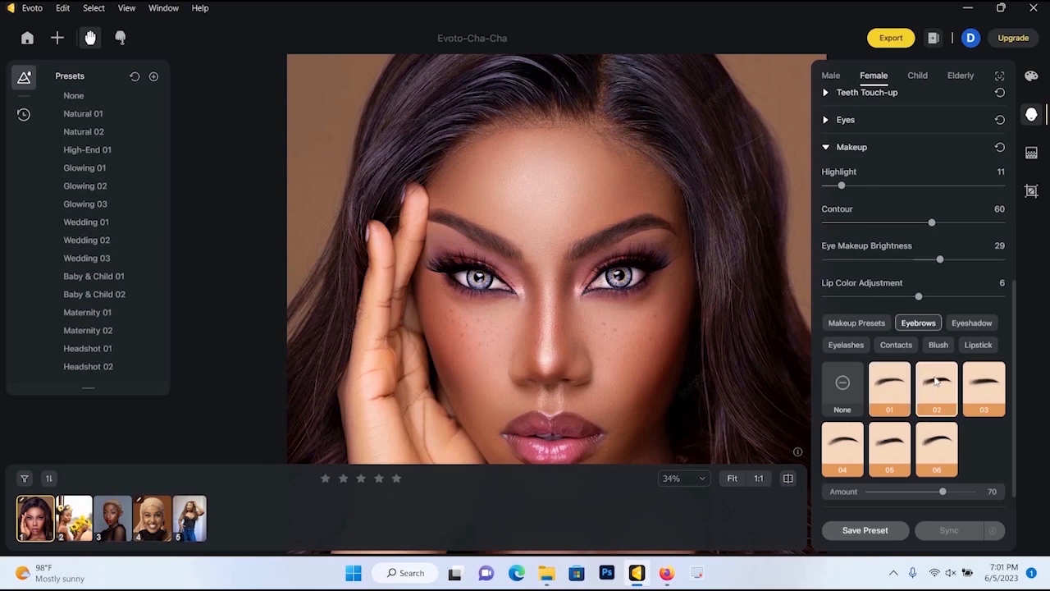
{"action": "key", "text": "ctrl+equal"}
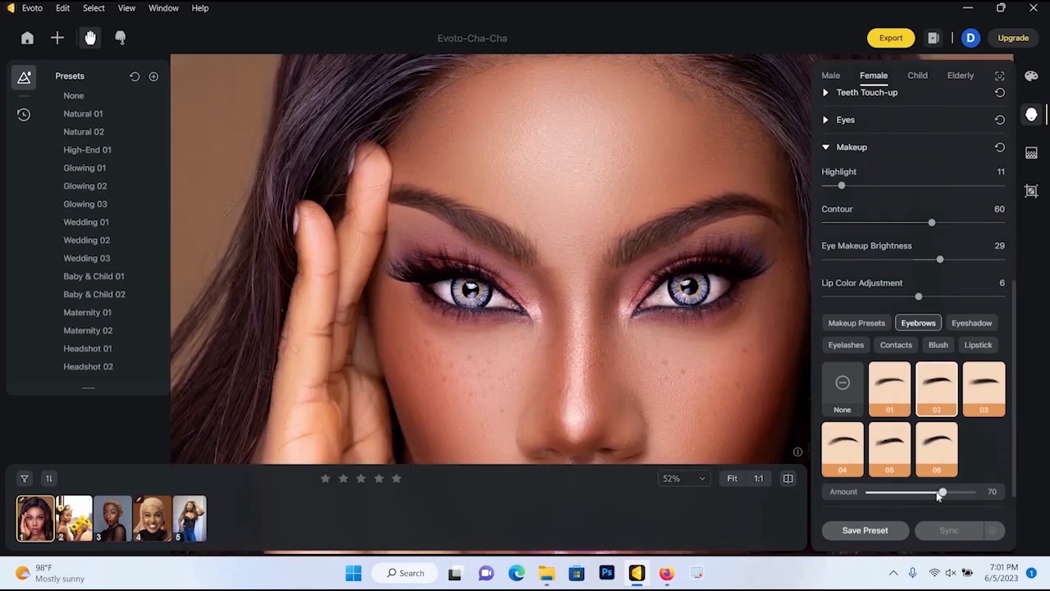
Step: Set the Amount of eyebrow style 02 to 47
{"action": "left_click_drag", "start_coordinate": [924, 496], "coordinate": [919, 495]}
{"action": "left_click_drag", "start_coordinate": [916, 495], "coordinate": [917, 495]}
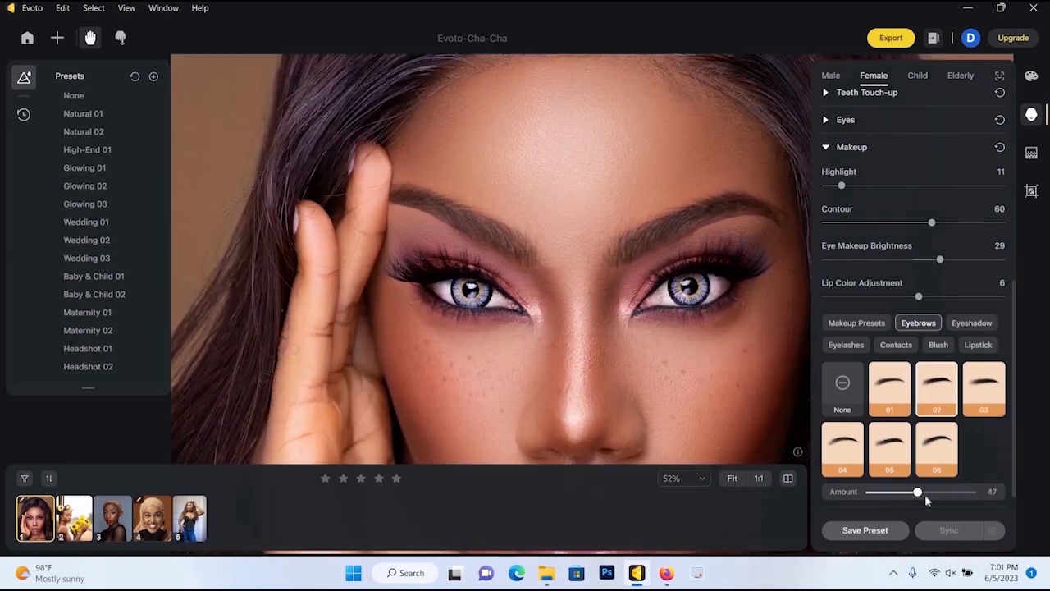
{"action": "key", "text": "ctrl+z"}
{"action": "left_click", "coordinate": [922, 495]}
Step: Apply the Freckles makeup preset and set its Amount to 29, checking the cheeks up close
{"action": "left_click", "coordinate": [856, 322]}
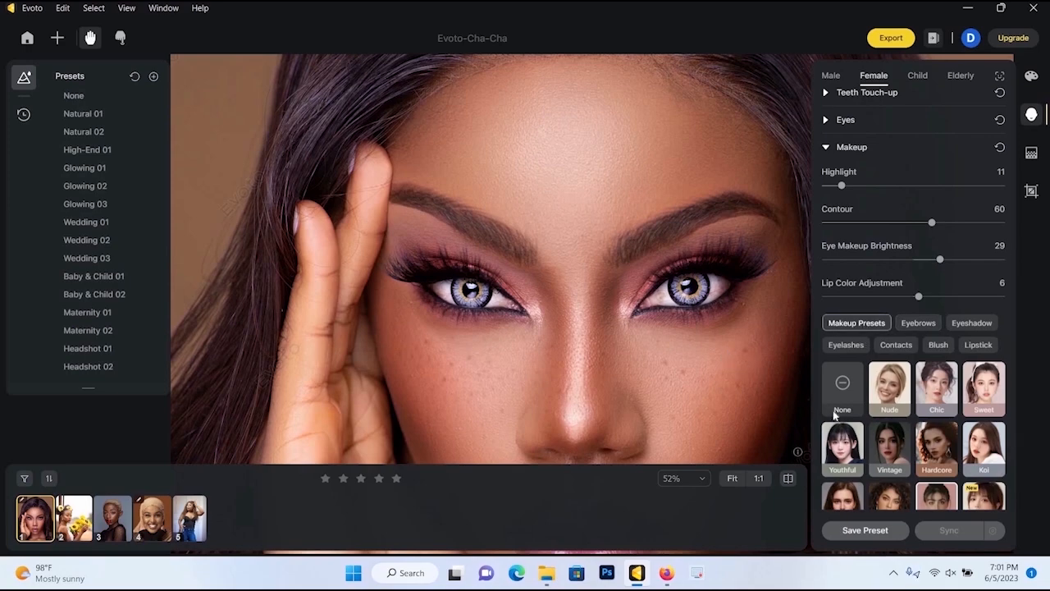
{"action": "scroll", "coordinate": [836, 414], "scroll_direction": "down", "scroll_amount": 2}
{"action": "scroll", "coordinate": [516, 301], "scroll_direction": "down", "scroll_amount": 5}
{"action": "scroll", "coordinate": [541, 368], "scroll_direction": "up", "scroll_amount": 2}
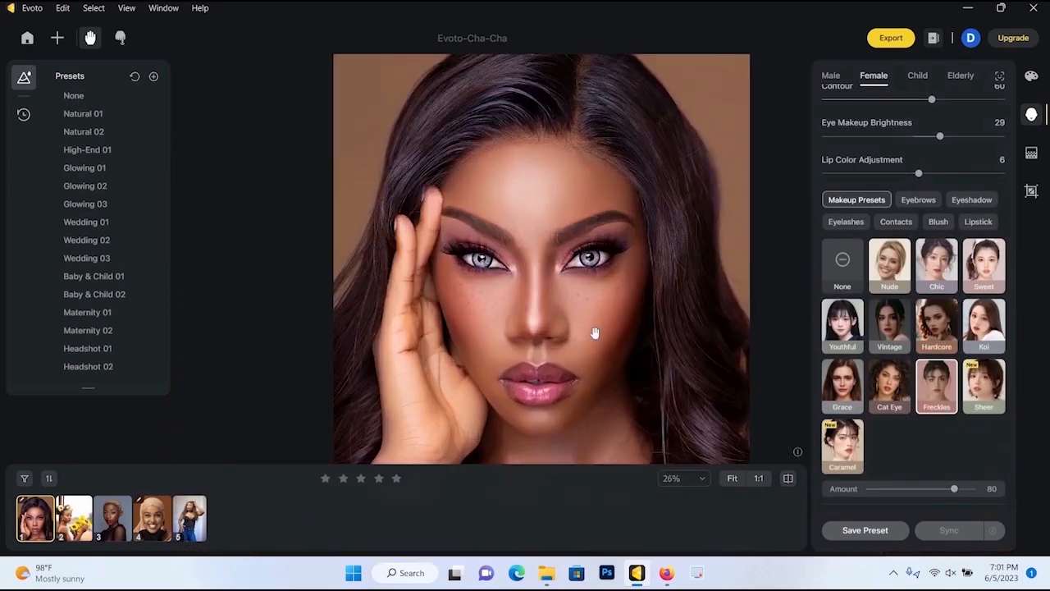
{"action": "scroll", "coordinate": [589, 324], "scroll_direction": "up", "scroll_amount": 2}
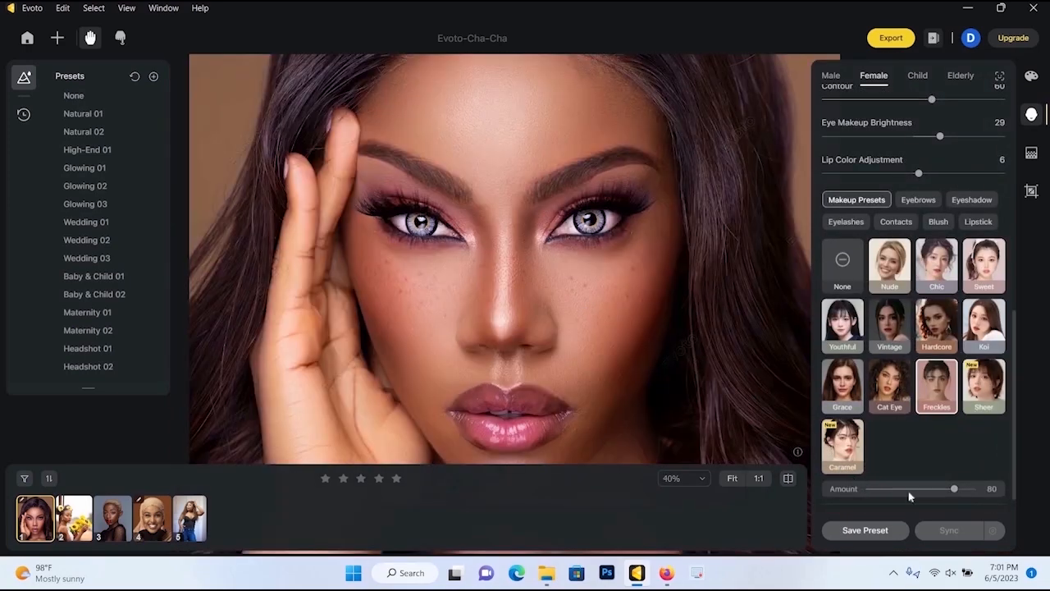
{"action": "left_click_drag", "start_coordinate": [952, 489], "coordinate": [886, 501]}
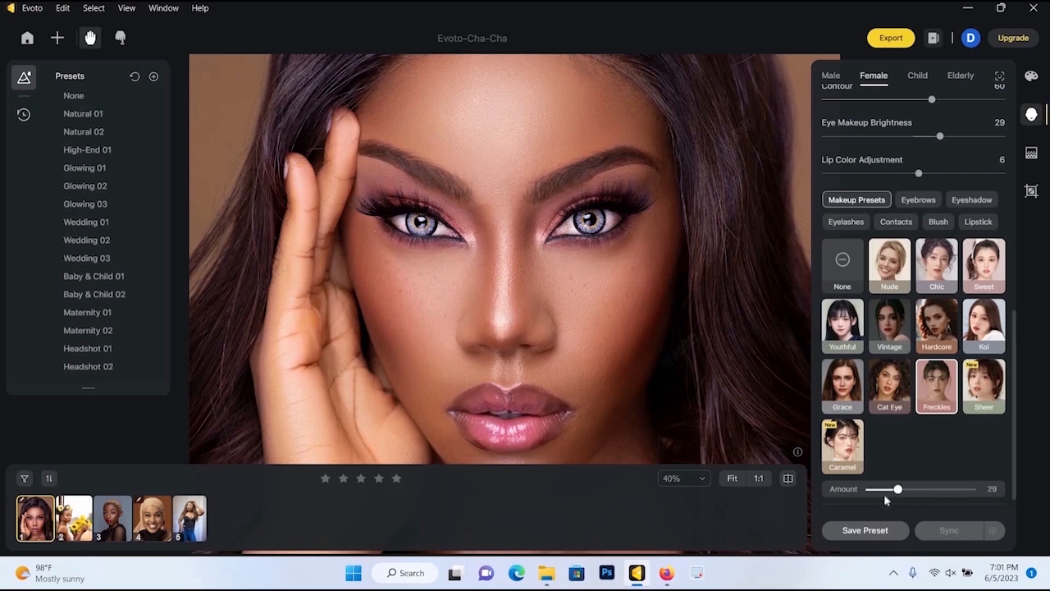
Step: View the wider portrait and compare the current makeup with the original photo
{"action": "scroll", "coordinate": [652, 380], "scroll_direction": "down", "scroll_amount": 3}
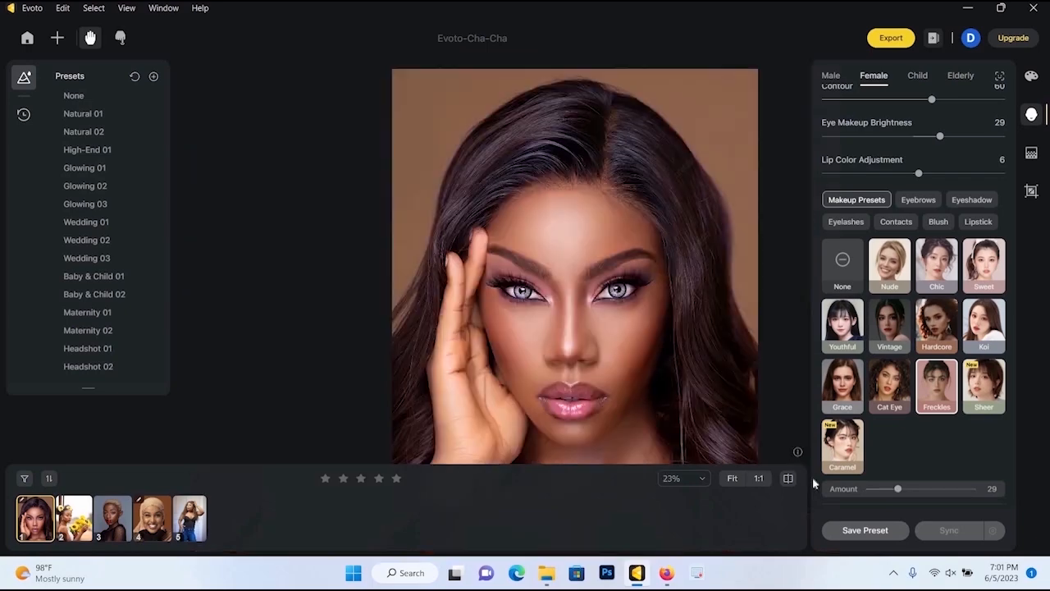
{"action": "scroll", "coordinate": [652, 380], "scroll_direction": "up", "scroll_amount": 2}
{"action": "left_click", "coordinate": [790, 480]}
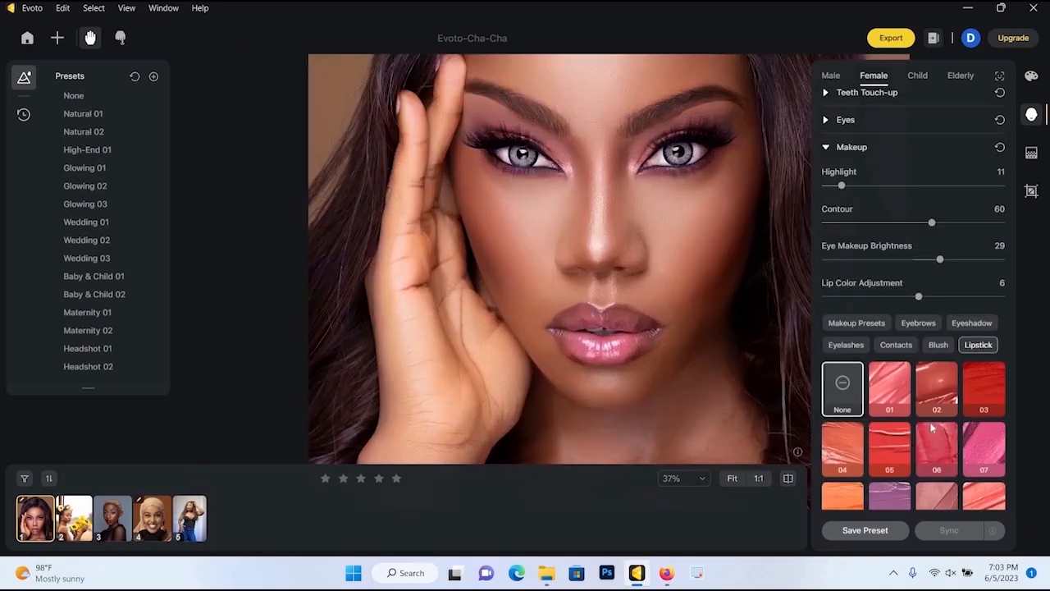
Step: Replace the trial lipstick shade 03 with shade 07 and set its Amount to 17
{"action": "left_click", "coordinate": [989, 399]}
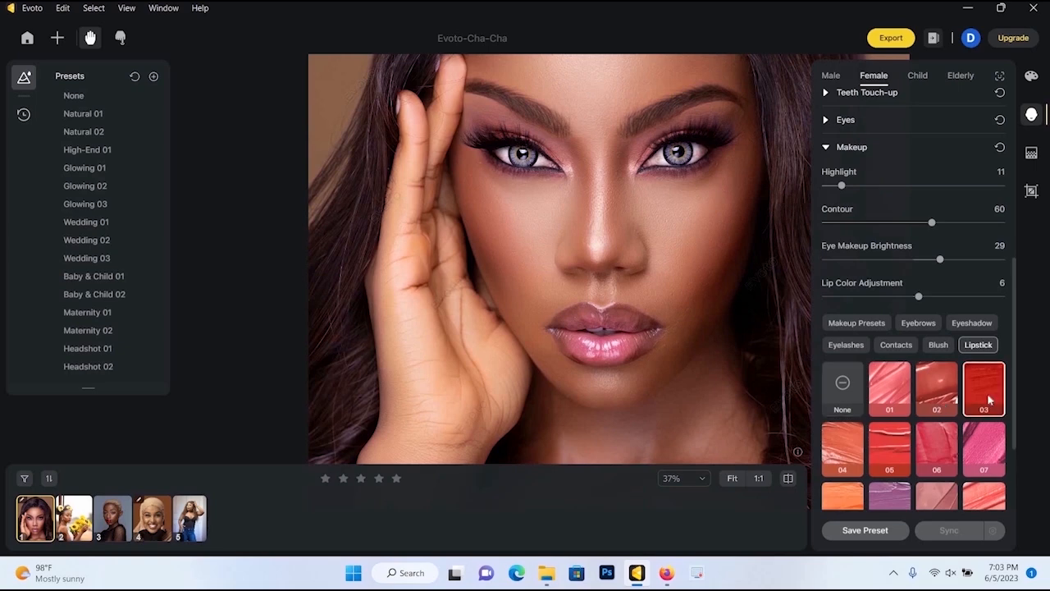
{"action": "scroll", "coordinate": [925, 470], "scroll_direction": "down", "scroll_amount": 1}
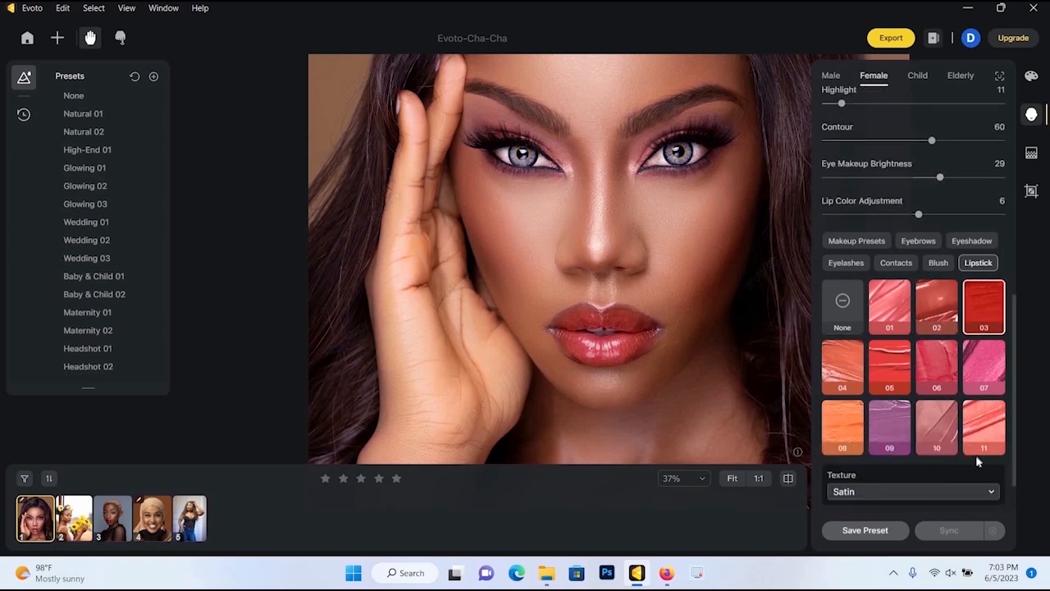
{"action": "left_click", "coordinate": [982, 377]}
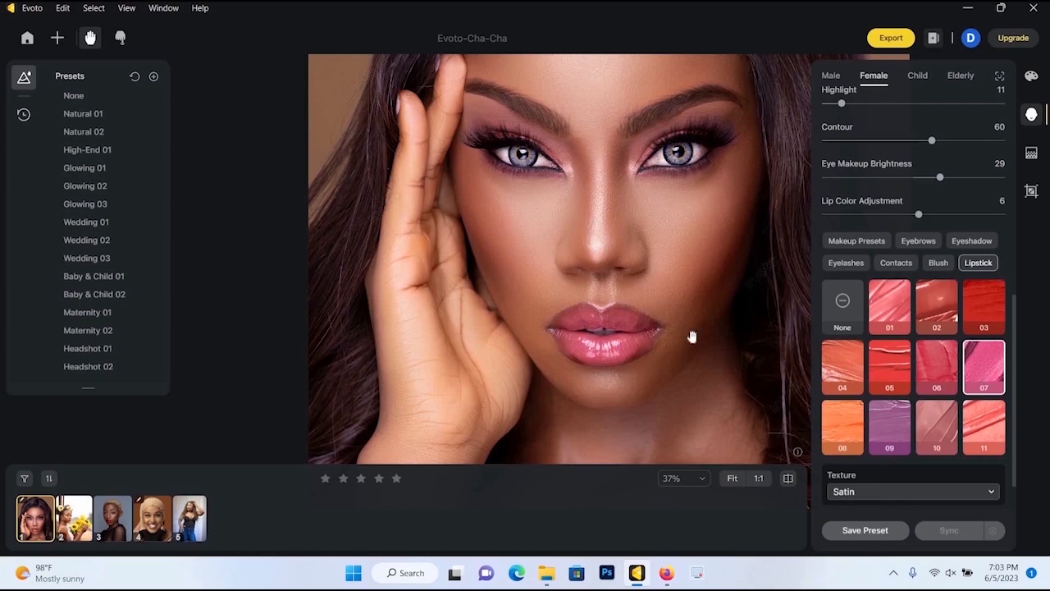
{"action": "scroll", "coordinate": [691, 337], "scroll_direction": "up", "scroll_amount": 4}
{"action": "scroll", "coordinate": [691, 337], "scroll_direction": "down", "scroll_amount": 5}
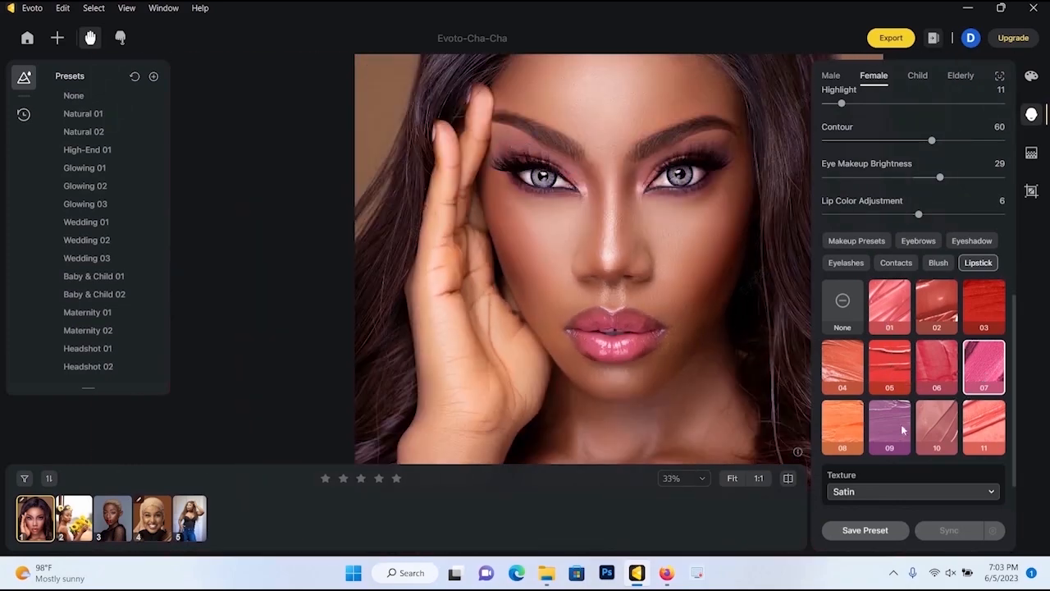
{"action": "scroll", "coordinate": [903, 430], "scroll_direction": "down", "scroll_amount": 1}
{"action": "left_click_drag", "start_coordinate": [906, 477], "coordinate": [886, 485]}
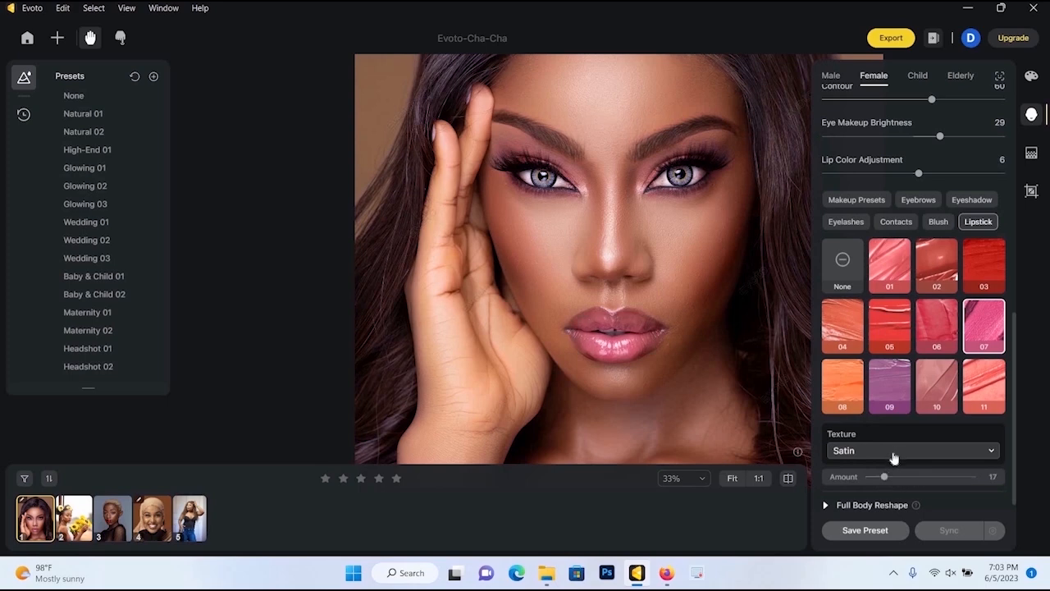
Step: Try the Creamy, Glossy, Shimmer and Satin textures for lipstick 07, with the Amount at 85
{"action": "left_click", "coordinate": [894, 453]}
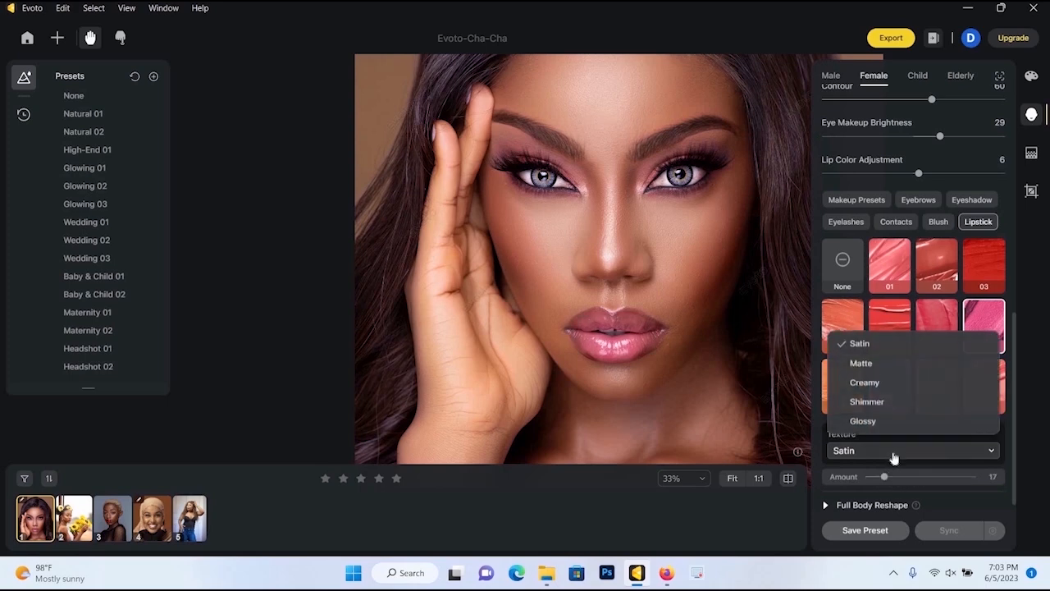
{"action": "left_click", "coordinate": [874, 382]}
{"action": "left_click", "coordinate": [894, 451]}
{"action": "left_click", "coordinate": [861, 420]}
{"action": "left_click", "coordinate": [865, 453]}
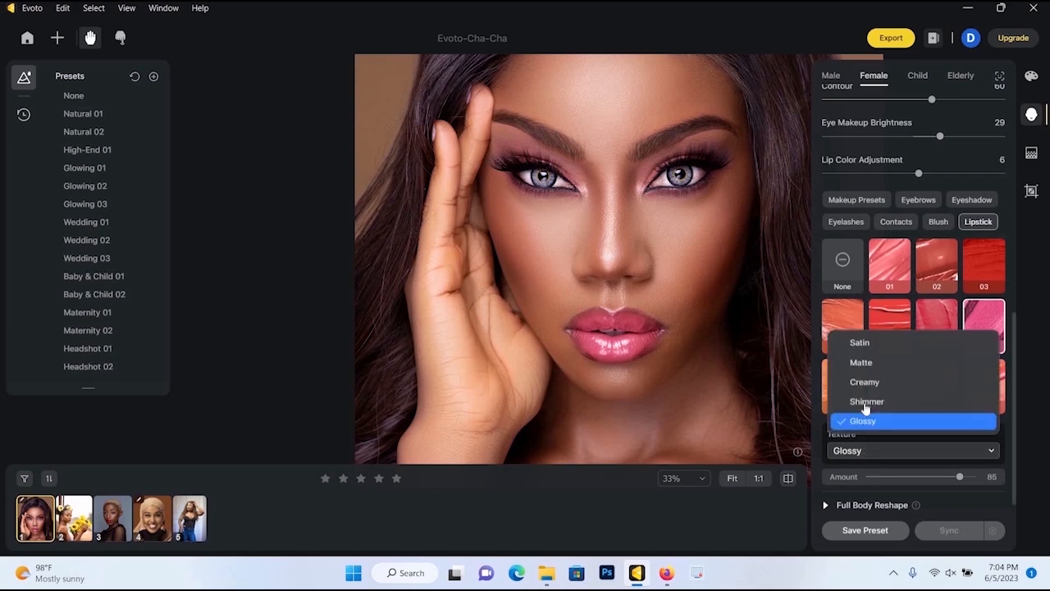
{"action": "left_click", "coordinate": [864, 403]}
{"action": "left_click", "coordinate": [879, 452]}
{"action": "left_click", "coordinate": [862, 343]}
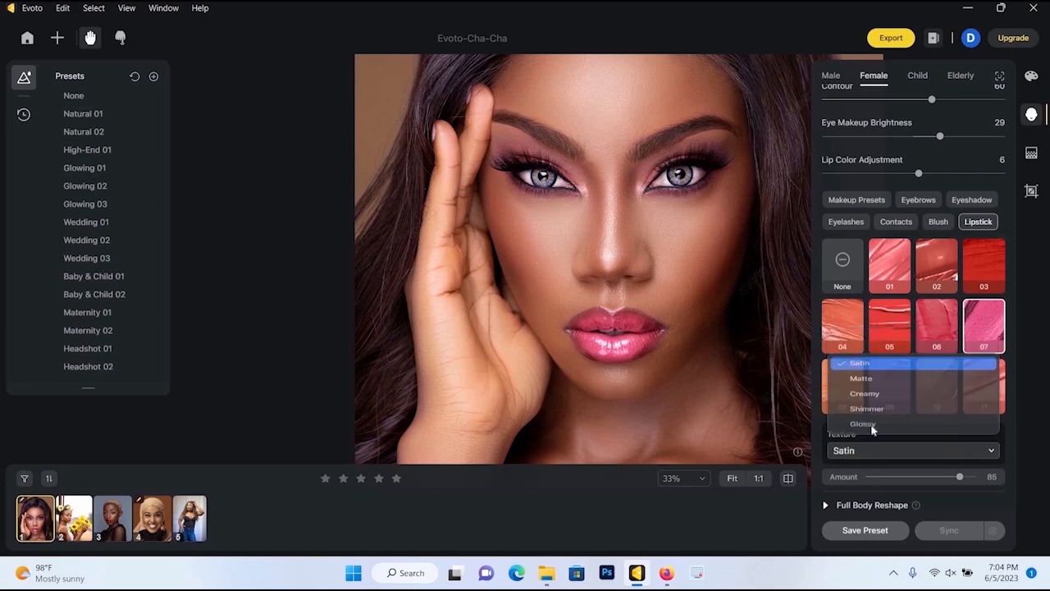
Step: Compare the Shimmer and Creamy lipstick textures, settle on Shimmer and set the lipstick Amount to 21
{"action": "left_click", "coordinate": [883, 451]}
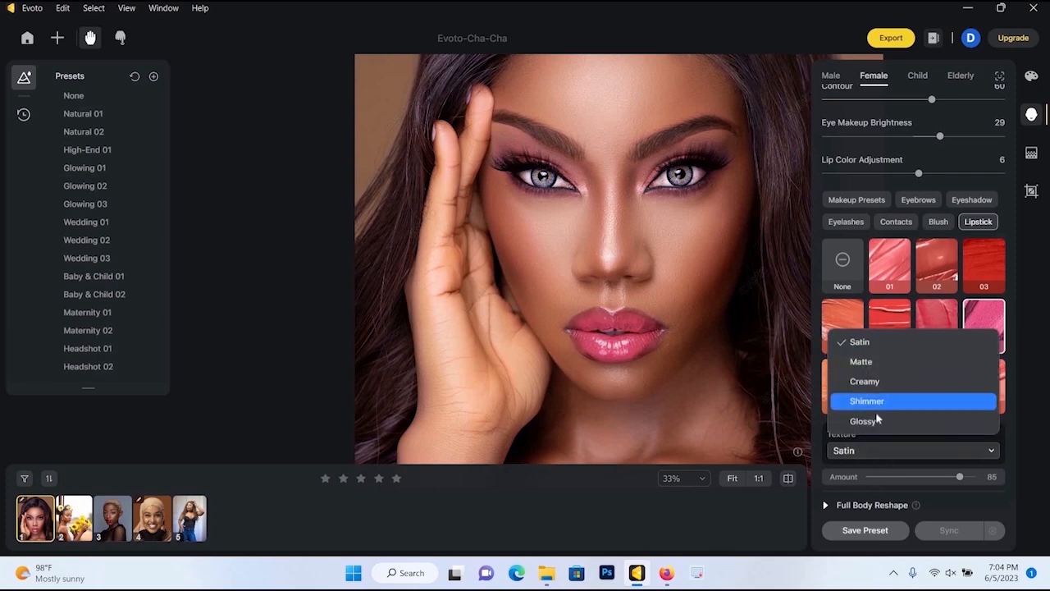
{"action": "left_click", "coordinate": [875, 402]}
{"action": "left_click", "coordinate": [902, 459]}
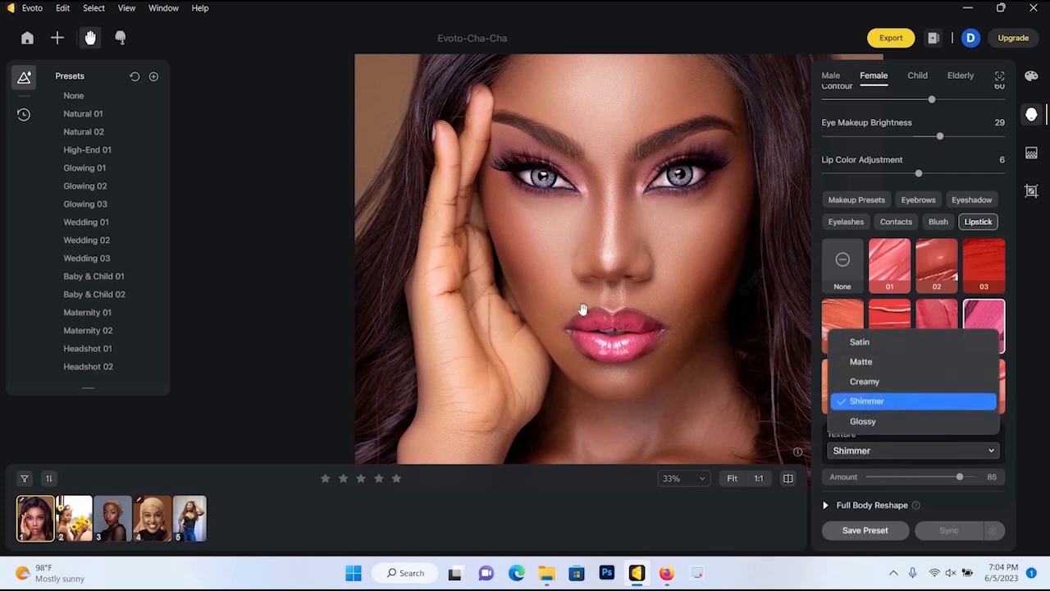
{"action": "left_click", "coordinate": [907, 382]}
{"action": "left_click", "coordinate": [898, 458]}
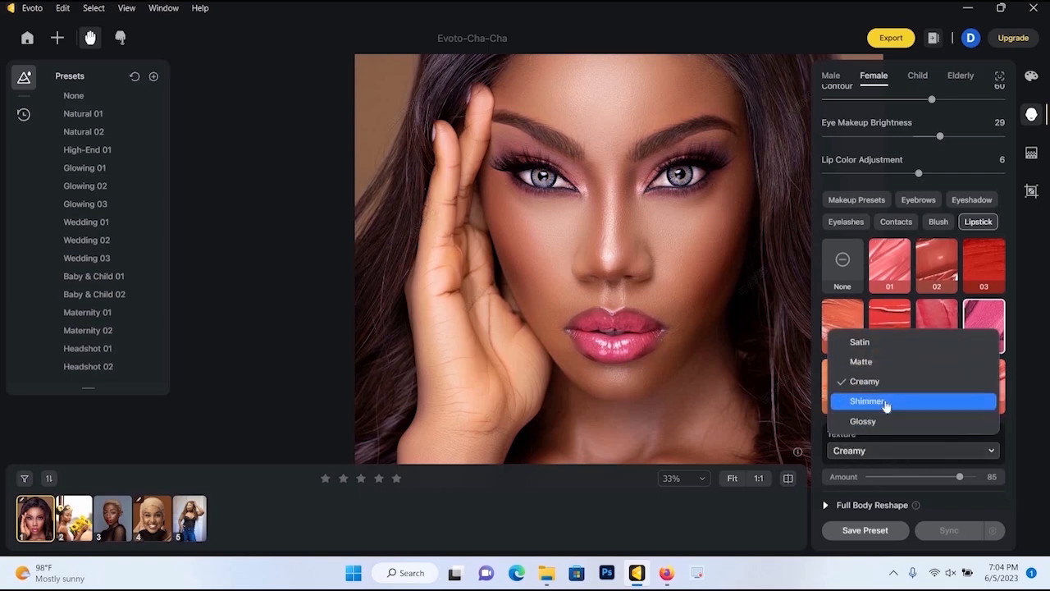
{"action": "left_click", "coordinate": [868, 400]}
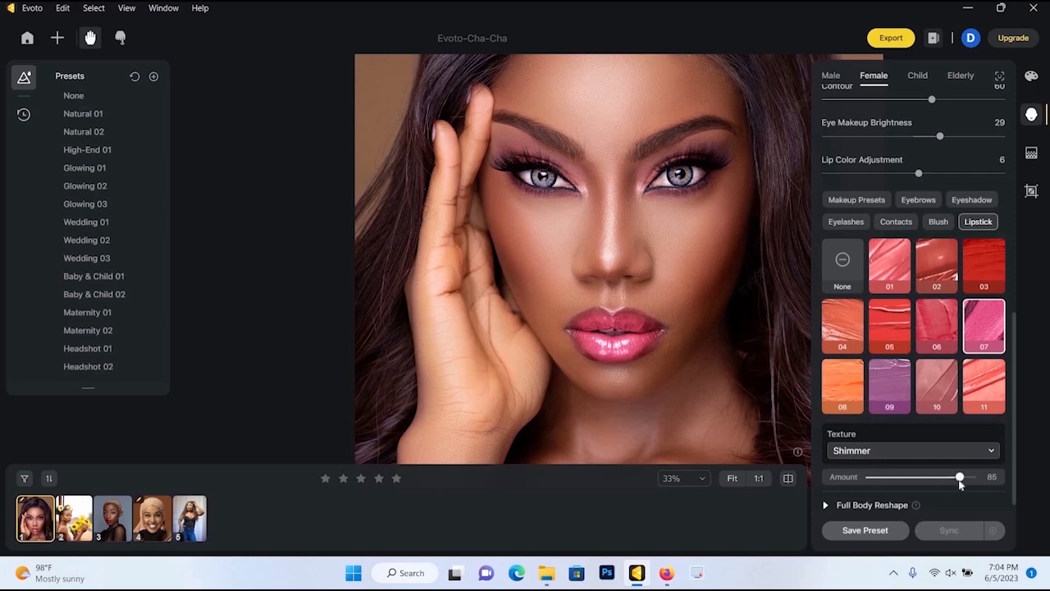
{"action": "left_click_drag", "start_coordinate": [958, 478], "coordinate": [883, 482]}
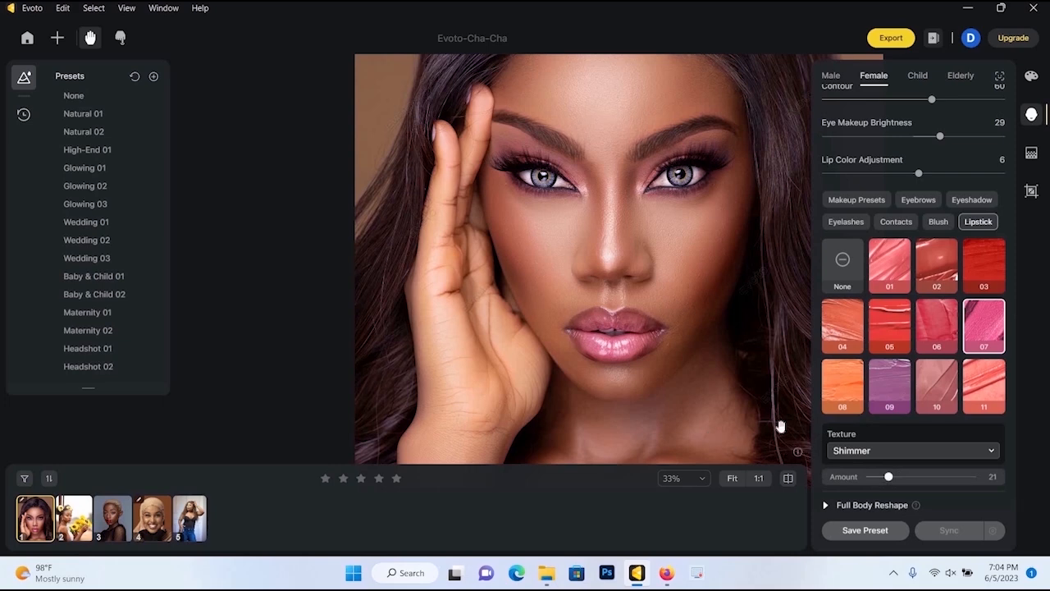
{"action": "scroll", "coordinate": [673, 372], "scroll_direction": "down", "scroll_amount": 2}
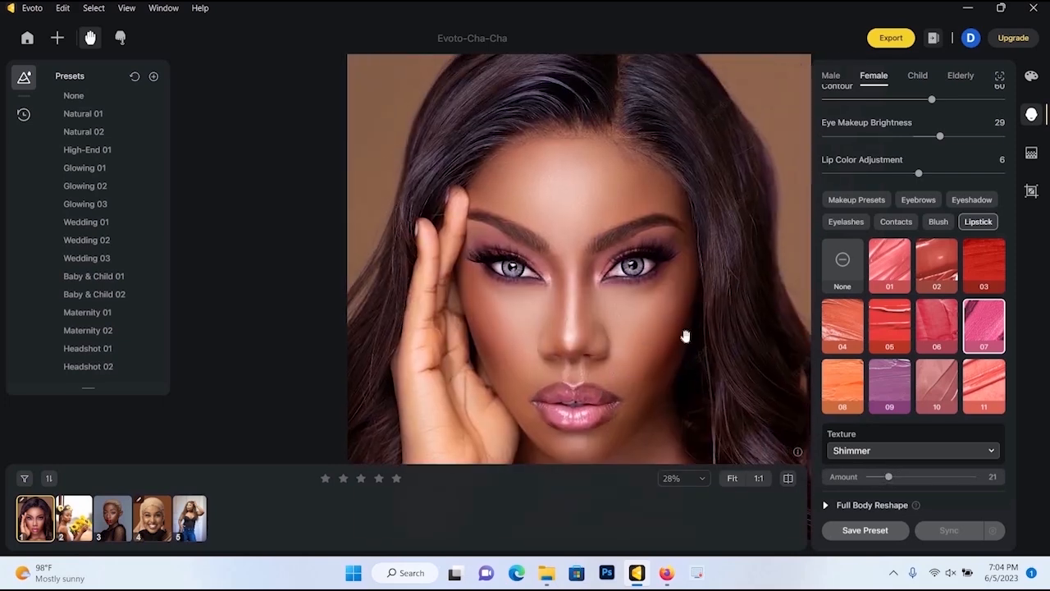
Step: Collapse the Makeup settings and look over the Full Body Reshape options for this portrait
{"action": "scroll", "coordinate": [872, 328], "scroll_direction": "down", "scroll_amount": 1}
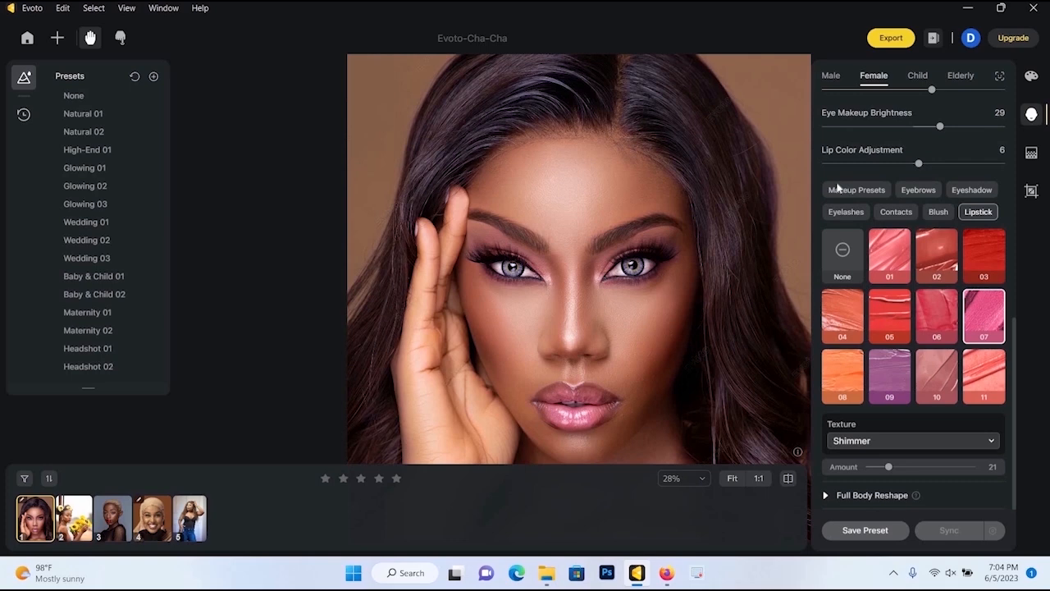
{"action": "scroll", "coordinate": [837, 188], "scroll_direction": "up", "scroll_amount": 1}
{"action": "left_click", "coordinate": [826, 97]}
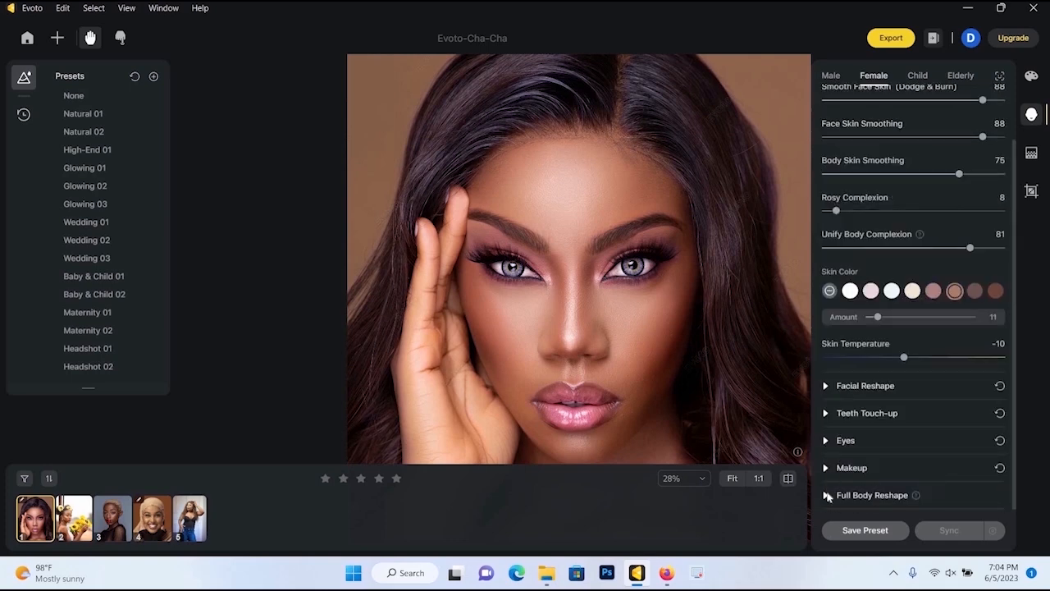
{"action": "left_click", "coordinate": [860, 492]}
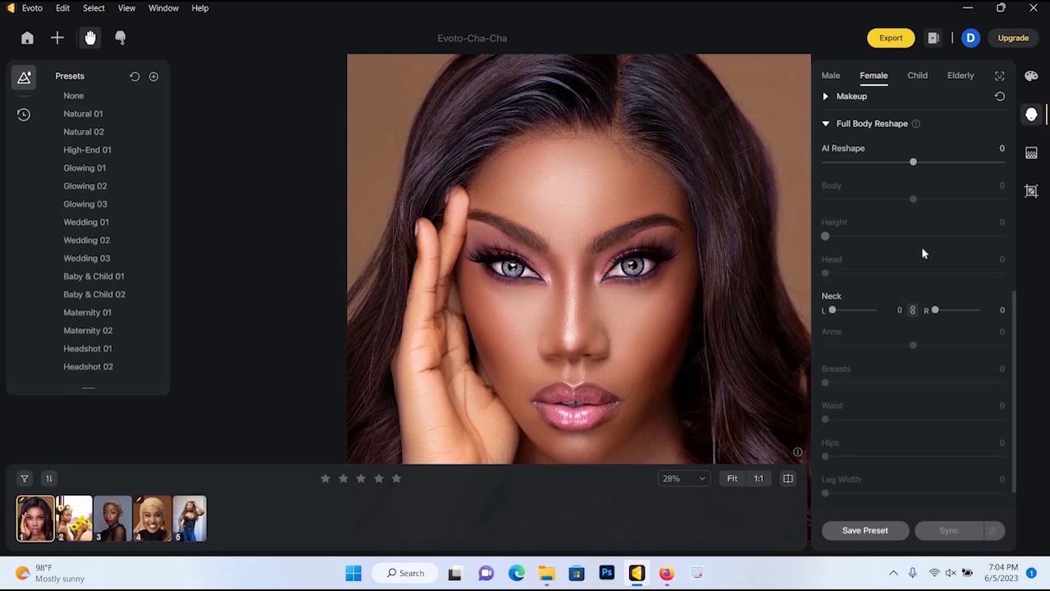
{"action": "left_click", "coordinate": [826, 124]}
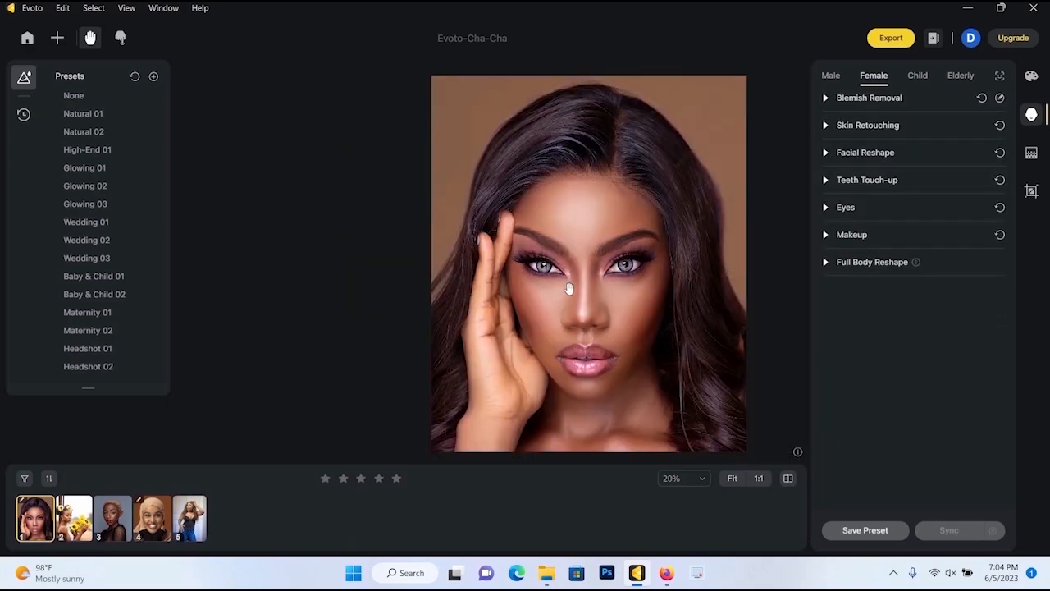
Step: Compare the retouched portrait with the original and inspect the skin, eyes and lips at several magnifications
{"action": "scroll", "coordinate": [668, 319], "scroll_direction": "up", "scroll_amount": 3}
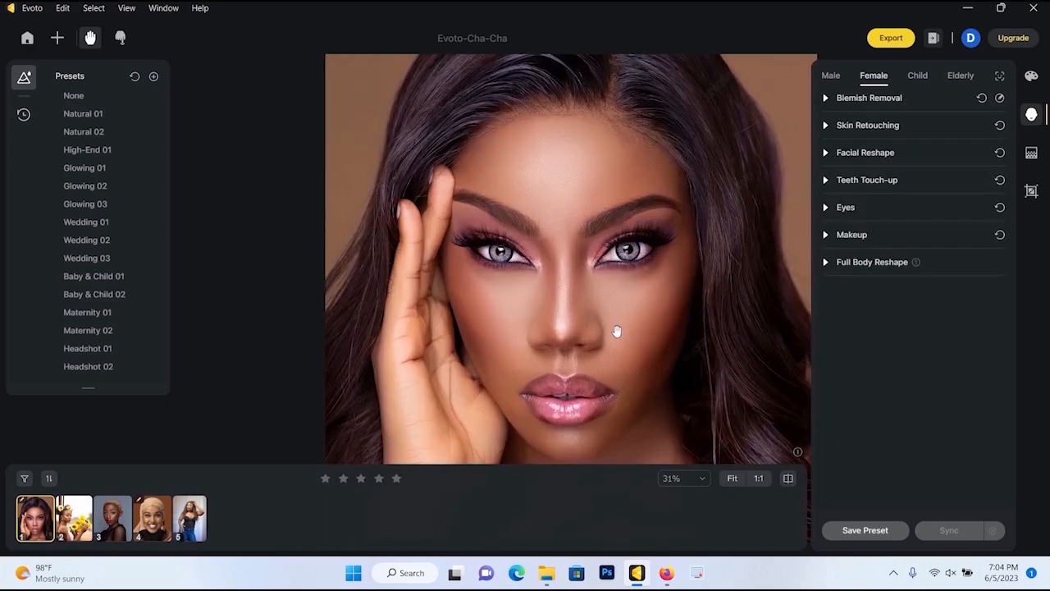
{"action": "left_click", "coordinate": [792, 481]}
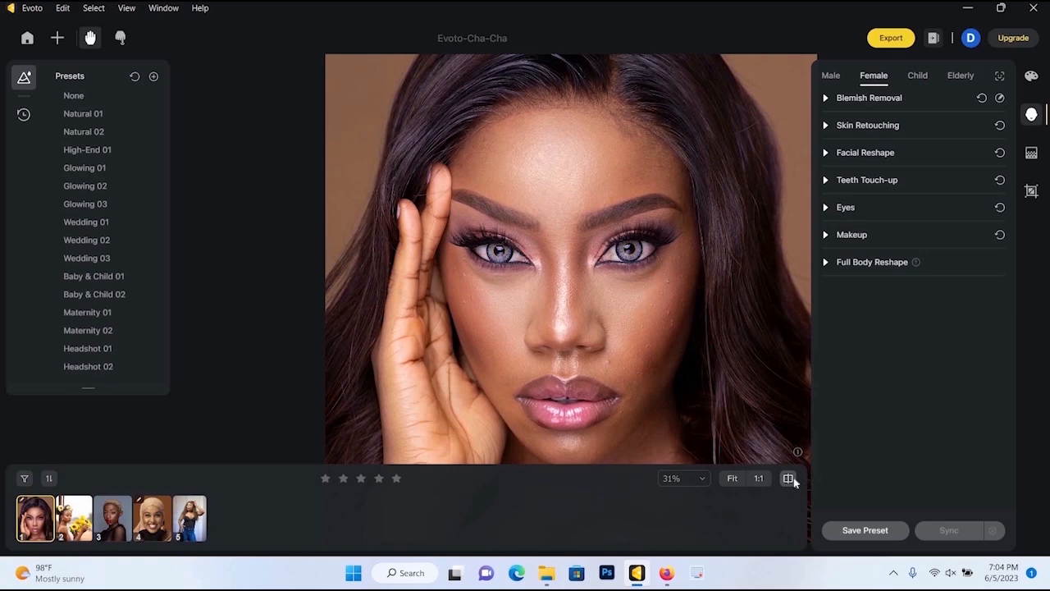
{"action": "left_click", "coordinate": [792, 480]}
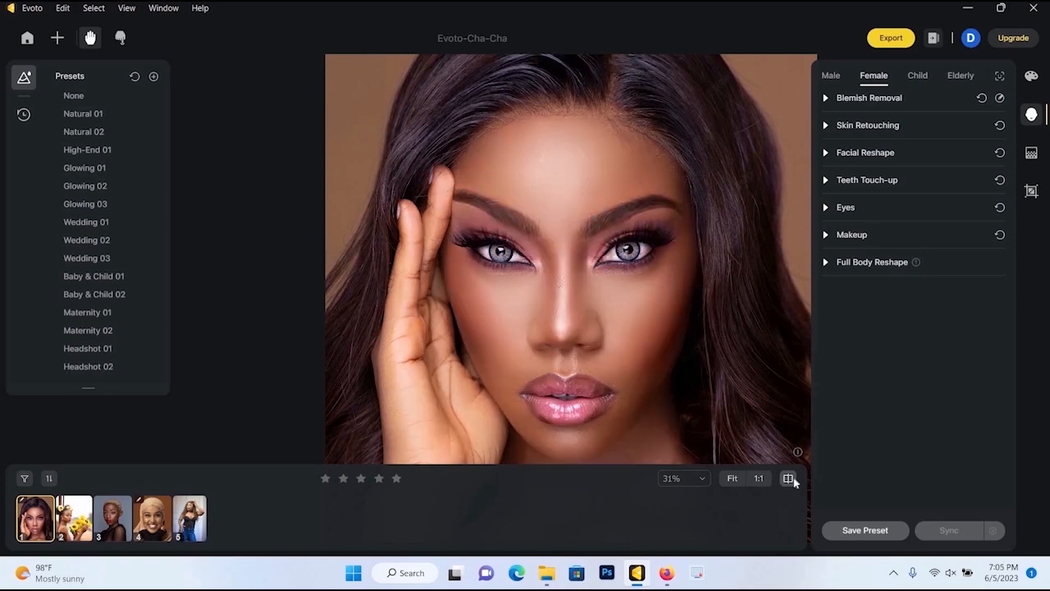
{"action": "scroll", "coordinate": [685, 358], "scroll_direction": "up", "scroll_amount": 3}
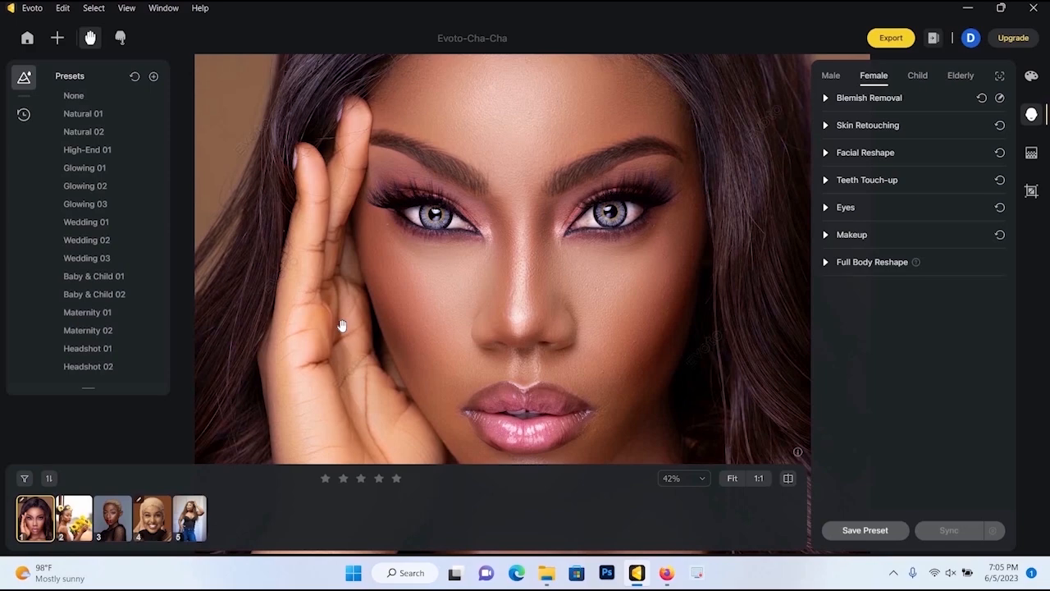
{"action": "scroll", "coordinate": [504, 289], "scroll_direction": "down", "scroll_amount": 3}
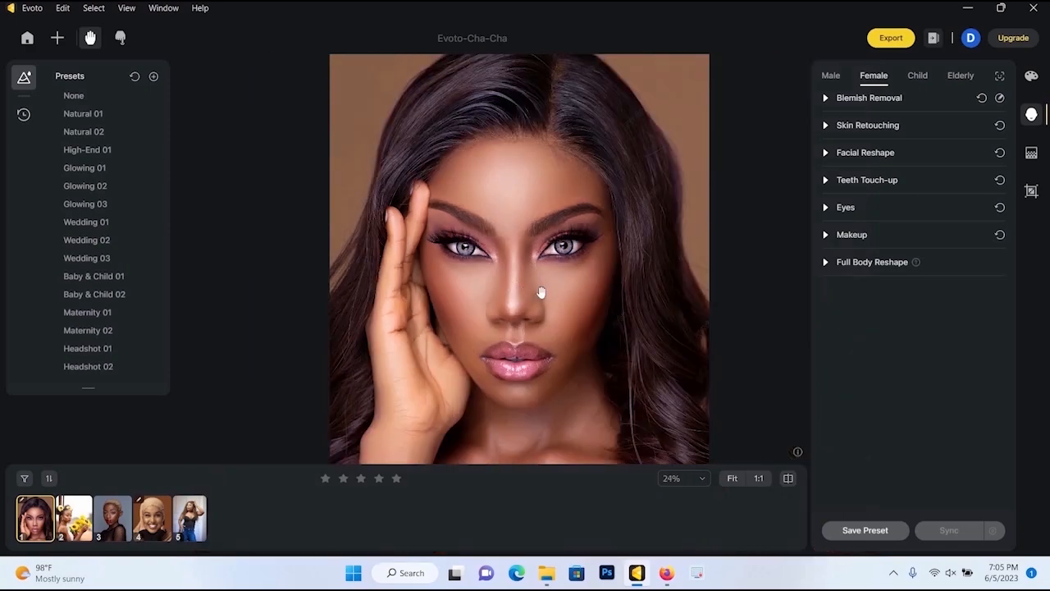
{"action": "scroll", "coordinate": [540, 292], "scroll_direction": "up", "scroll_amount": 2}
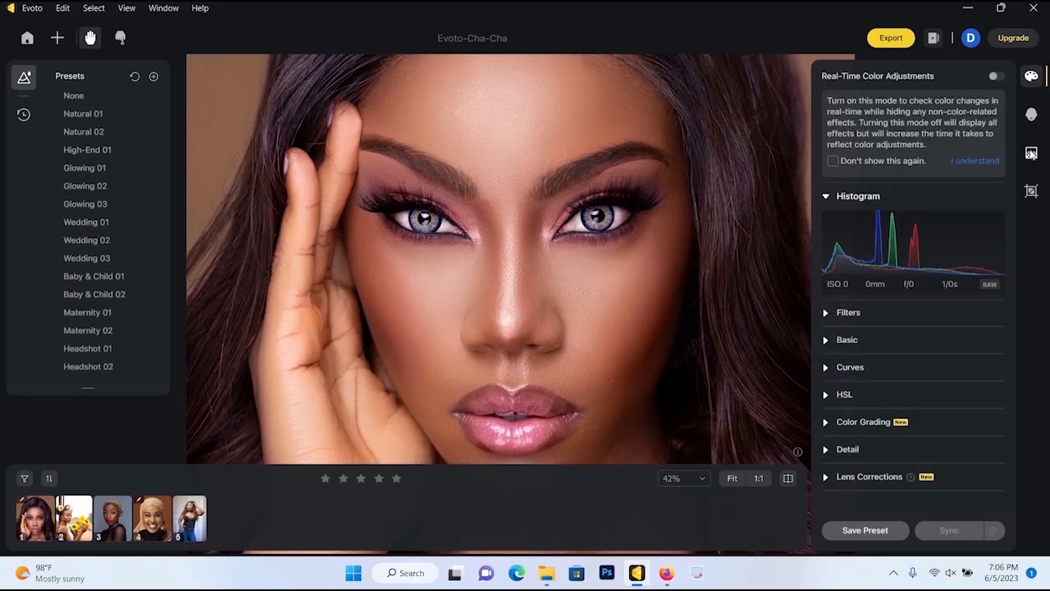
Step: Browse the sky library for the sunflower portrait, apply Bright Blue Skies 08 and compare it with the original
{"action": "left_click", "coordinate": [1031, 153]}
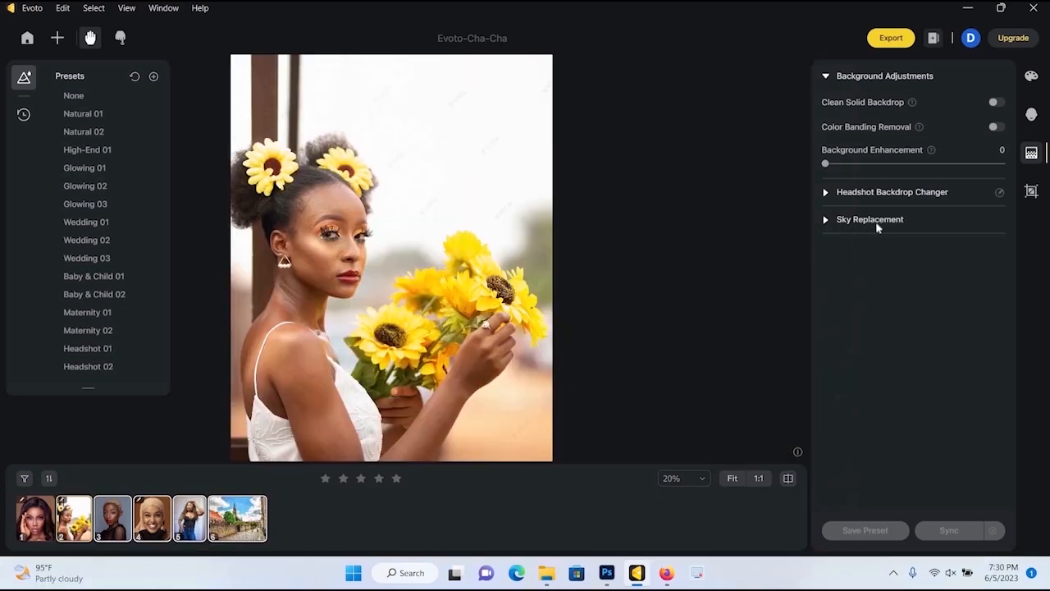
{"action": "left_click", "coordinate": [232, 522]}
{"action": "left_click", "coordinate": [826, 223]}
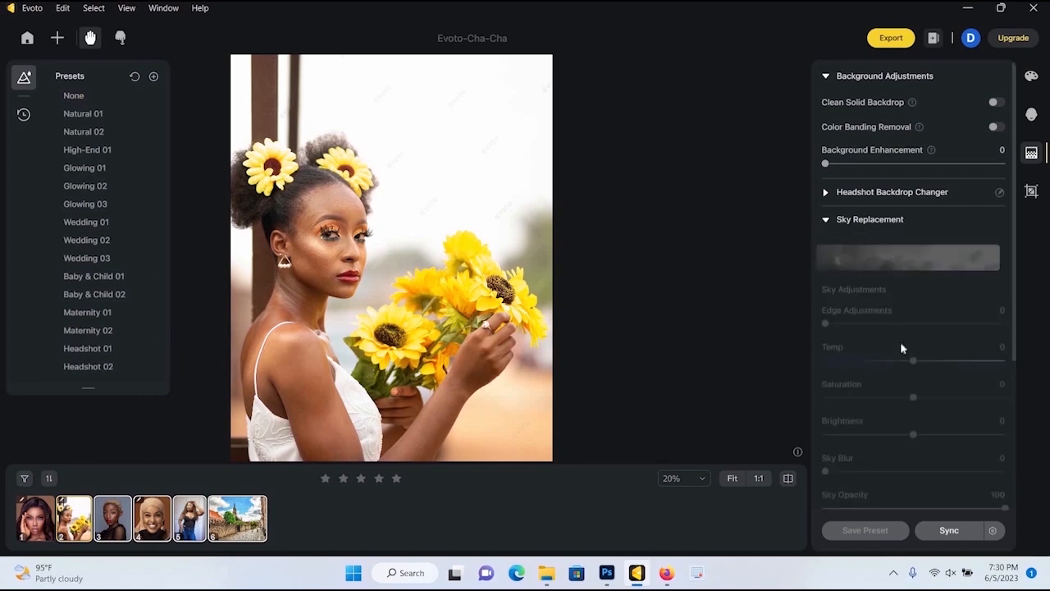
{"action": "left_click", "coordinate": [900, 265]}
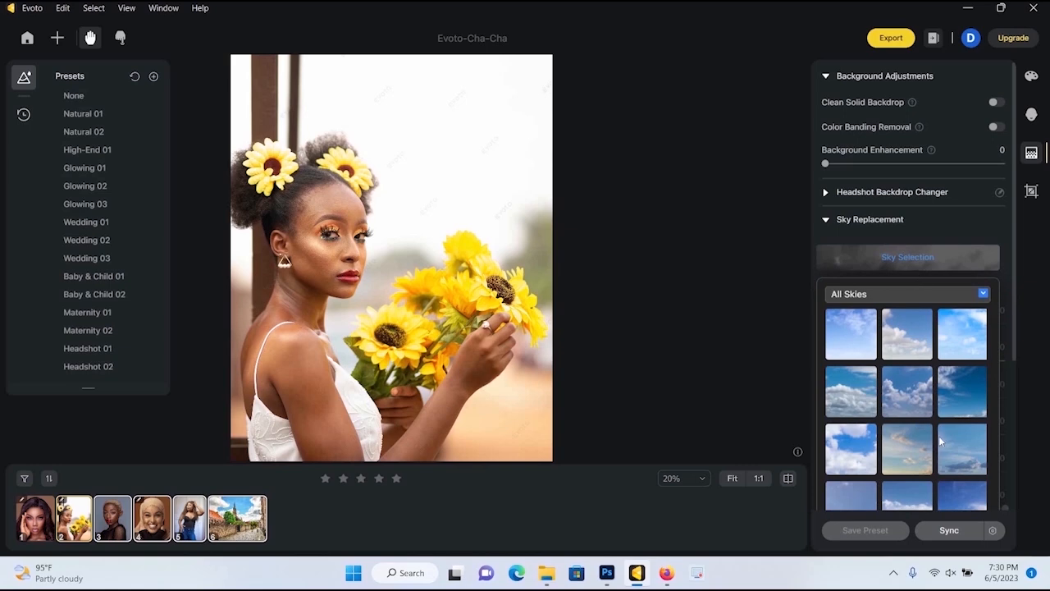
{"action": "scroll", "coordinate": [941, 442], "scroll_direction": "down", "scroll_amount": 5}
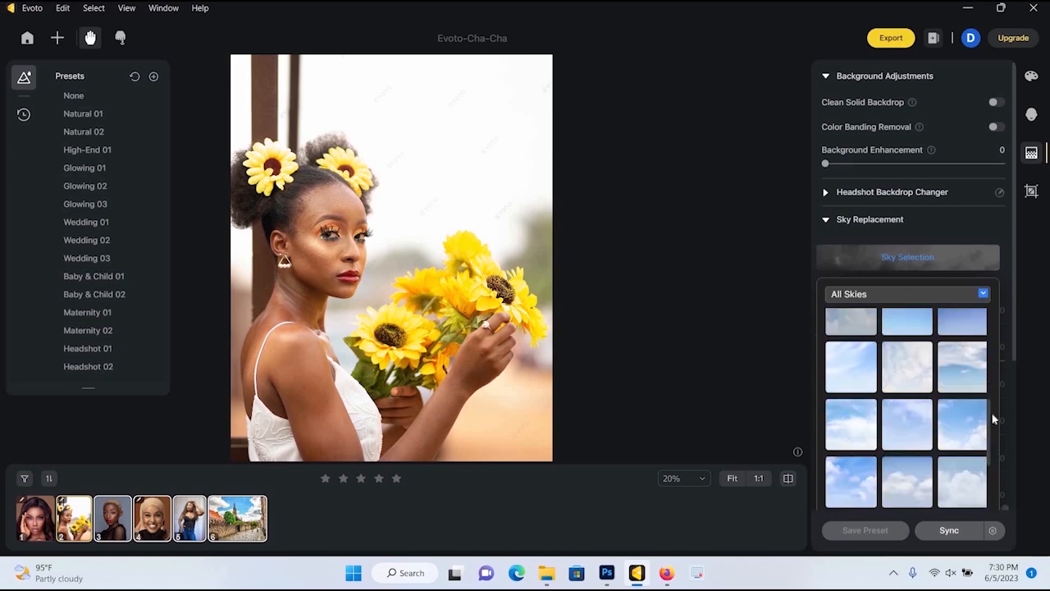
{"action": "scroll", "coordinate": [1016, 367], "scroll_direction": "down", "scroll_amount": 10}
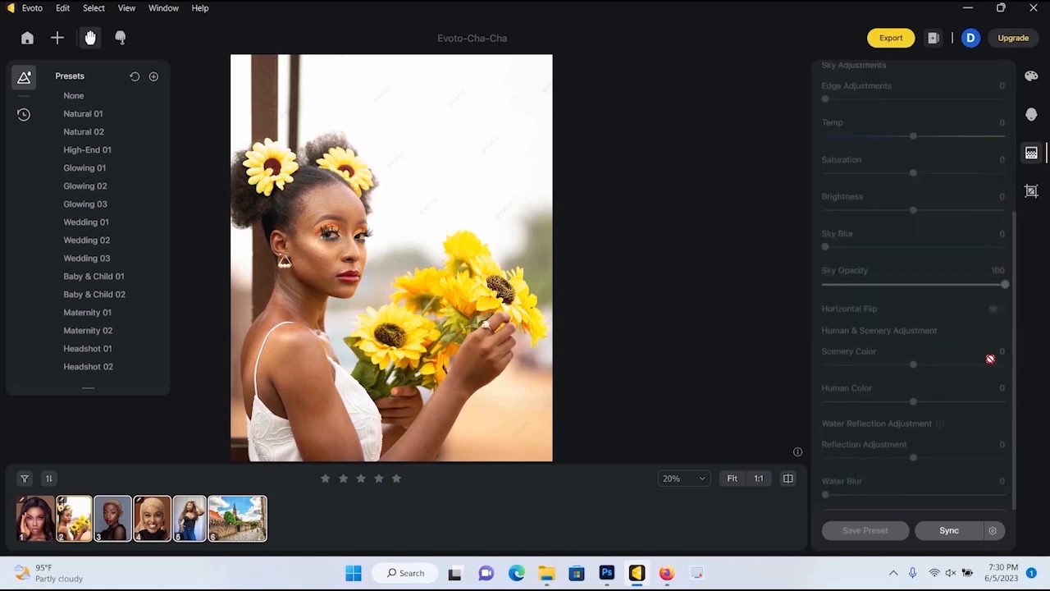
{"action": "scroll", "coordinate": [985, 324], "scroll_direction": "up", "scroll_amount": 3}
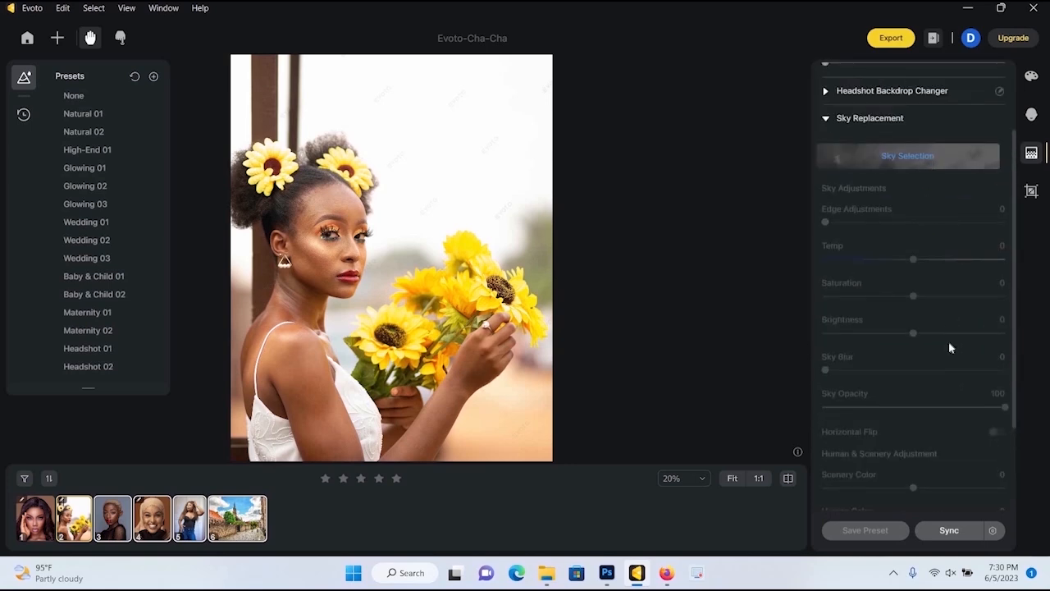
{"action": "left_click", "coordinate": [911, 391]}
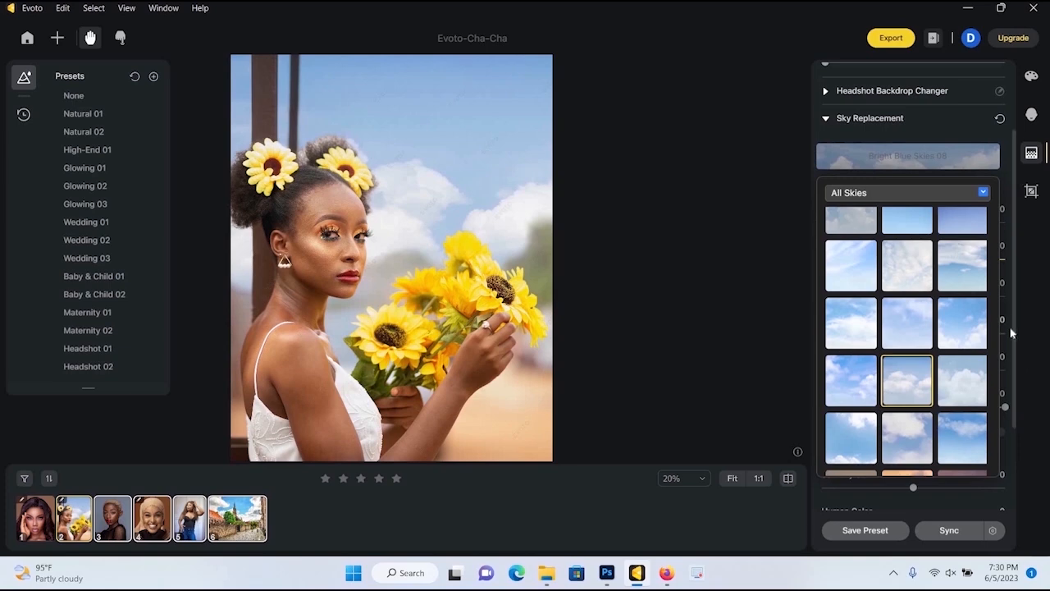
{"action": "left_click", "coordinate": [788, 480]}
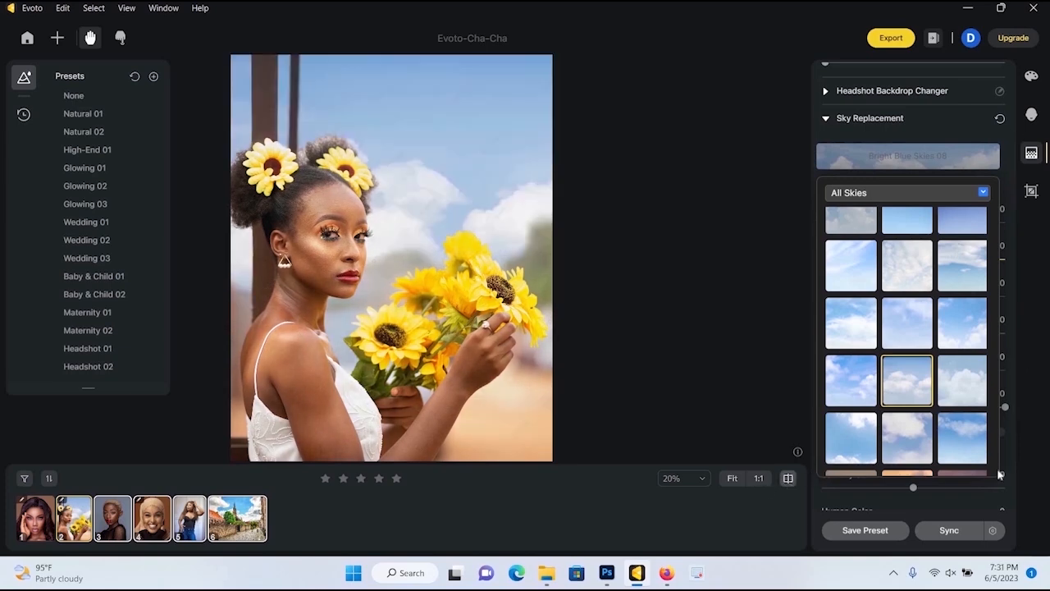
Step: Set the replacement sky's Temp to 8, try Saturation at 100 and -63, and settle on Saturation 28
{"action": "scroll", "coordinate": [1016, 402], "scroll_direction": "down", "scroll_amount": 3}
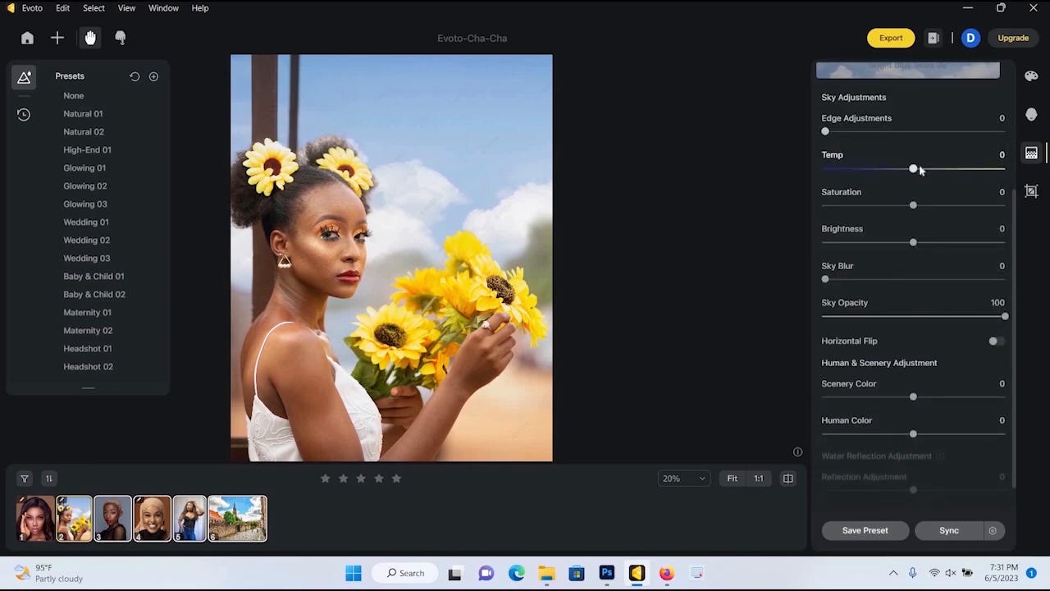
{"action": "left_click_drag", "start_coordinate": [982, 180], "coordinate": [985, 216]}
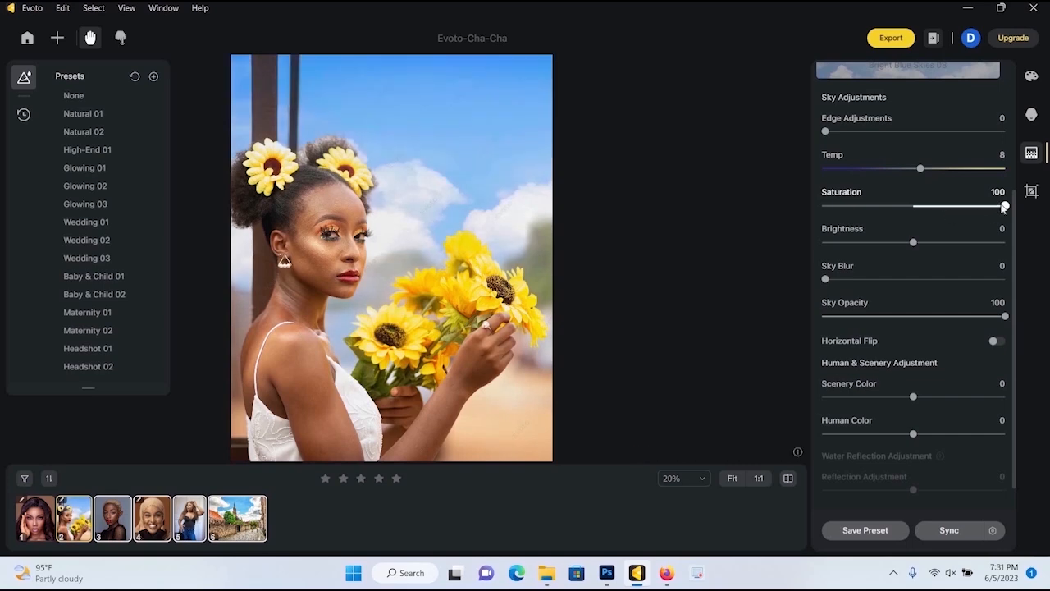
{"action": "left_click_drag", "start_coordinate": [922, 213], "coordinate": [855, 206]}
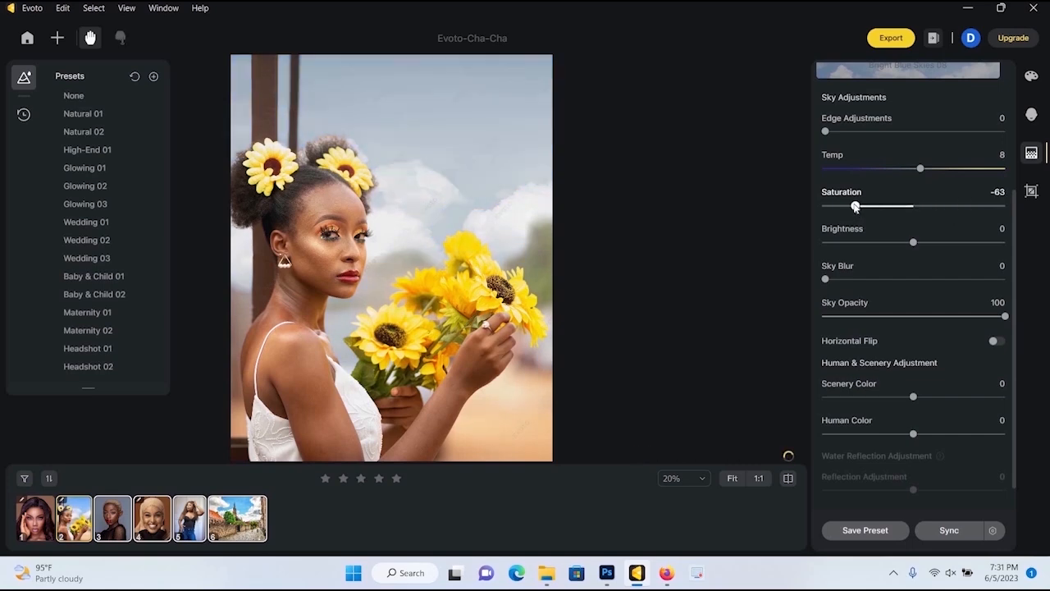
{"action": "left_click_drag", "start_coordinate": [924, 212], "coordinate": [940, 210]}
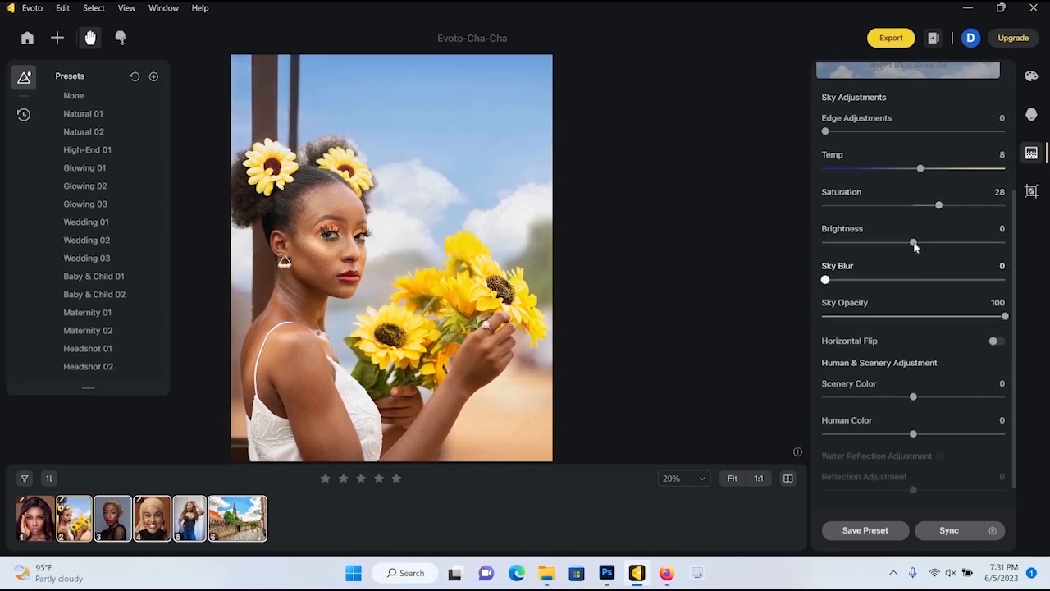
Step: Set the replacement sky's Brightness to -32 and Sky Blur to 21
{"action": "left_click_drag", "start_coordinate": [910, 242], "coordinate": [884, 243]}
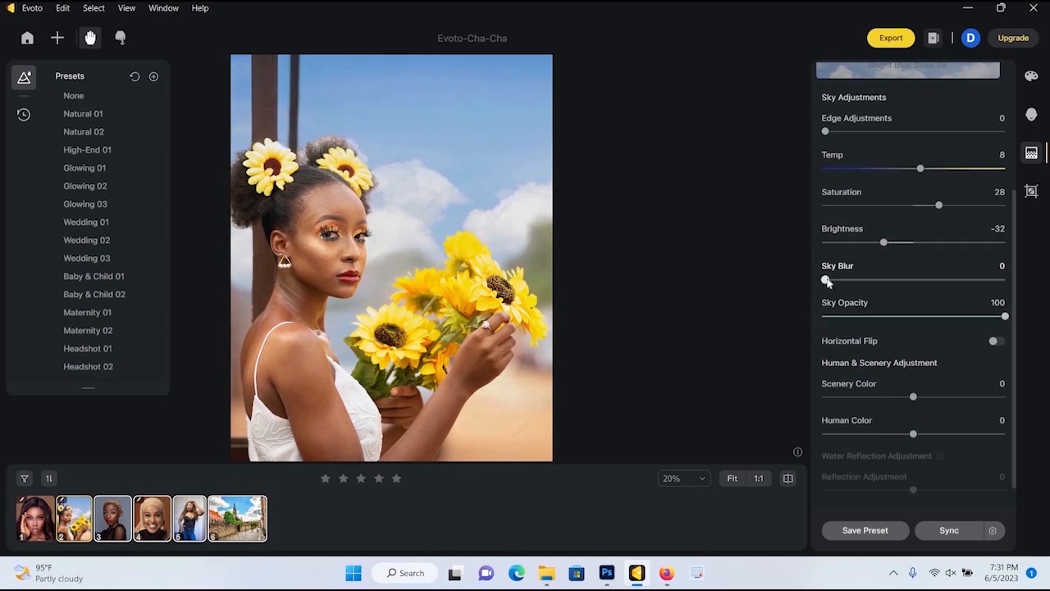
{"action": "left_click_drag", "start_coordinate": [860, 282], "coordinate": [874, 279]}
{"action": "left_click", "coordinate": [858, 280]}
{"action": "left_click_drag", "start_coordinate": [854, 293], "coordinate": [852, 294]}
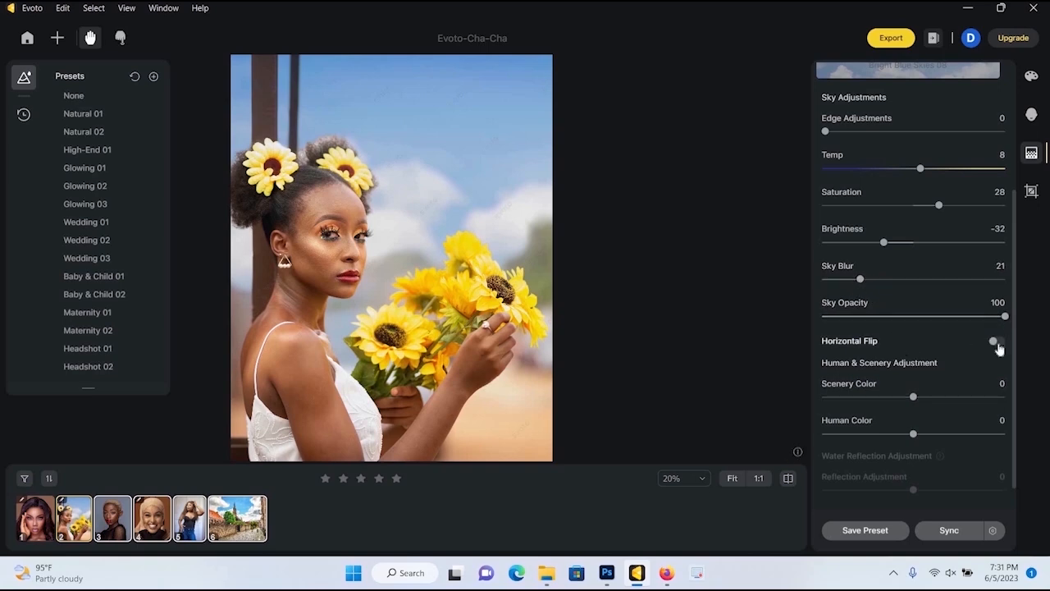
Step: Cool the replacement sky by setting Temp to -49, and inspect it around the subject
{"action": "scroll", "coordinate": [944, 316], "scroll_direction": "up", "scroll_amount": 1}
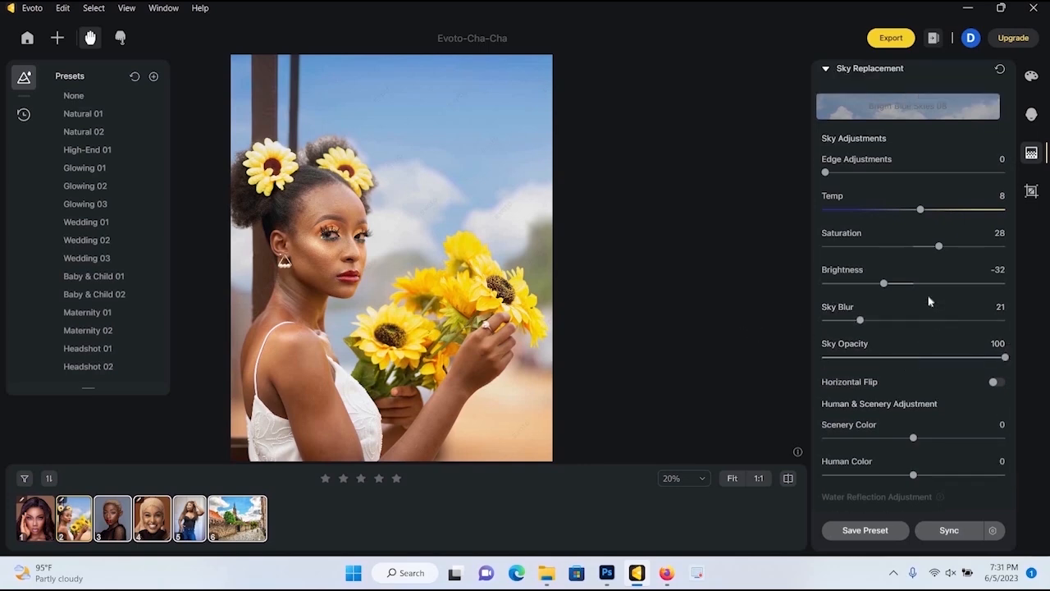
{"action": "left_click", "coordinate": [888, 212]}
{"action": "left_click_drag", "start_coordinate": [887, 214], "coordinate": [866, 236]}
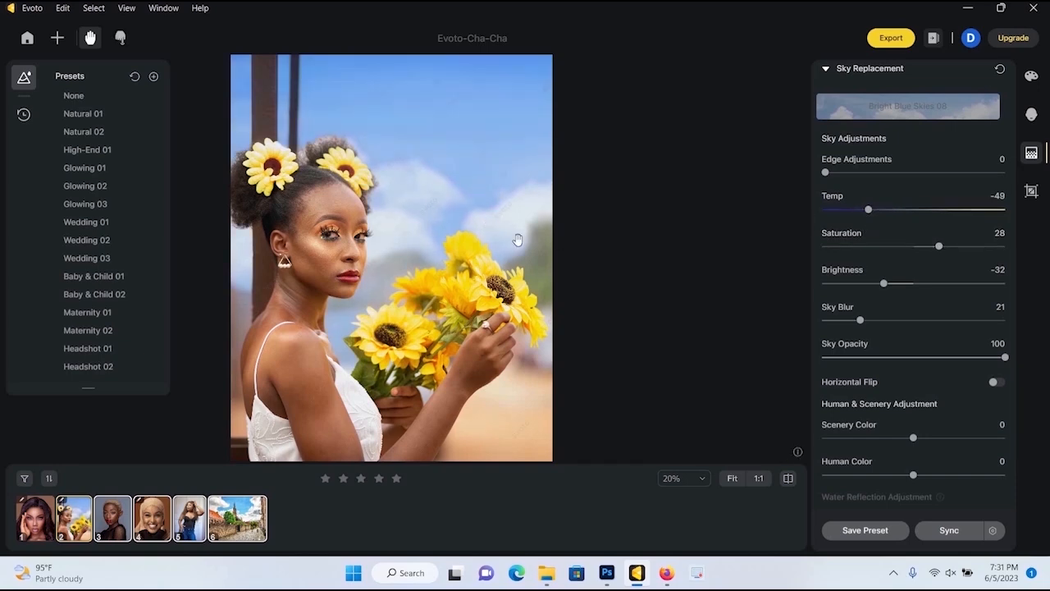
{"action": "scroll", "coordinate": [425, 186], "scroll_direction": "up", "scroll_amount": 4}
{"action": "scroll", "coordinate": [425, 185], "scroll_direction": "down", "scroll_amount": 5}
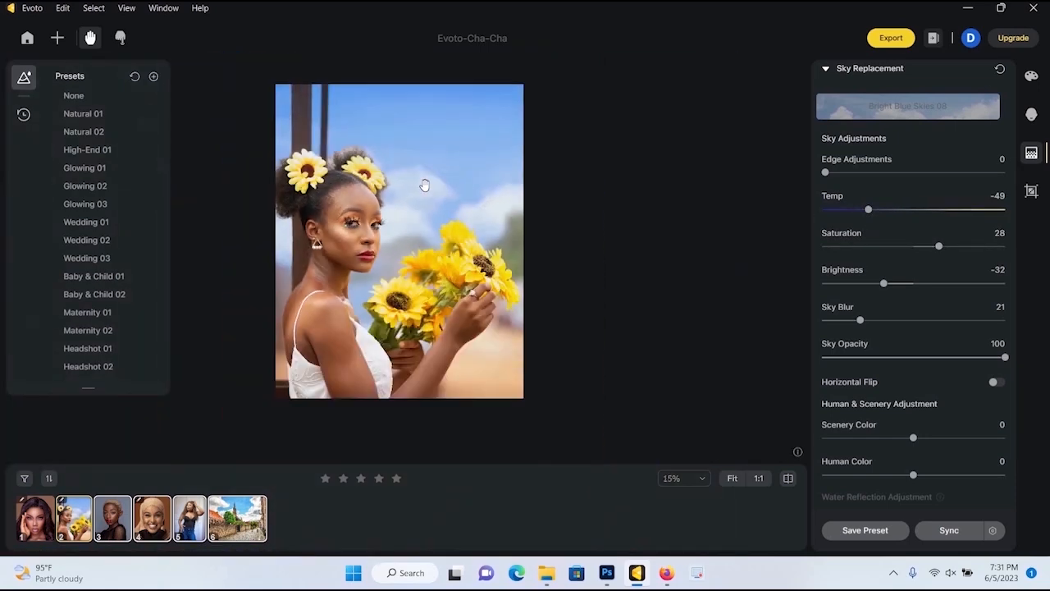
{"action": "scroll", "coordinate": [425, 185], "scroll_direction": "up", "scroll_amount": 2}
Step: Swap the sunflower portrait's sky for a blue sky with thin, wispy clouds
{"action": "scroll", "coordinate": [903, 345], "scroll_direction": "up", "scroll_amount": 3}
{"action": "left_click", "coordinate": [924, 264]}
{"action": "scroll", "coordinate": [975, 364], "scroll_direction": "down", "scroll_amount": 1}
{"action": "left_click", "coordinate": [963, 500]}
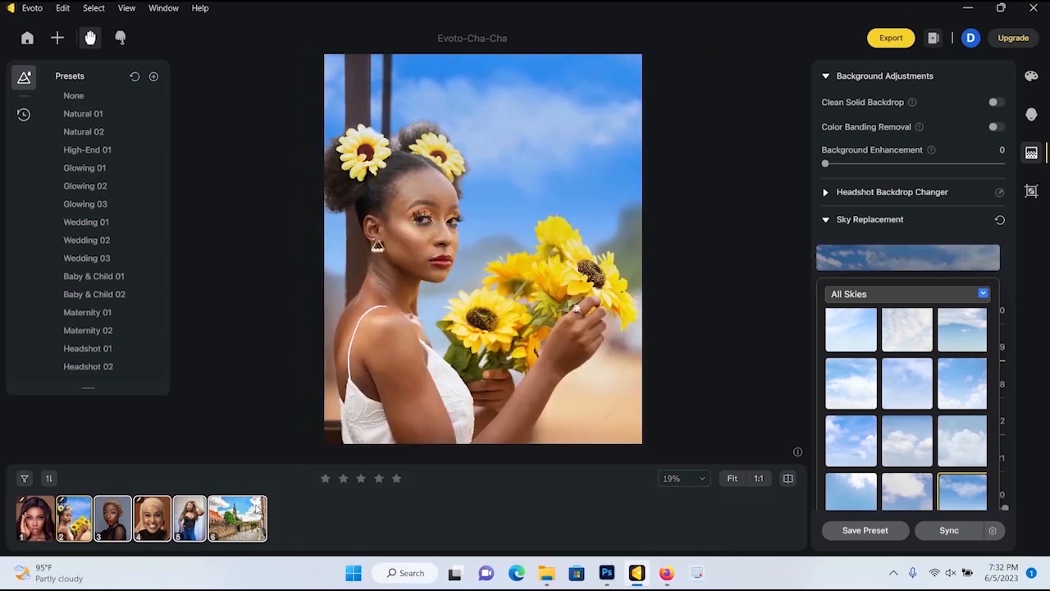
Step: Switch to the cobblestone street photo, try a blue sky with streaky clouds, and apply Bright Blue Skies 04
{"action": "left_click", "coordinate": [237, 517]}
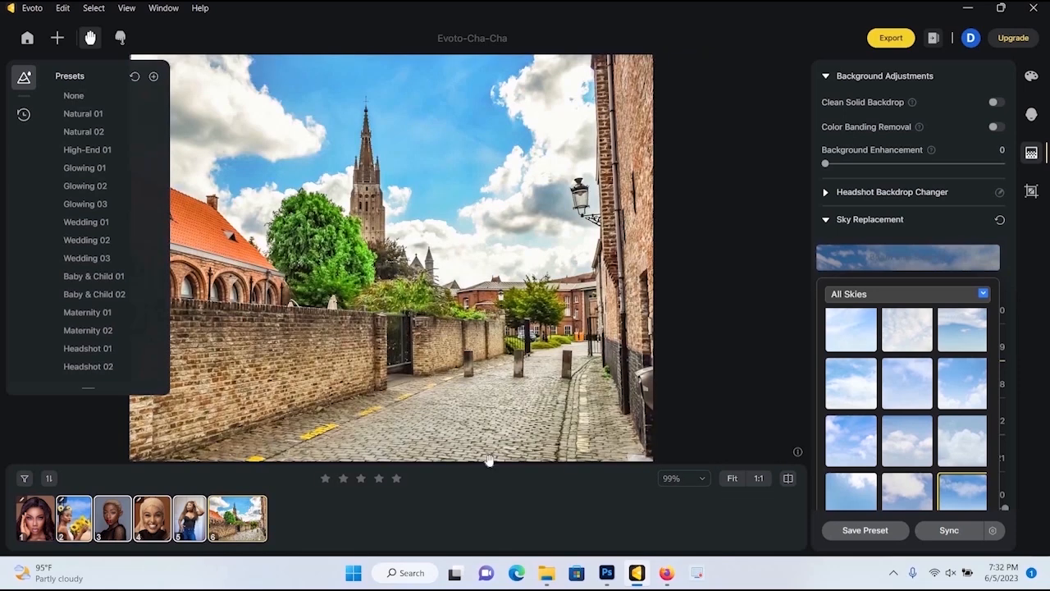
{"action": "left_click", "coordinate": [879, 261]}
{"action": "left_click", "coordinate": [940, 343]}
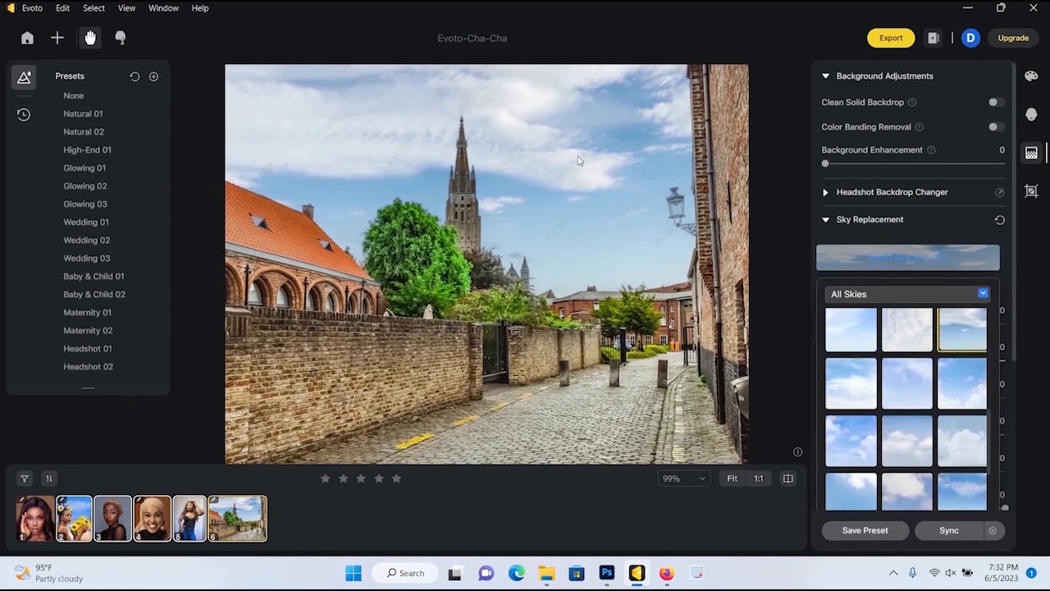
{"action": "left_click", "coordinate": [849, 399]}
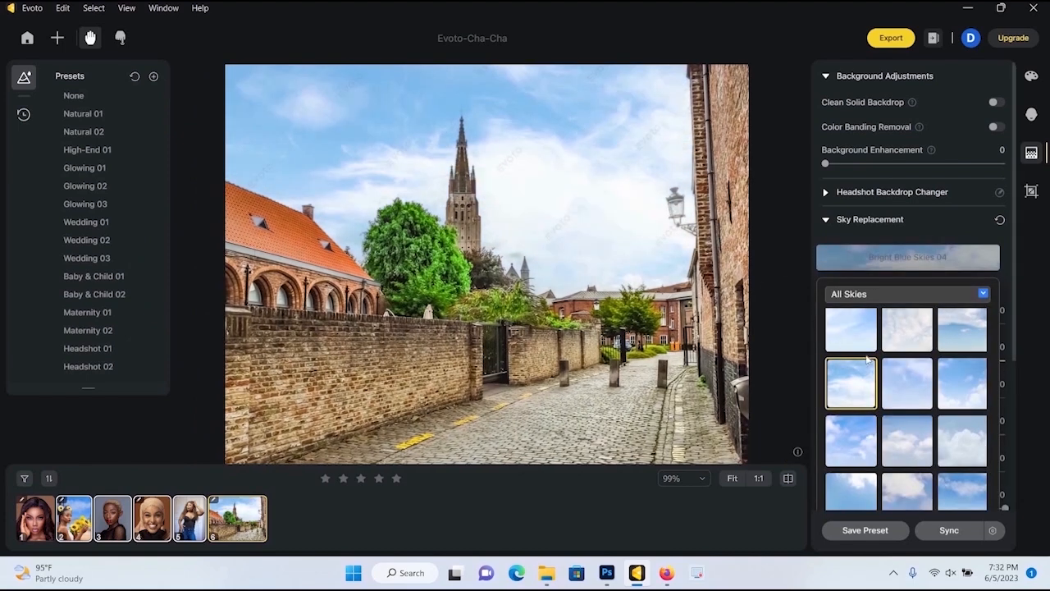
Step: Try a golden sunset sky with dark clouds and a dramatic grey cloudy sky on the street photo
{"action": "scroll", "coordinate": [946, 465], "scroll_direction": "down", "scroll_amount": 5}
{"action": "left_click", "coordinate": [863, 465]}
{"action": "scroll", "coordinate": [915, 442], "scroll_direction": "down", "scroll_amount": 3}
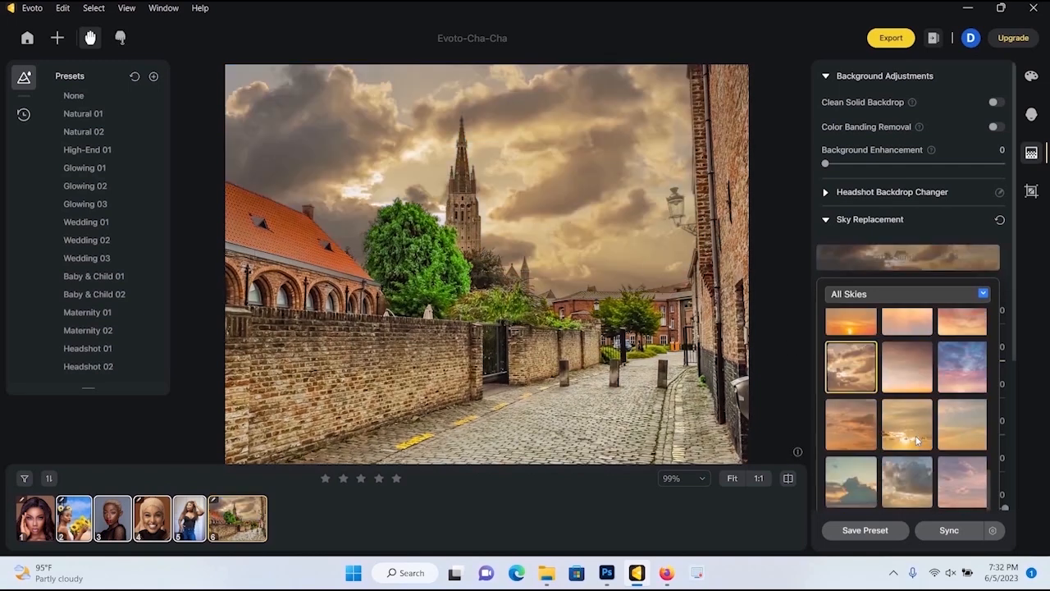
{"action": "left_click", "coordinate": [911, 439]}
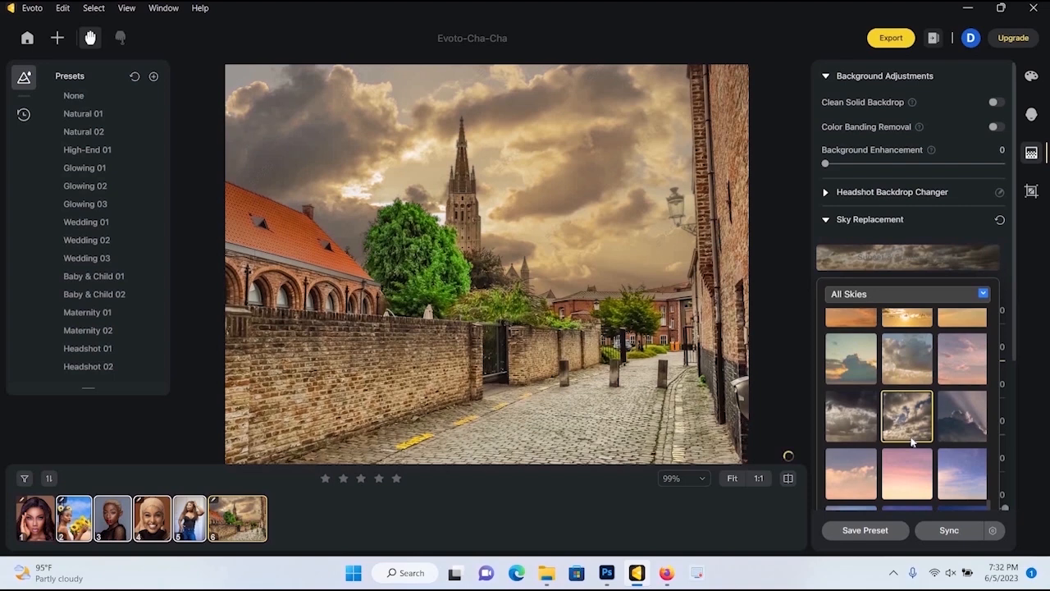
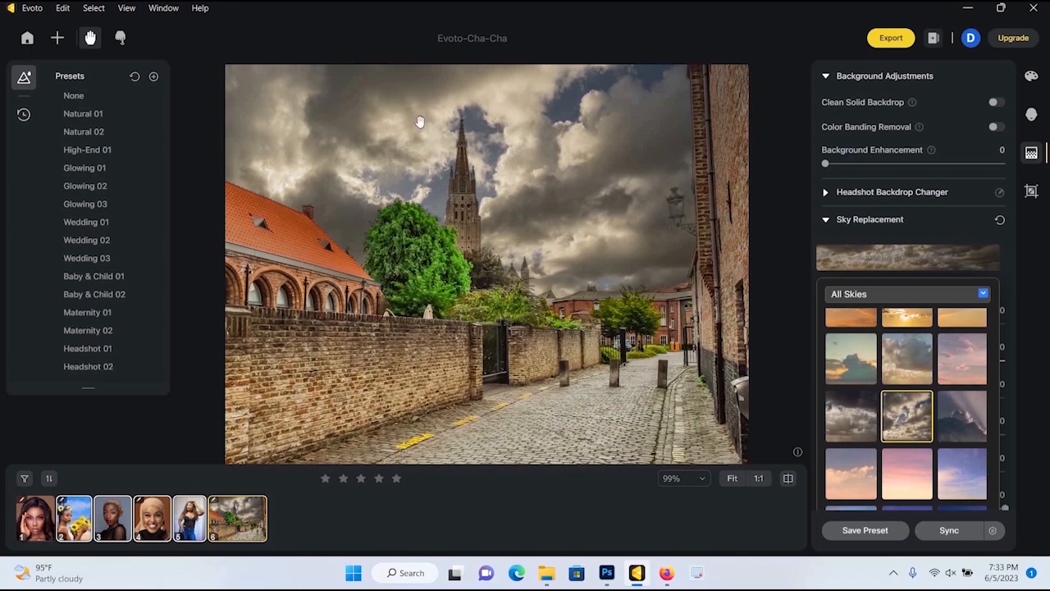
Step: Try the starry Milky Way night sky on the street photo and inspect it around the church tower
{"action": "scroll", "coordinate": [925, 415], "scroll_direction": "down", "scroll_amount": 2}
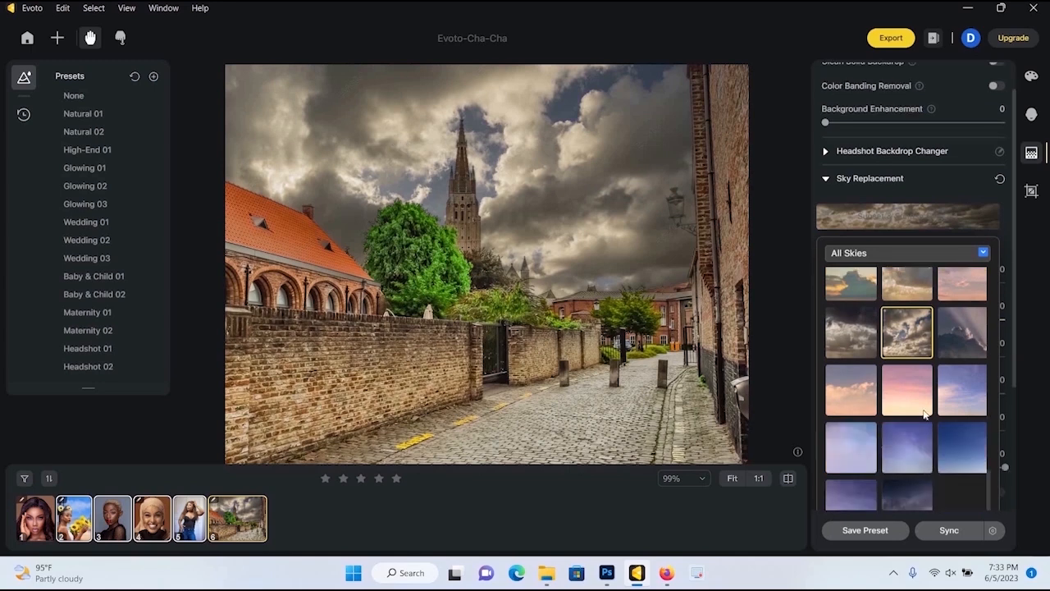
{"action": "scroll", "coordinate": [926, 416], "scroll_direction": "down", "scroll_amount": 4}
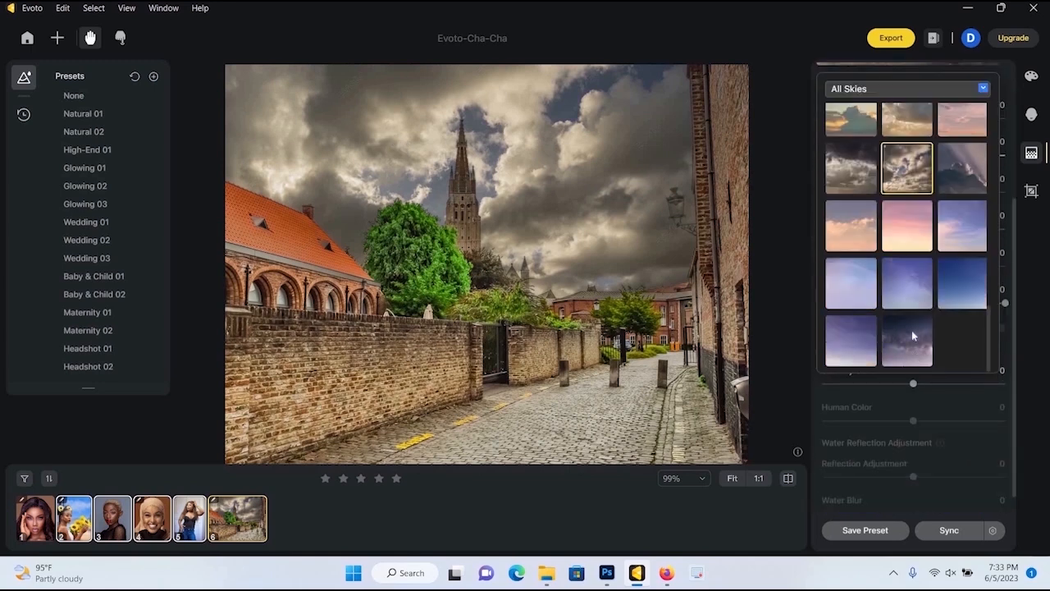
{"action": "left_click", "coordinate": [909, 336]}
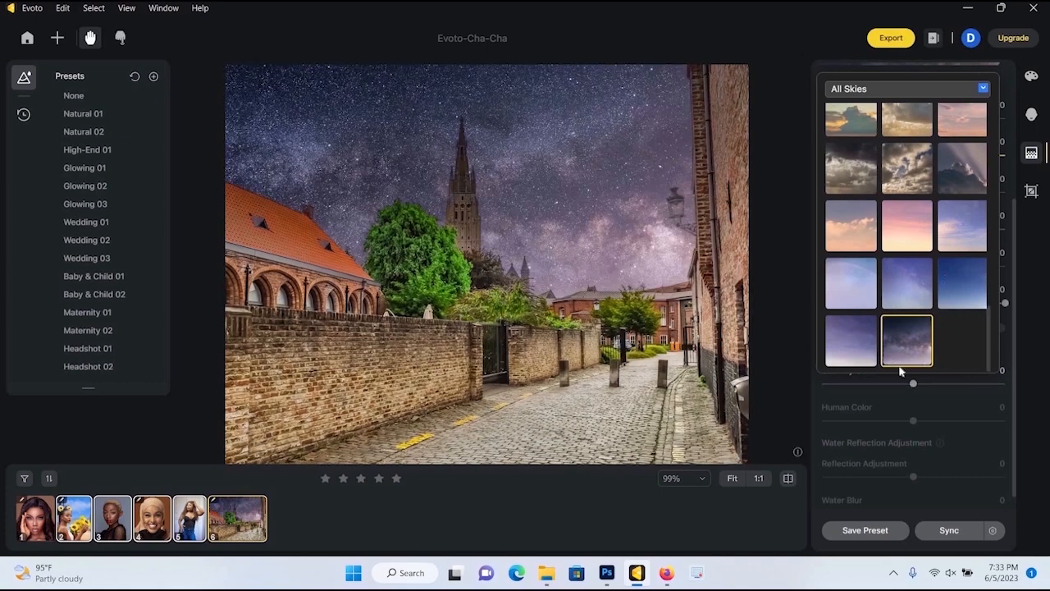
{"action": "scroll", "coordinate": [489, 182], "scroll_direction": "up", "scroll_amount": 5}
{"action": "scroll", "coordinate": [490, 181], "scroll_direction": "down", "scroll_amount": 4}
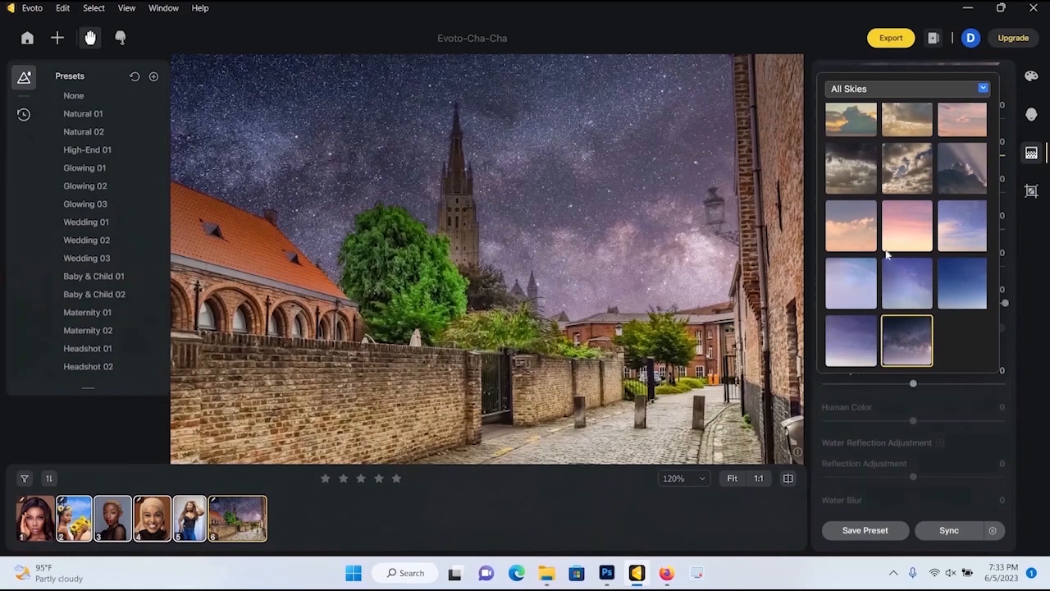
Step: Apply the dark stormy sky with light rays to the street photo and inspect the blend
{"action": "left_click", "coordinate": [850, 182]}
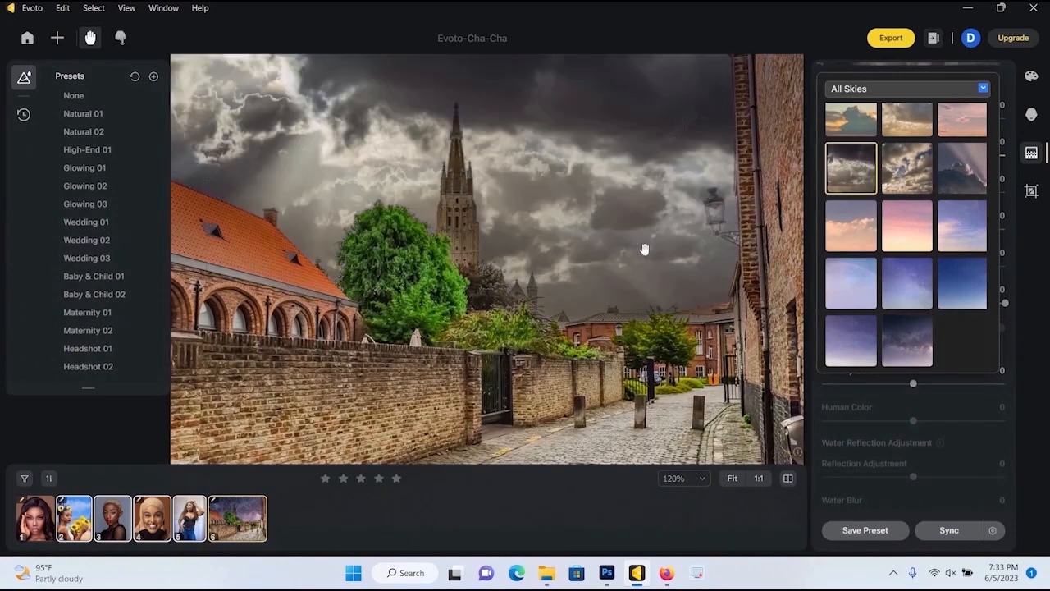
{"action": "scroll", "coordinate": [555, 262], "scroll_direction": "up", "scroll_amount": 2}
{"action": "scroll", "coordinate": [558, 263], "scroll_direction": "down", "scroll_amount": 3}
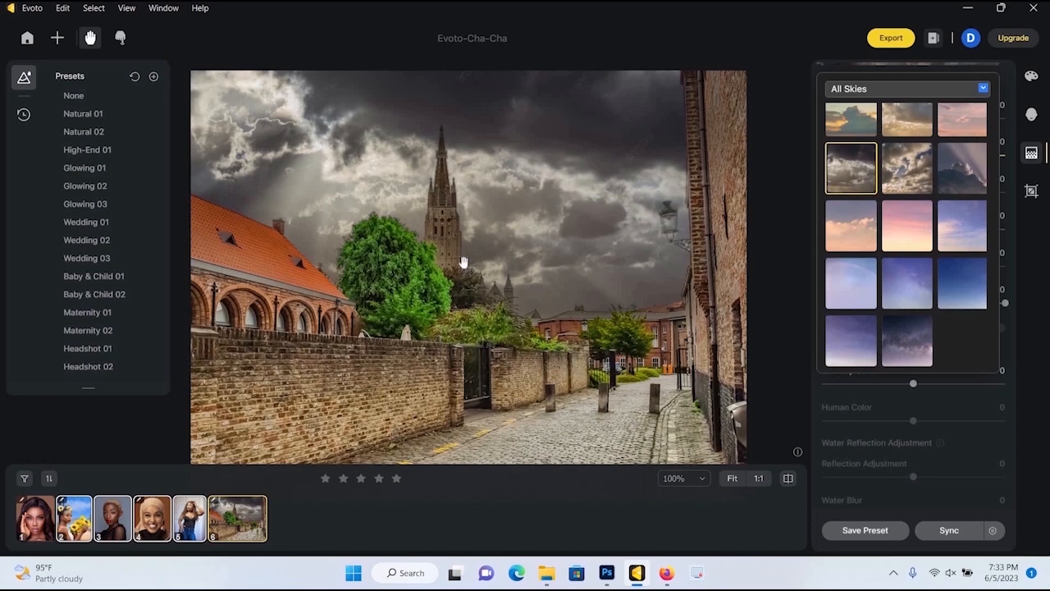
{"action": "scroll", "coordinate": [886, 281], "scroll_direction": "down", "scroll_amount": 1}
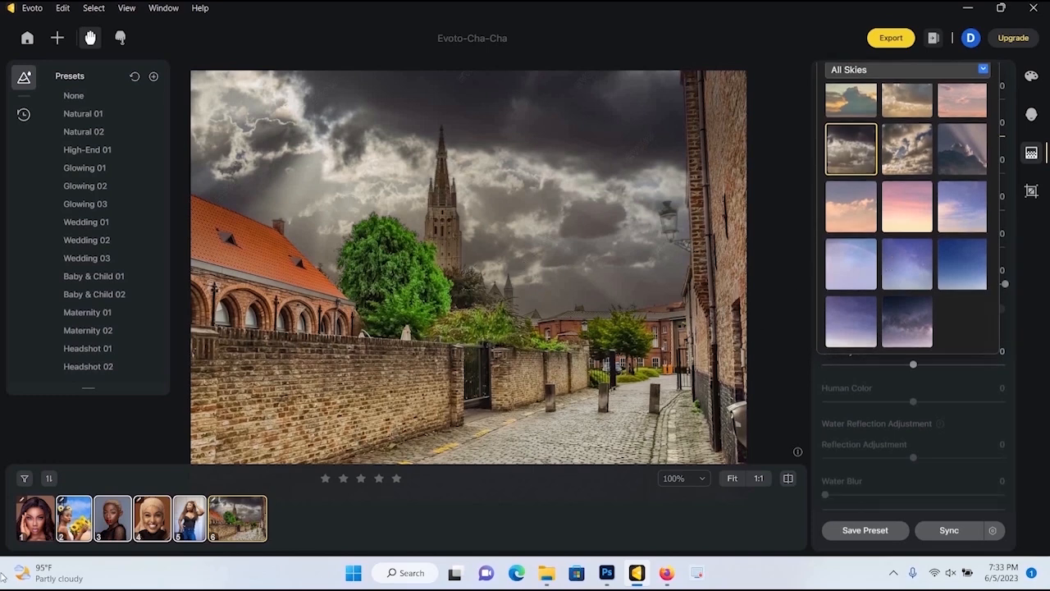
Step: Return to the sunflower portrait and collapse the Sky Replacement and Background Adjustments settings
{"action": "left_click", "coordinate": [36, 531]}
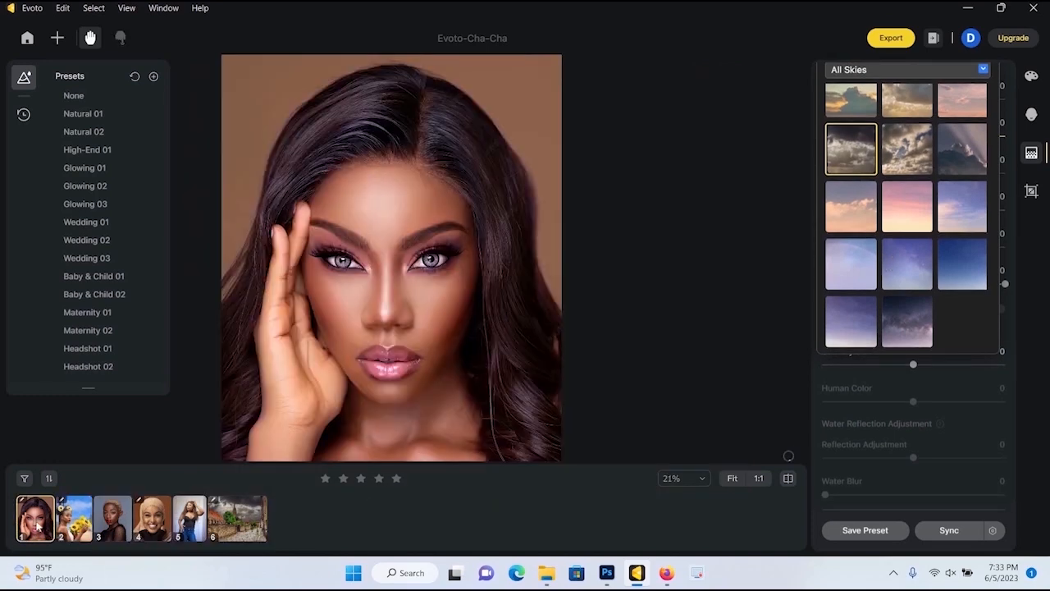
{"action": "left_click", "coordinate": [75, 534]}
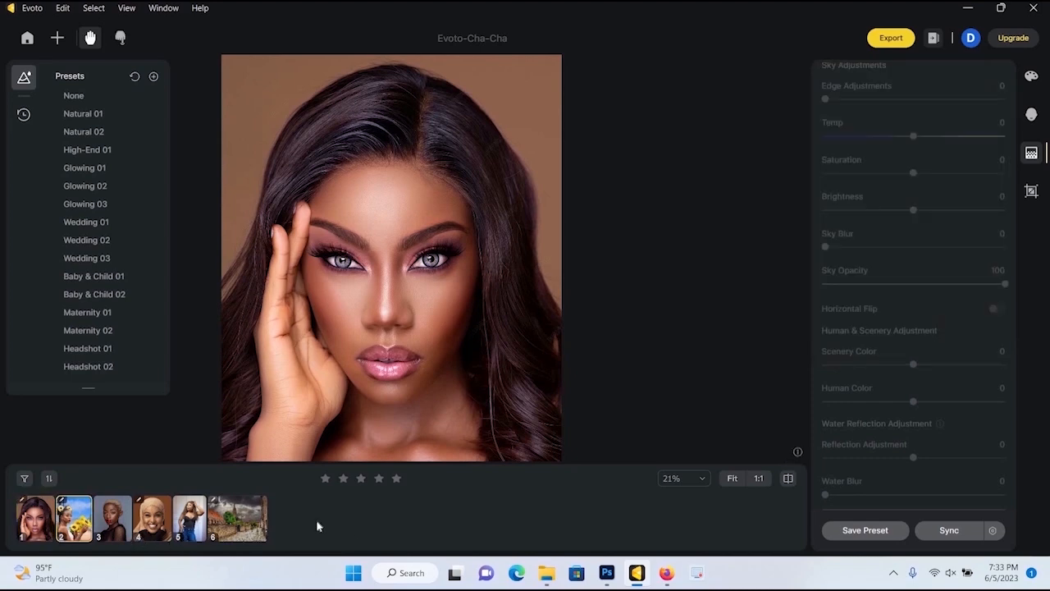
{"action": "scroll", "coordinate": [984, 220], "scroll_direction": "up", "scroll_amount": 5}
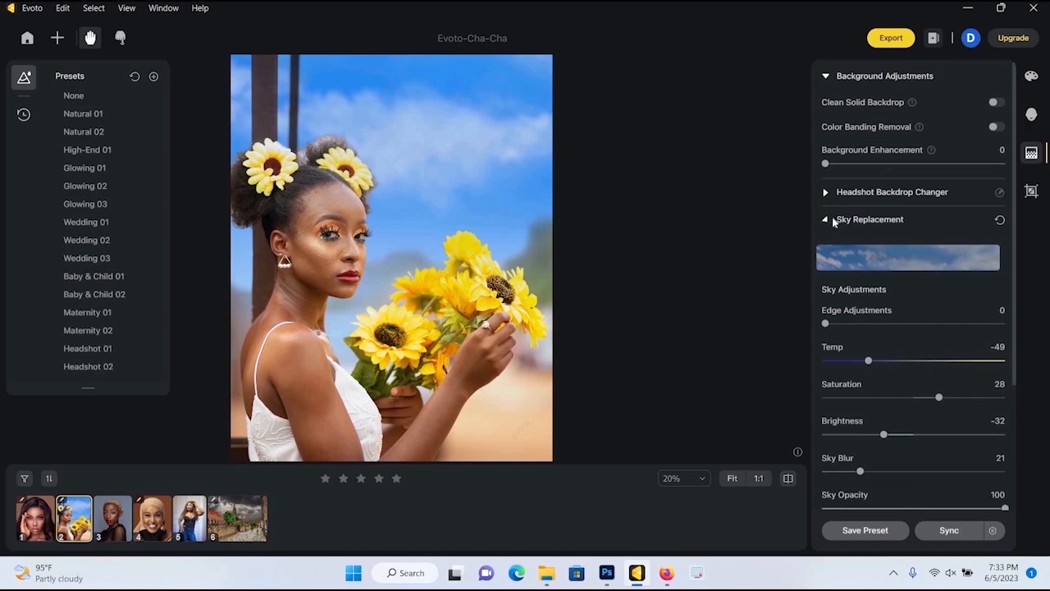
{"action": "left_click", "coordinate": [827, 219]}
{"action": "left_click", "coordinate": [825, 77]}
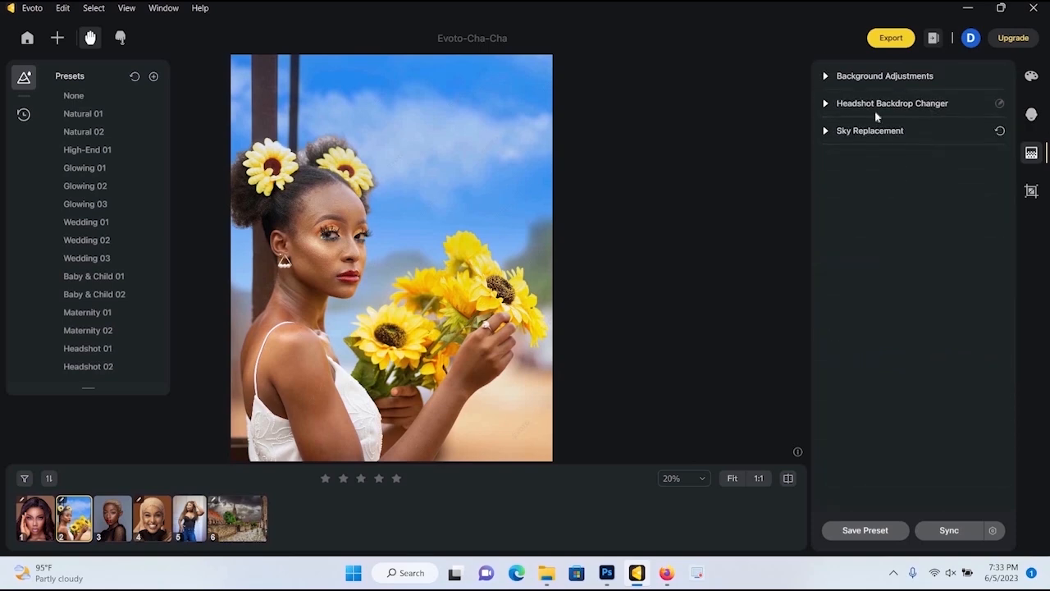
Step: Apply the P02 portrait filter to the sunflower portrait and browse the full filter collection down to the black-and-white group
{"action": "left_click", "coordinate": [1032, 76]}
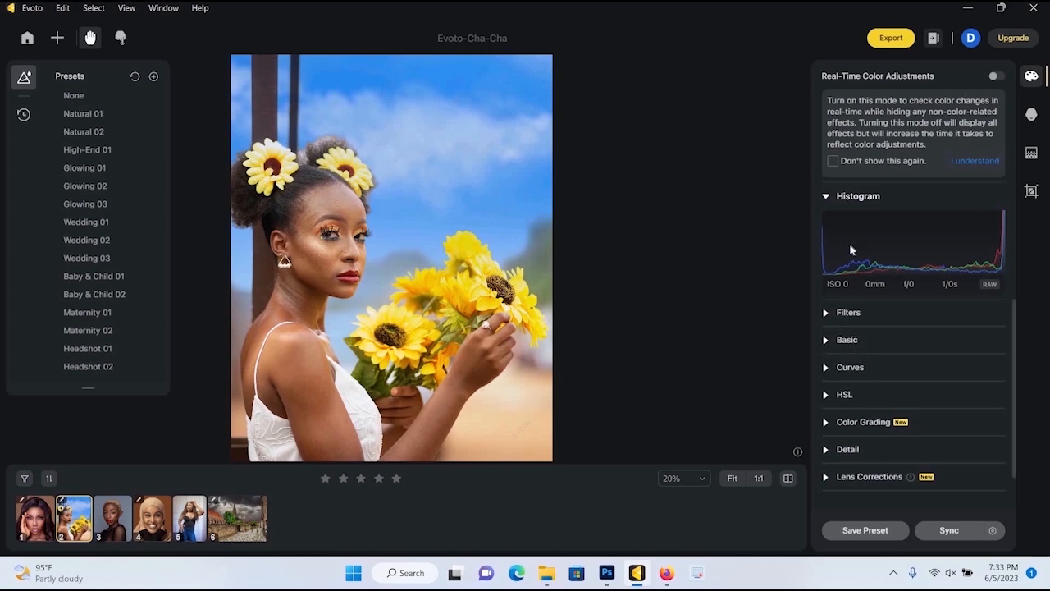
{"action": "left_click", "coordinate": [830, 314]}
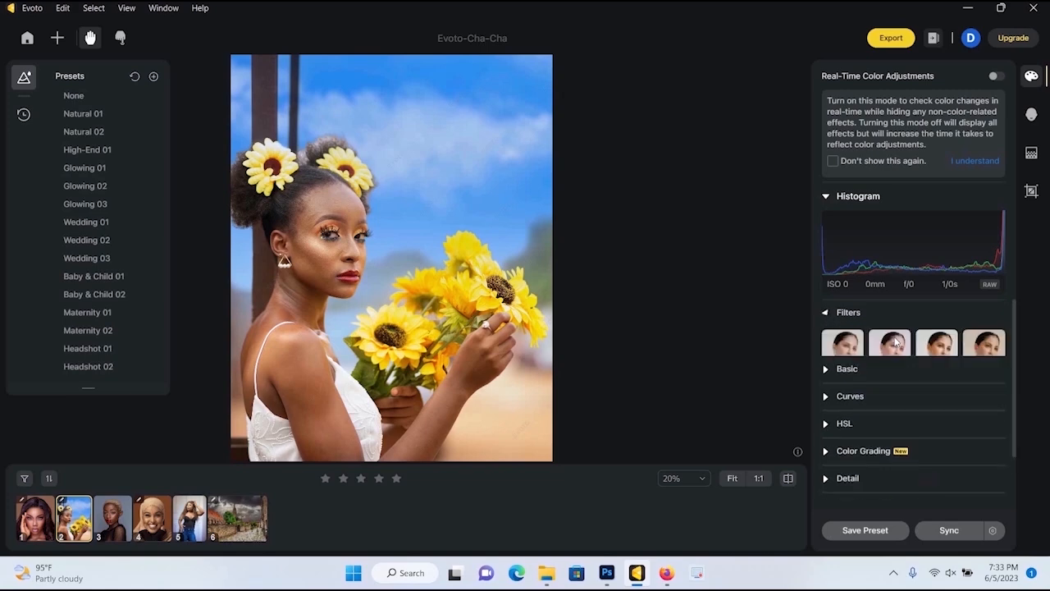
{"action": "left_click", "coordinate": [901, 364]}
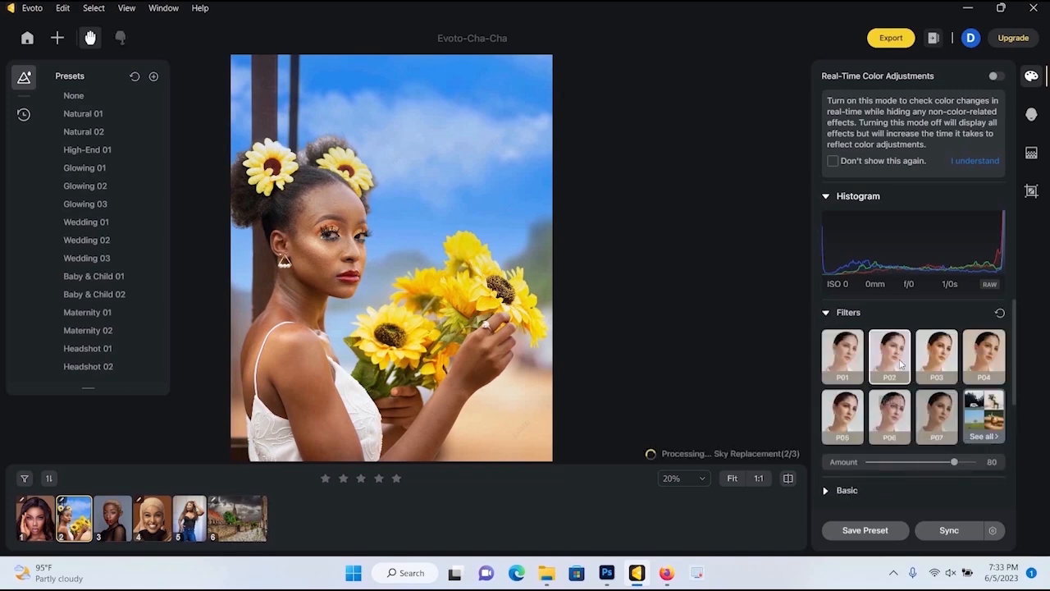
{"action": "left_click", "coordinate": [984, 435]}
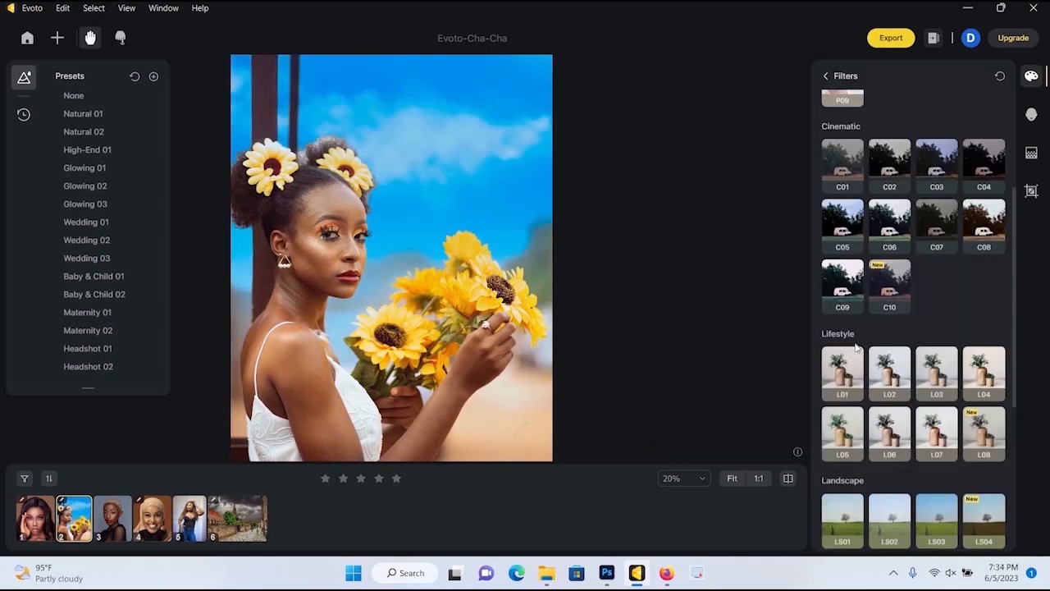
{"action": "scroll", "coordinate": [869, 378], "scroll_direction": "down", "scroll_amount": 3}
{"action": "scroll", "coordinate": [894, 386], "scroll_direction": "down", "scroll_amount": 2}
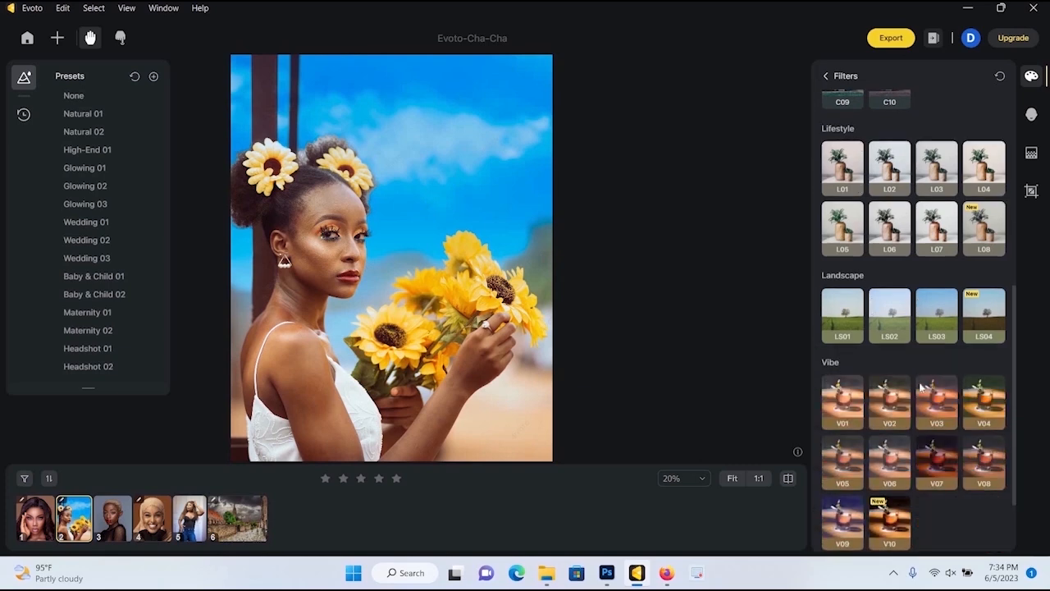
{"action": "scroll", "coordinate": [919, 399], "scroll_direction": "down", "scroll_amount": 2}
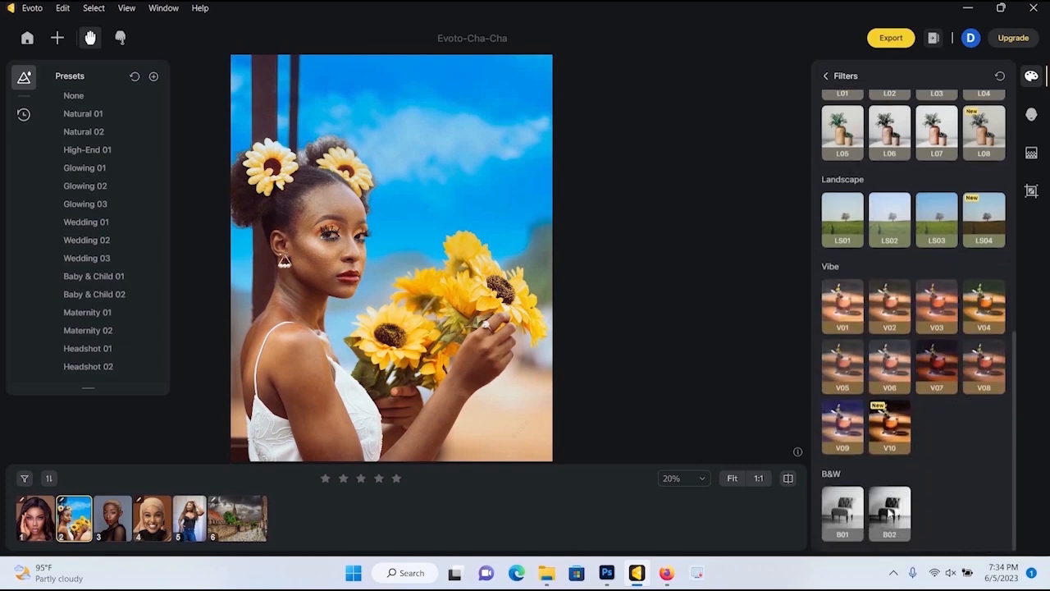
Step: Try the black-and-white filters B01 and B02 on the sunflower portrait and raise the amount of B01
{"action": "left_click", "coordinate": [849, 534]}
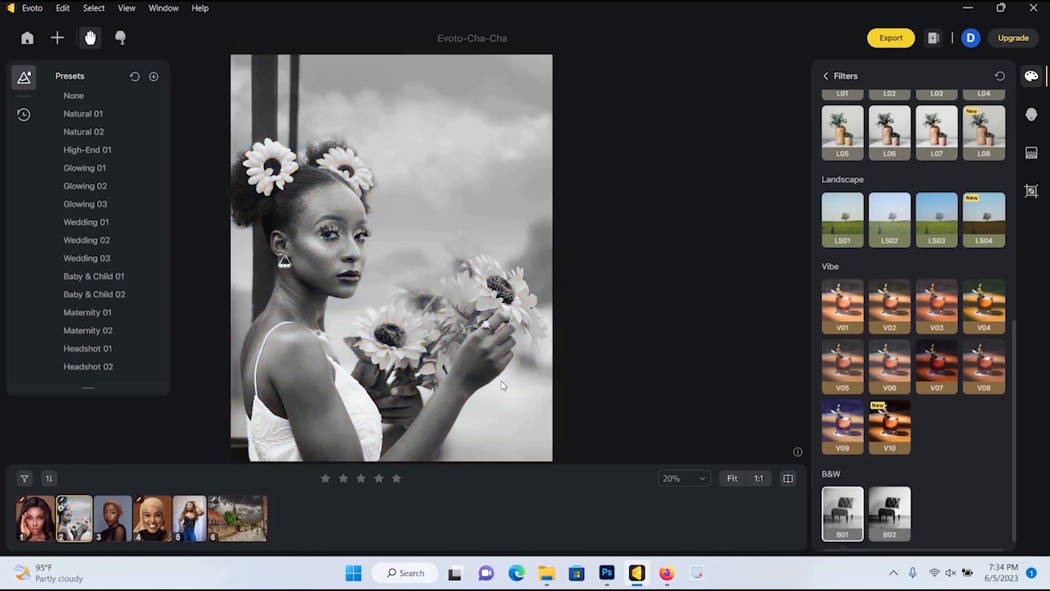
{"action": "left_click", "coordinate": [885, 514]}
{"action": "left_click", "coordinate": [842, 509]}
{"action": "left_click_drag", "start_coordinate": [950, 538], "coordinate": [973, 538]}
{"action": "scroll", "coordinate": [912, 281], "scroll_direction": "up", "scroll_amount": 2}
{"action": "scroll", "coordinate": [912, 281], "scroll_direction": "up", "scroll_amount": 2}
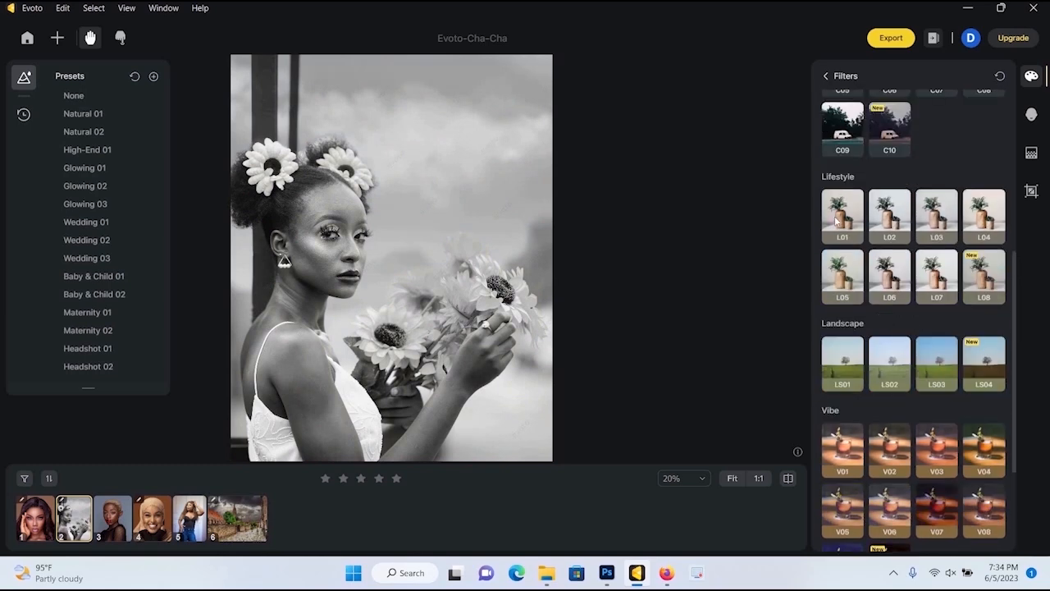
Step: Try the Lifestyle filters L01 and L03 on the sunflower portrait, with the L03 amount at 29
{"action": "left_click", "coordinate": [837, 219]}
{"action": "scroll", "coordinate": [951, 328], "scroll_direction": "up", "scroll_amount": 2}
{"action": "left_click", "coordinate": [944, 312]}
{"action": "left_click_drag", "start_coordinate": [951, 348], "coordinate": [897, 348]}
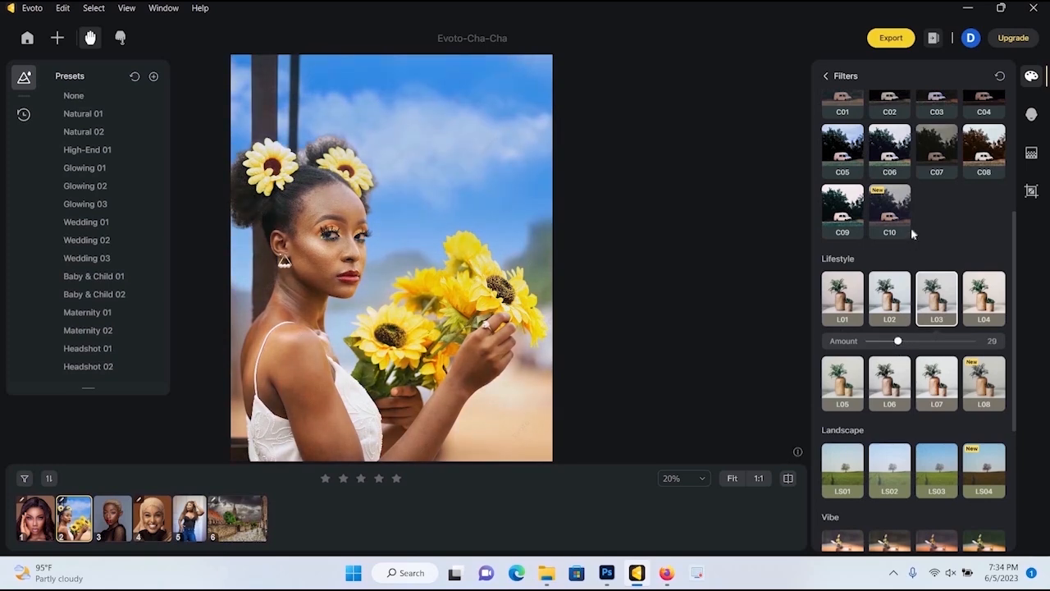
Step: Try the Cinematic filter C02, reset the portrait's filters and return to the colour adjustments
{"action": "scroll", "coordinate": [910, 238], "scroll_direction": "up", "scroll_amount": 5}
{"action": "left_click", "coordinate": [908, 314]}
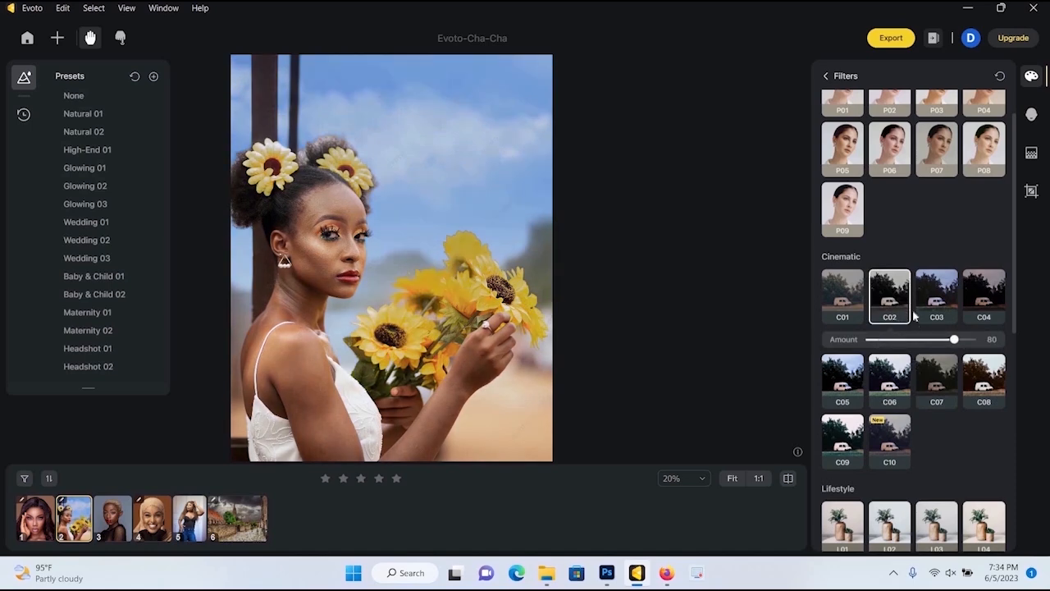
{"action": "scroll", "coordinate": [943, 246], "scroll_direction": "up", "scroll_amount": 1}
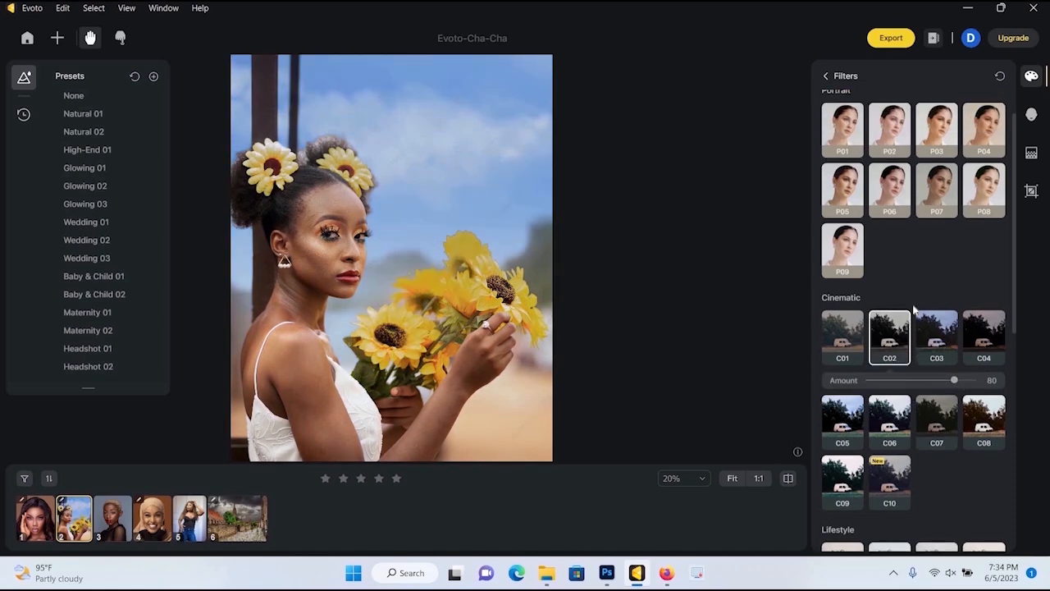
{"action": "left_click", "coordinate": [1001, 76]}
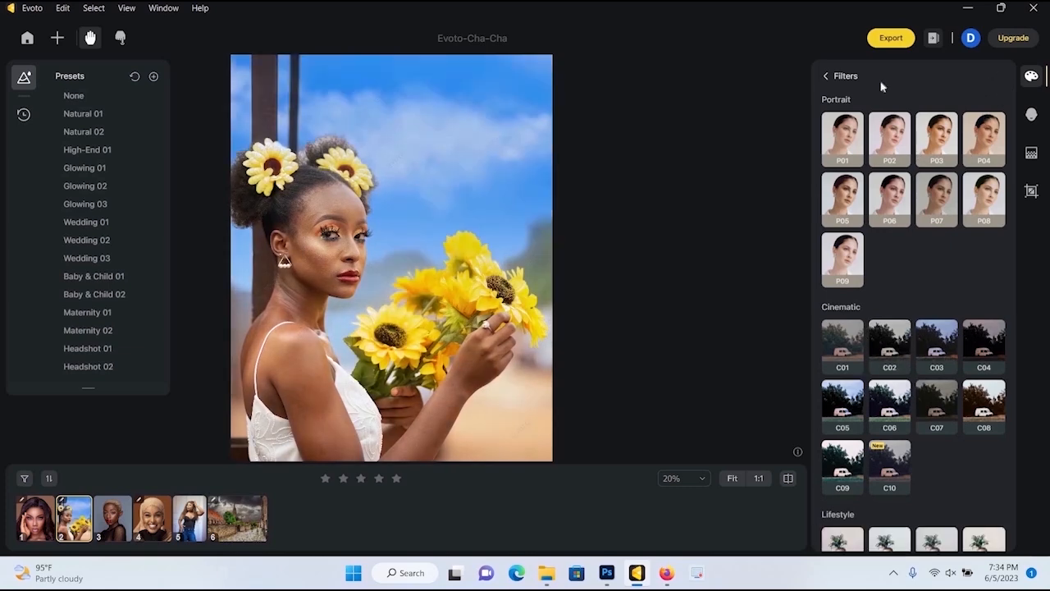
{"action": "left_click", "coordinate": [827, 77]}
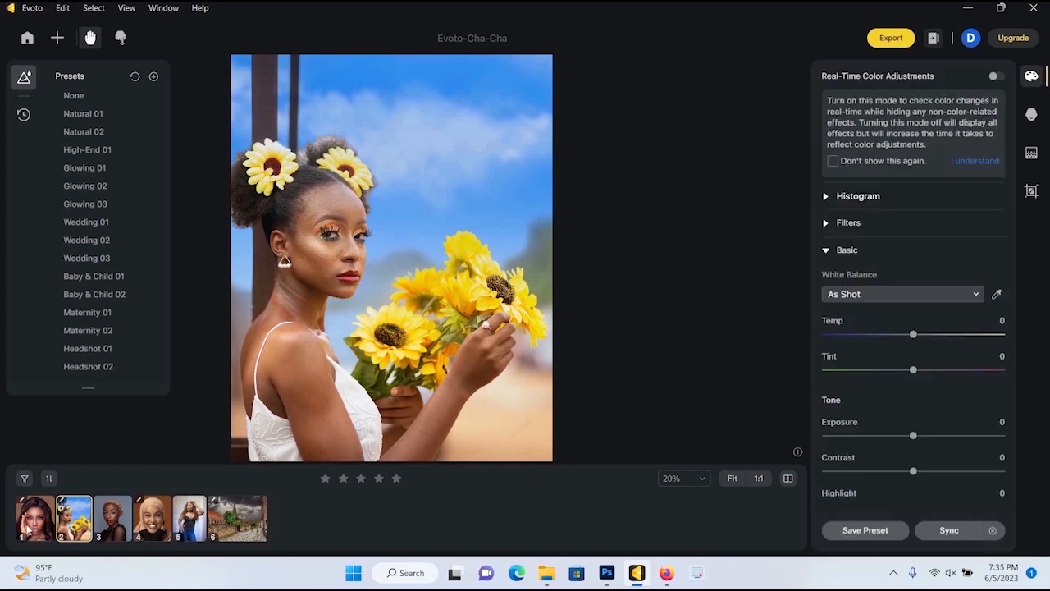
Step: Switch to the close-up portrait, try a white balance temperature of -12 and settle on -4
{"action": "left_click", "coordinate": [35, 518]}
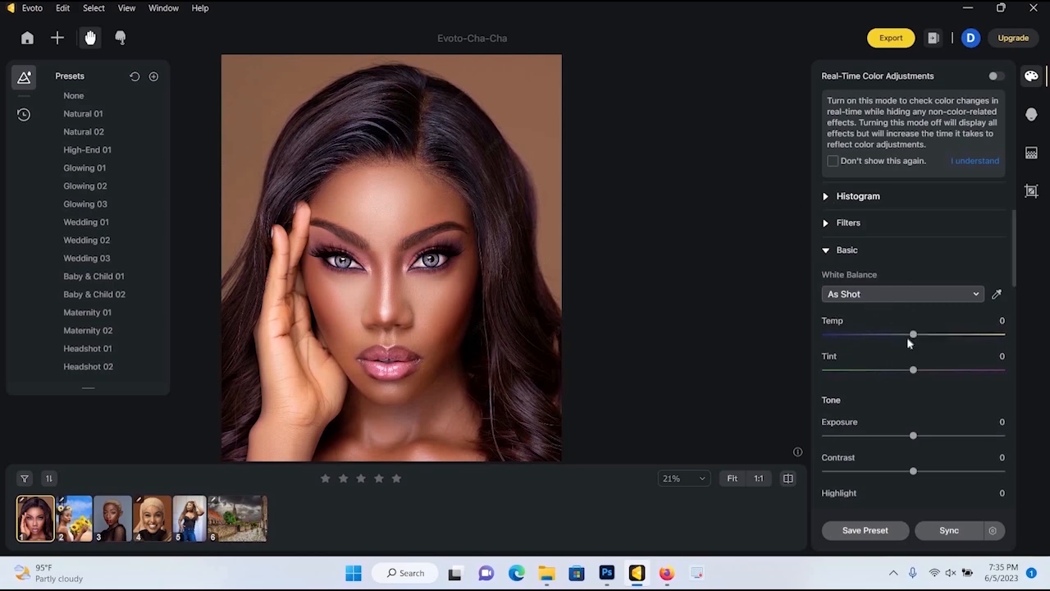
{"action": "left_click_drag", "start_coordinate": [908, 343], "coordinate": [904, 347]}
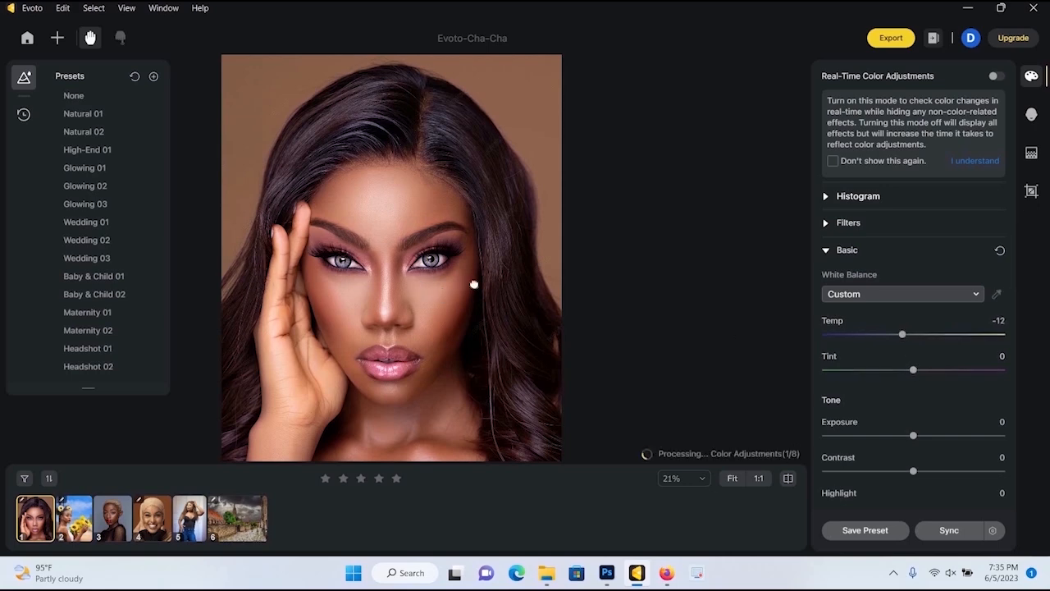
{"action": "scroll", "coordinate": [494, 282], "scroll_direction": "up", "scroll_amount": 5}
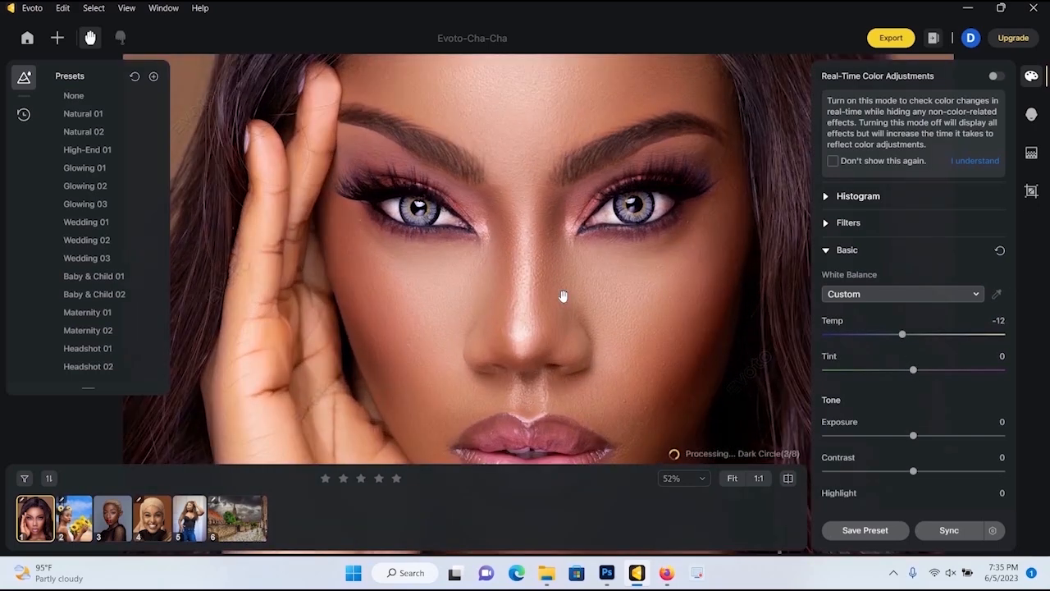
{"action": "scroll", "coordinate": [598, 312], "scroll_direction": "down", "scroll_amount": 3}
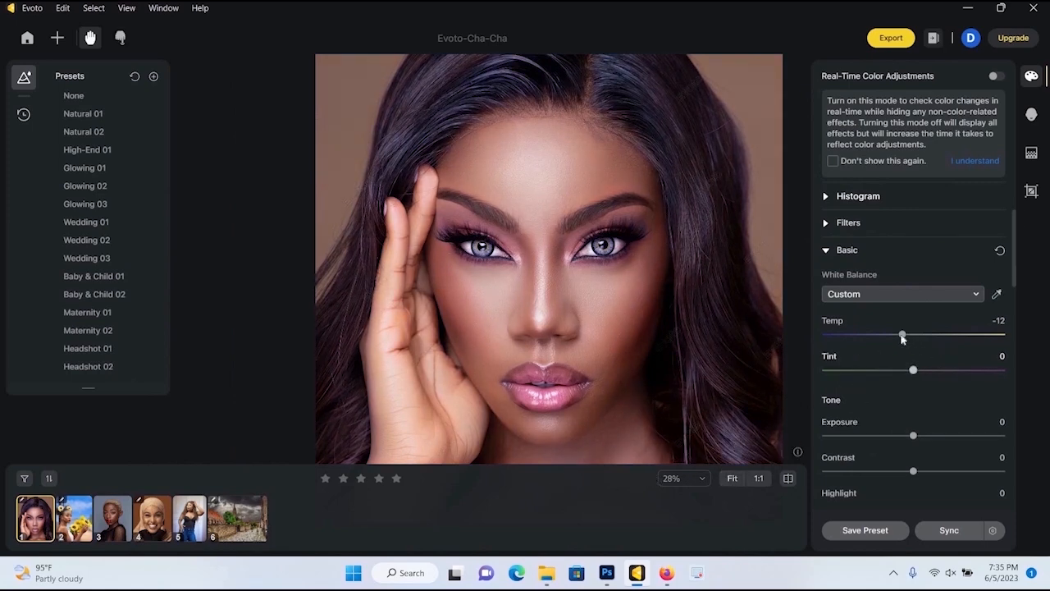
{"action": "left_click_drag", "start_coordinate": [909, 343], "coordinate": [911, 345]}
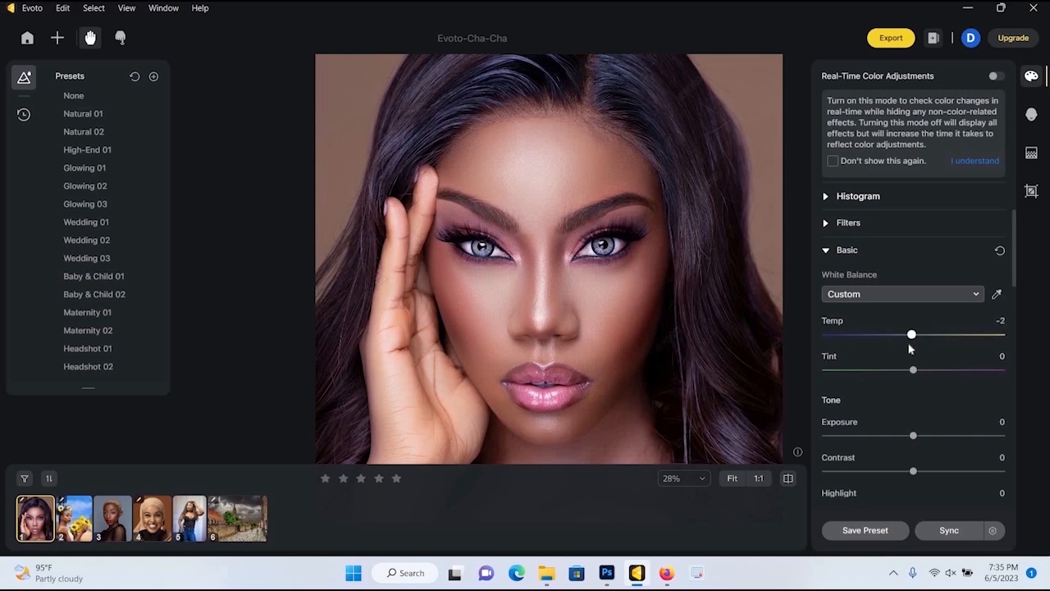
{"action": "left_click", "coordinate": [908, 351]}
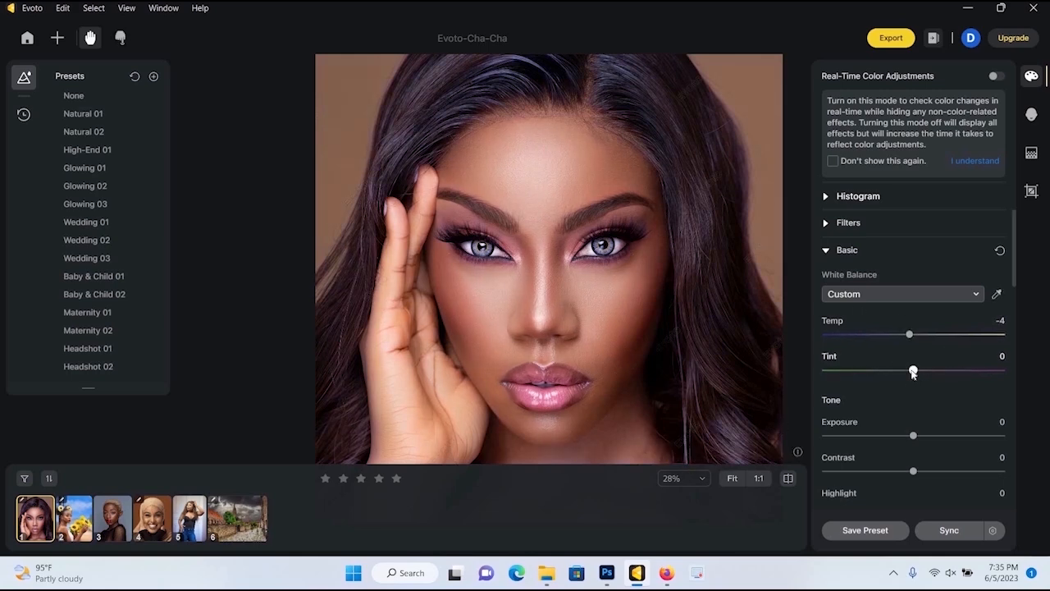
Step: Try a tint of 5 on the close-up portrait, set it to 2 and check the white balance options
{"action": "left_click_drag", "start_coordinate": [913, 372], "coordinate": [918, 370]}
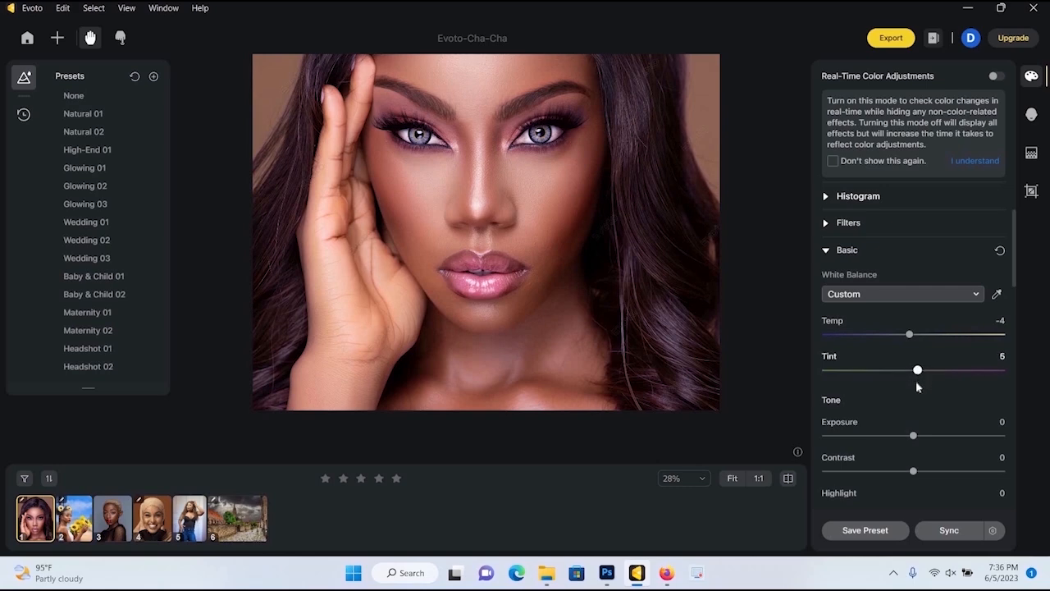
{"action": "left_click_drag", "start_coordinate": [914, 388], "coordinate": [914, 391]}
{"action": "left_click", "coordinate": [855, 299]}
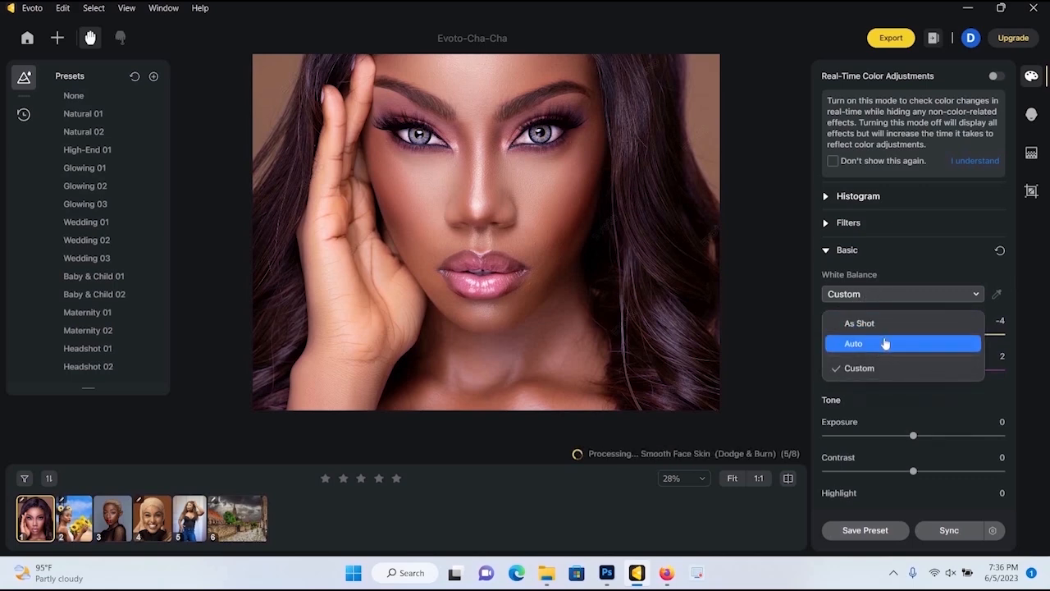
{"action": "left_click", "coordinate": [824, 261]}
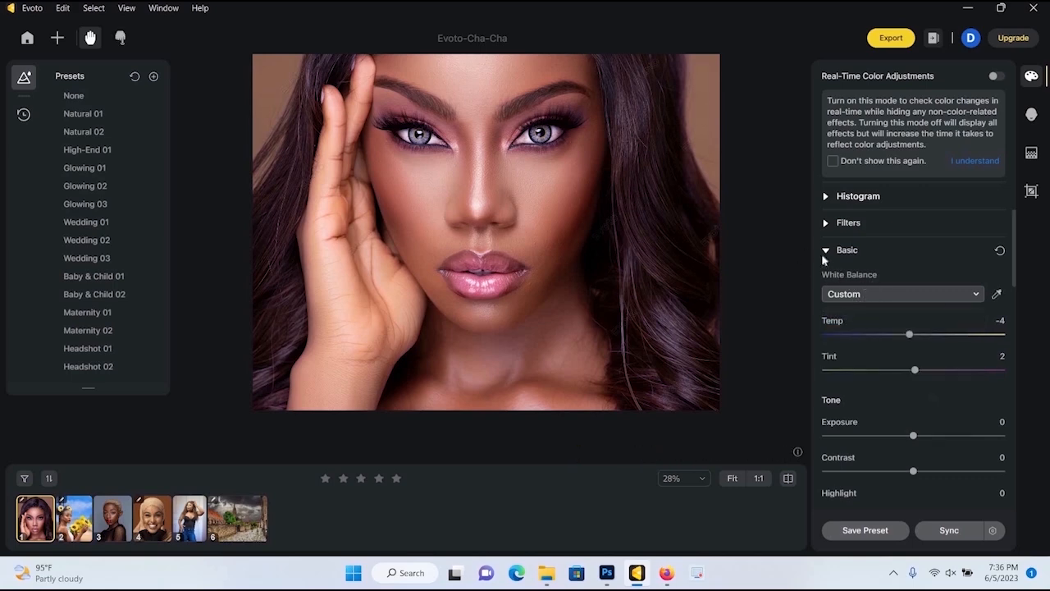
Step: Set the close-up portrait's contrast to 25 and inspect the effect on the face and hair
{"action": "left_click", "coordinate": [824, 254]}
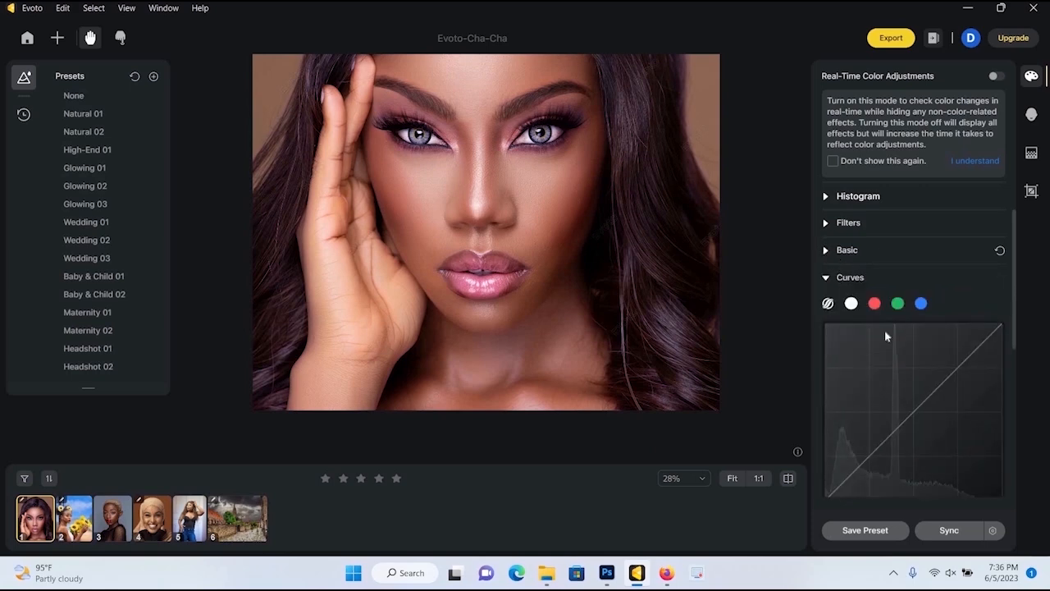
{"action": "left_click", "coordinate": [832, 251]}
{"action": "scroll", "coordinate": [931, 377], "scroll_direction": "down", "scroll_amount": 2}
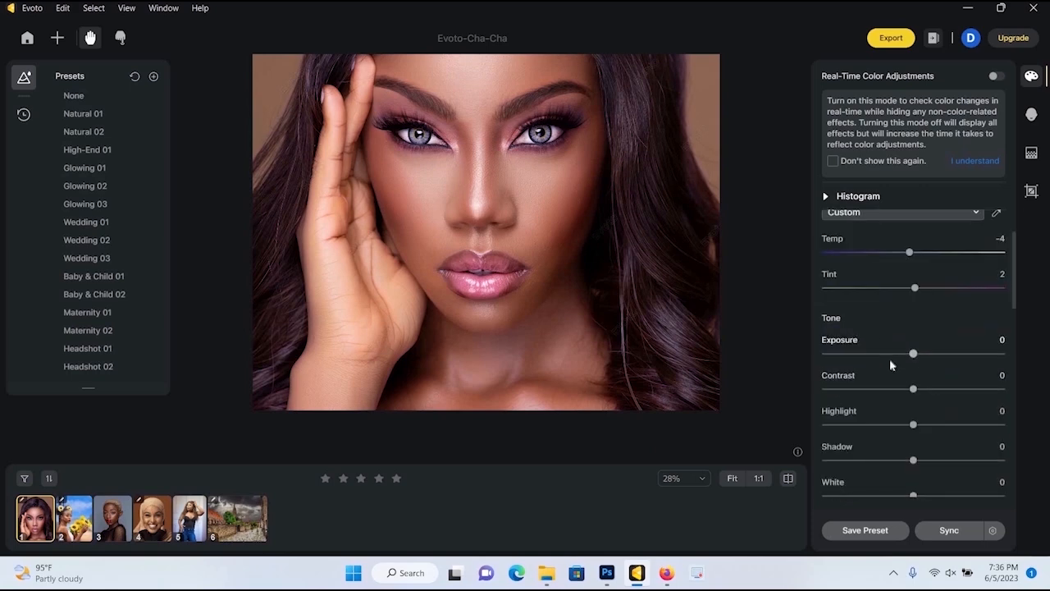
{"action": "scroll", "coordinate": [911, 344], "scroll_direction": "down", "scroll_amount": 2}
{"action": "left_click_drag", "start_coordinate": [917, 307], "coordinate": [941, 345]}
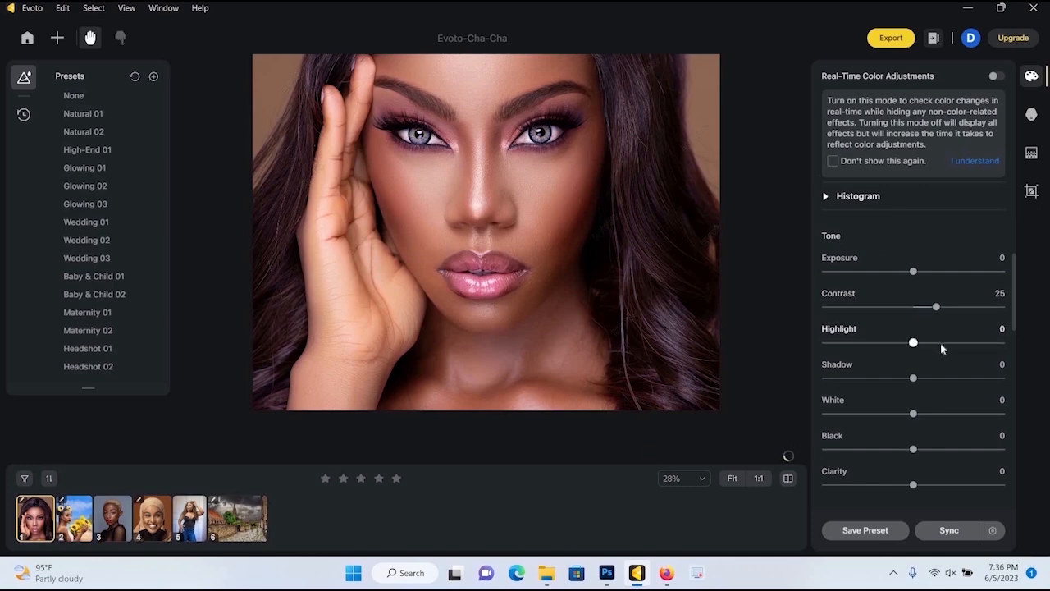
{"action": "scroll", "coordinate": [613, 285], "scroll_direction": "up", "scroll_amount": 5}
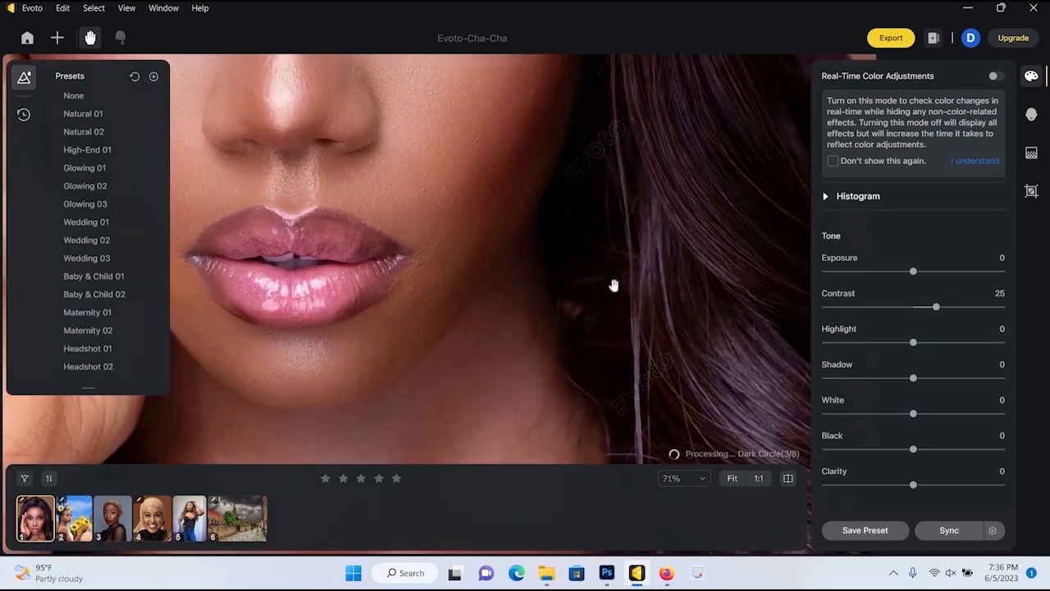
{"action": "scroll", "coordinate": [613, 284], "scroll_direction": "down", "scroll_amount": 6}
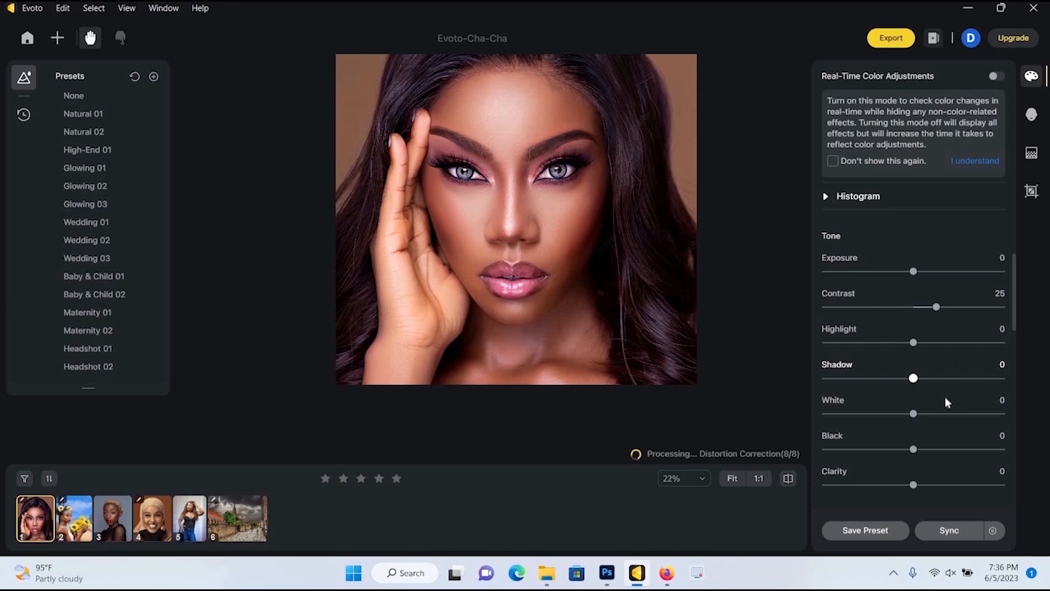
Step: Set the close-up portrait's shadow to 1 and its clarity to 24
{"action": "left_click_drag", "start_coordinate": [917, 379], "coordinate": [919, 380]}
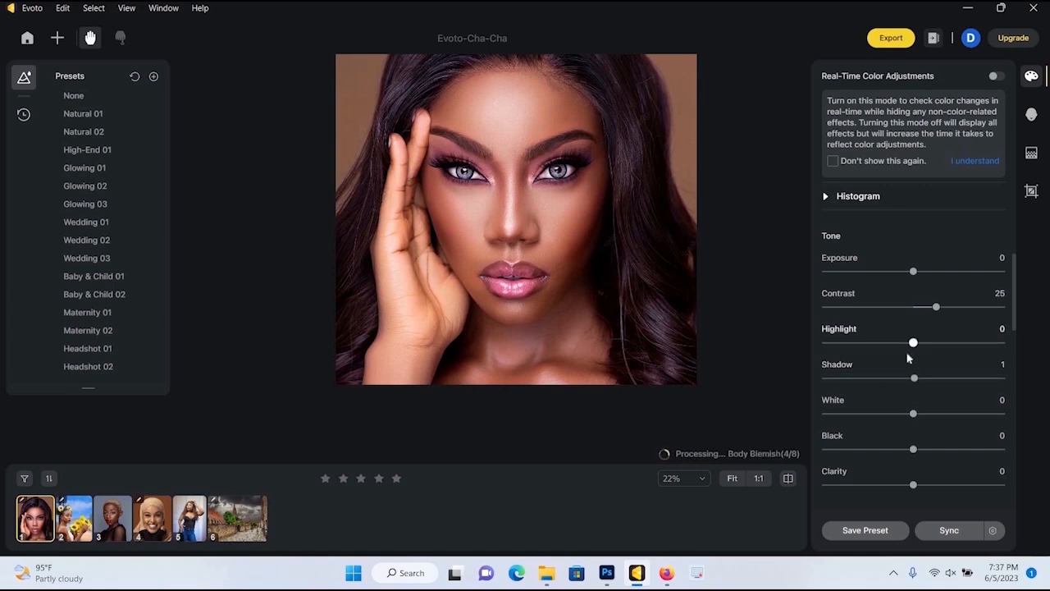
{"action": "scroll", "coordinate": [910, 418], "scroll_direction": "down", "scroll_amount": 1}
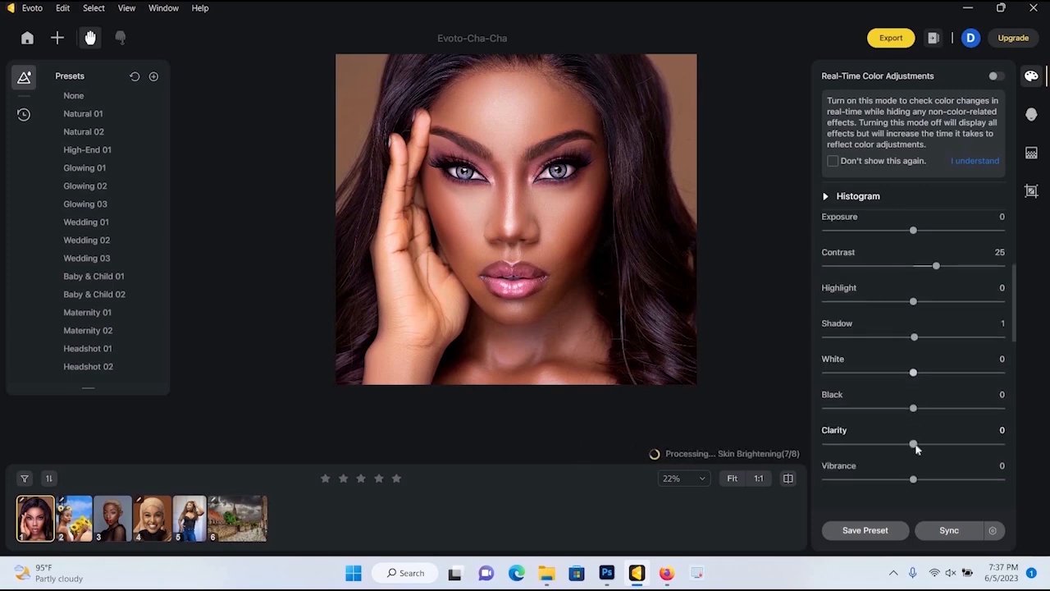
{"action": "scroll", "coordinate": [912, 423], "scroll_direction": "down", "scroll_amount": 1}
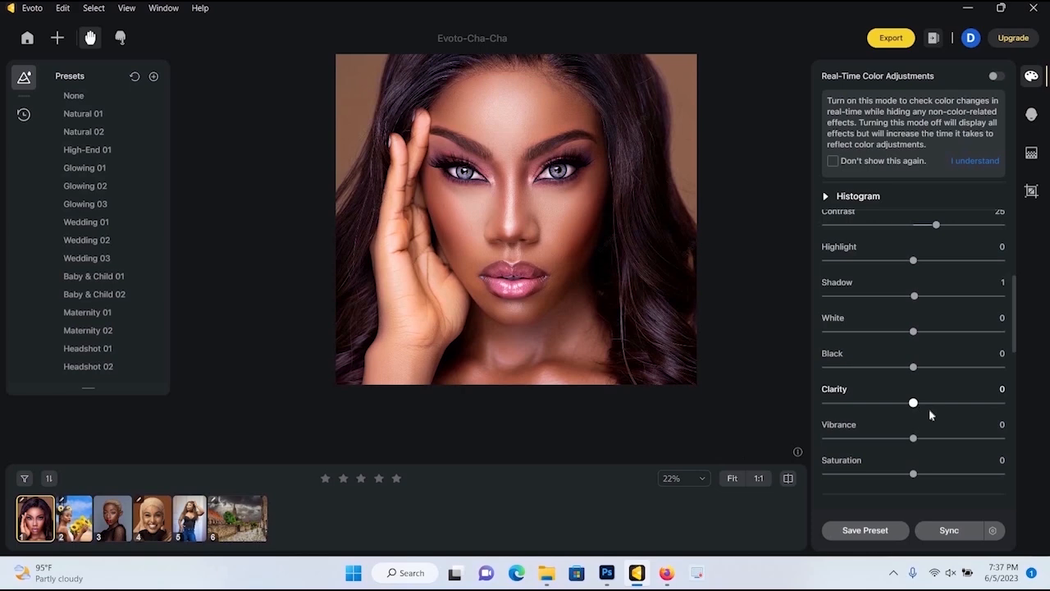
{"action": "left_click", "coordinate": [939, 419]}
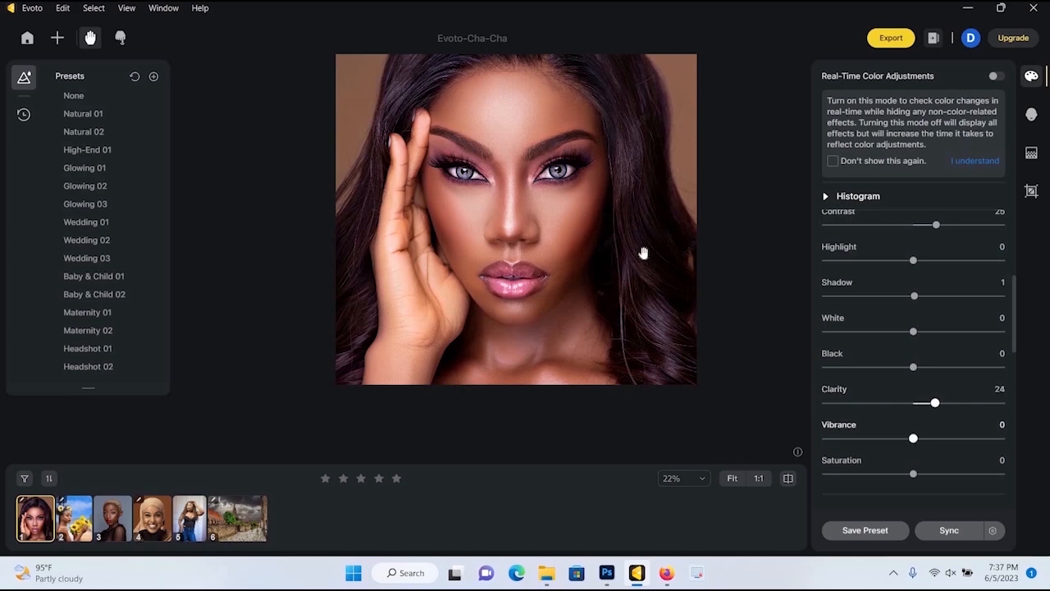
Step: Inspect the clarity effect on the face and hair at several magnifications and lower the clarity to 17
{"action": "scroll", "coordinate": [595, 250], "scroll_direction": "up", "scroll_amount": 2}
{"action": "scroll", "coordinate": [570, 246], "scroll_direction": "down", "scroll_amount": 3}
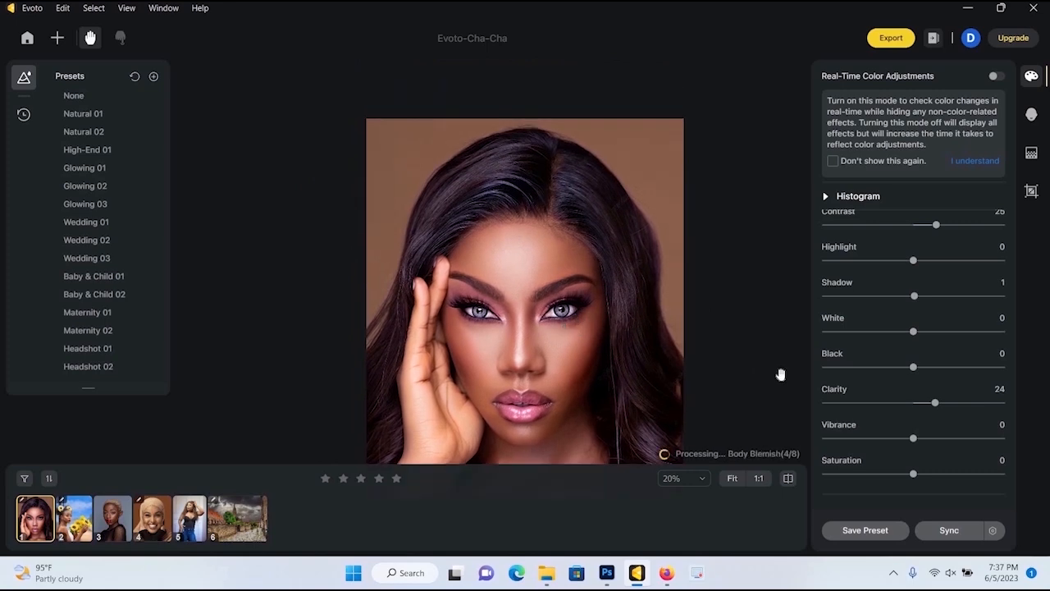
{"action": "scroll", "coordinate": [610, 333], "scroll_direction": "up", "scroll_amount": 2}
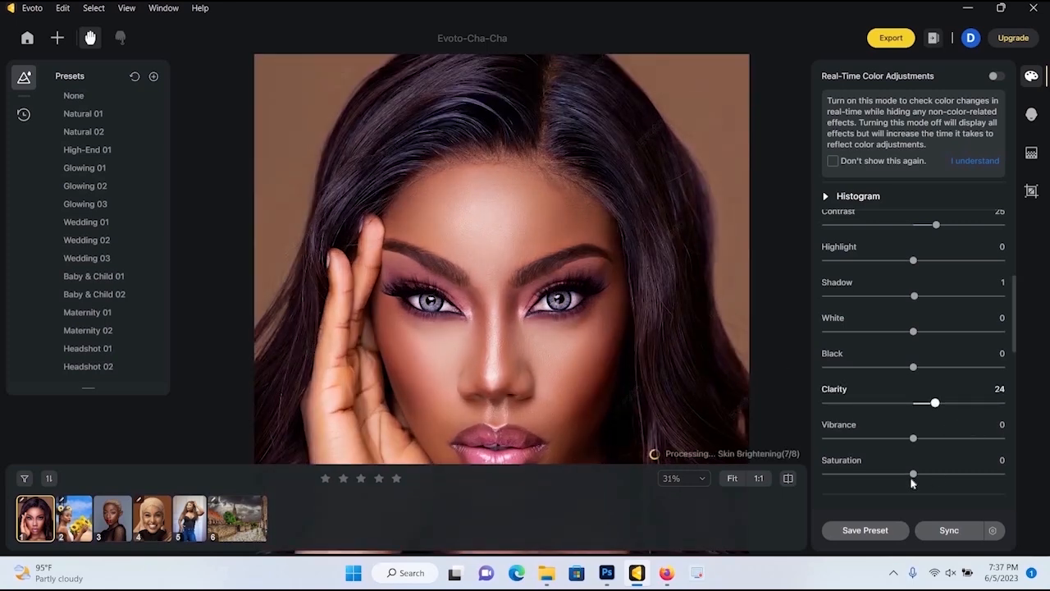
{"action": "scroll", "coordinate": [908, 460], "scroll_direction": "down", "scroll_amount": 1}
{"action": "scroll", "coordinate": [638, 376], "scroll_direction": "down", "scroll_amount": 3}
{"action": "scroll", "coordinate": [638, 376], "scroll_direction": "up", "scroll_amount": 4}
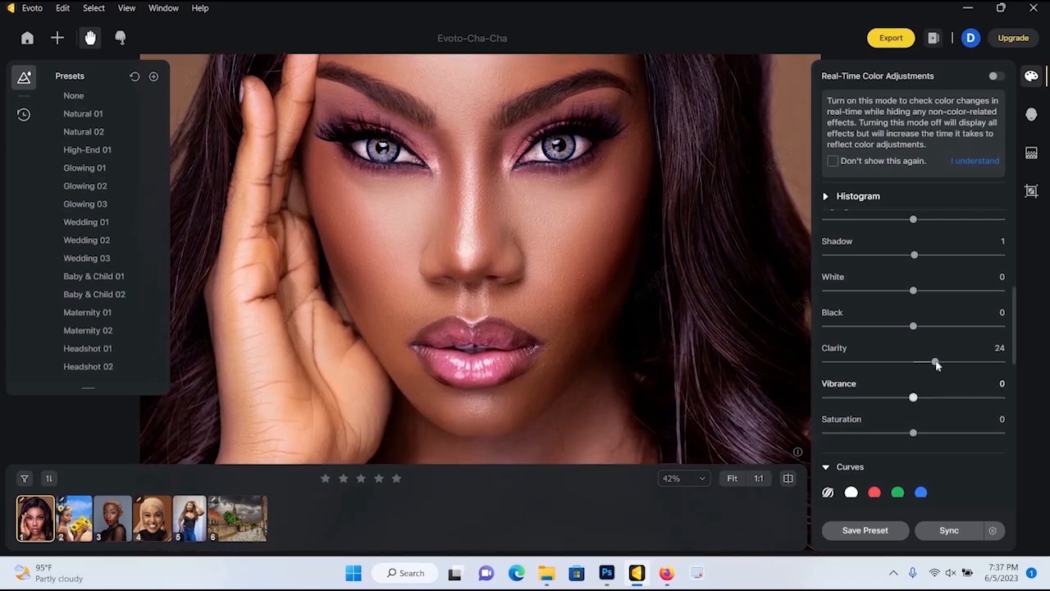
{"action": "left_click_drag", "start_coordinate": [936, 364], "coordinate": [931, 381]}
{"action": "scroll", "coordinate": [954, 326], "scroll_direction": "up", "scroll_amount": 3}
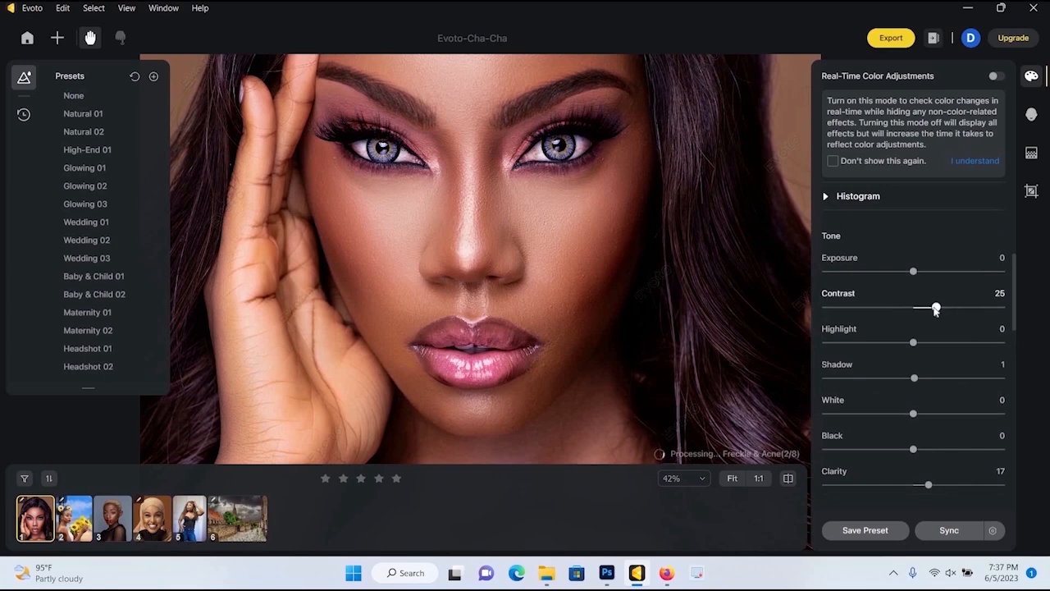
Step: Lower the close-up portrait's contrast to 15 and view the result on the whole face
{"action": "left_click_drag", "start_coordinate": [936, 310], "coordinate": [925, 315]}
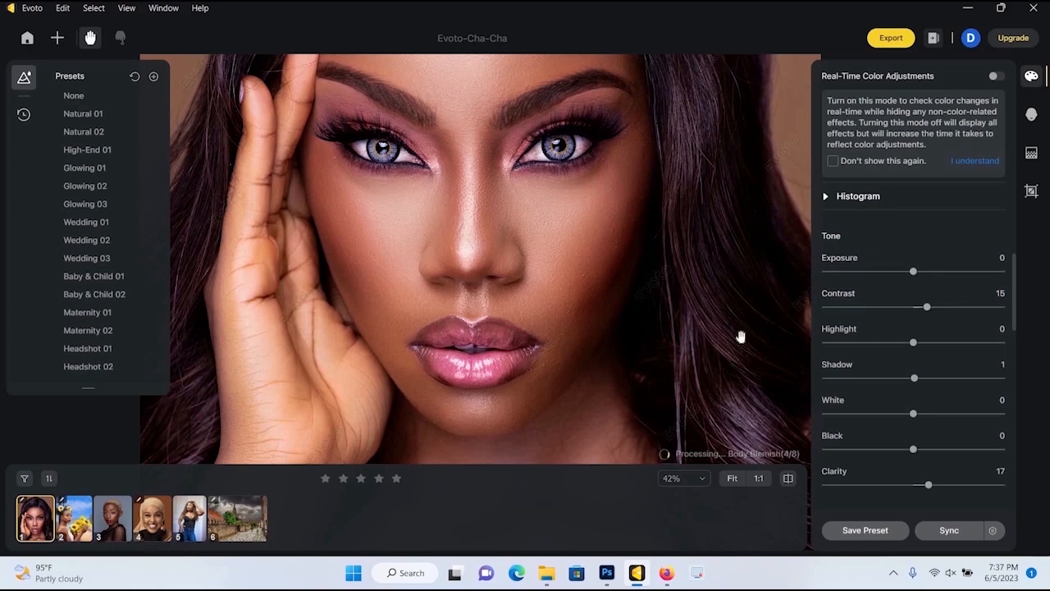
{"action": "scroll", "coordinate": [744, 333], "scroll_direction": "down", "scroll_amount": 3}
{"action": "scroll", "coordinate": [928, 424], "scroll_direction": "down", "scroll_amount": 5}
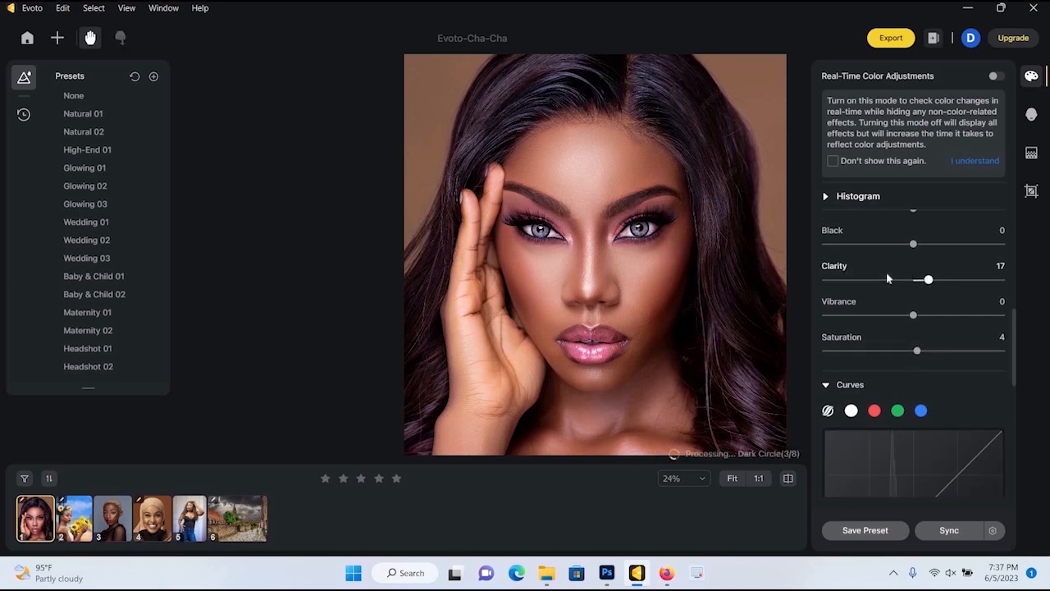
Step: Try exposures of 0.26 and 0.22 on the close-up portrait and reset the exposure to 0
{"action": "scroll", "coordinate": [886, 279], "scroll_direction": "up", "scroll_amount": 1}
{"action": "scroll", "coordinate": [869, 262], "scroll_direction": "up", "scroll_amount": 1}
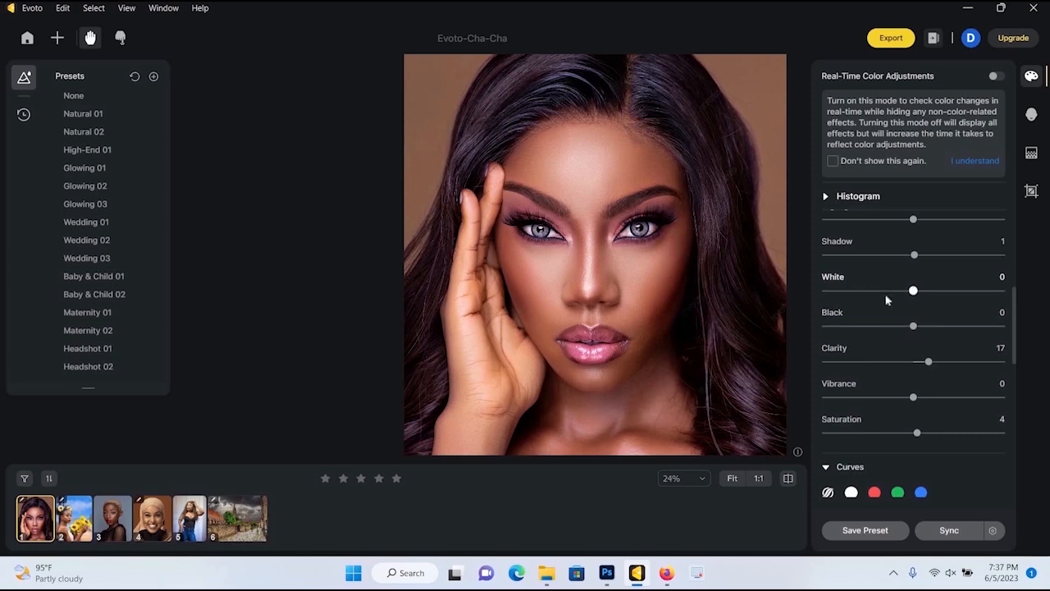
{"action": "scroll", "coordinate": [886, 300], "scroll_direction": "up", "scroll_amount": 1}
{"action": "scroll", "coordinate": [907, 285], "scroll_direction": "up", "scroll_amount": 3}
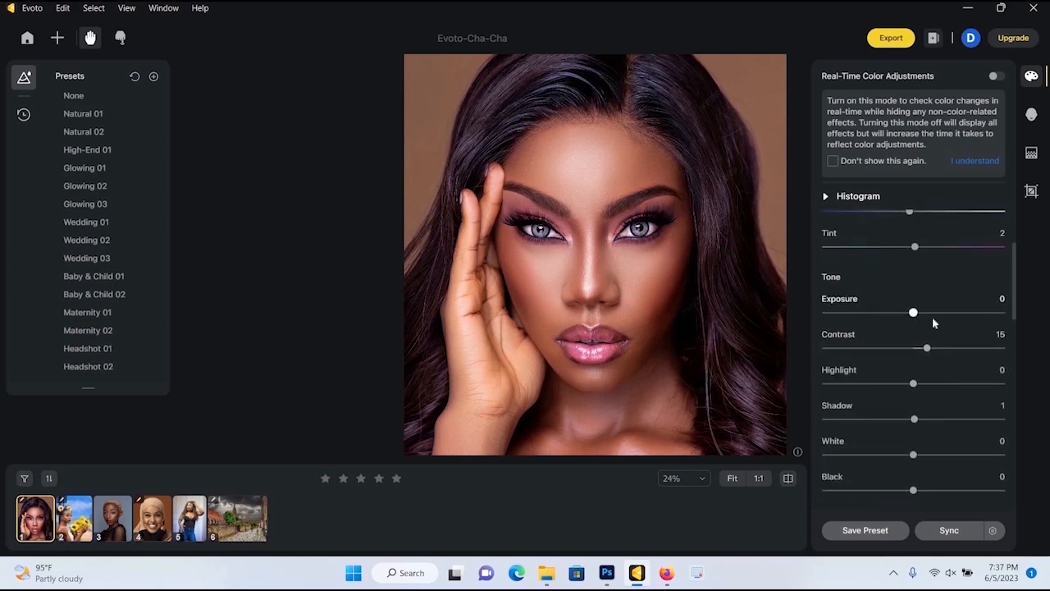
{"action": "left_click_drag", "start_coordinate": [917, 315], "coordinate": [918, 317]}
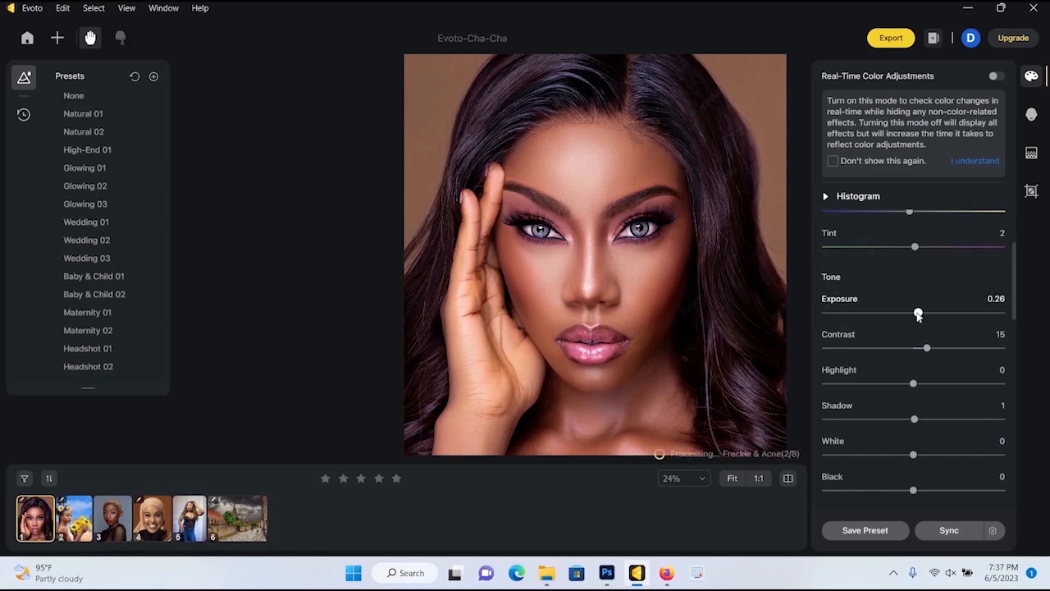
{"action": "left_click_drag", "start_coordinate": [918, 315], "coordinate": [917, 315]}
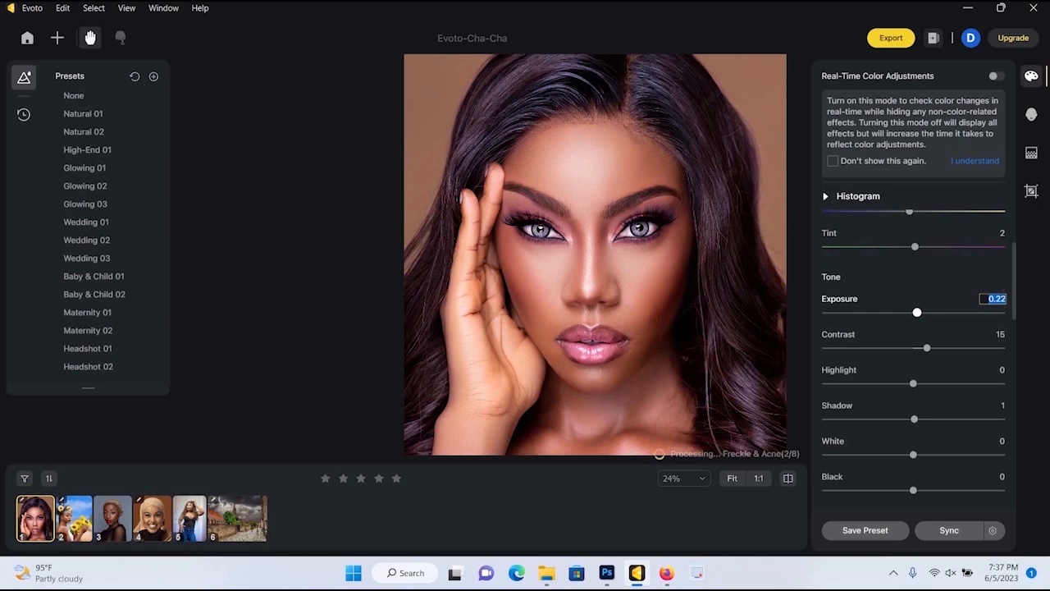
{"action": "type", "text": "0"}
{"action": "key", "text": "Return"}
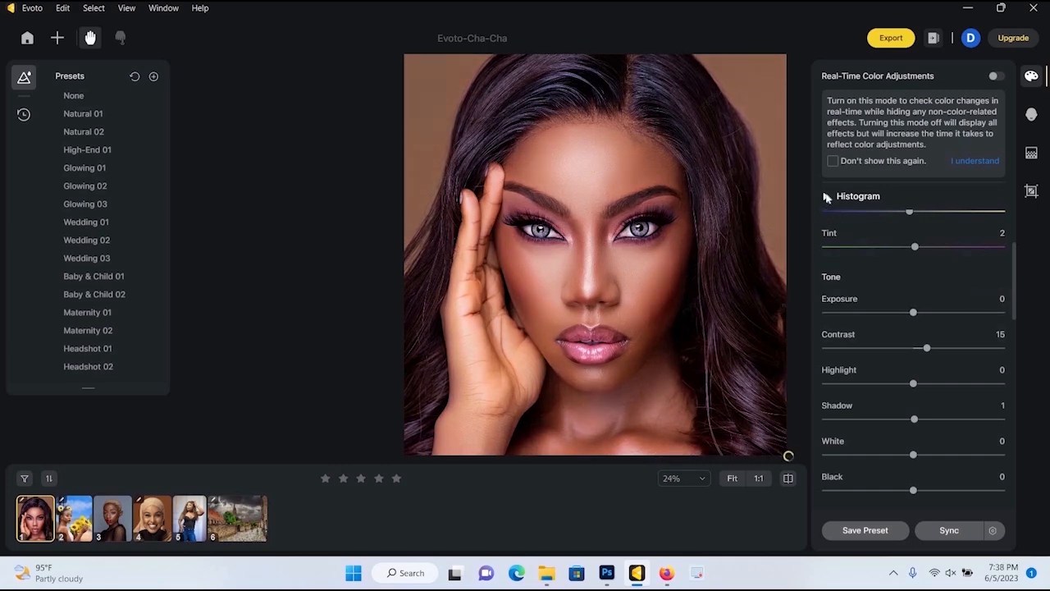
{"action": "left_click", "coordinate": [826, 198]}
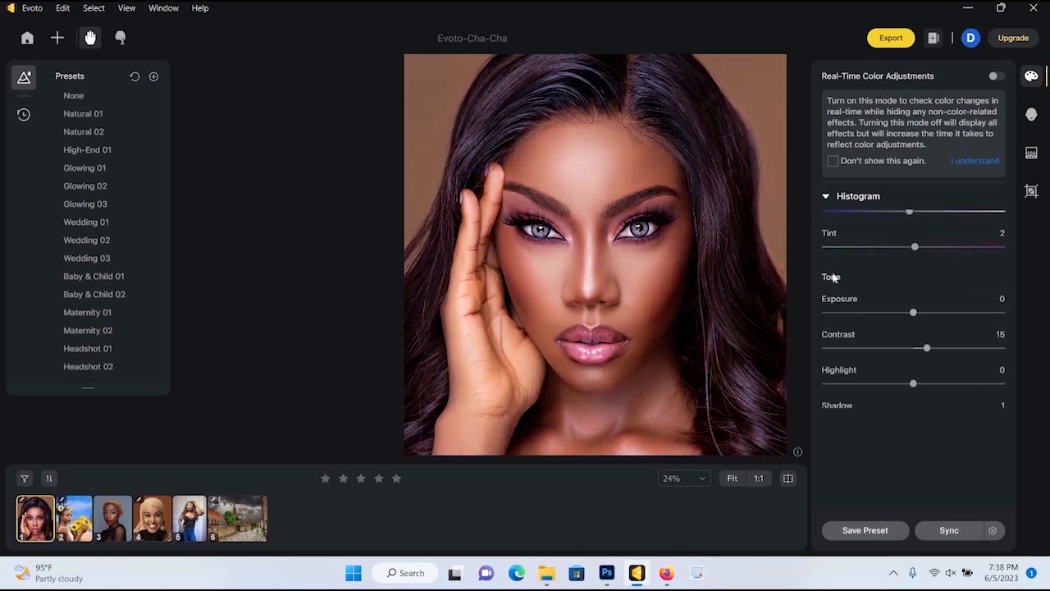
{"action": "left_click", "coordinate": [826, 197]}
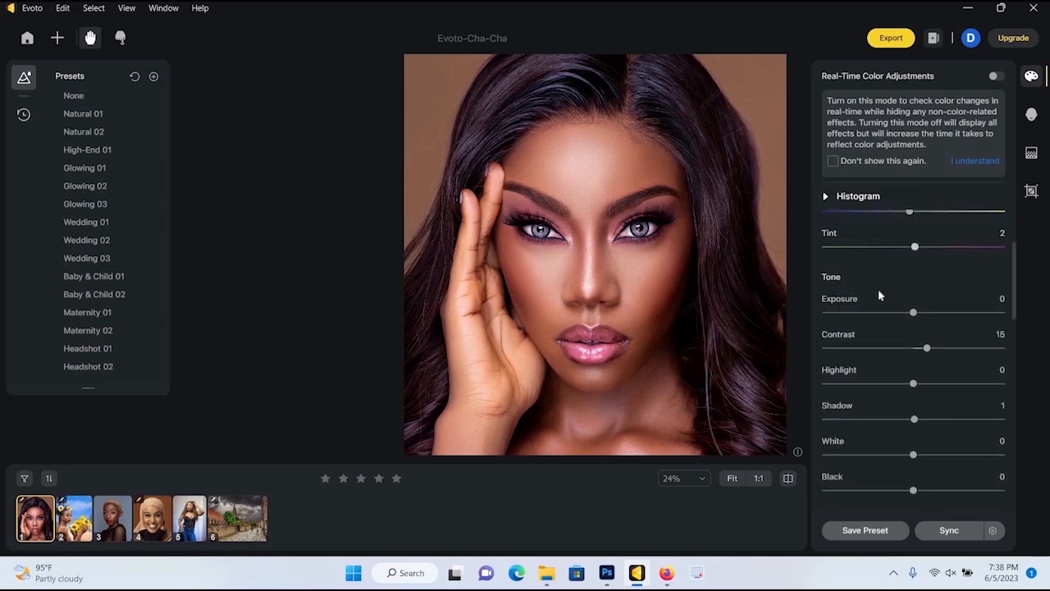
Step: Color grade the shadows with hue 34 and saturation 18, and the midtones with hue 27 and saturation 11
{"action": "scroll", "coordinate": [878, 288], "scroll_direction": "down", "scroll_amount": 1}
{"action": "scroll", "coordinate": [881, 293], "scroll_direction": "down", "scroll_amount": 5}
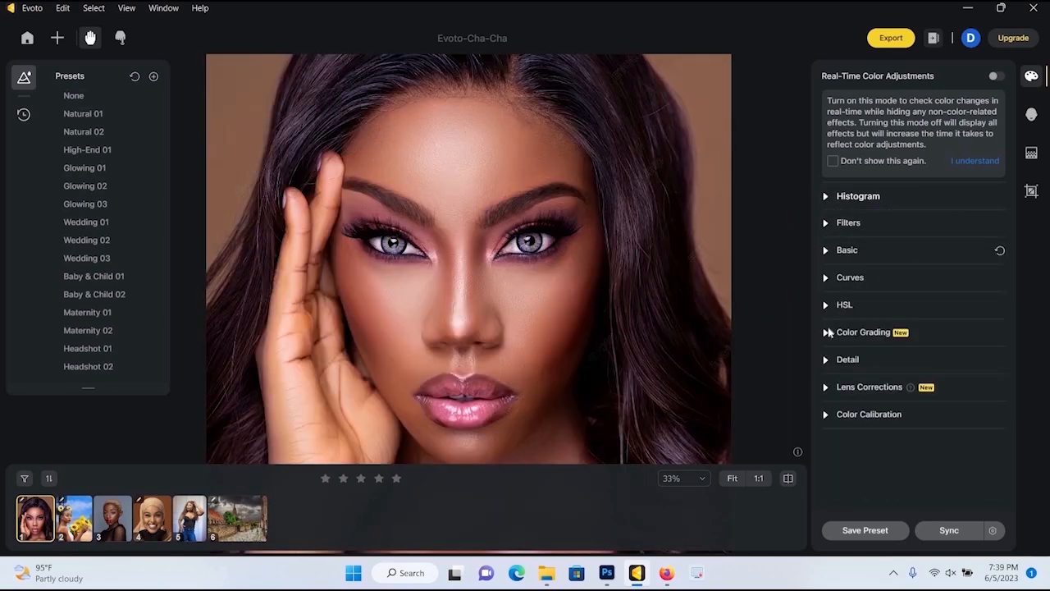
{"action": "left_click", "coordinate": [826, 332]}
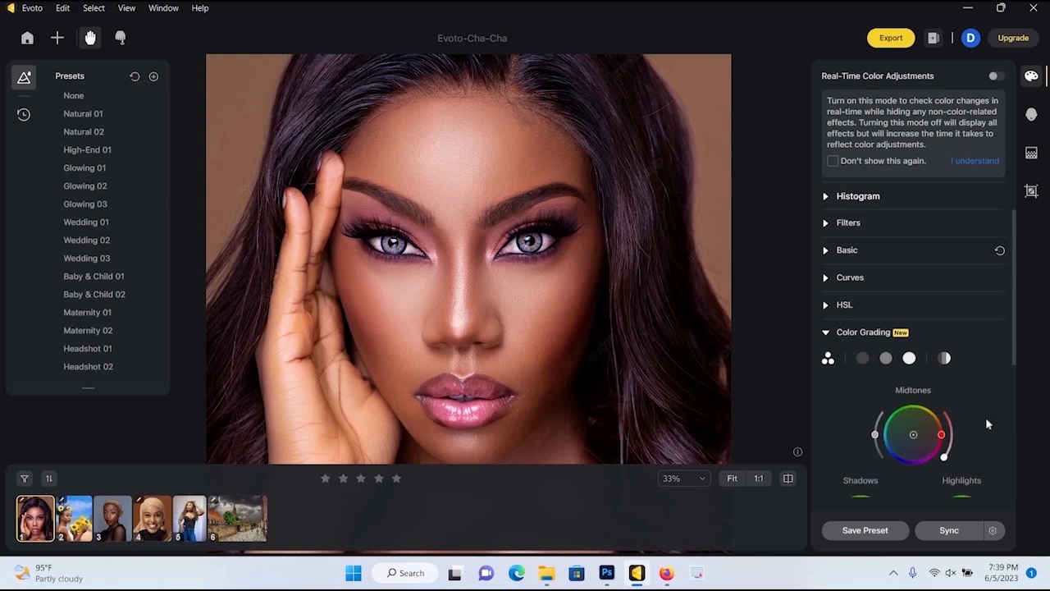
{"action": "scroll", "coordinate": [958, 402], "scroll_direction": "down", "scroll_amount": 1}
{"action": "scroll", "coordinate": [964, 398], "scroll_direction": "down", "scroll_amount": 2}
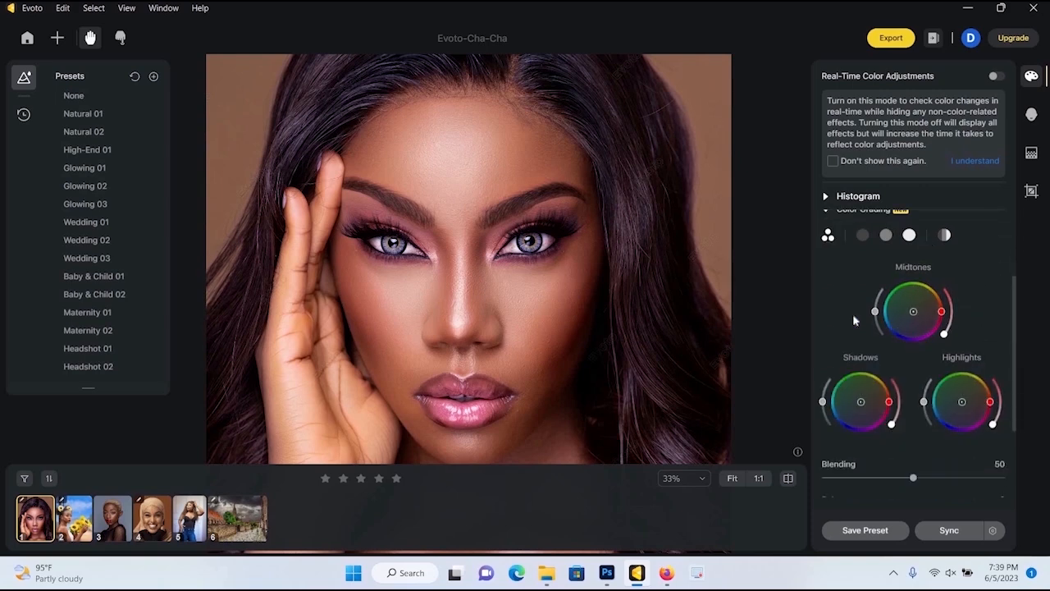
{"action": "left_click", "coordinate": [944, 236]}
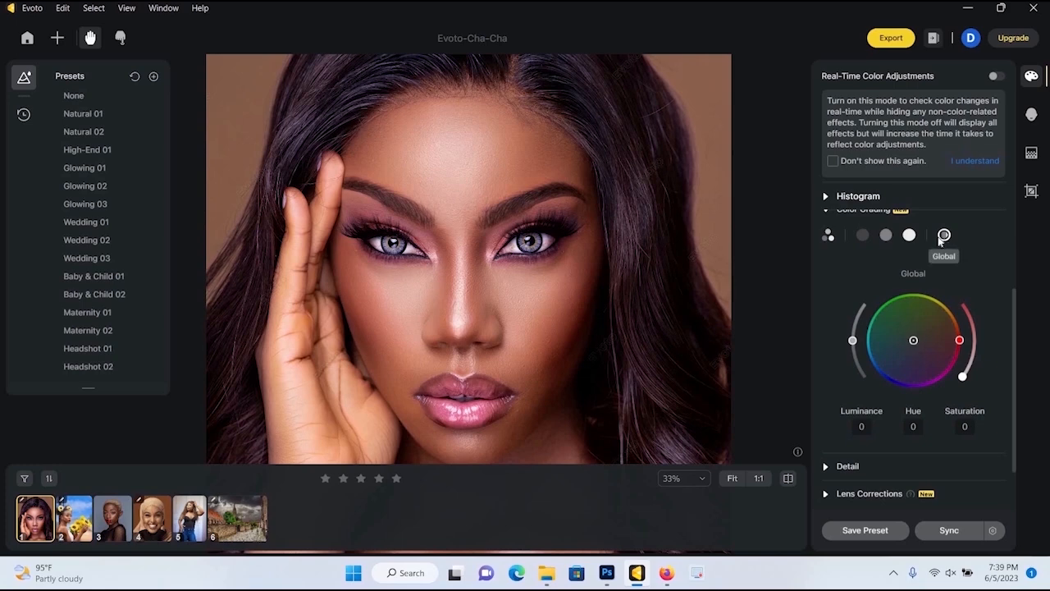
{"action": "left_click", "coordinate": [862, 236]}
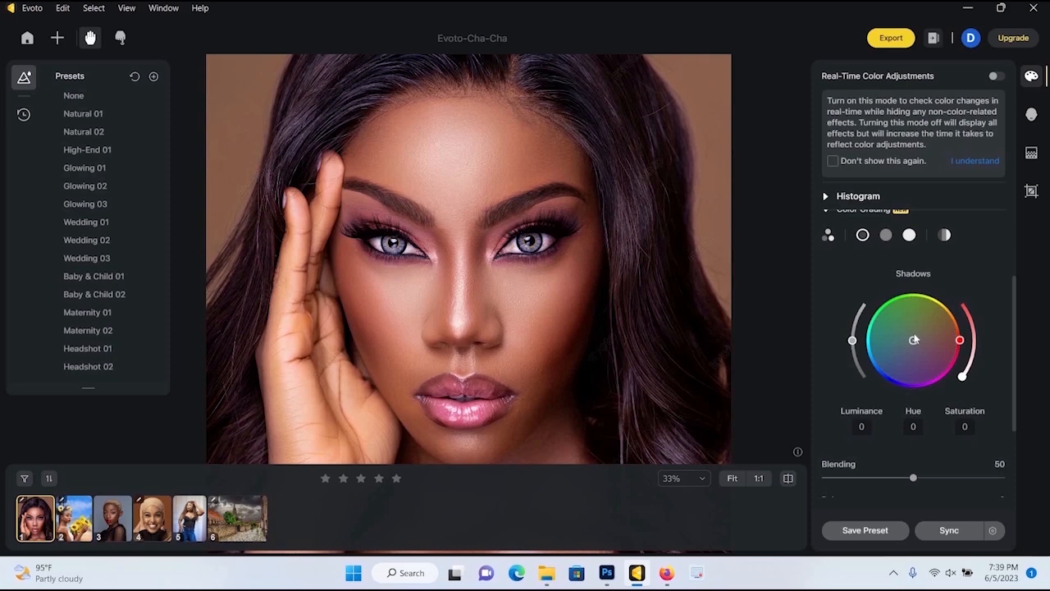
{"action": "left_click_drag", "start_coordinate": [913, 340], "coordinate": [918, 337]}
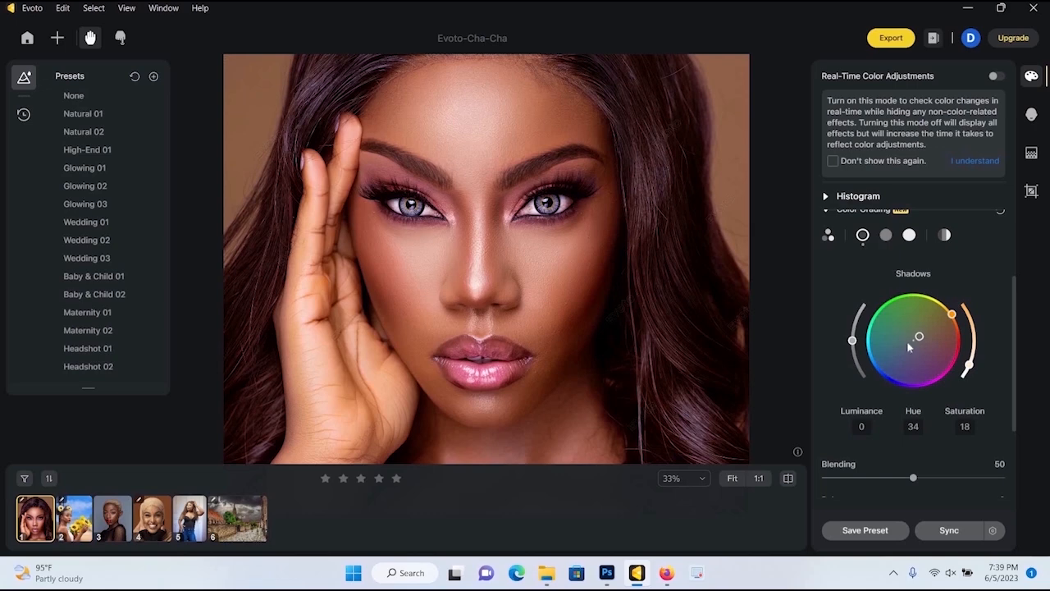
{"action": "left_click", "coordinate": [886, 236]}
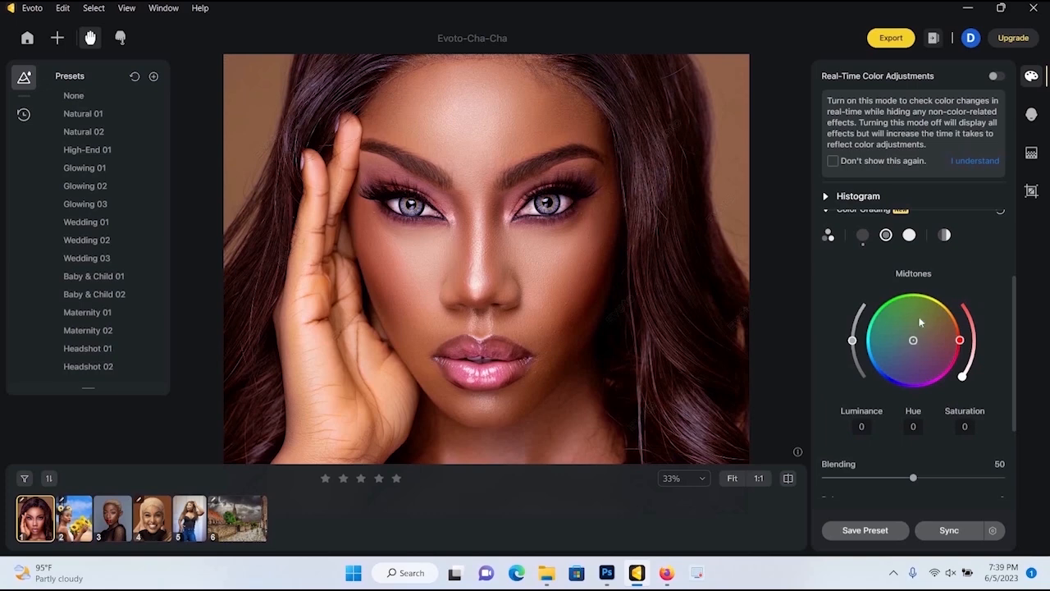
{"action": "left_click_drag", "start_coordinate": [913, 340], "coordinate": [917, 337]}
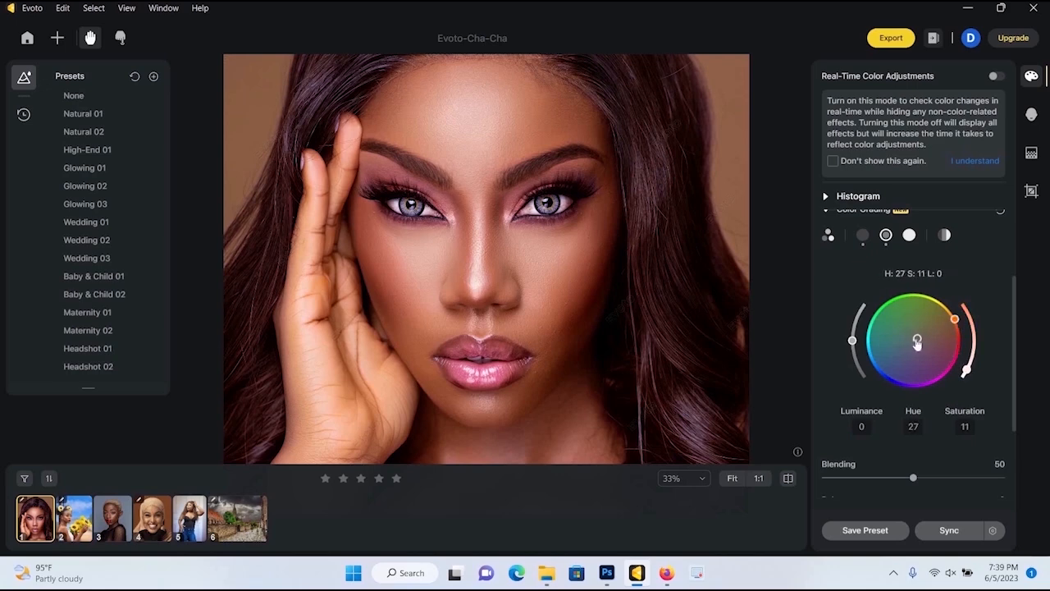
Step: Grade the highlights blue with hue 215 and saturation 44, inspect the face and slightly weaken the tint
{"action": "left_click", "coordinate": [909, 236]}
{"action": "scroll", "coordinate": [904, 369], "scroll_direction": "up", "scroll_amount": 1}
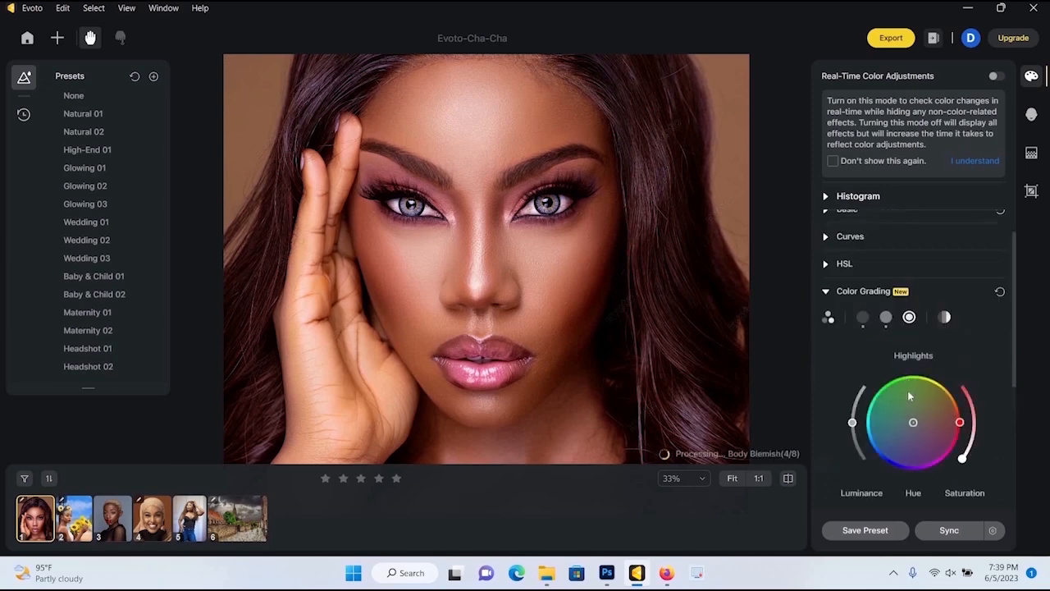
{"action": "scroll", "coordinate": [902, 402], "scroll_direction": "down", "scroll_amount": 1}
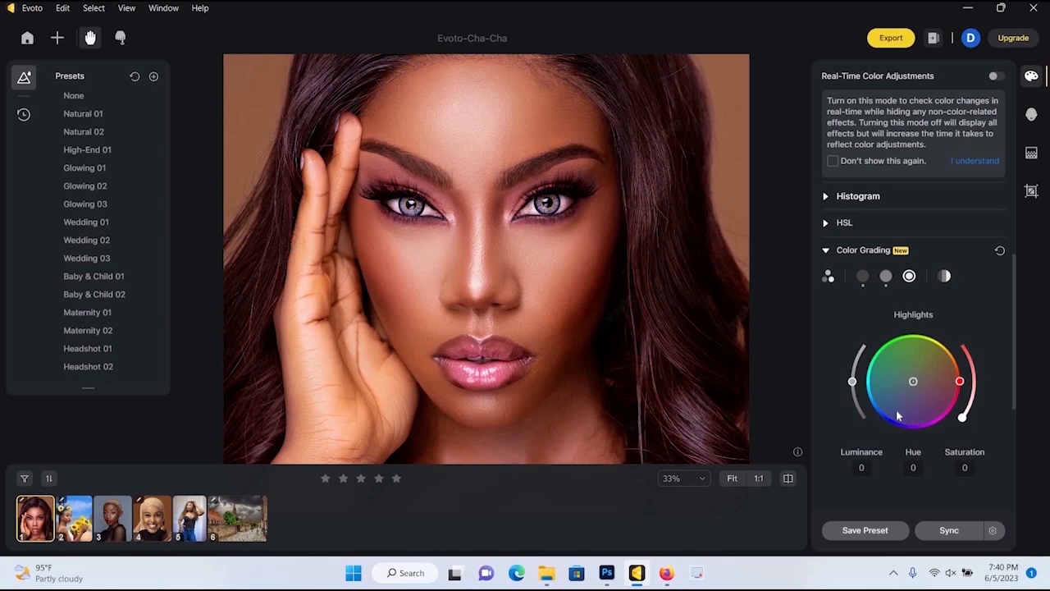
{"action": "mouse_move", "coordinate": [913, 380]}
{"action": "left_mouse_down"}
{"action": "mouse_move", "coordinate": [906, 374]}
{"action": "mouse_move", "coordinate": [897, 391]}
{"action": "left_mouse_up"}
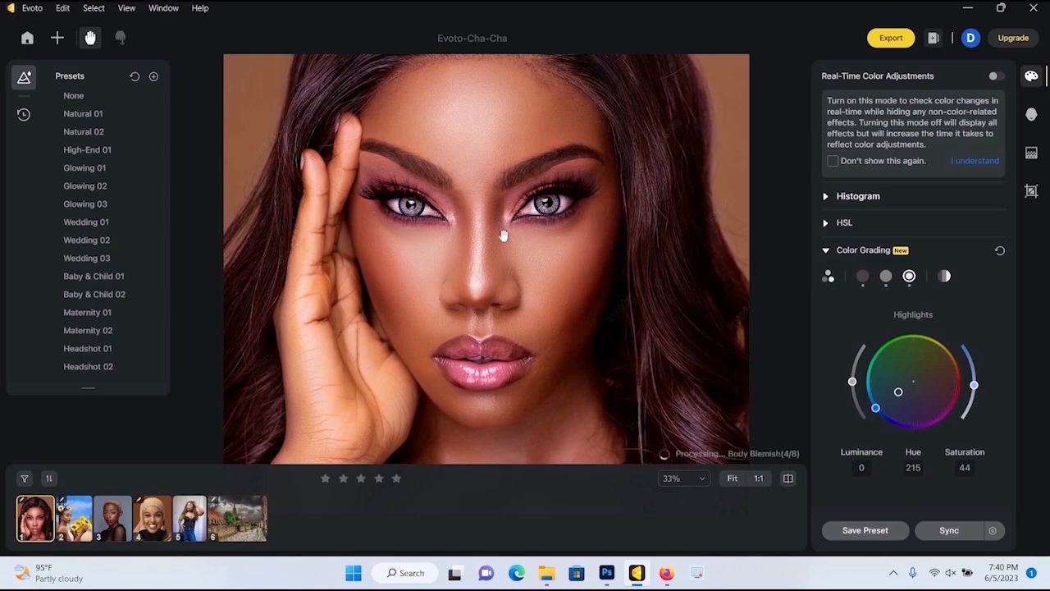
{"action": "scroll", "coordinate": [550, 265], "scroll_direction": "down", "scroll_amount": 3}
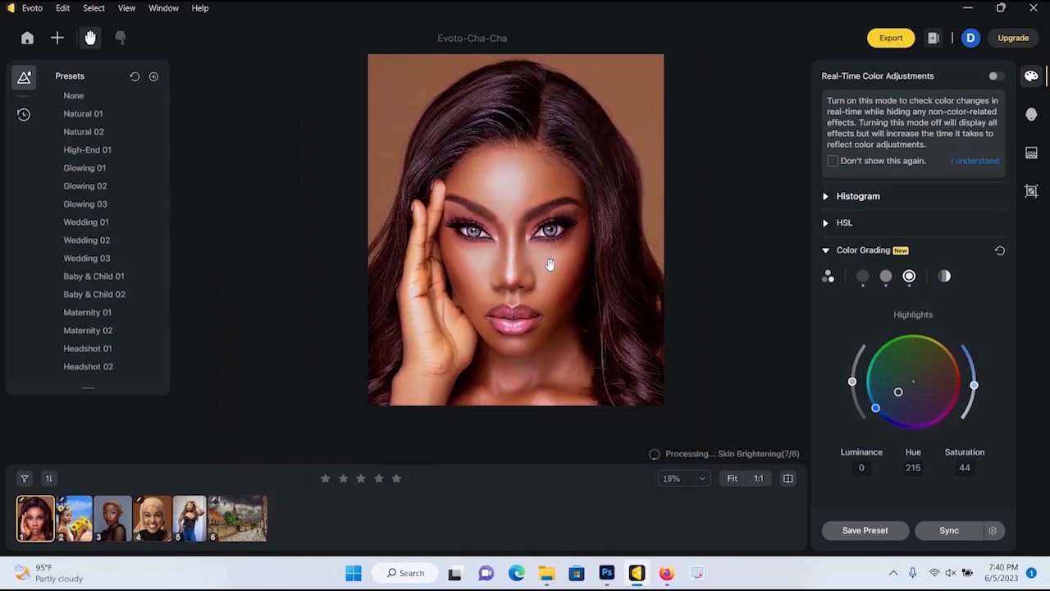
{"action": "scroll", "coordinate": [550, 264], "scroll_direction": "up", "scroll_amount": 3}
{"action": "scroll", "coordinate": [543, 266], "scroll_direction": "up", "scroll_amount": 1}
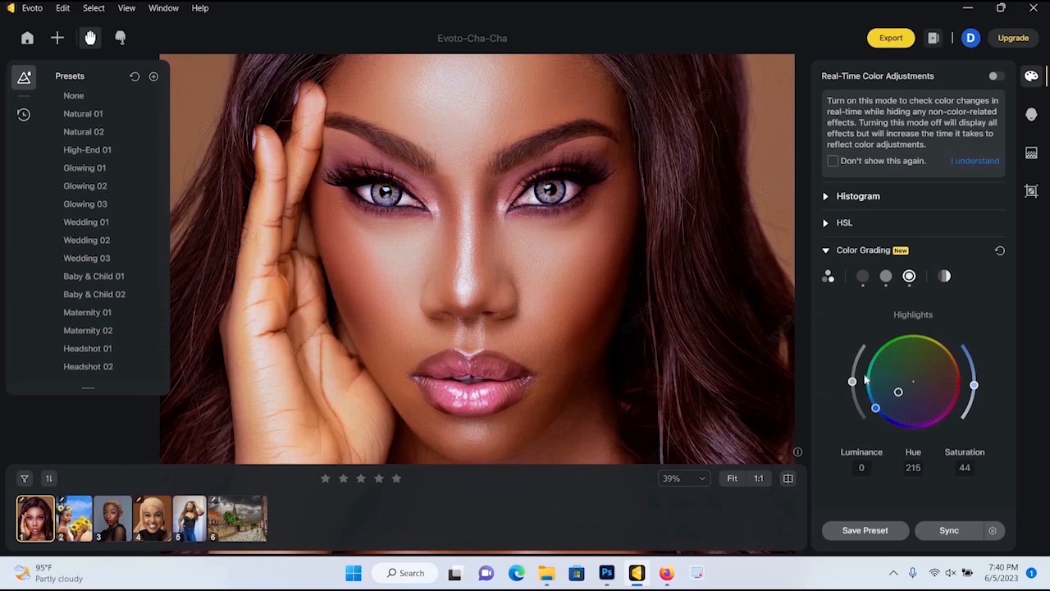
{"action": "left_click_drag", "start_coordinate": [898, 391], "coordinate": [900, 390]}
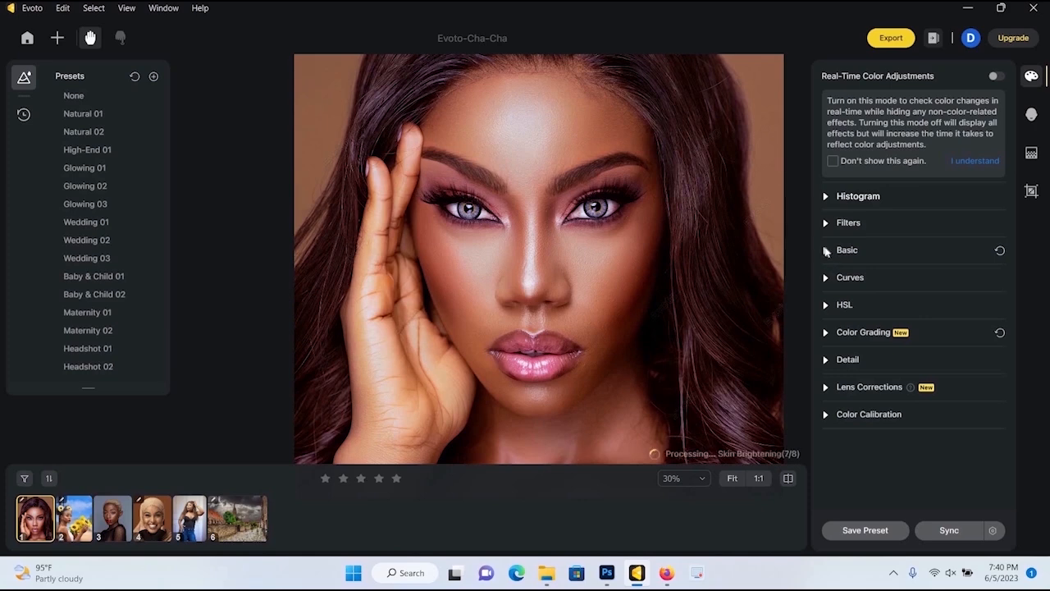
Step: Set the close-up portrait's highlight to -16 and its white balance temperature to -7
{"action": "left_click", "coordinate": [827, 250]}
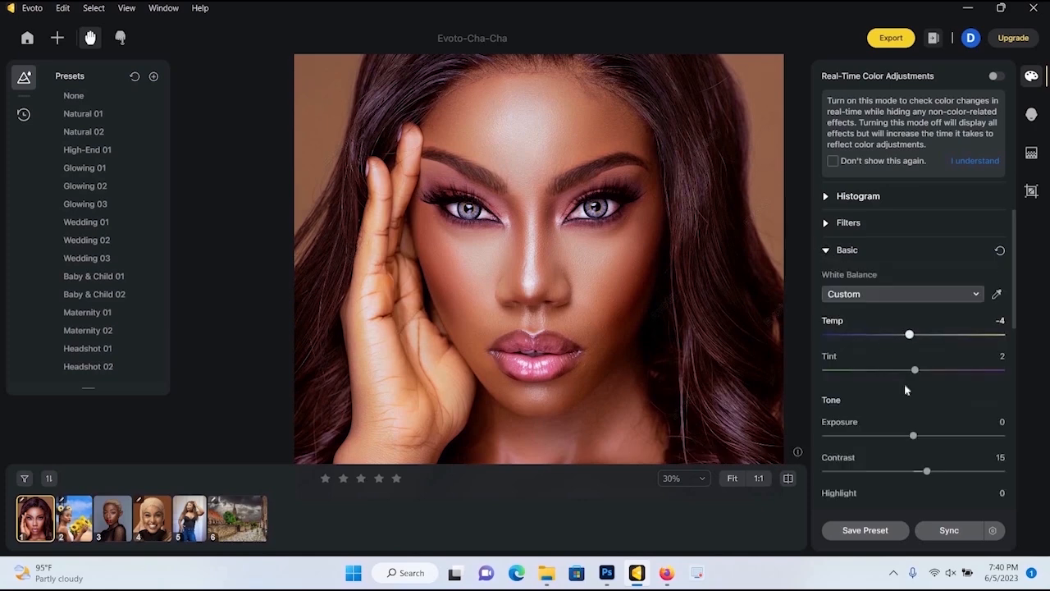
{"action": "scroll", "coordinate": [906, 388], "scroll_direction": "down", "scroll_amount": 1}
{"action": "scroll", "coordinate": [906, 391], "scroll_direction": "down", "scroll_amount": 1}
{"action": "left_click_drag", "start_coordinate": [908, 395], "coordinate": [893, 397]}
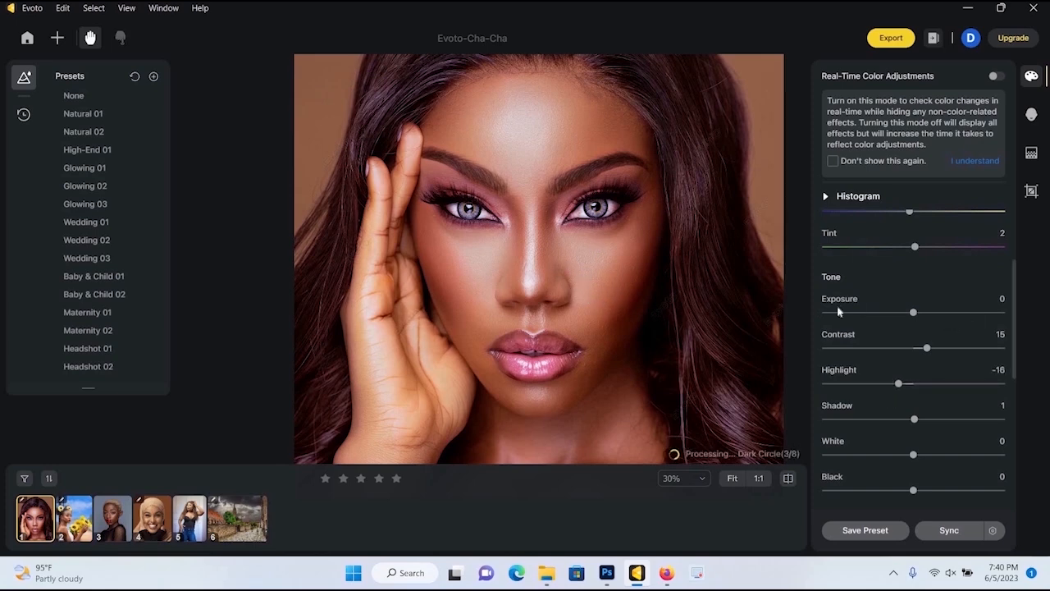
{"action": "scroll", "coordinate": [943, 315], "scroll_direction": "up", "scroll_amount": 1}
{"action": "left_click_drag", "start_coordinate": [909, 254], "coordinate": [908, 255]}
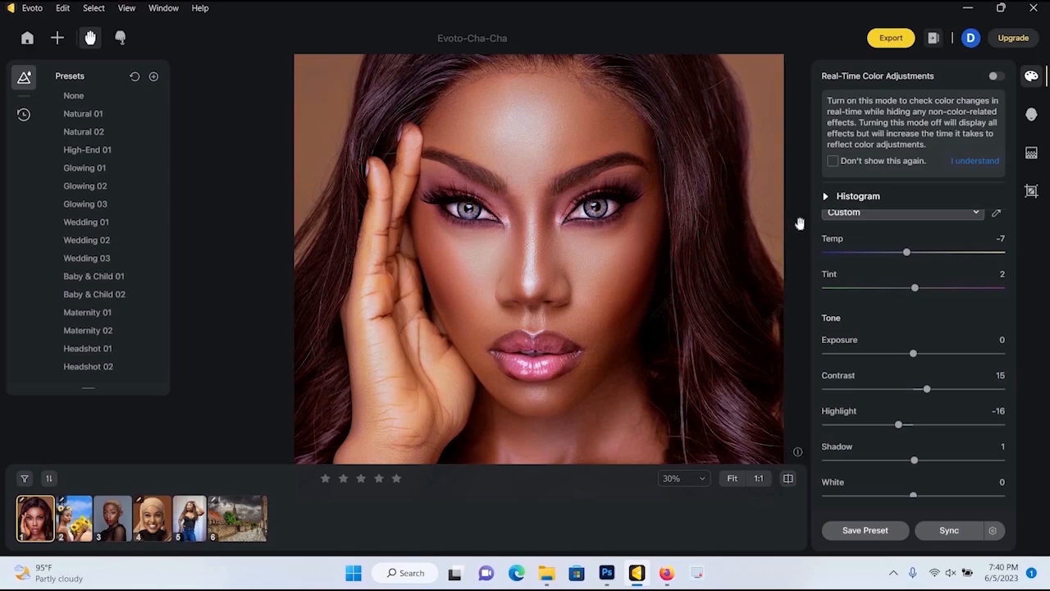
Step: Show the histogram and check the portrait at a lower magnification
{"action": "left_click", "coordinate": [825, 197]}
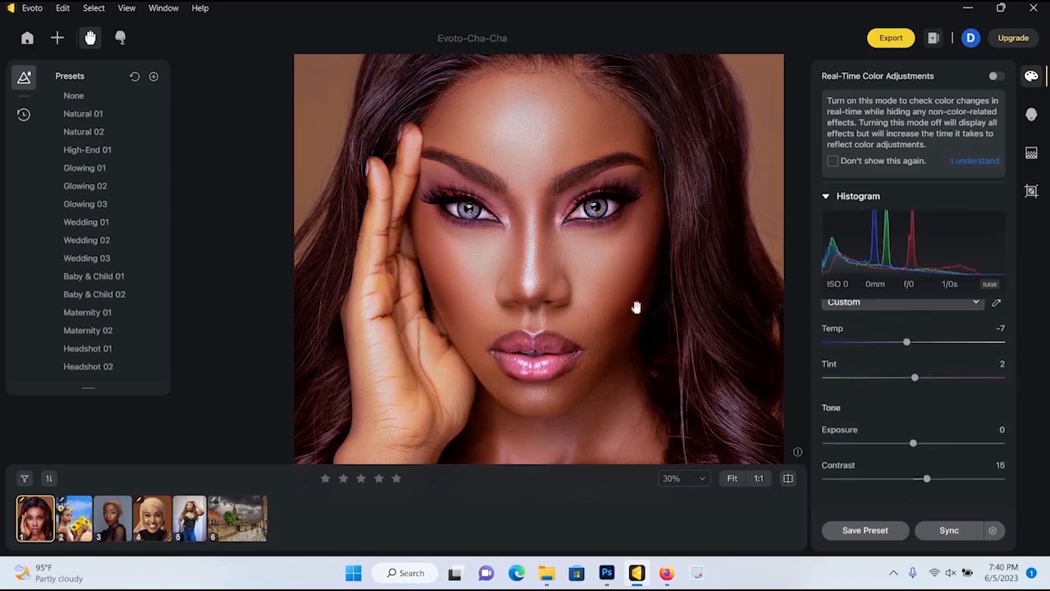
{"action": "scroll", "coordinate": [636, 307], "scroll_direction": "down", "scroll_amount": 3}
{"action": "scroll", "coordinate": [636, 307], "scroll_direction": "up", "scroll_amount": 2}
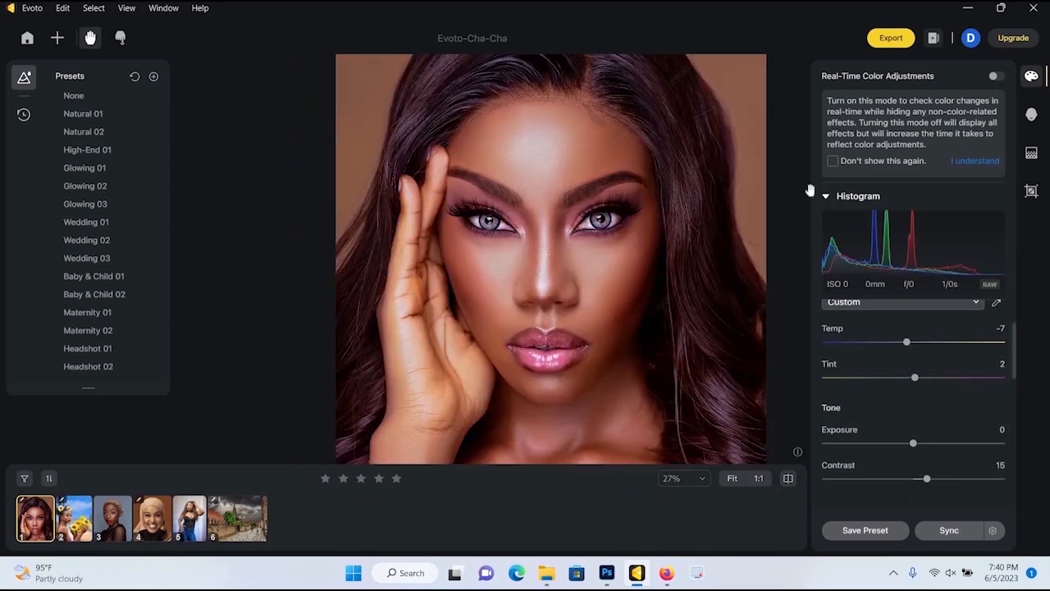
Step: Magnify the face and set the portrait's detail sharpening to 22
{"action": "scroll", "coordinate": [889, 259], "scroll_direction": "down", "scroll_amount": 1}
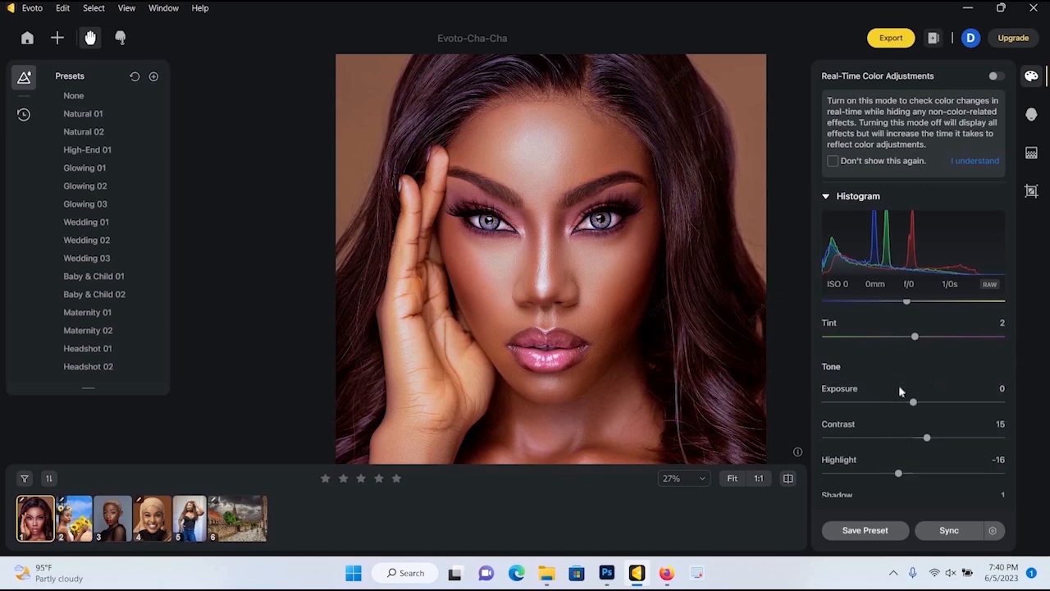
{"action": "scroll", "coordinate": [899, 389], "scroll_direction": "down", "scroll_amount": 8}
{"action": "scroll", "coordinate": [893, 392], "scroll_direction": "down", "scroll_amount": 1}
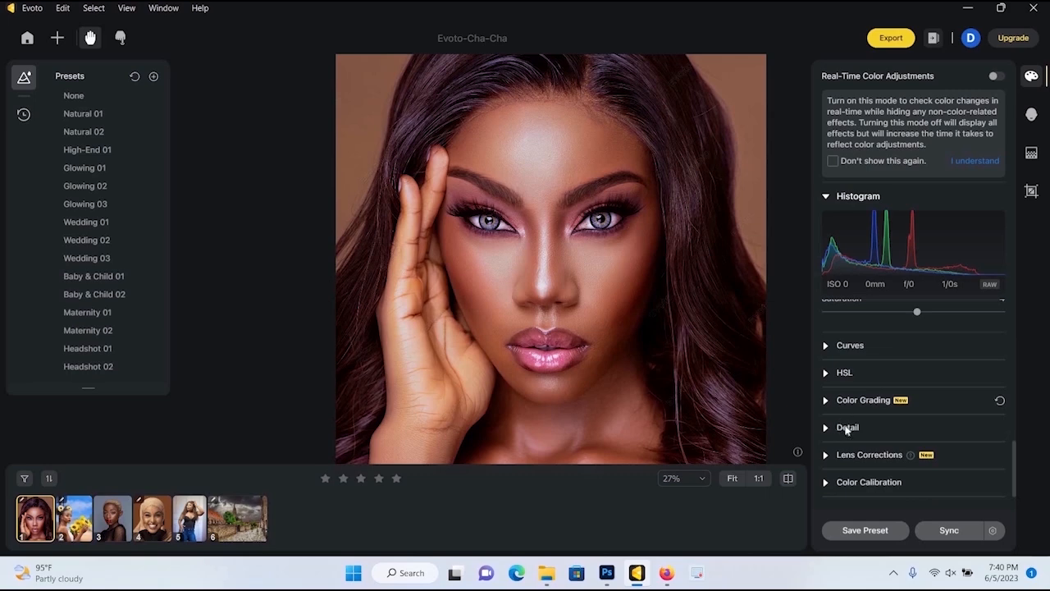
{"action": "left_click", "coordinate": [827, 428]}
{"action": "scroll", "coordinate": [853, 418], "scroll_direction": "down", "scroll_amount": 1}
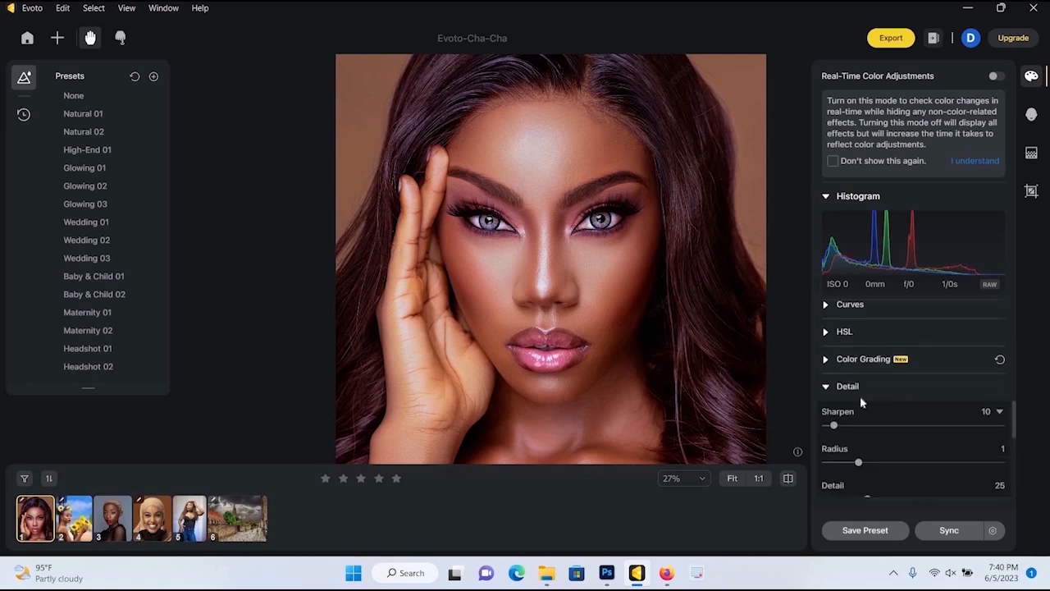
{"action": "scroll", "coordinate": [849, 427], "scroll_direction": "down", "scroll_amount": 2}
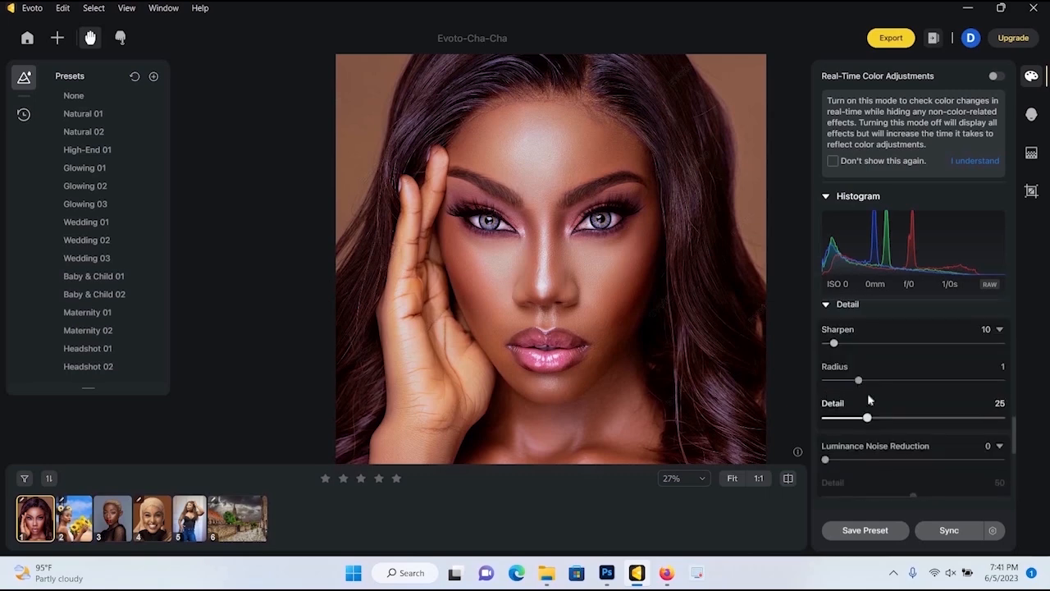
{"action": "scroll", "coordinate": [892, 375], "scroll_direction": "up", "scroll_amount": 1}
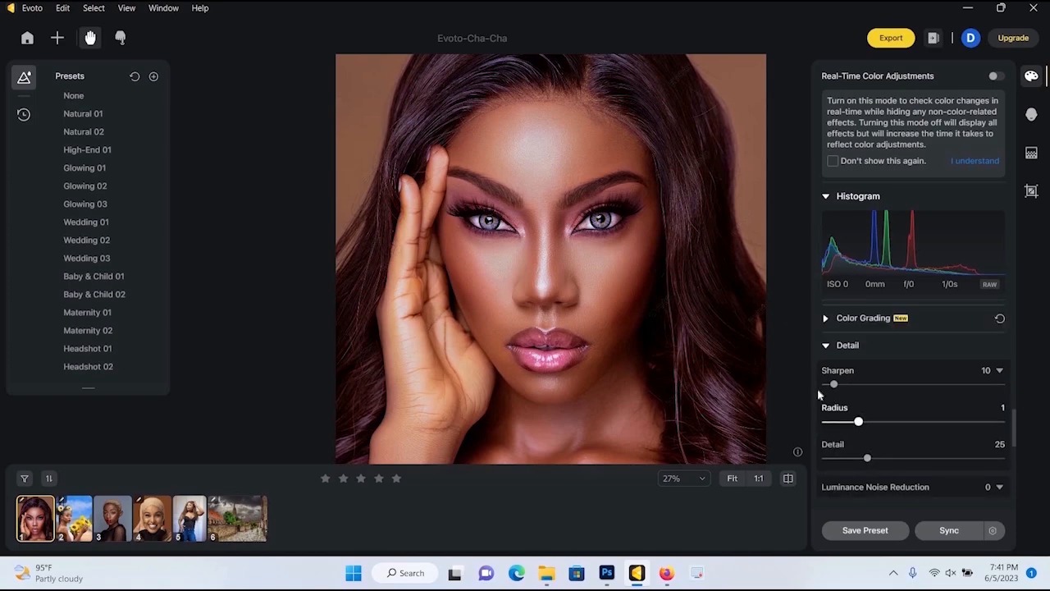
{"action": "scroll", "coordinate": [591, 293], "scroll_direction": "up", "scroll_amount": 3}
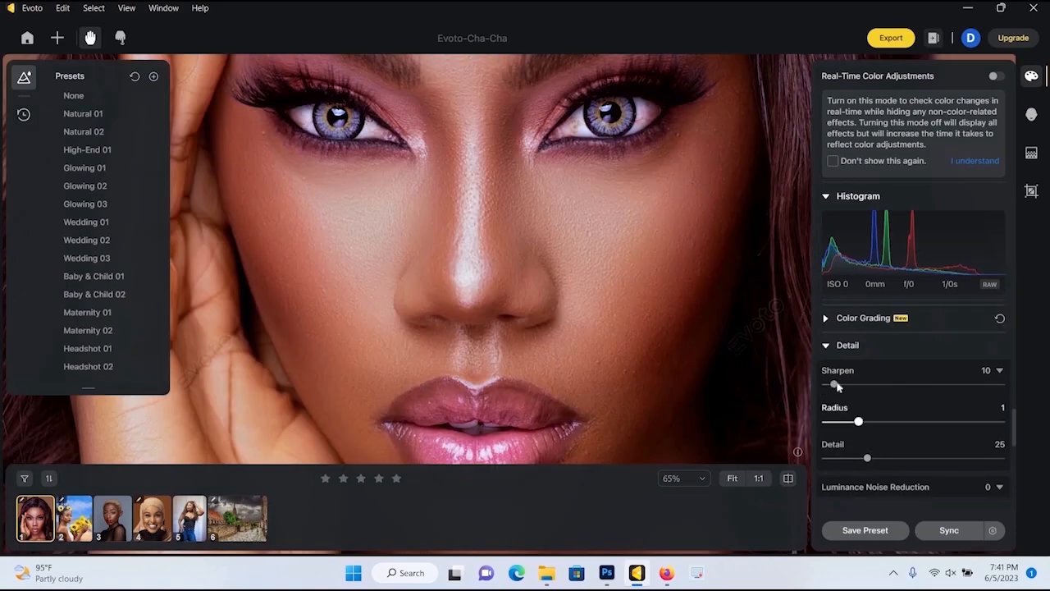
{"action": "left_click_drag", "start_coordinate": [849, 392], "coordinate": [852, 392]}
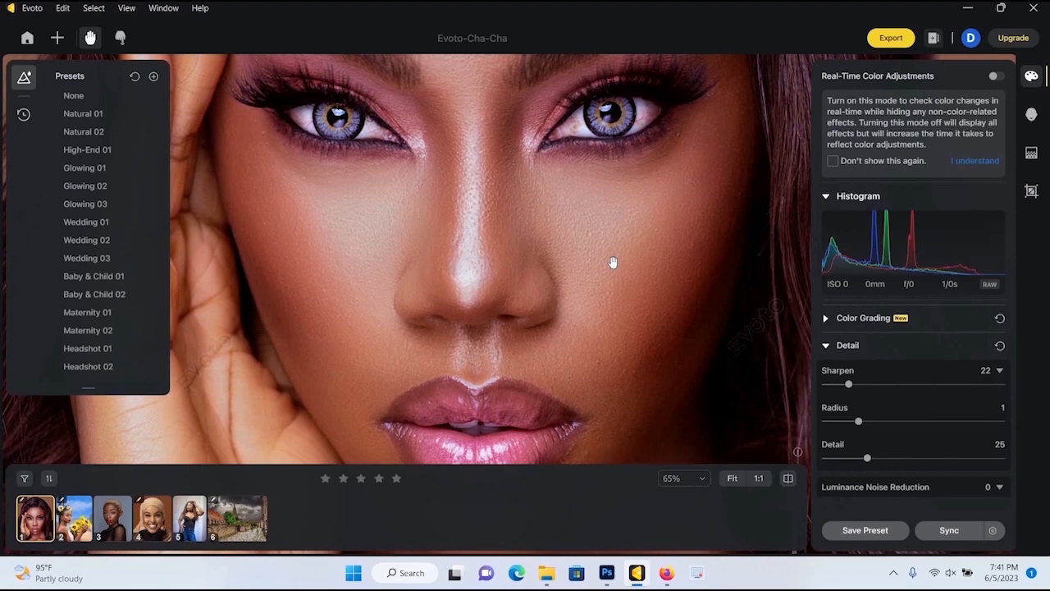
Step: Set the close-up portrait's saturation to -6
{"action": "scroll", "coordinate": [613, 261], "scroll_direction": "down", "scroll_amount": 2}
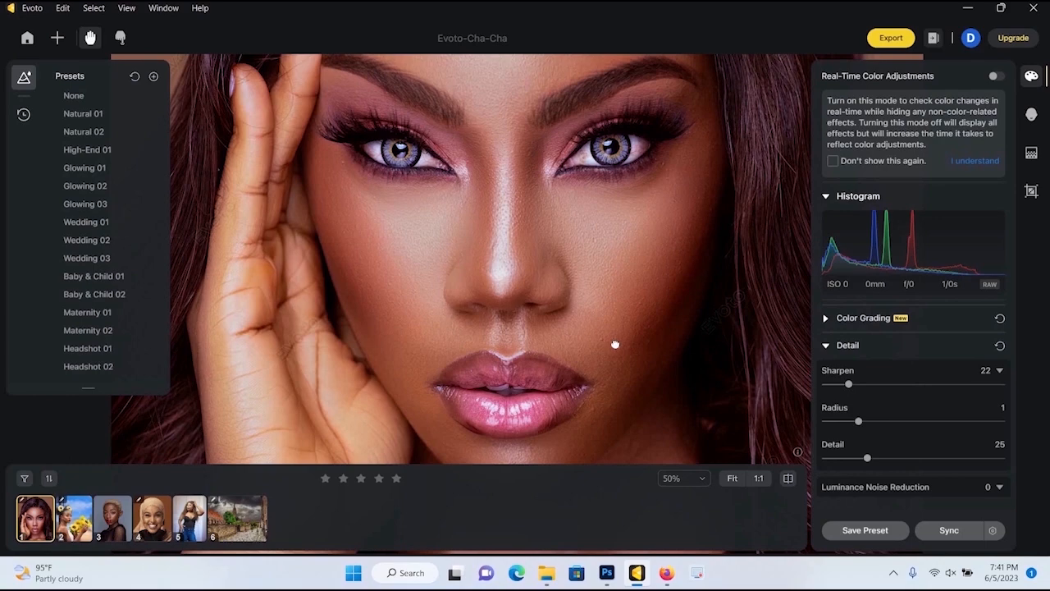
{"action": "left_click_drag", "start_coordinate": [615, 345], "coordinate": [619, 437]}
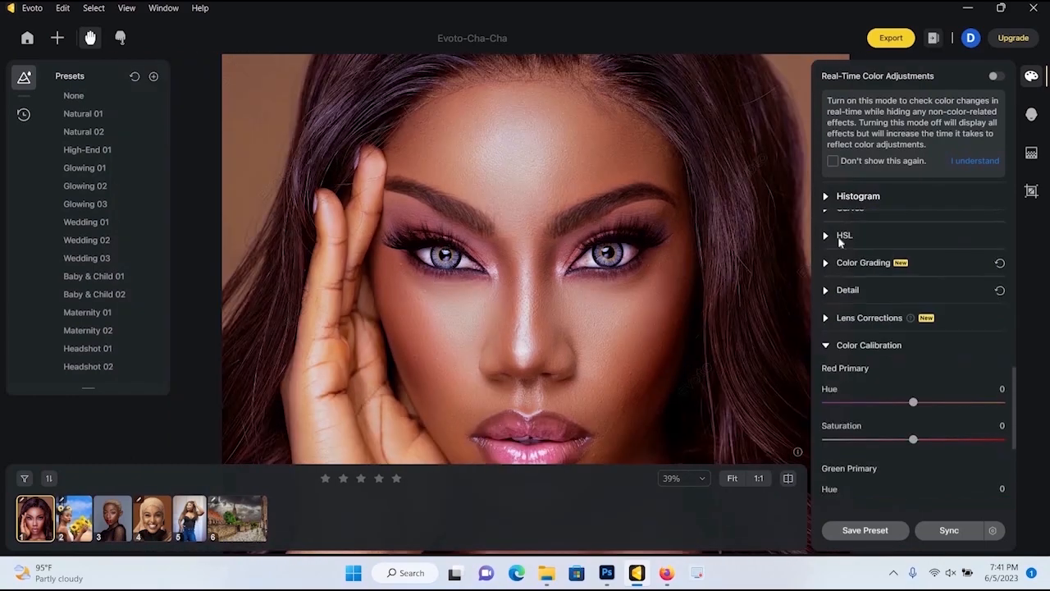
{"action": "scroll", "coordinate": [840, 254], "scroll_direction": "up", "scroll_amount": 1}
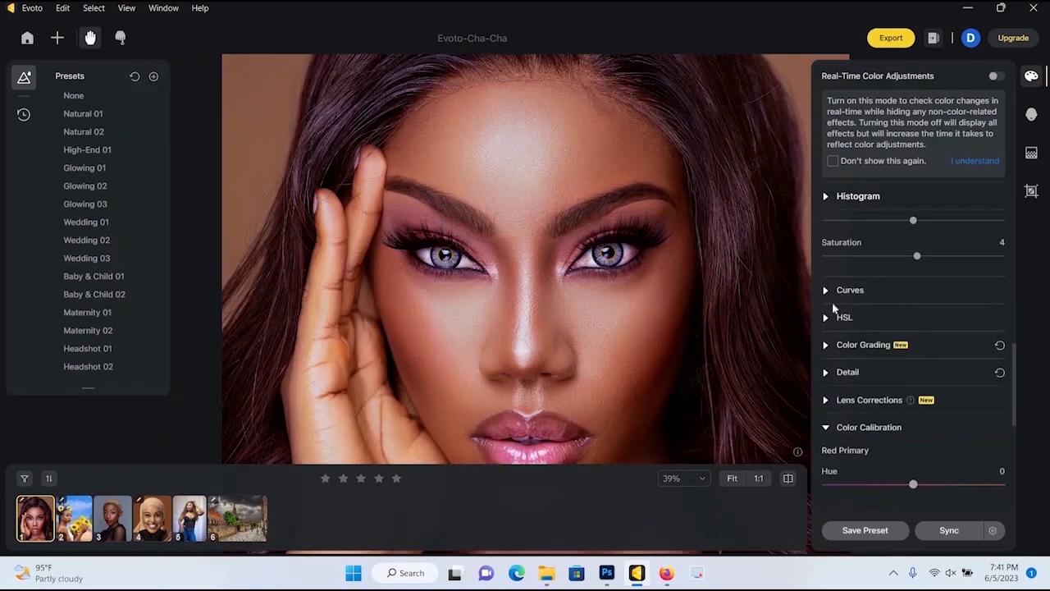
{"action": "scroll", "coordinate": [841, 318], "scroll_direction": "up", "scroll_amount": 3}
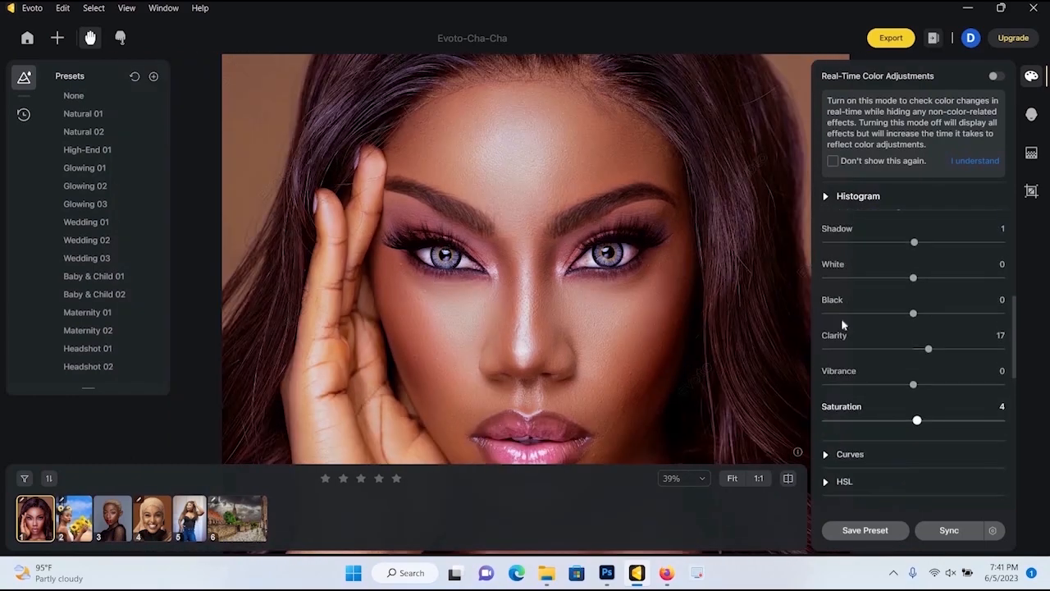
{"action": "scroll", "coordinate": [860, 363], "scroll_direction": "up", "scroll_amount": 1}
{"action": "scroll", "coordinate": [859, 364], "scroll_direction": "down", "scroll_amount": 3}
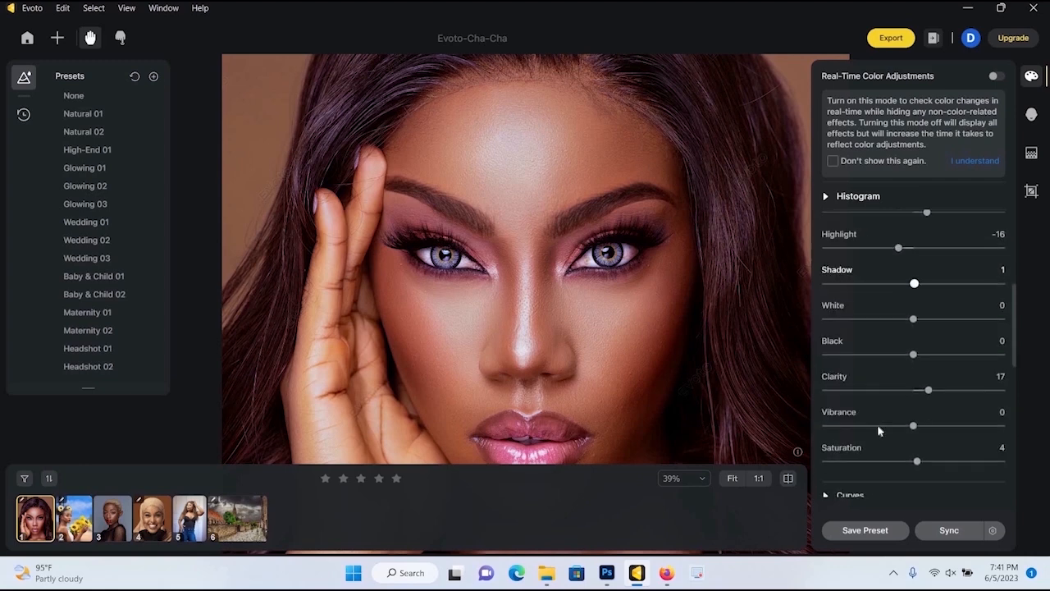
{"action": "double_click", "coordinate": [917, 462]}
{"action": "left_click", "coordinate": [907, 462]}
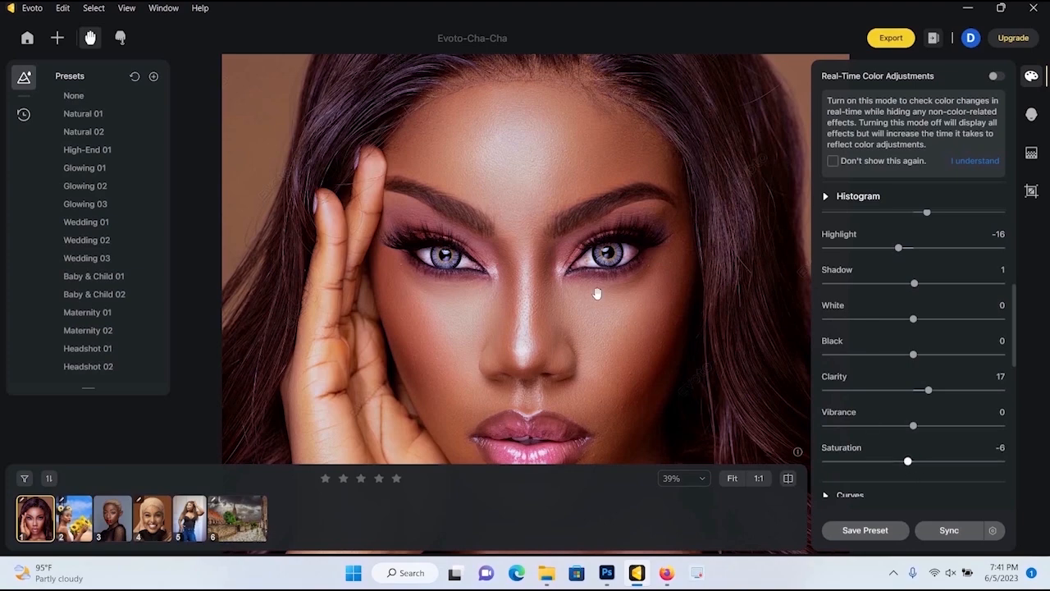
Step: Set the close-up portrait's highlight to -29 and white to -7, and compare it with the original
{"action": "scroll", "coordinate": [602, 307], "scroll_direction": "down", "scroll_amount": 2}
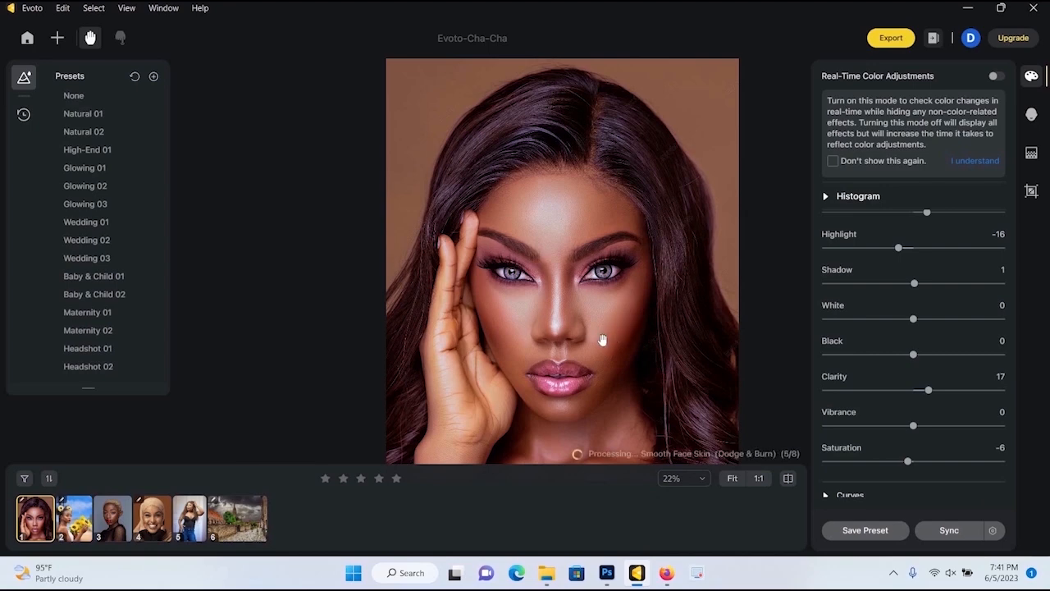
{"action": "scroll", "coordinate": [605, 339], "scroll_direction": "up", "scroll_amount": 2}
{"action": "scroll", "coordinate": [605, 345], "scroll_direction": "down", "scroll_amount": 2}
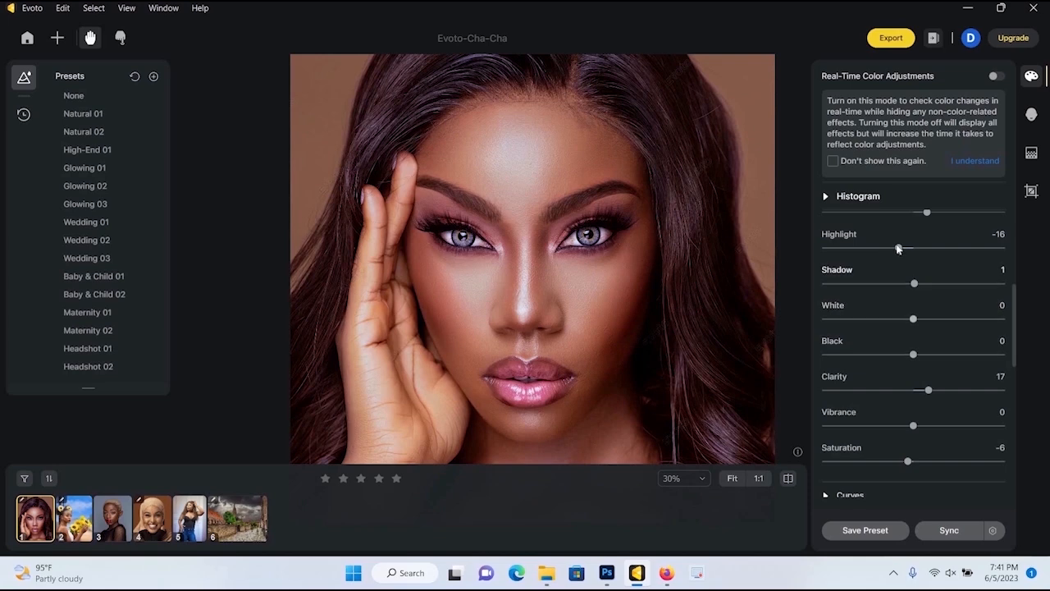
{"action": "left_click_drag", "start_coordinate": [894, 247], "coordinate": [886, 249]}
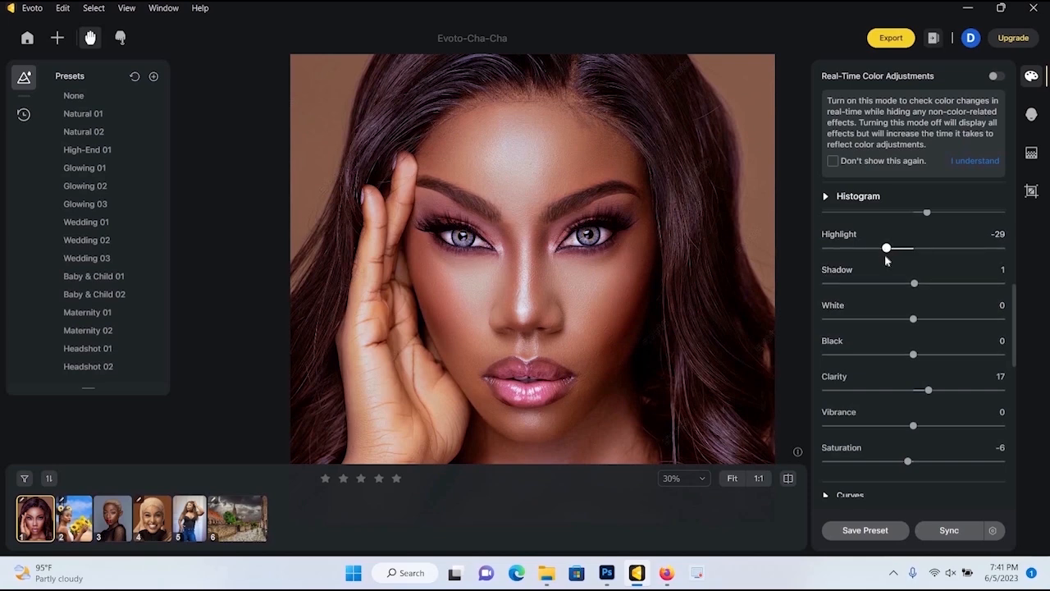
{"action": "left_click_drag", "start_coordinate": [912, 319], "coordinate": [907, 328]}
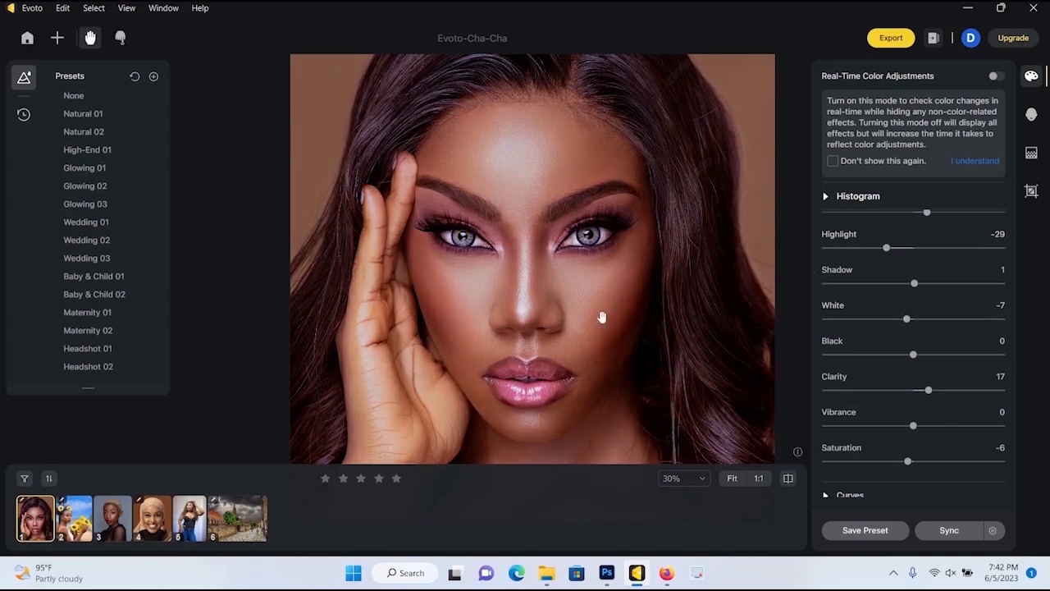
{"action": "left_click", "coordinate": [788, 478]}
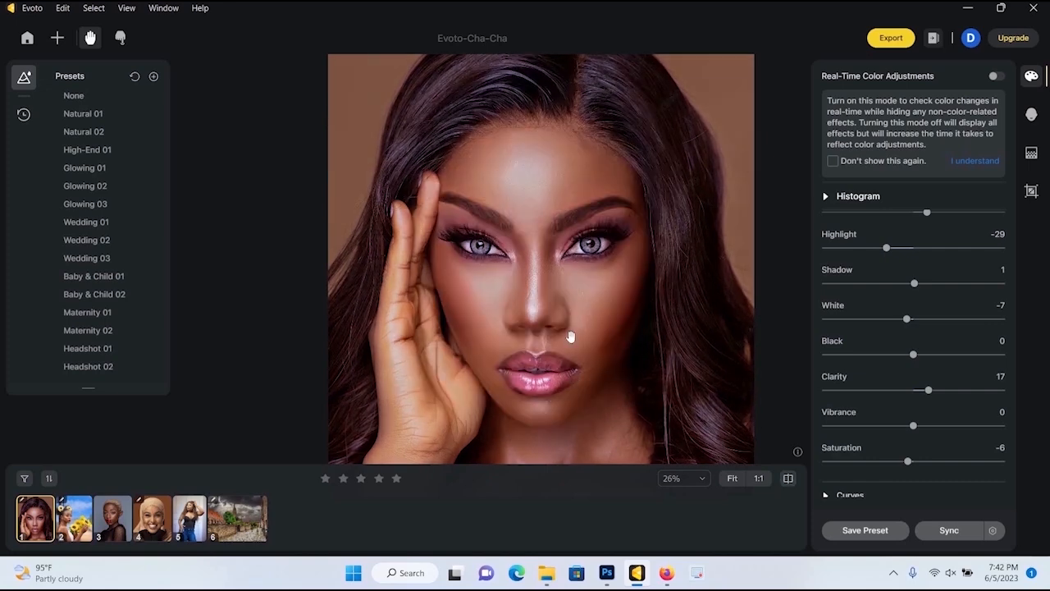
Step: Replace the close-up portrait's backdrop with the recommended Black one and inspect the hair edges
{"action": "left_click", "coordinate": [1031, 154]}
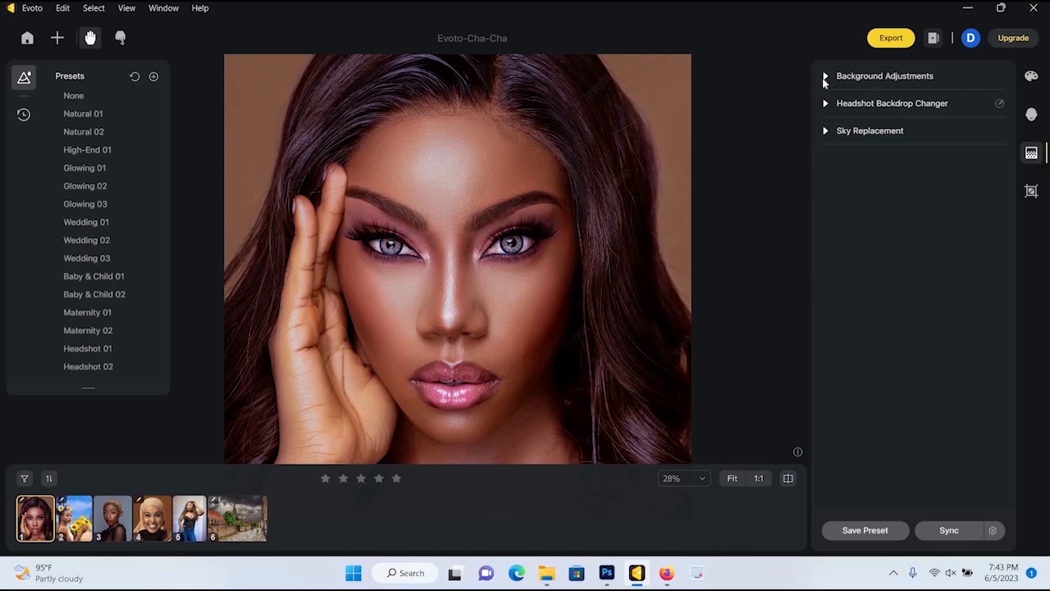
{"action": "left_click", "coordinate": [825, 76]}
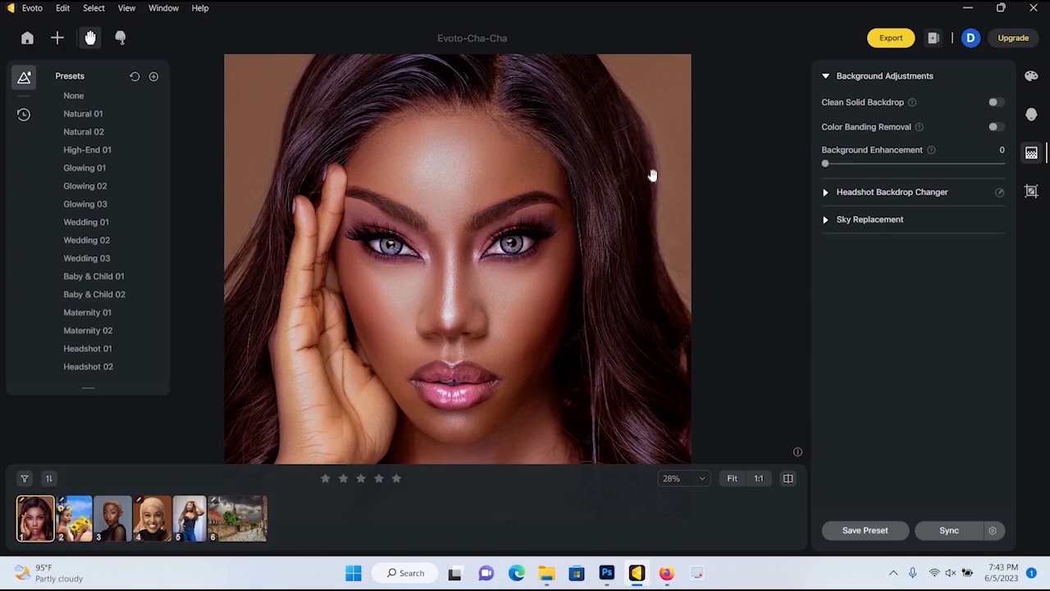
{"action": "left_click", "coordinate": [882, 194]}
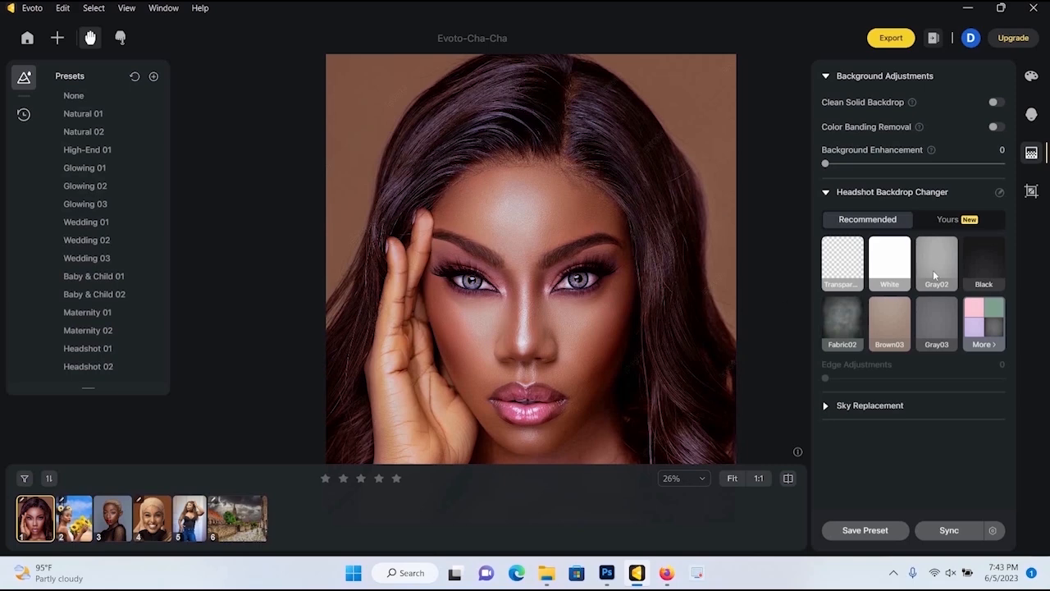
{"action": "left_click", "coordinate": [981, 247]}
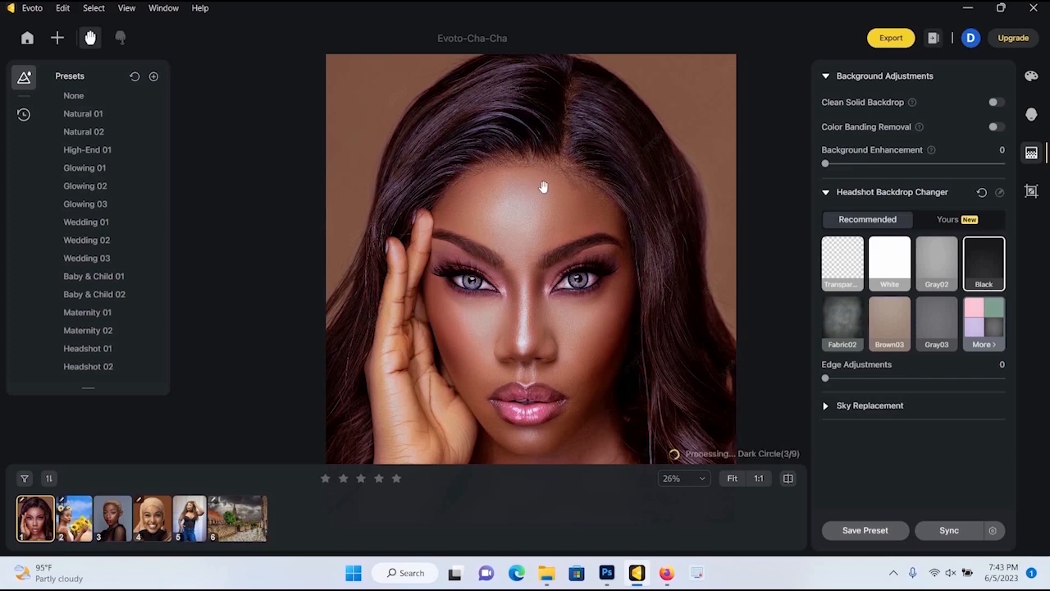
{"action": "scroll", "coordinate": [544, 183], "scroll_direction": "down", "scroll_amount": 4}
{"action": "scroll", "coordinate": [567, 183], "scroll_direction": "up", "scroll_amount": 2}
{"action": "scroll", "coordinate": [569, 186], "scroll_direction": "up", "scroll_amount": 1}
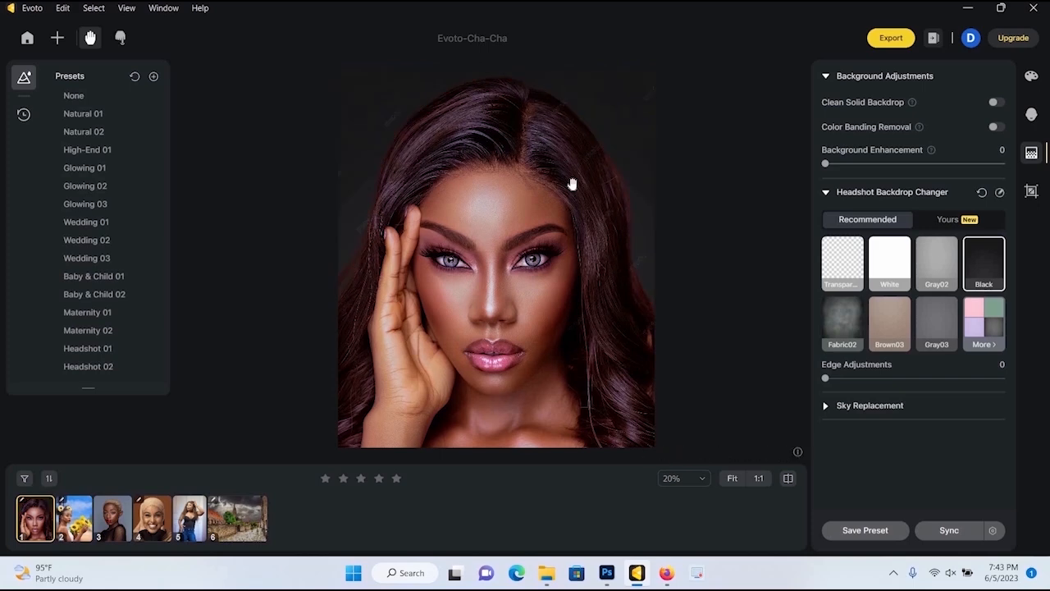
{"action": "scroll", "coordinate": [572, 183], "scroll_direction": "up", "scroll_amount": 1}
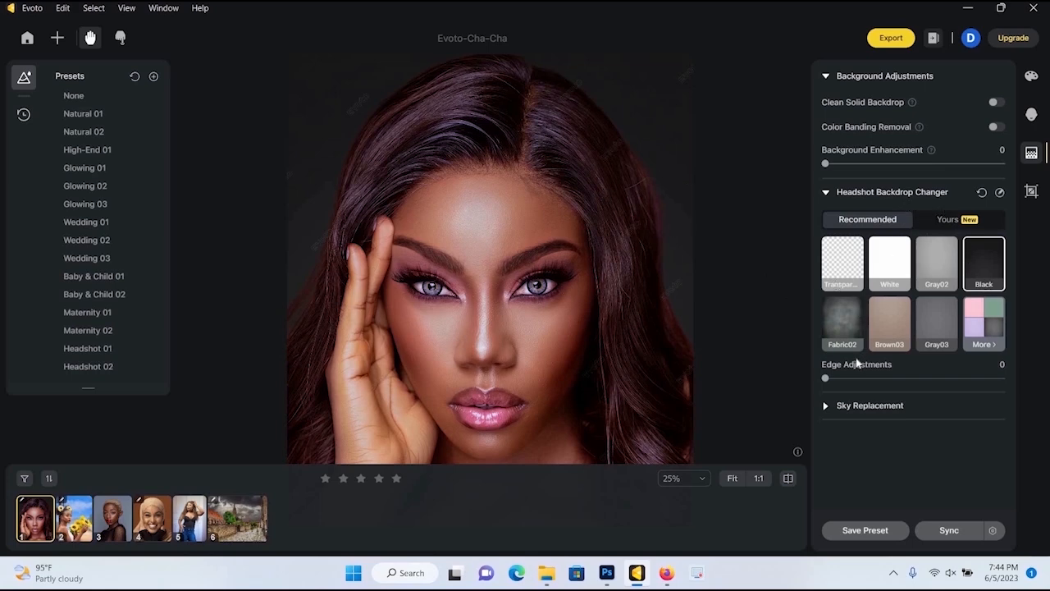
Step: Replace the backdrop of the blonde short-haired woman's portrait with Gradient01 and compare it with the original
{"action": "left_click", "coordinate": [825, 194]}
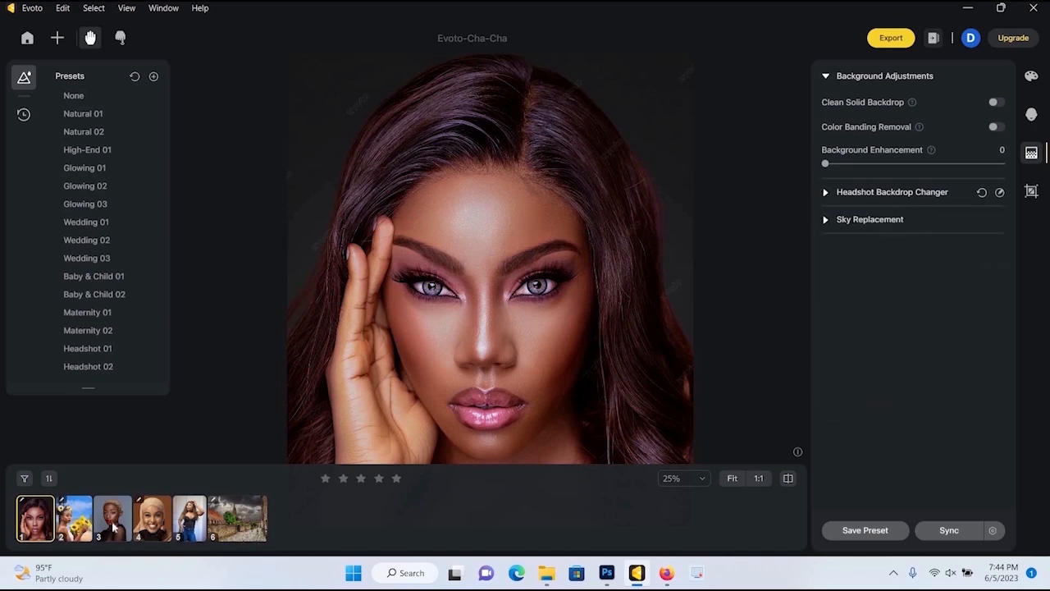
{"action": "left_click", "coordinate": [114, 528]}
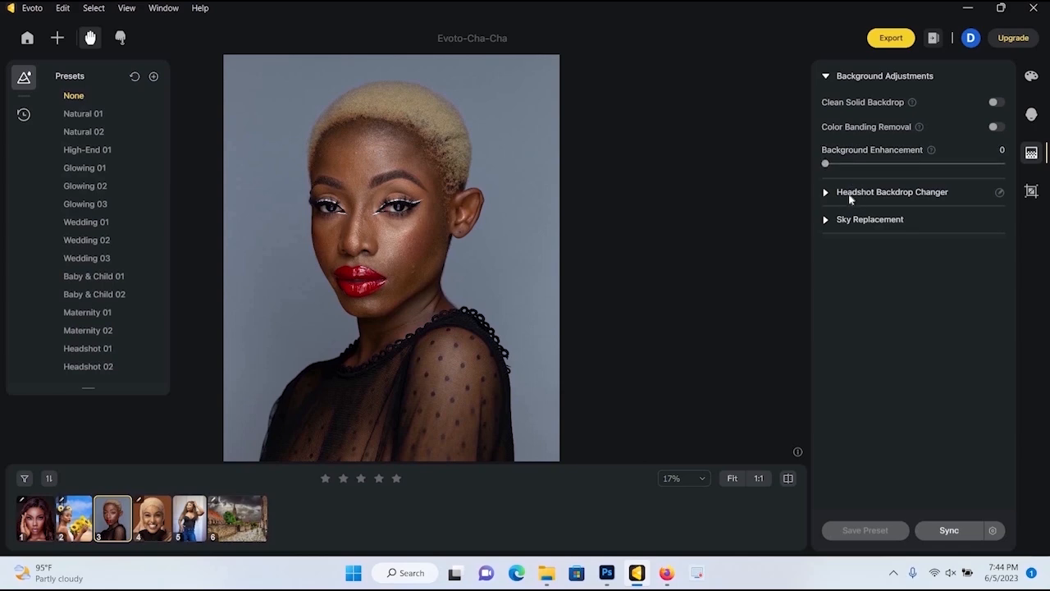
{"action": "left_click", "coordinate": [850, 196]}
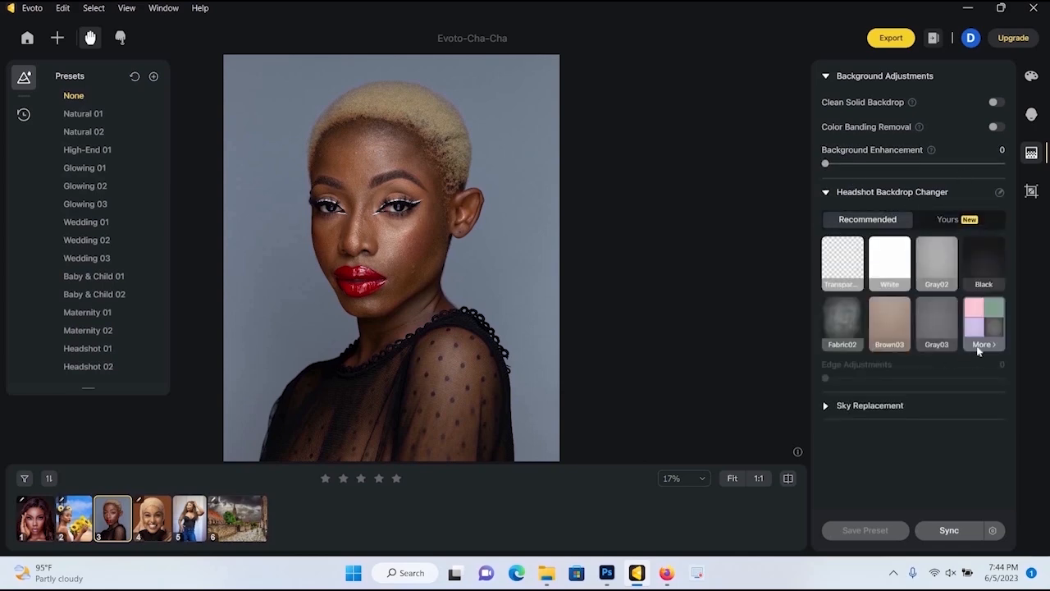
{"action": "left_click", "coordinate": [982, 345]}
{"action": "scroll", "coordinate": [897, 406], "scroll_direction": "down", "scroll_amount": 1}
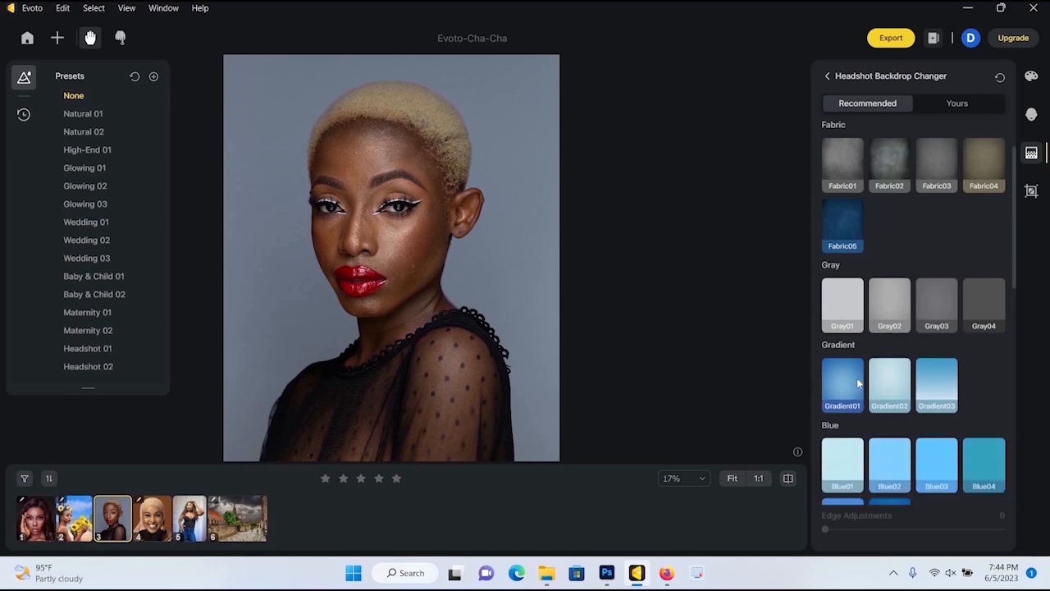
{"action": "left_click", "coordinate": [850, 383]}
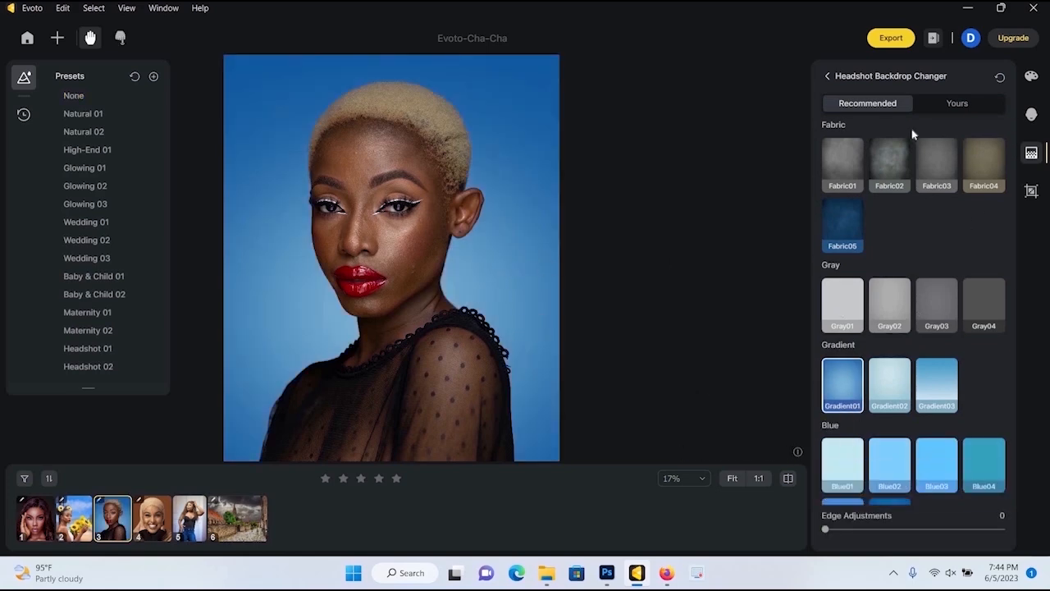
{"action": "left_click", "coordinate": [788, 481]}
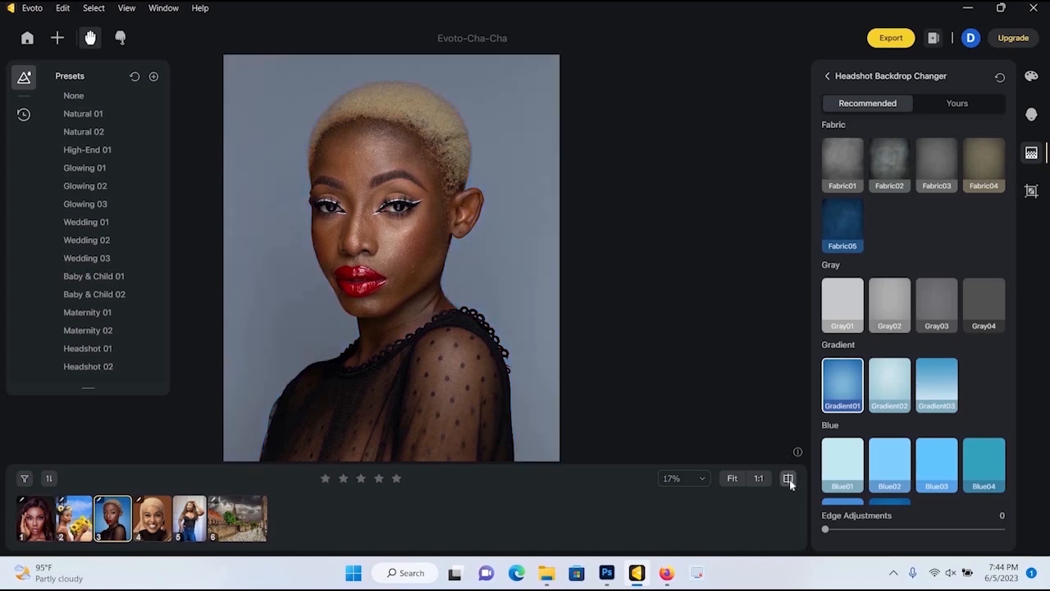
{"action": "left_click", "coordinate": [788, 481]}
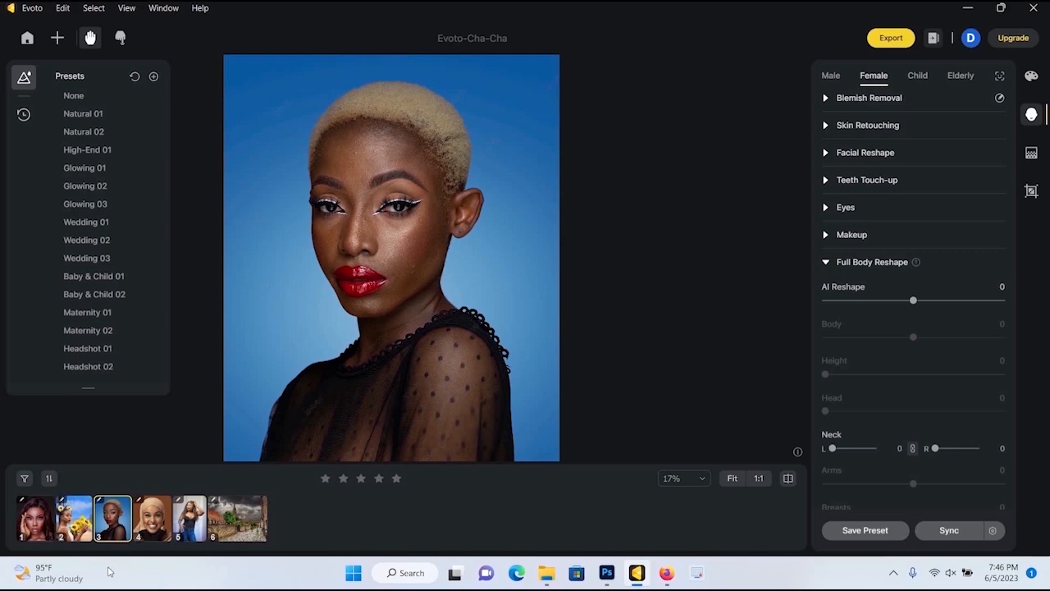
Step: Open the photo of the woman in jeans and set its full body AI Reshape to -37
{"action": "left_click", "coordinate": [188, 521]}
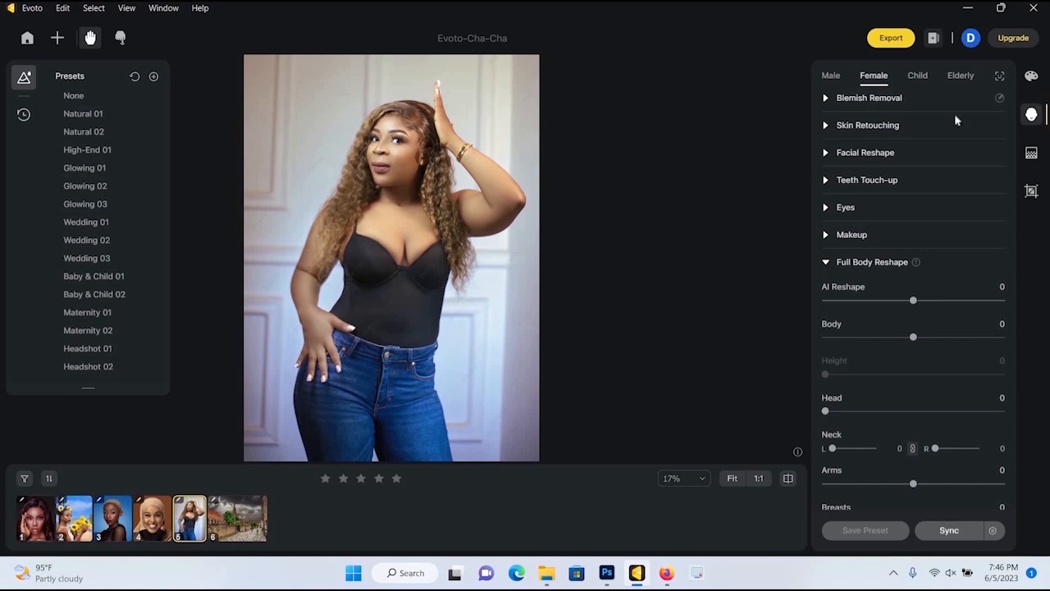
{"action": "left_click", "coordinate": [827, 263]}
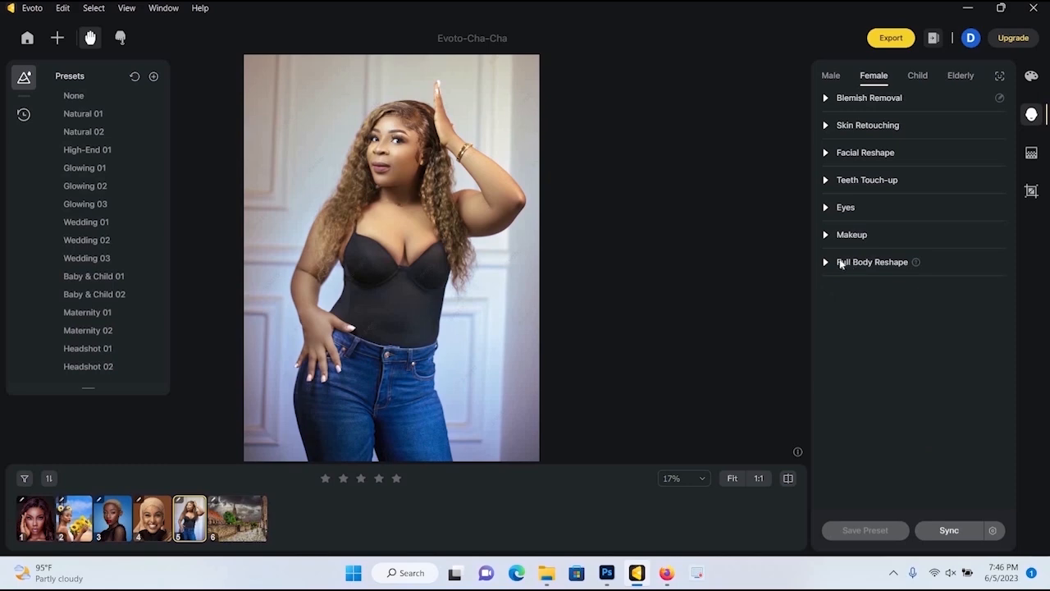
{"action": "left_click", "coordinate": [875, 261]}
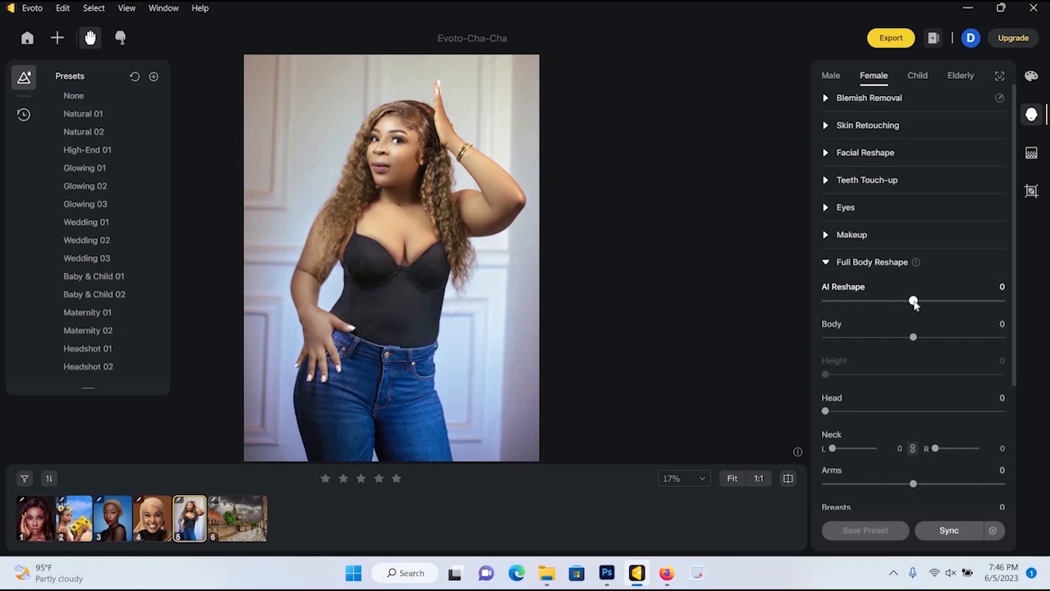
{"action": "left_click_drag", "start_coordinate": [902, 306], "coordinate": [879, 305]}
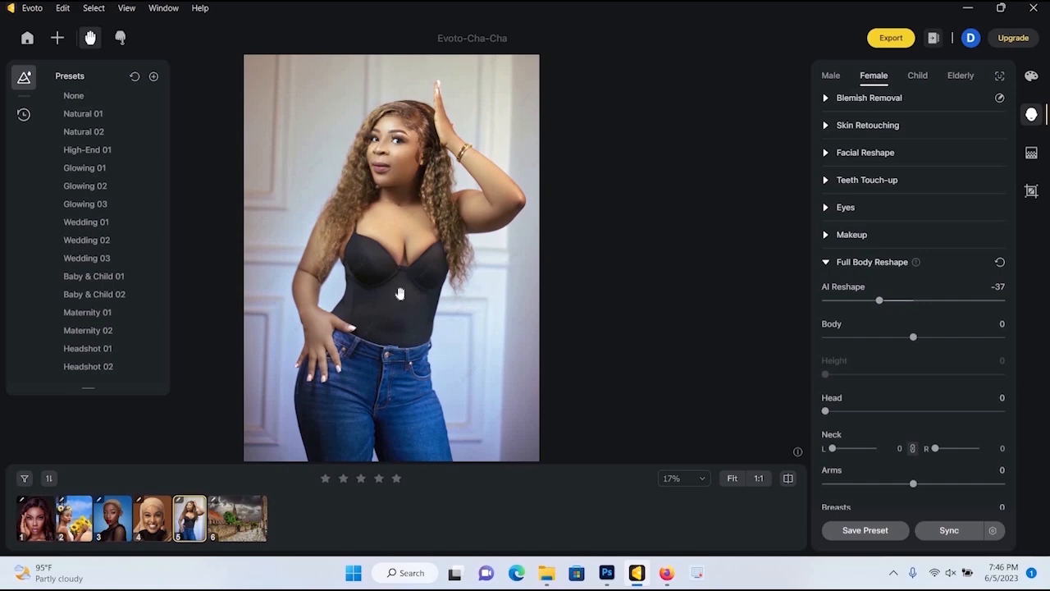
Step: Try stronger slimming and widening on the woman in jeans with AI Reshape values of -58 and 24
{"action": "scroll", "coordinate": [394, 303], "scroll_direction": "up", "scroll_amount": 3}
{"action": "left_click", "coordinate": [858, 306]}
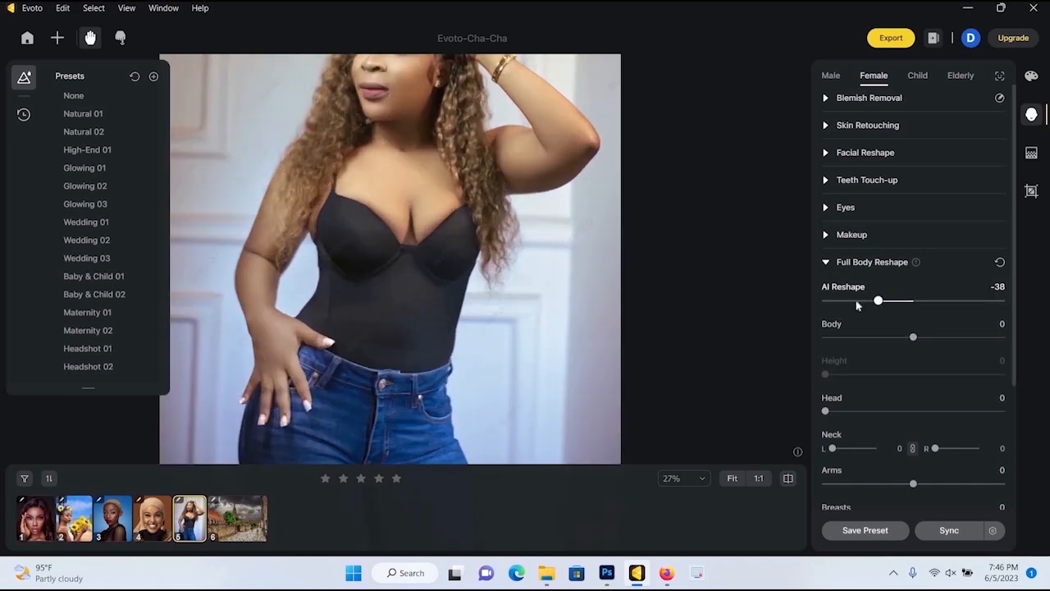
{"action": "scroll", "coordinate": [464, 275], "scroll_direction": "down", "scroll_amount": 3}
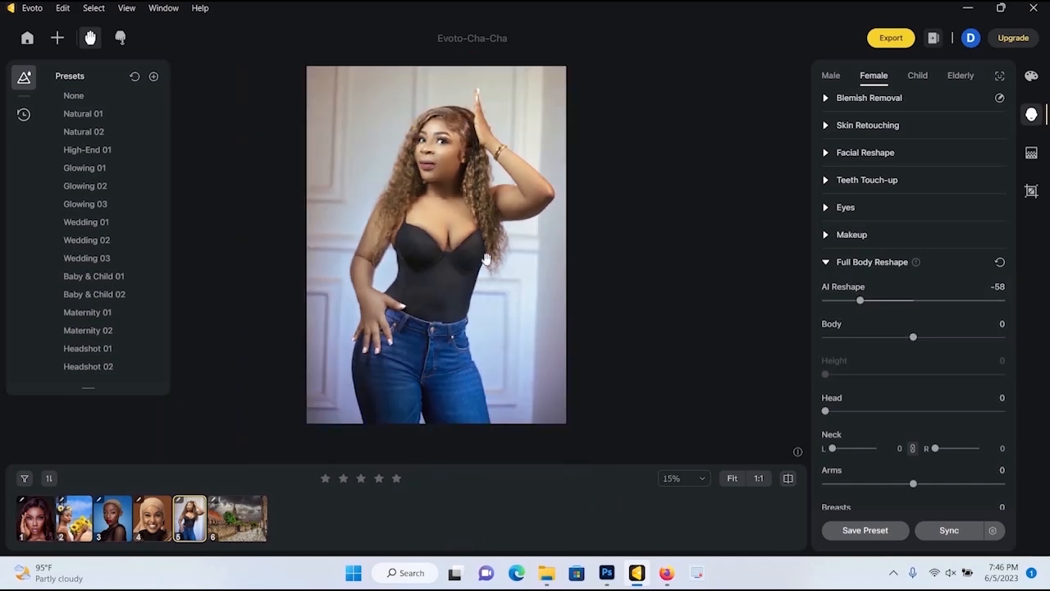
{"action": "scroll", "coordinate": [424, 282], "scroll_direction": "up", "scroll_amount": 2}
{"action": "left_click_drag", "start_coordinate": [829, 302], "coordinate": [936, 302]}
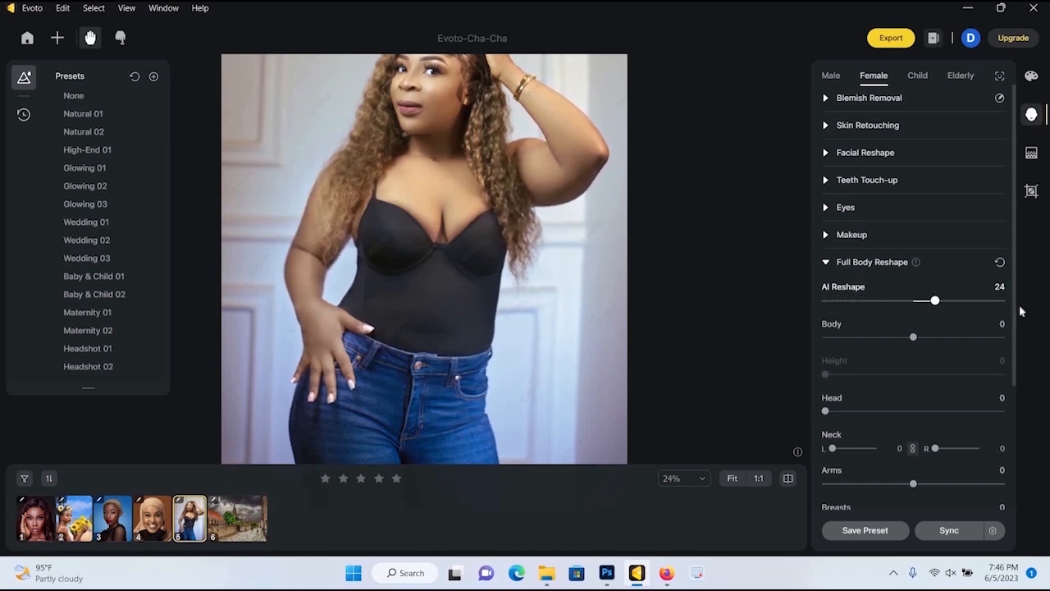
{"action": "left_click_drag", "start_coordinate": [1021, 311], "coordinate": [1020, 311]}
Step: Set the AI Reshape of the woman in jeans to -24 and check her figure
{"action": "left_click_drag", "start_coordinate": [926, 315], "coordinate": [891, 326]}
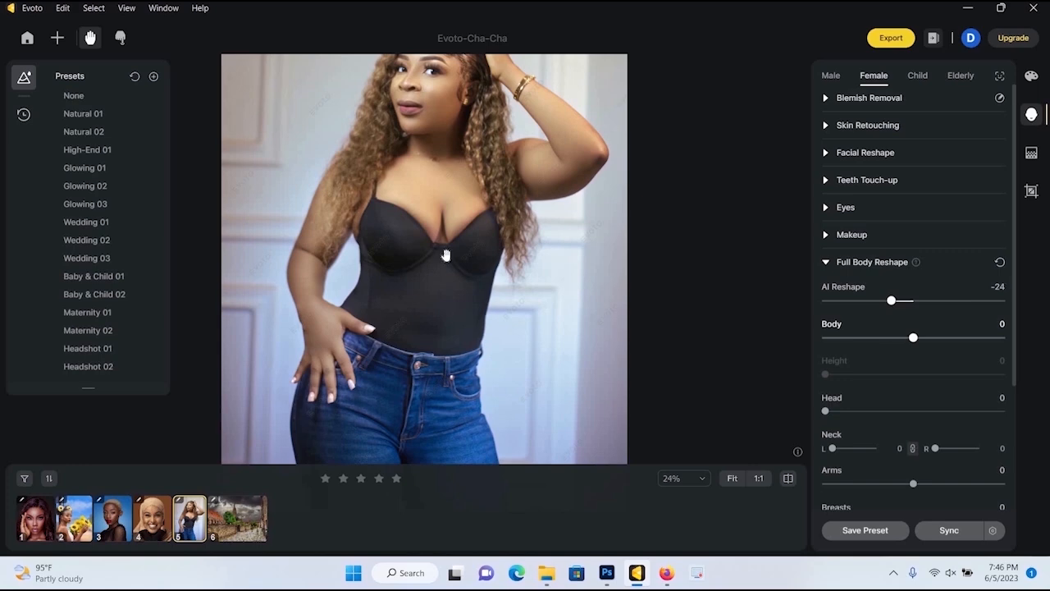
{"action": "scroll", "coordinate": [452, 257], "scroll_direction": "down", "scroll_amount": 2}
{"action": "scroll", "coordinate": [451, 256], "scroll_direction": "up", "scroll_amount": 2}
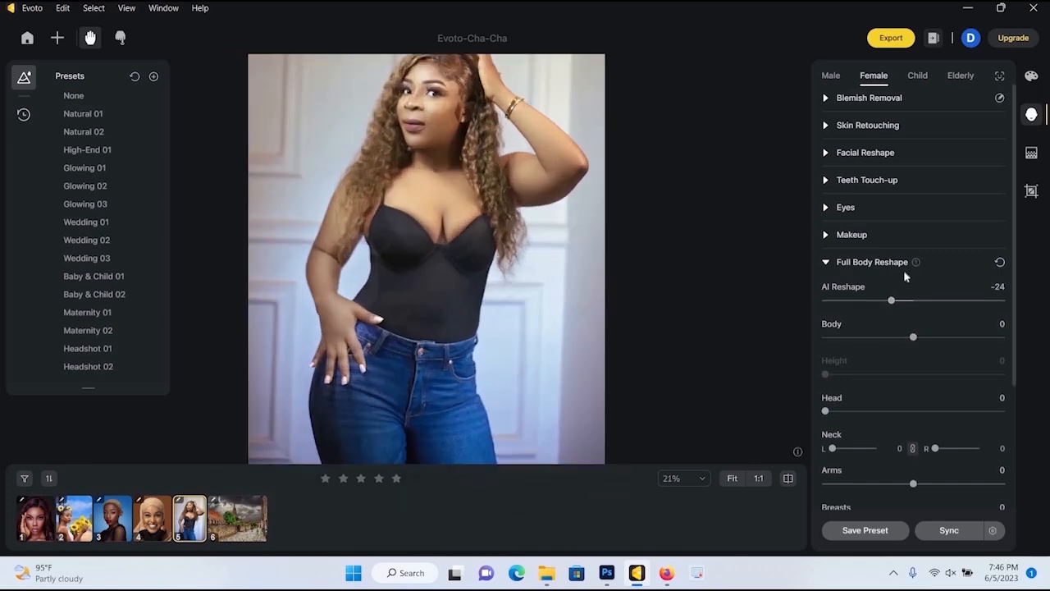
Step: Set the Body reshape of the woman in jeans to 19 and compare the photo with the original
{"action": "left_click_drag", "start_coordinate": [914, 338], "coordinate": [930, 371]}
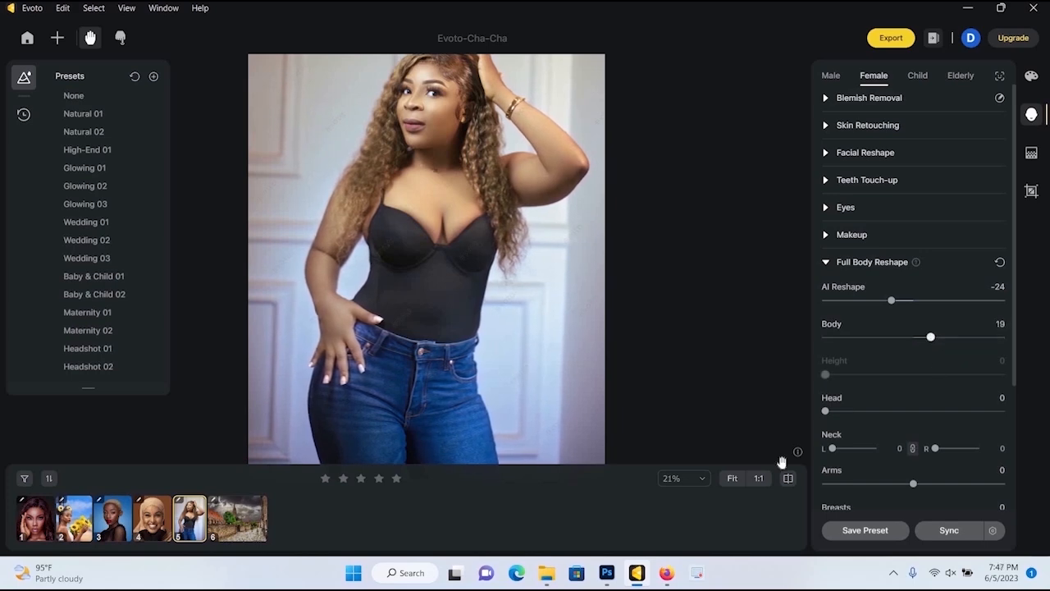
{"action": "left_click", "coordinate": [788, 484]}
{"action": "left_click", "coordinate": [787, 484]}
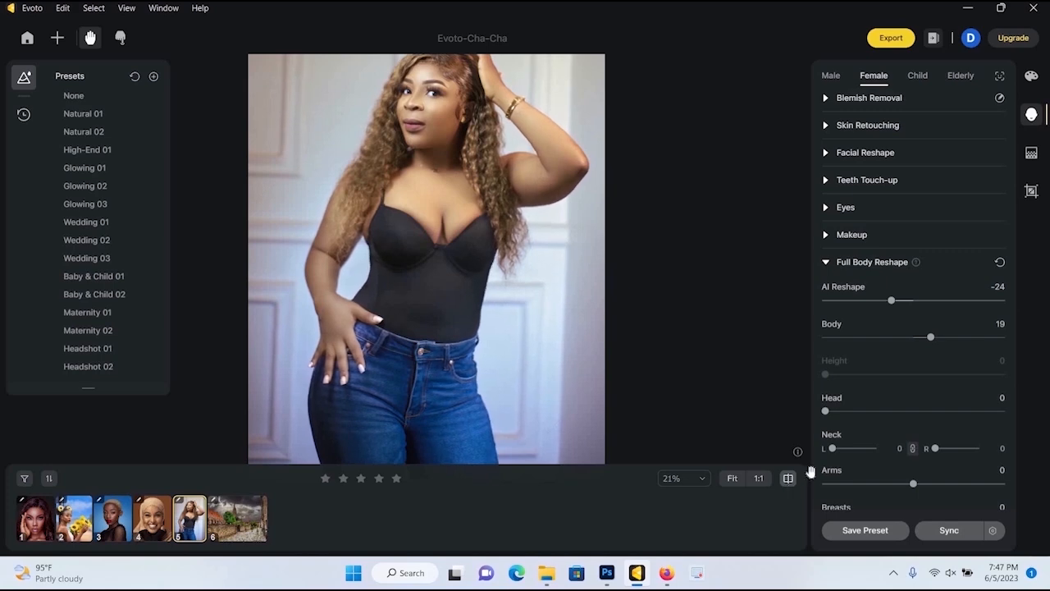
Step: Set the Head reshape of the woman in jeans to 36, both Neck sides to 29 and Arms to -28
{"action": "scroll", "coordinate": [826, 392], "scroll_direction": "down", "scroll_amount": 1}
{"action": "left_click", "coordinate": [914, 370]}
{"action": "left_click", "coordinate": [886, 374]}
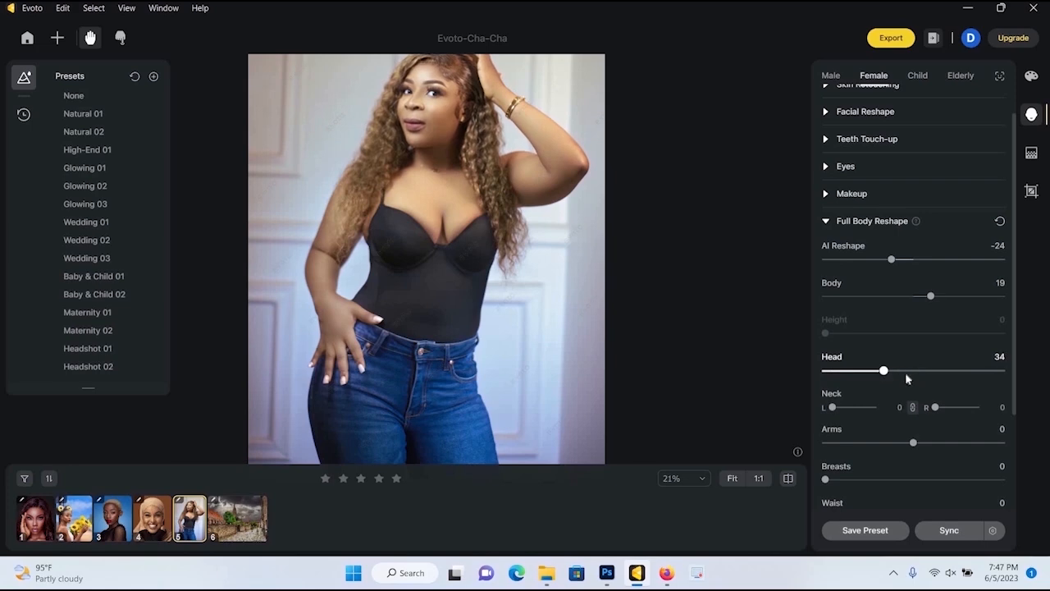
{"action": "left_click_drag", "start_coordinate": [906, 374], "coordinate": [884, 381]}
{"action": "mouse_move", "coordinate": [835, 410]}
{"action": "left_mouse_down"}
{"action": "mouse_move", "coordinate": [856, 406]}
{"action": "mouse_move", "coordinate": [841, 410]}
{"action": "left_mouse_up"}
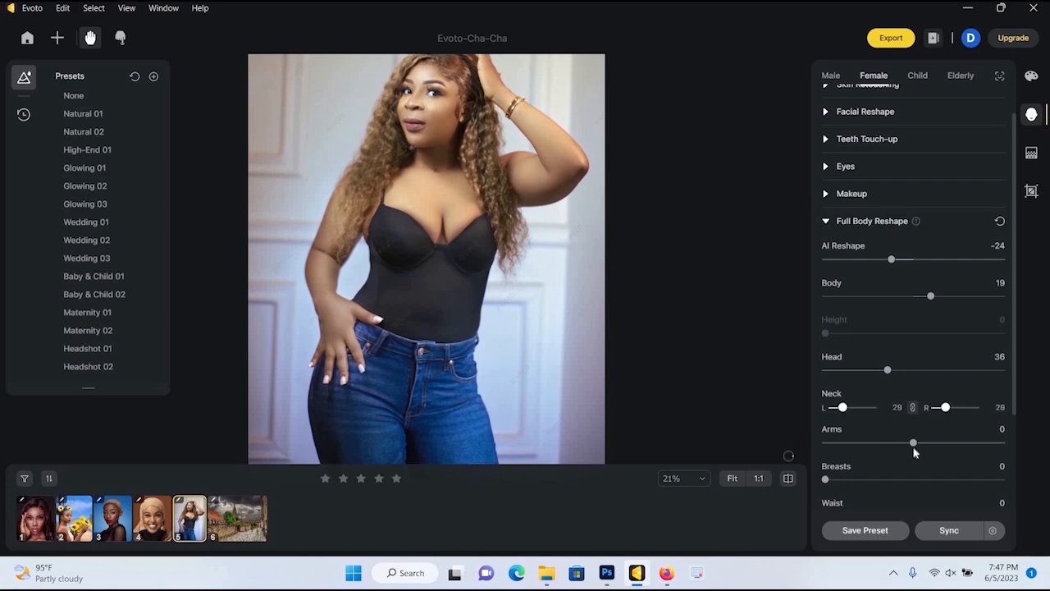
{"action": "left_click_drag", "start_coordinate": [947, 443], "coordinate": [886, 448]}
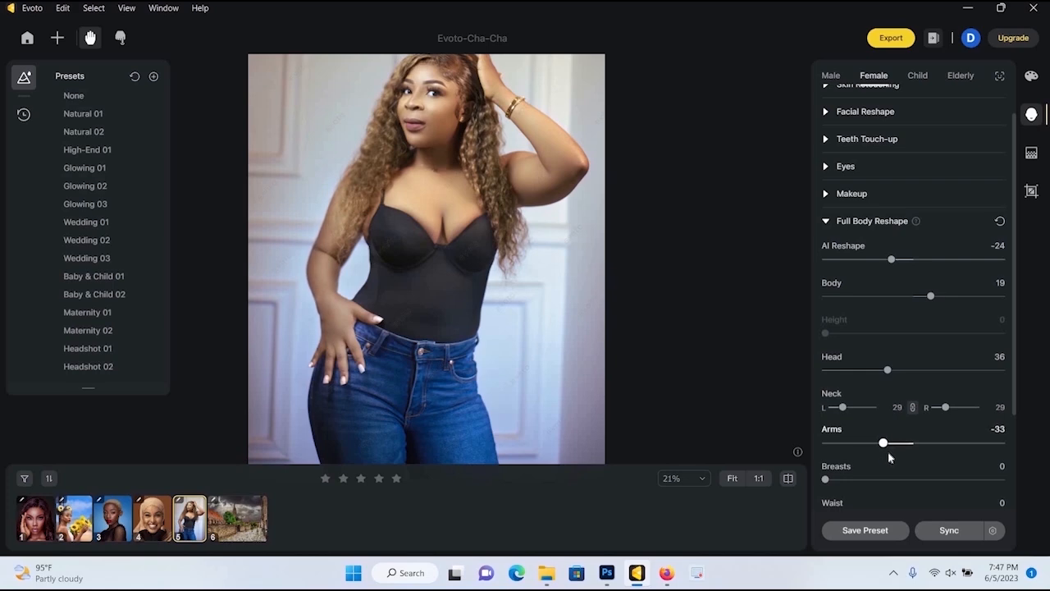
Step: Set the Breasts reshape of the woman in jeans to 95 and compare her upper body with the original
{"action": "left_click_drag", "start_coordinate": [827, 479], "coordinate": [1004, 479]}
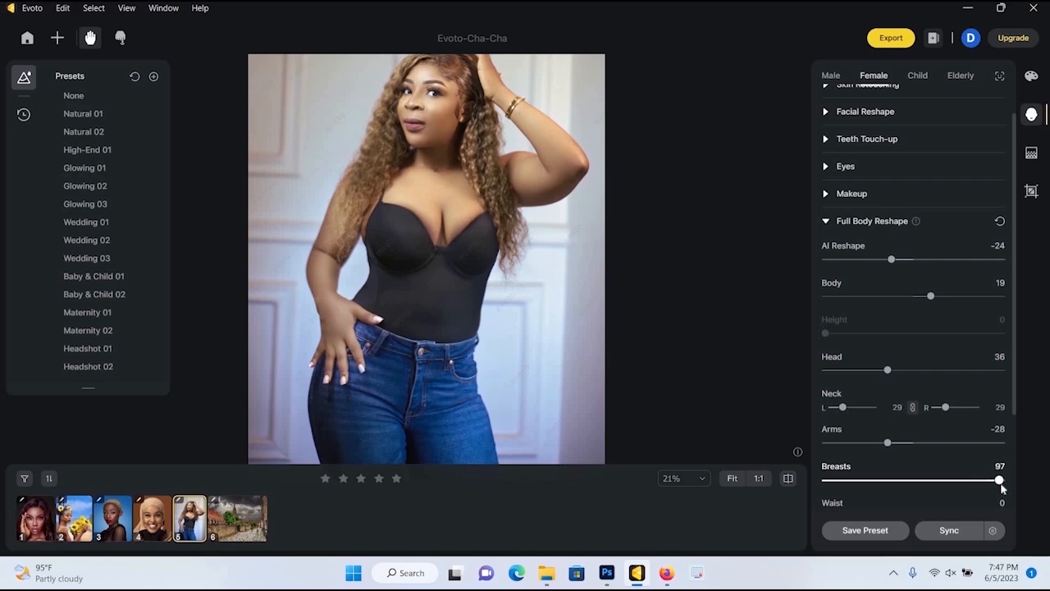
{"action": "scroll", "coordinate": [534, 331], "scroll_direction": "down", "scroll_amount": 3}
{"action": "scroll", "coordinate": [534, 331], "scroll_direction": "up", "scroll_amount": 3}
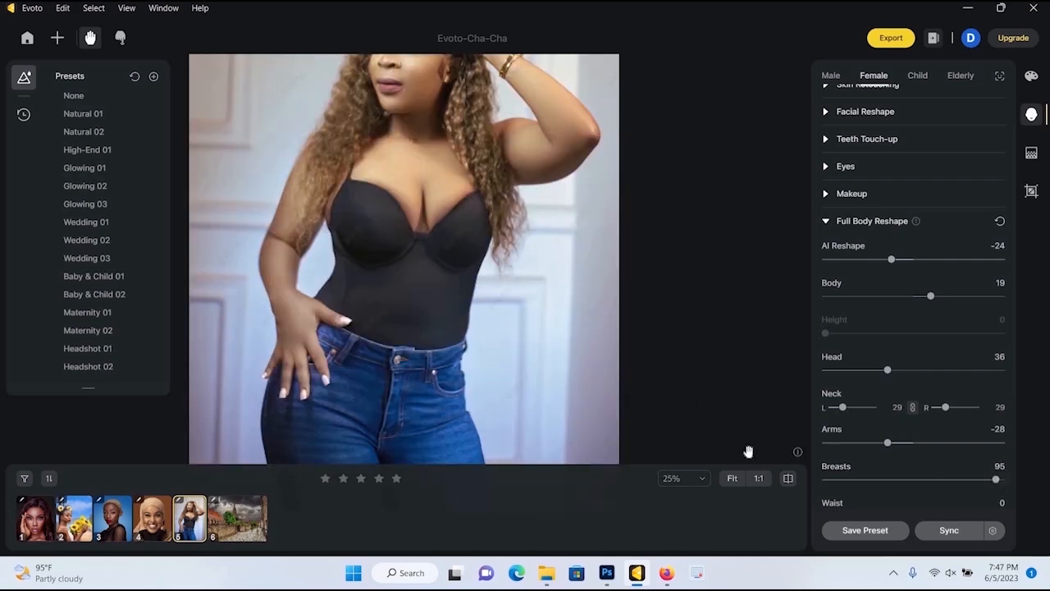
{"action": "left_click", "coordinate": [787, 477]}
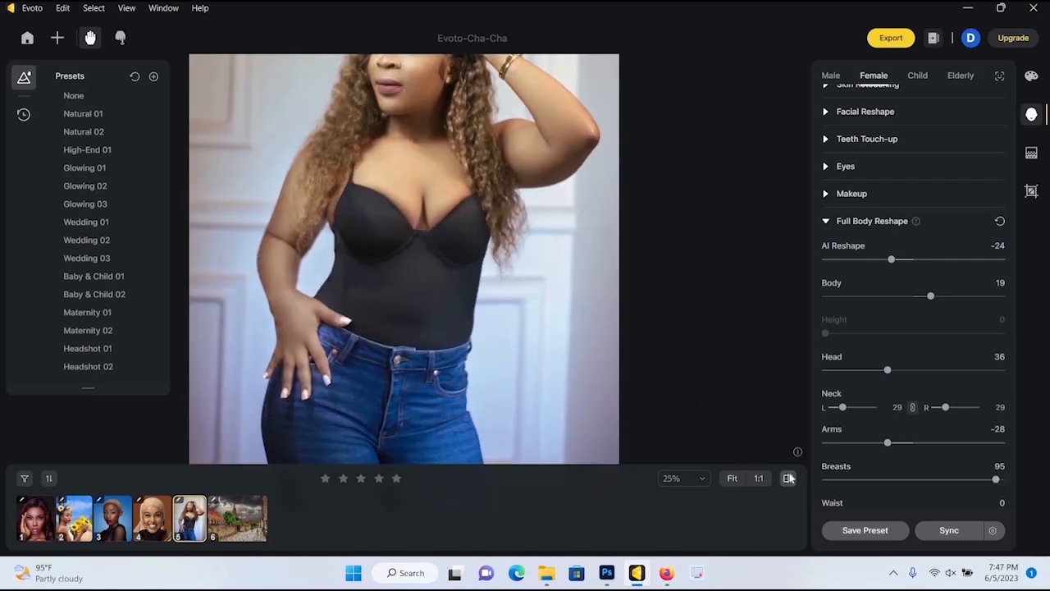
{"action": "scroll", "coordinate": [492, 283], "scroll_direction": "up", "scroll_amount": 2}
{"action": "left_click_drag", "start_coordinate": [695, 521], "coordinate": [605, 394]}
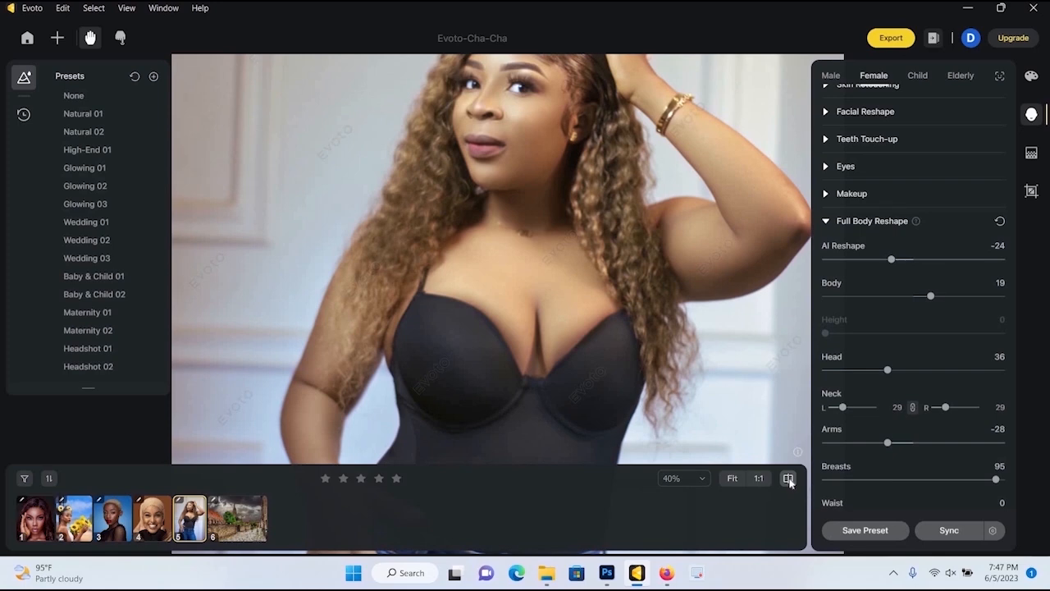
{"action": "left_click", "coordinate": [789, 481]}
{"action": "scroll", "coordinate": [607, 337], "scroll_direction": "down", "scroll_amount": 3}
{"action": "left_click", "coordinate": [788, 480]}
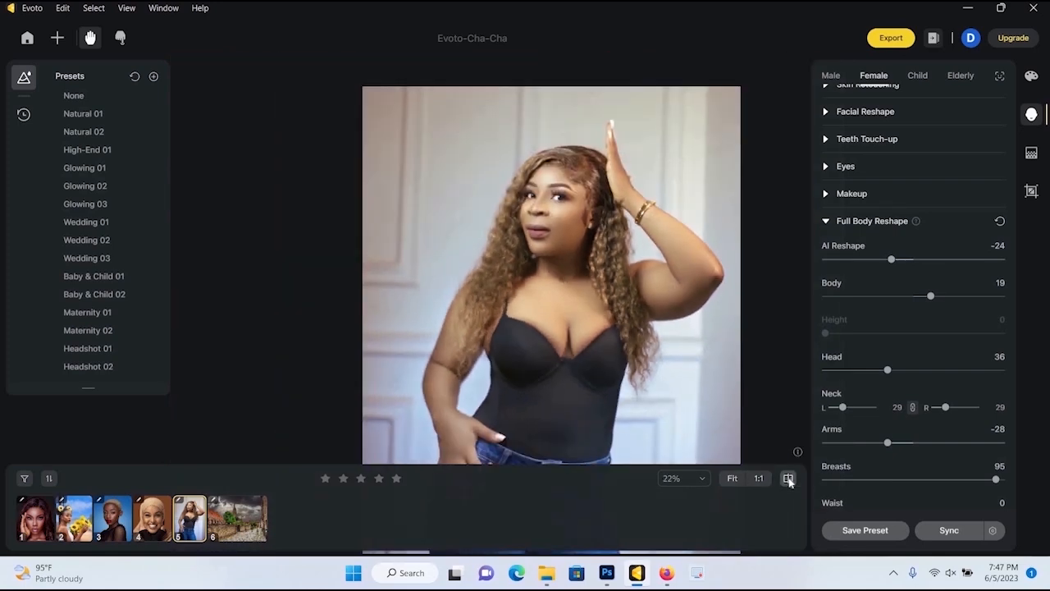
Step: Set the Hips reshape of the woman in jeans to 93 and compare the photo with the original
{"action": "scroll", "coordinate": [917, 437], "scroll_direction": "down", "scroll_amount": 3}
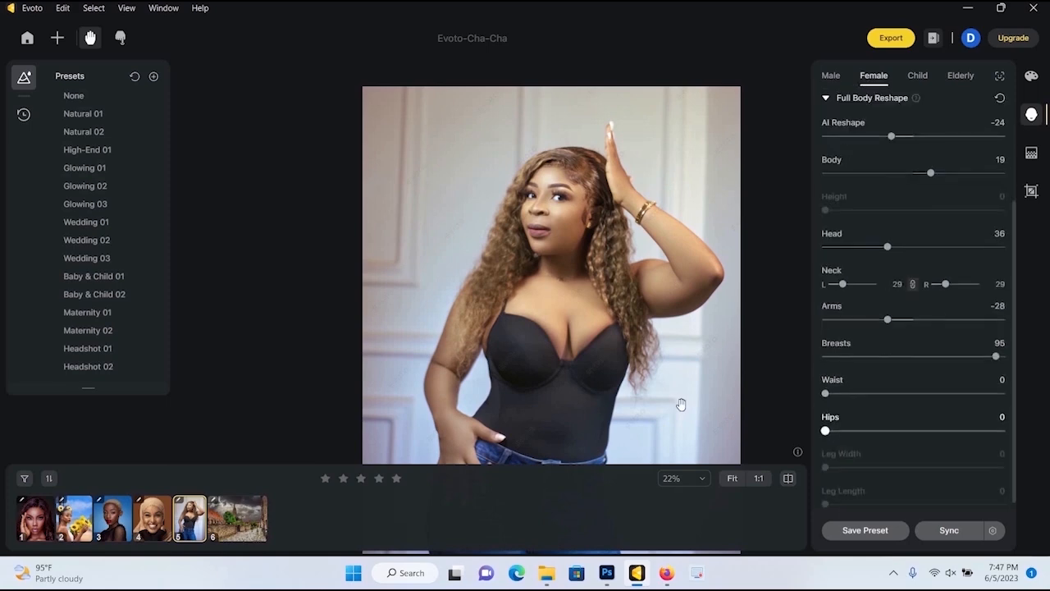
{"action": "left_click_drag", "start_coordinate": [620, 407], "coordinate": [508, 334]}
{"action": "scroll", "coordinate": [509, 335], "scroll_direction": "up", "scroll_amount": 5}
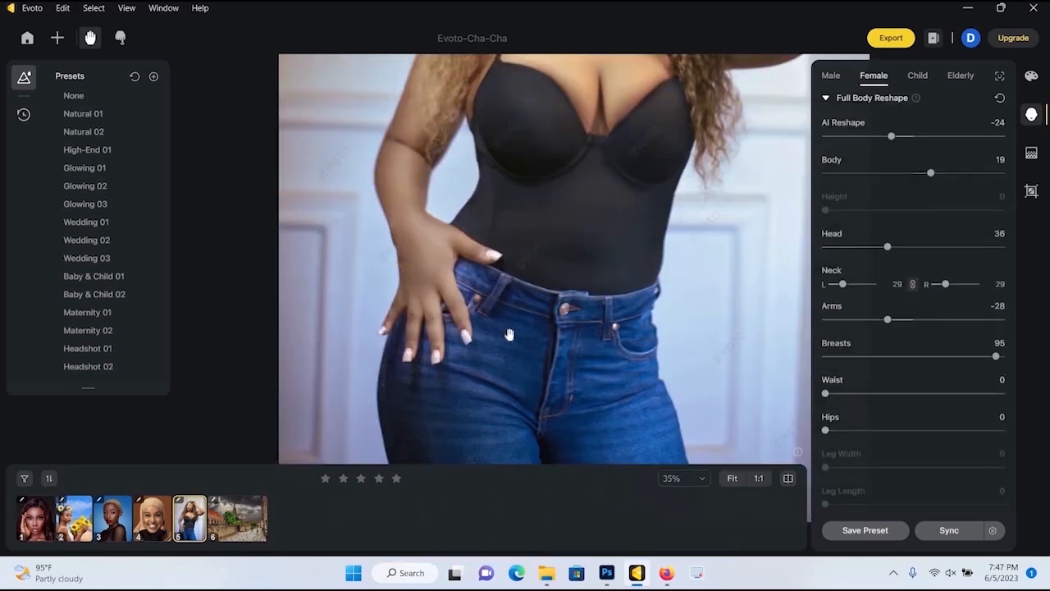
{"action": "scroll", "coordinate": [508, 334], "scroll_direction": "down", "scroll_amount": 2}
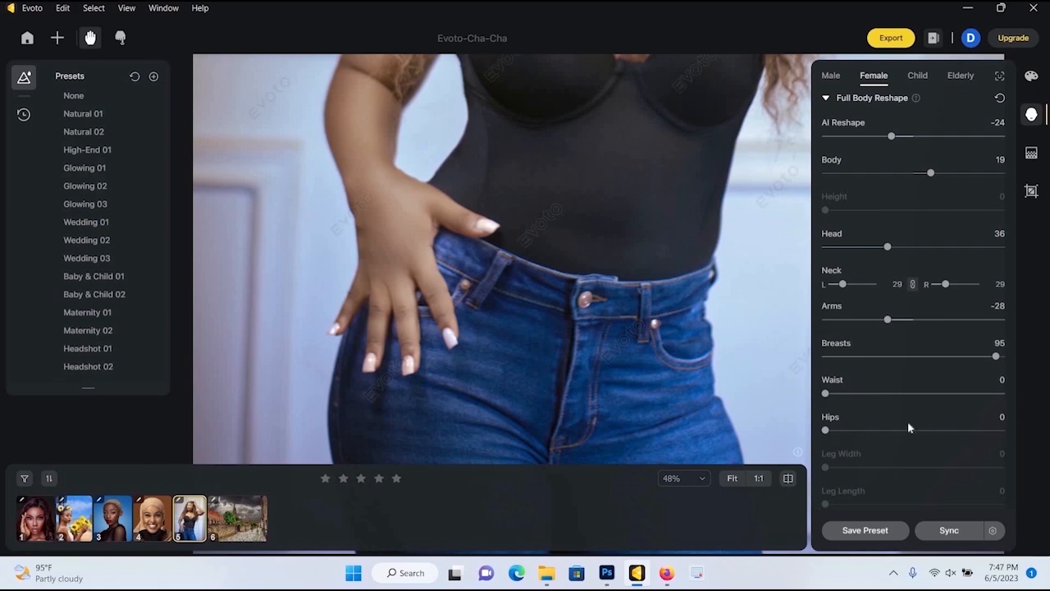
{"action": "mouse_move", "coordinate": [884, 442]}
{"action": "left_mouse_down"}
{"action": "mouse_move", "coordinate": [1008, 441]}
{"action": "mouse_move", "coordinate": [851, 436]}
{"action": "mouse_move", "coordinate": [889, 435]}
{"action": "left_mouse_up"}
{"action": "scroll", "coordinate": [663, 341], "scroll_direction": "down", "scroll_amount": 3}
{"action": "left_click_drag", "start_coordinate": [989, 437], "coordinate": [992, 437]}
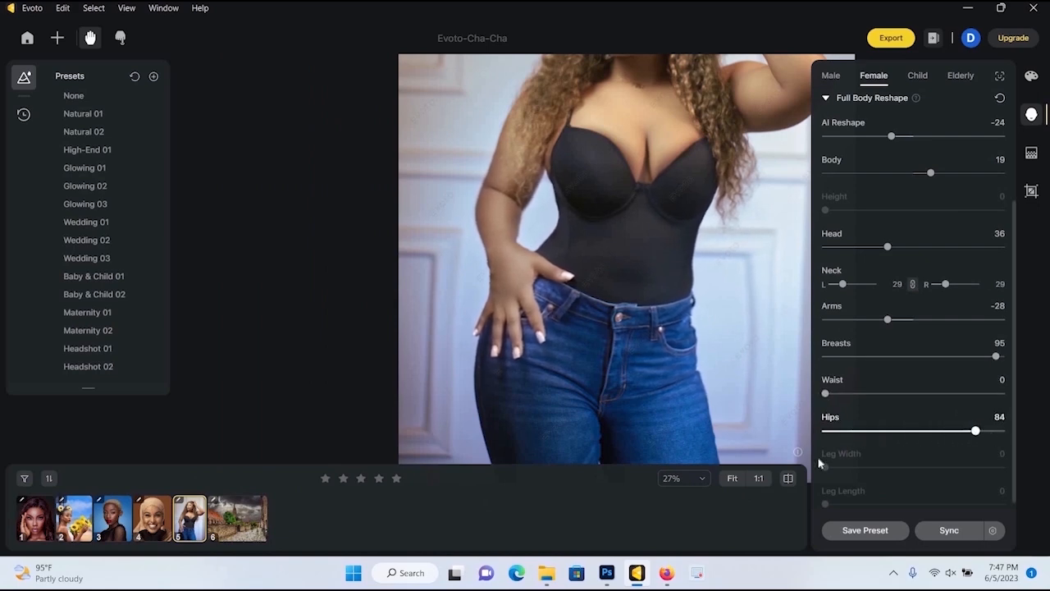
{"action": "left_click", "coordinate": [789, 484]}
{"action": "left_click", "coordinate": [788, 480]}
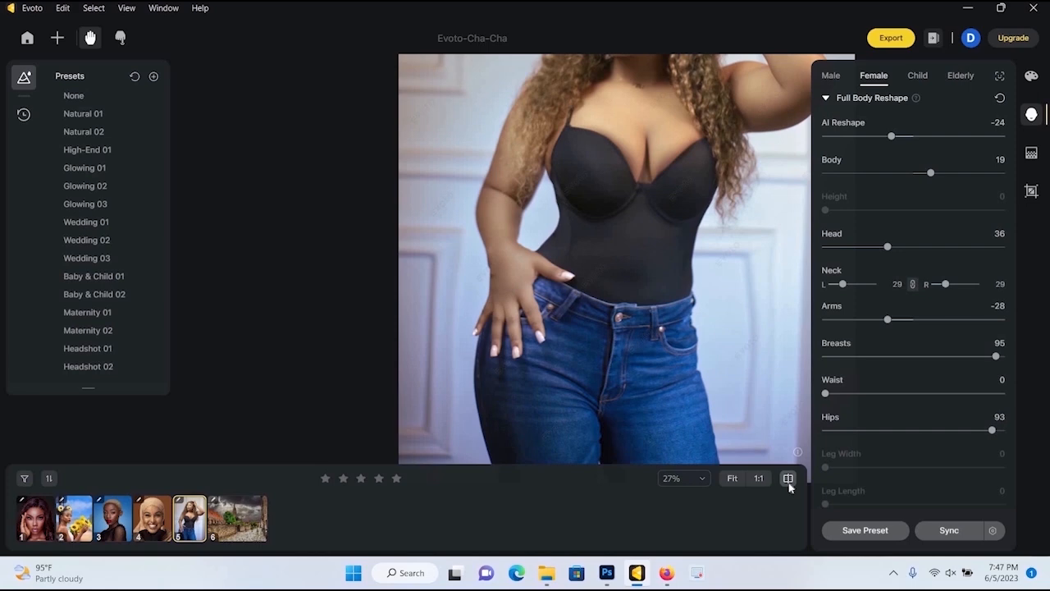
Step: Set the Waist reshape of the woman in jeans to 33 and check her whole figure against the original
{"action": "left_click_drag", "start_coordinate": [825, 394], "coordinate": [876, 403]}
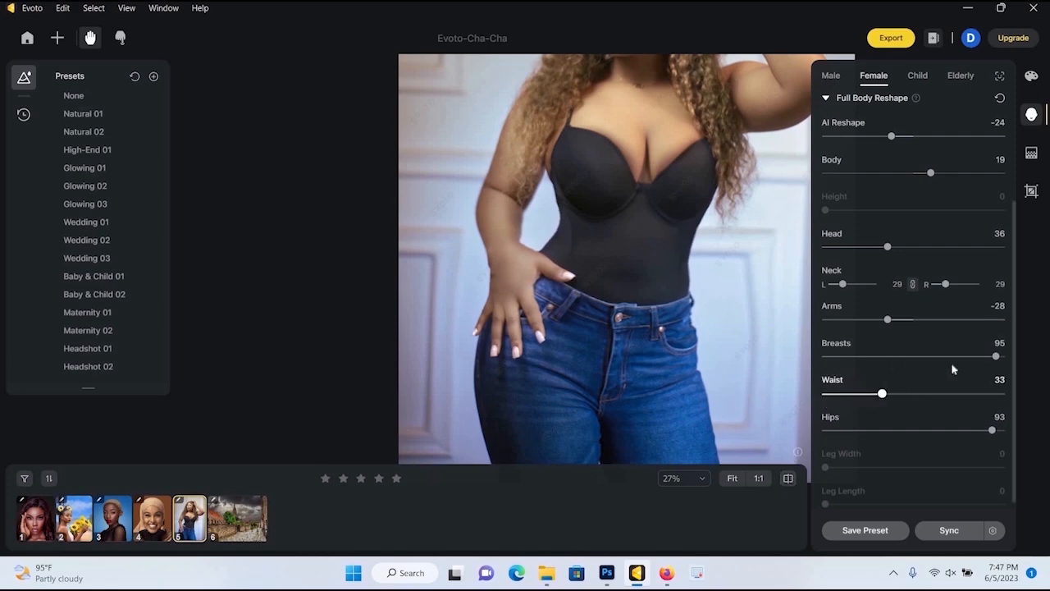
{"action": "scroll", "coordinate": [862, 457], "scroll_direction": "down", "scroll_amount": 1}
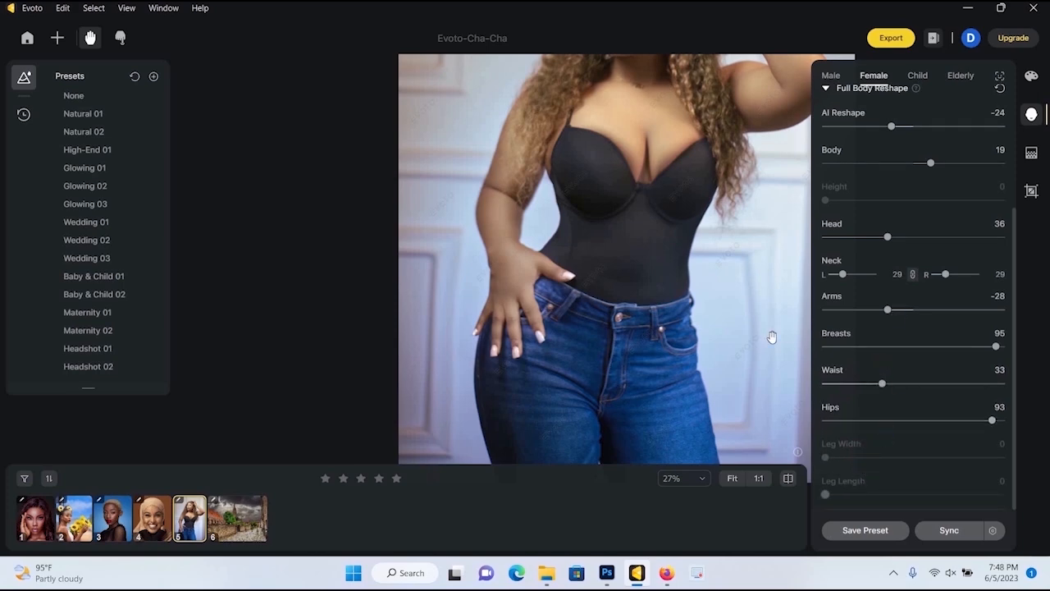
{"action": "scroll", "coordinate": [656, 300], "scroll_direction": "up", "scroll_amount": 2}
{"action": "scroll", "coordinate": [648, 270], "scroll_direction": "down", "scroll_amount": 3}
{"action": "scroll", "coordinate": [568, 283], "scroll_direction": "up", "scroll_amount": 3}
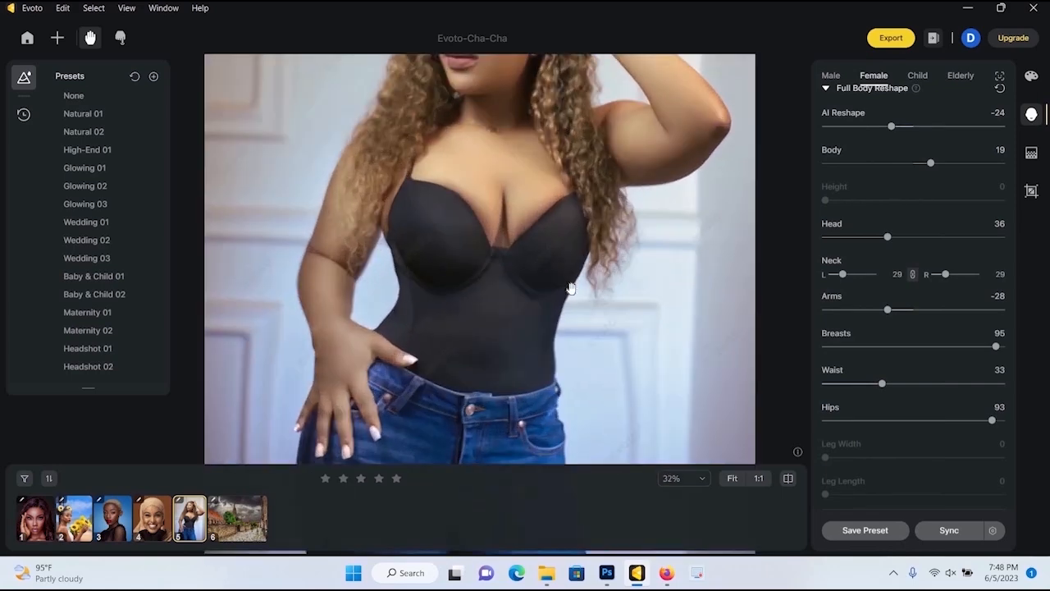
{"action": "scroll", "coordinate": [571, 285], "scroll_direction": "down", "scroll_amount": 2}
{"action": "scroll", "coordinate": [661, 358], "scroll_direction": "up", "scroll_amount": 2}
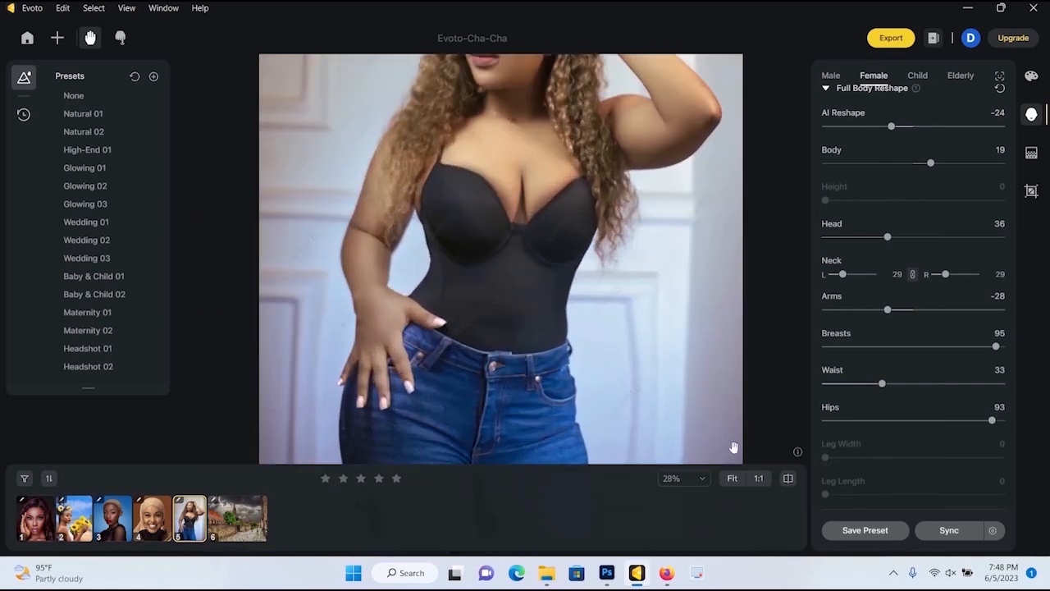
{"action": "scroll", "coordinate": [754, 464], "scroll_direction": "down", "scroll_amount": 2}
{"action": "left_click", "coordinate": [788, 481]}
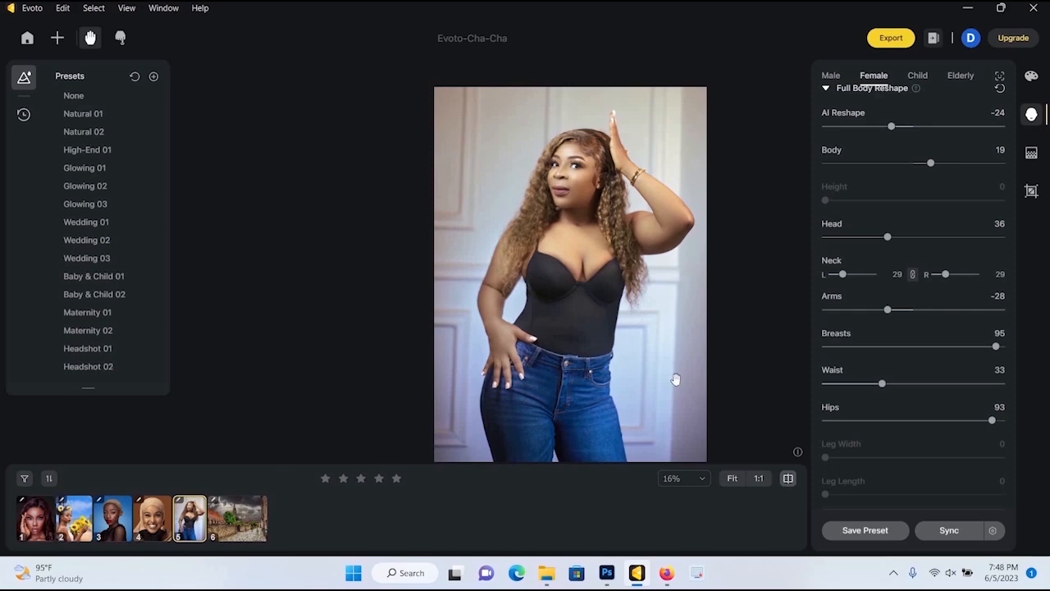
{"action": "scroll", "coordinate": [659, 353], "scroll_direction": "up", "scroll_amount": 2}
{"action": "scroll", "coordinate": [539, 319], "scroll_direction": "down", "scroll_amount": 3}
{"action": "scroll", "coordinate": [542, 320], "scroll_direction": "up", "scroll_amount": 3}
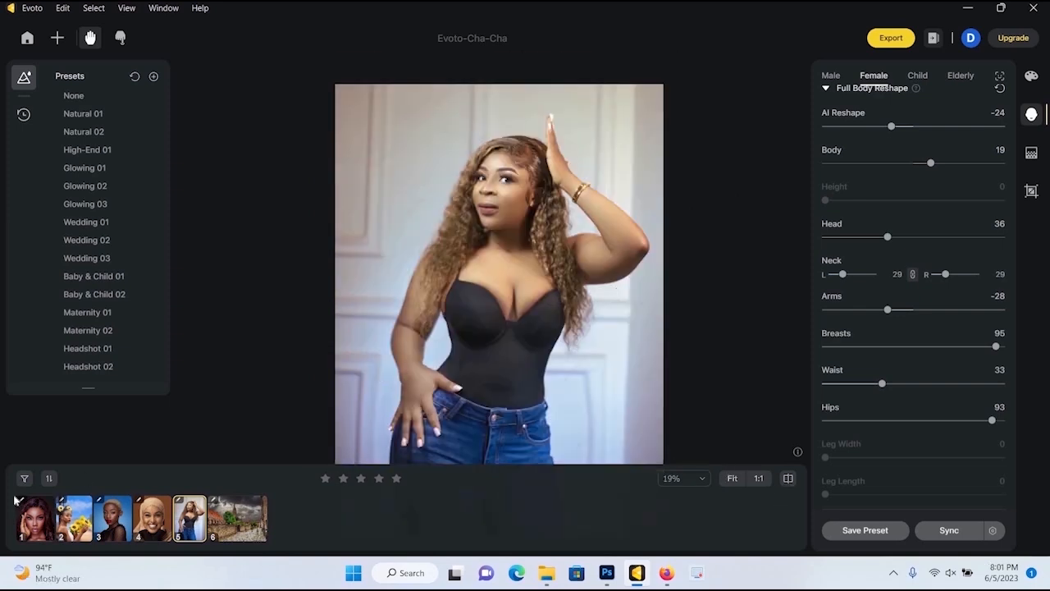
Step: Open the portrait of the woman with her hand at her face and compare its retouching with the original up close
{"action": "left_click", "coordinate": [37, 532]}
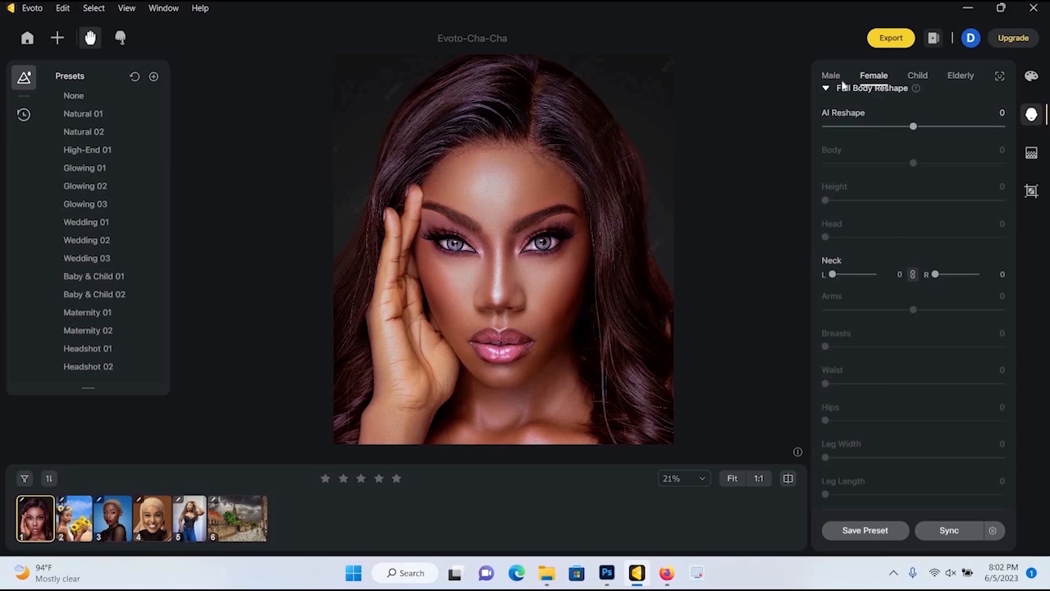
{"action": "scroll", "coordinate": [523, 261], "scroll_direction": "up", "scroll_amount": 3}
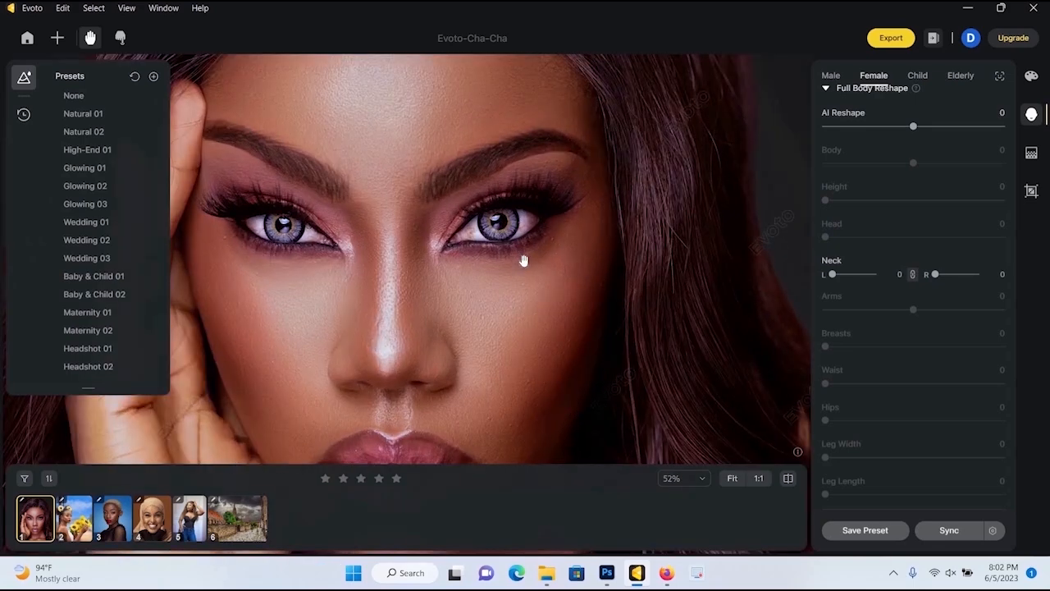
{"action": "scroll", "coordinate": [518, 258], "scroll_direction": "down", "scroll_amount": 3}
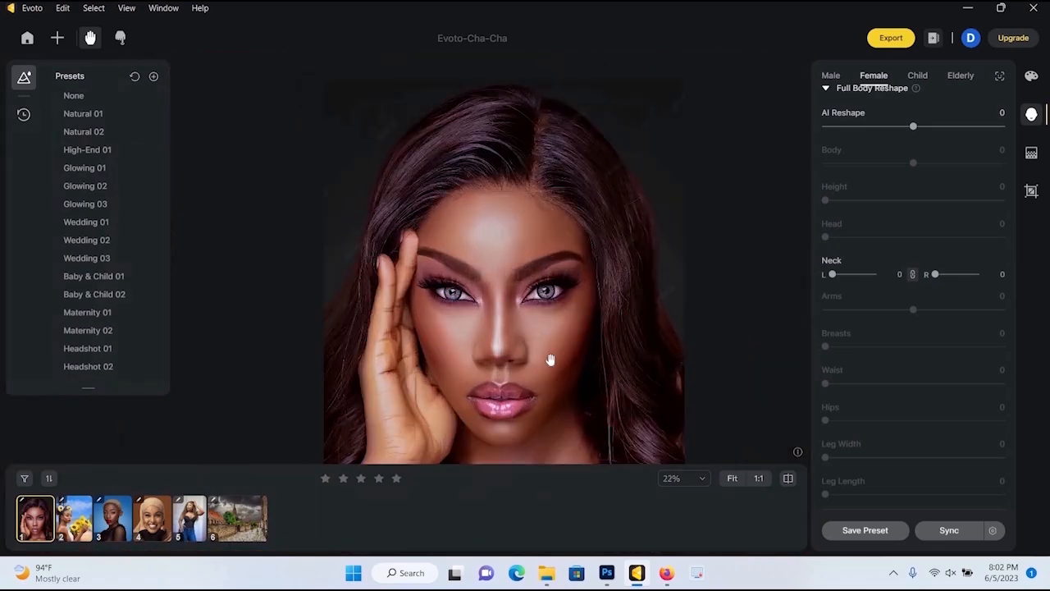
{"action": "scroll", "coordinate": [552, 360], "scroll_direction": "down", "scroll_amount": 1}
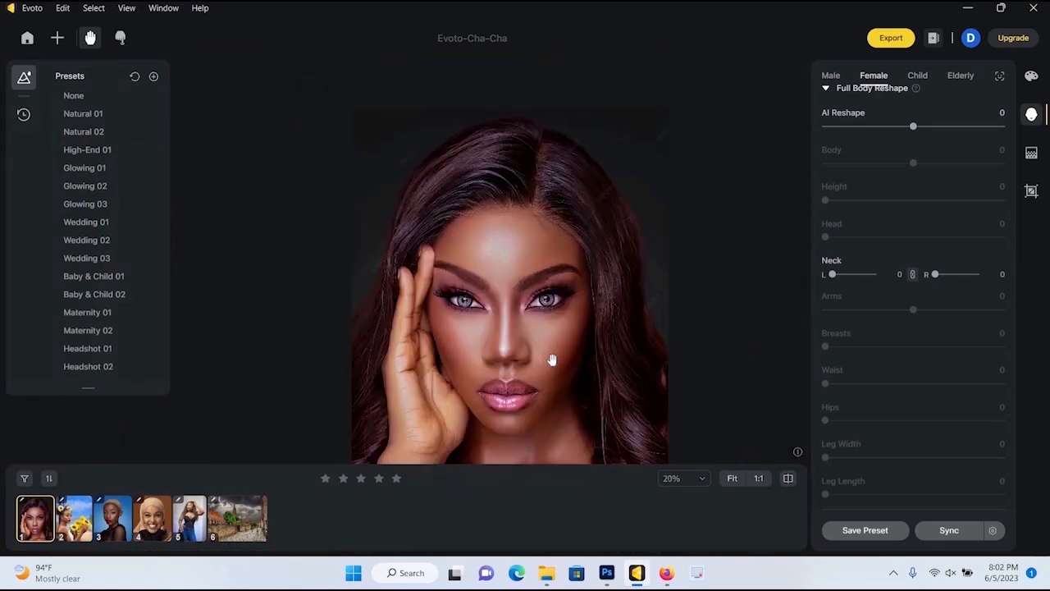
{"action": "scroll", "coordinate": [551, 359], "scroll_direction": "up", "scroll_amount": 2}
{"action": "scroll", "coordinate": [522, 246], "scroll_direction": "down", "scroll_amount": 1}
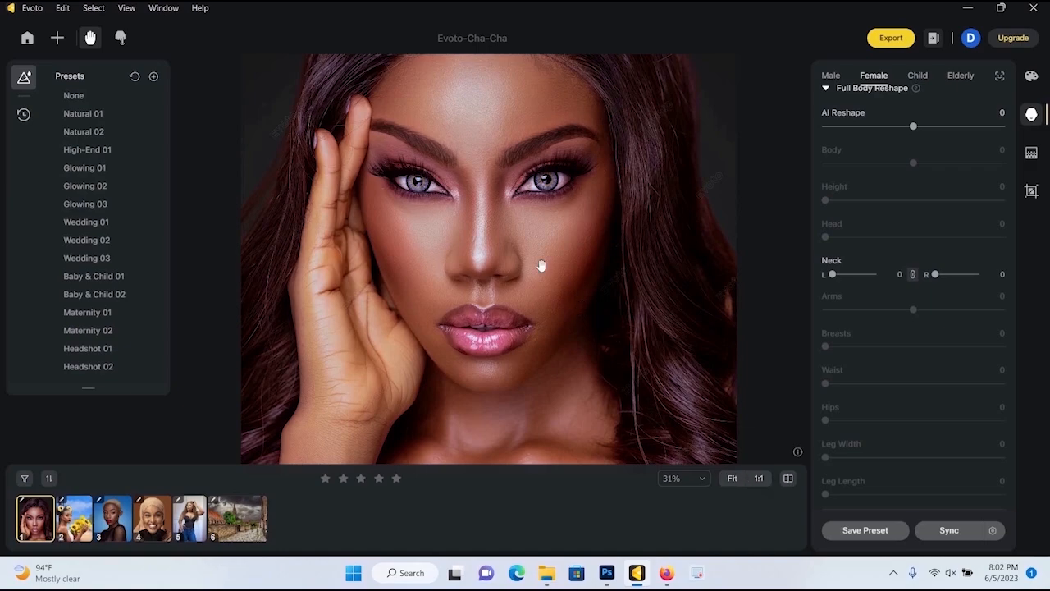
{"action": "scroll", "coordinate": [542, 275], "scroll_direction": "up", "scroll_amount": 2}
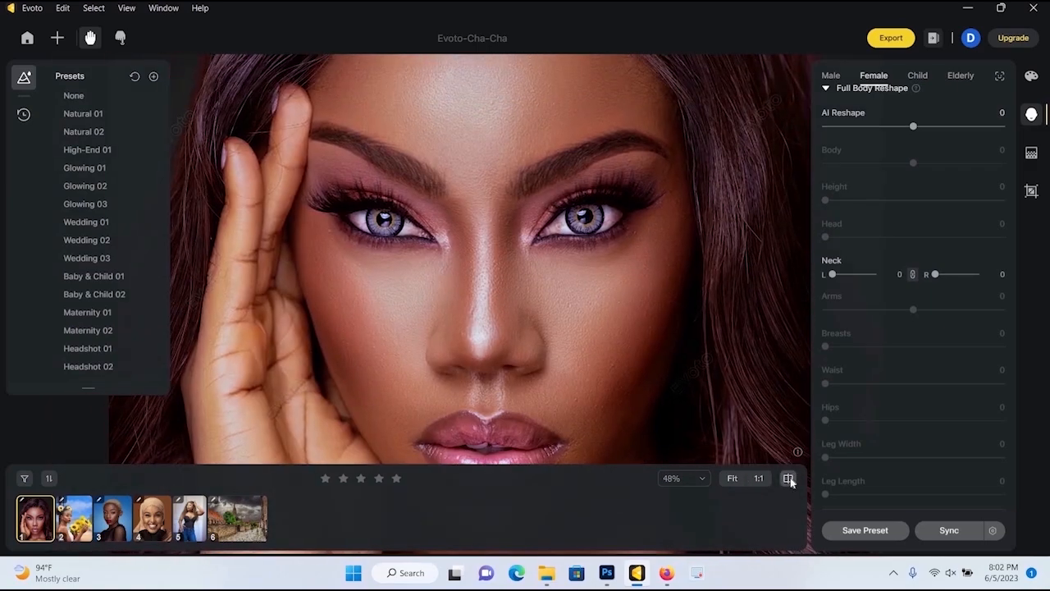
{"action": "left_click", "coordinate": [789, 479]}
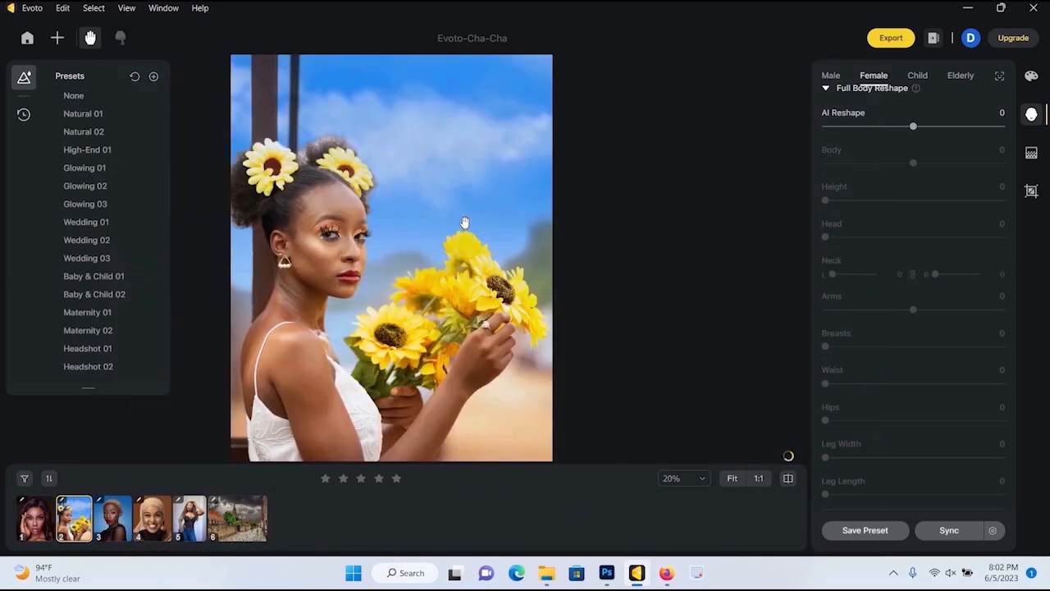
Step: Compare the sunflower and headscarf portraits with their originals, examining the headscarf woman's skin and teeth up close
{"action": "left_click", "coordinate": [789, 482]}
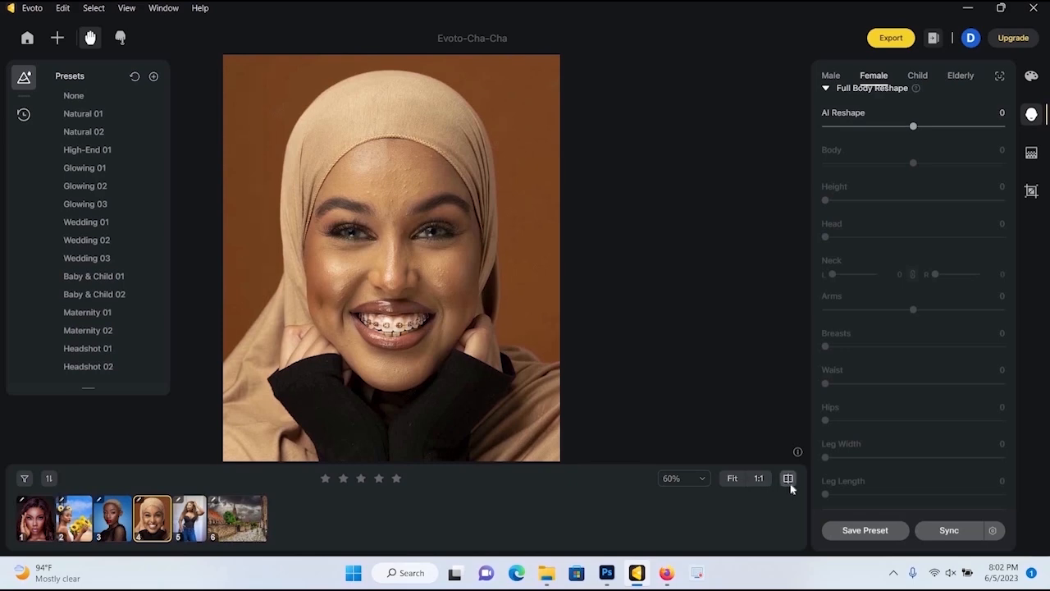
{"action": "scroll", "coordinate": [392, 353], "scroll_direction": "up", "scroll_amount": 2}
{"action": "scroll", "coordinate": [420, 324], "scroll_direction": "up", "scroll_amount": 1}
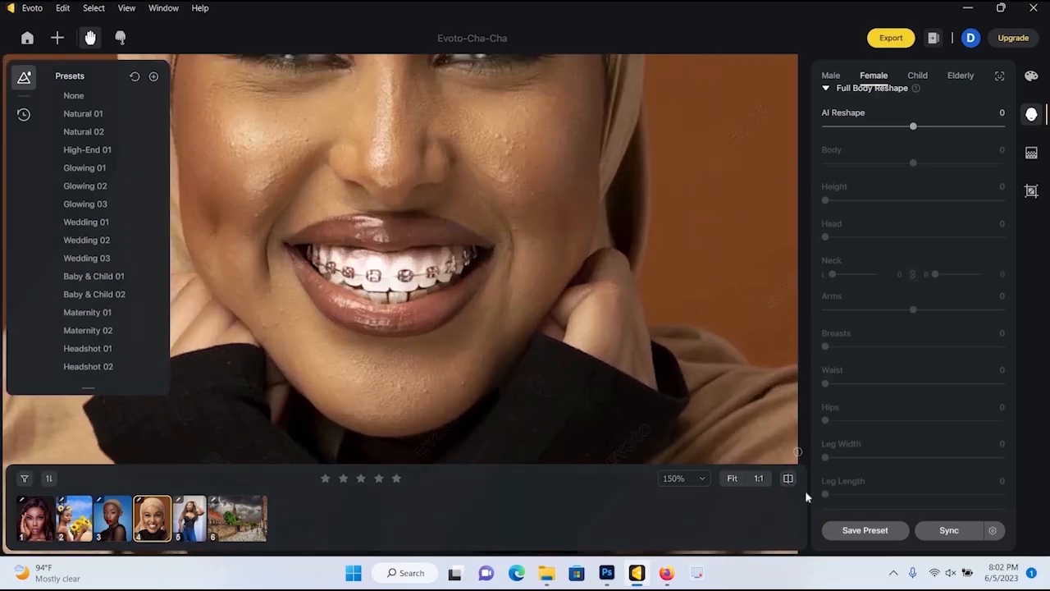
{"action": "left_click", "coordinate": [788, 479]}
{"action": "left_click", "coordinate": [787, 482]}
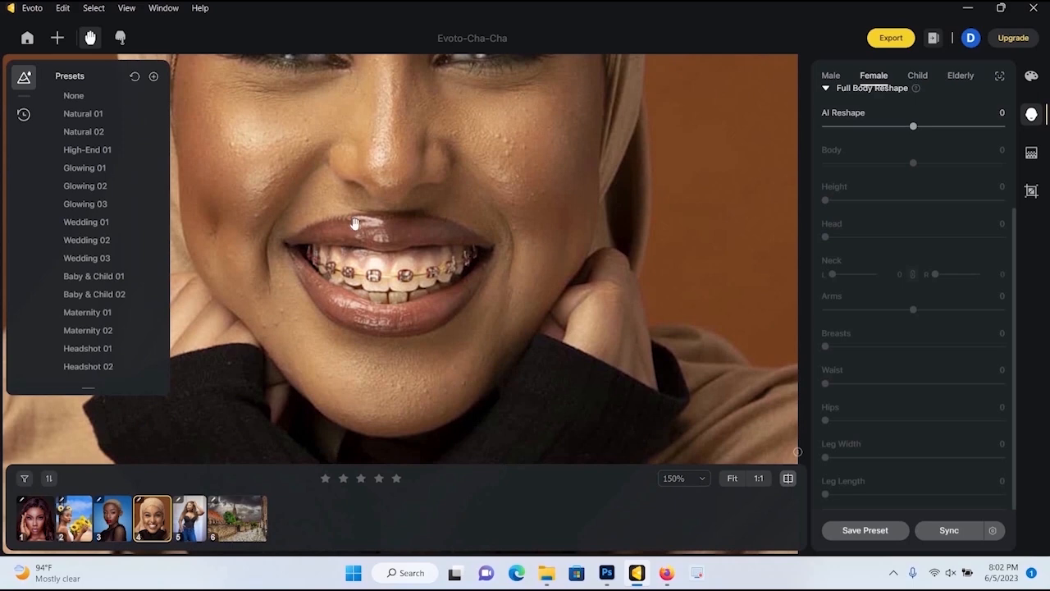
Step: Reopen the photo of the woman in jeans and compare her reshaped body with the original
{"action": "left_click", "coordinate": [189, 517]}
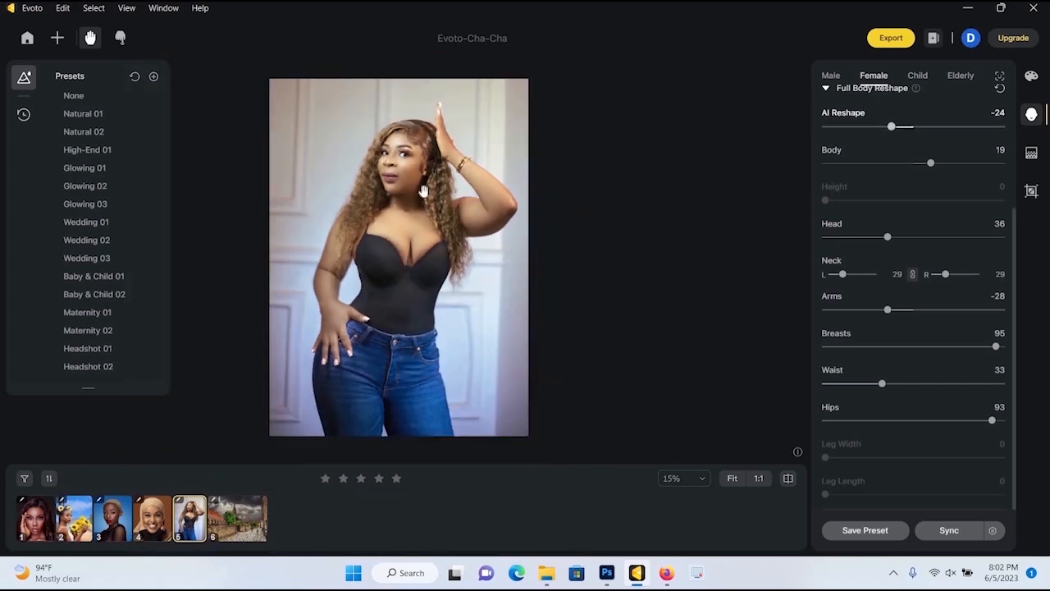
{"action": "scroll", "coordinate": [418, 194], "scroll_direction": "up", "scroll_amount": 5}
{"action": "scroll", "coordinate": [420, 258], "scroll_direction": "down", "scroll_amount": 3}
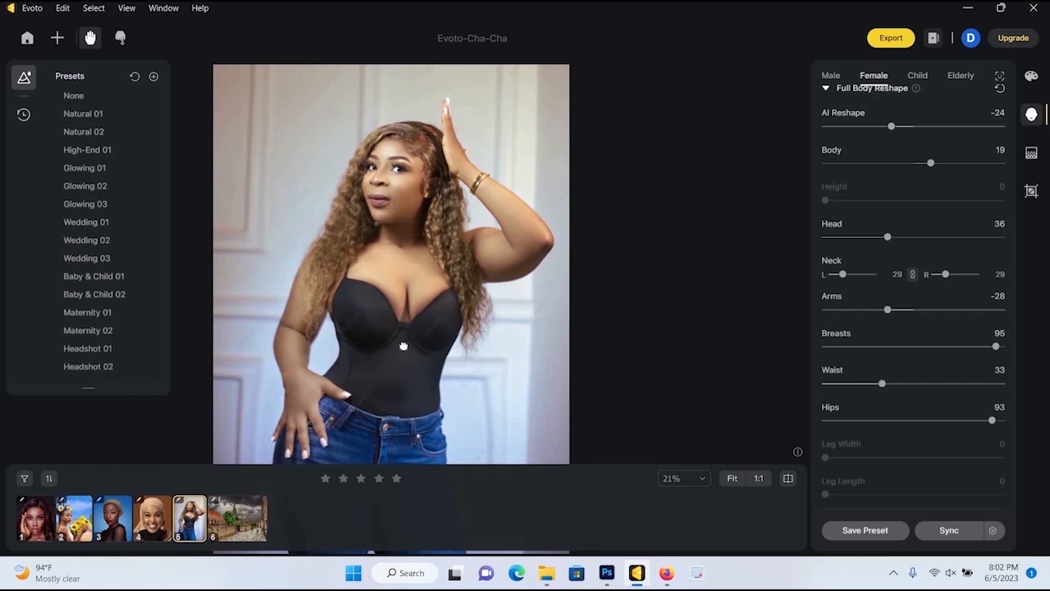
{"action": "left_click", "coordinate": [785, 480]}
{"action": "left_click", "coordinate": [786, 484]}
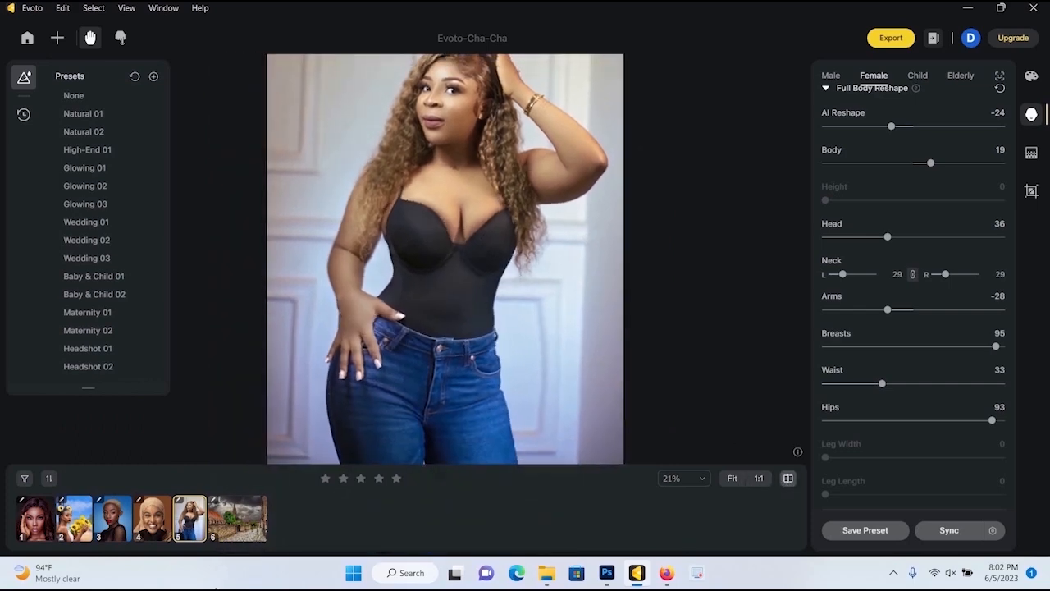
Step: Open the cobbled street photo and compare its replaced sky with the original
{"action": "left_click", "coordinate": [220, 525]}
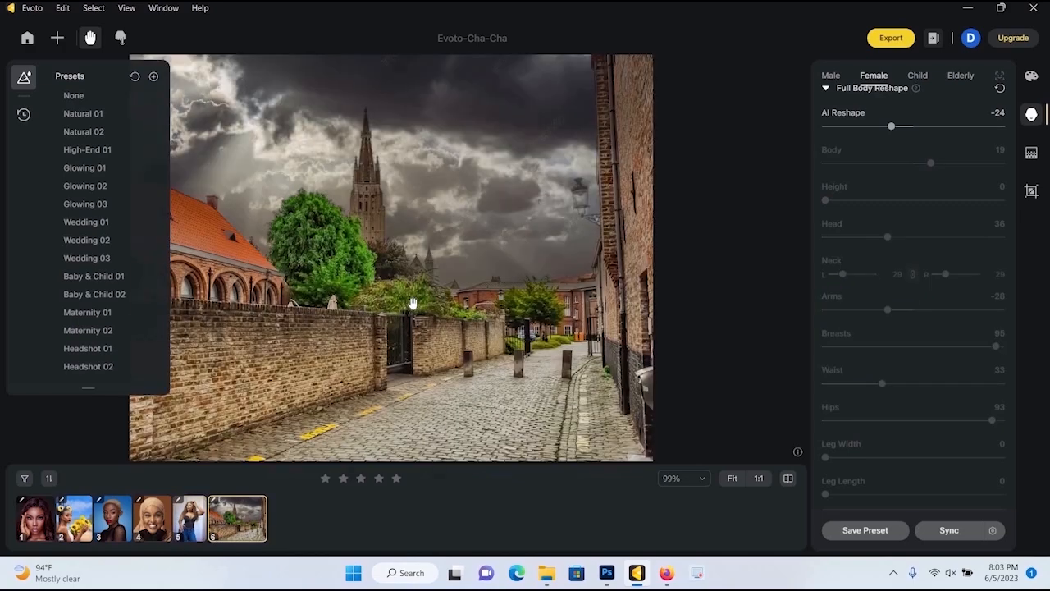
{"action": "scroll", "coordinate": [412, 304], "scroll_direction": "up", "scroll_amount": 5}
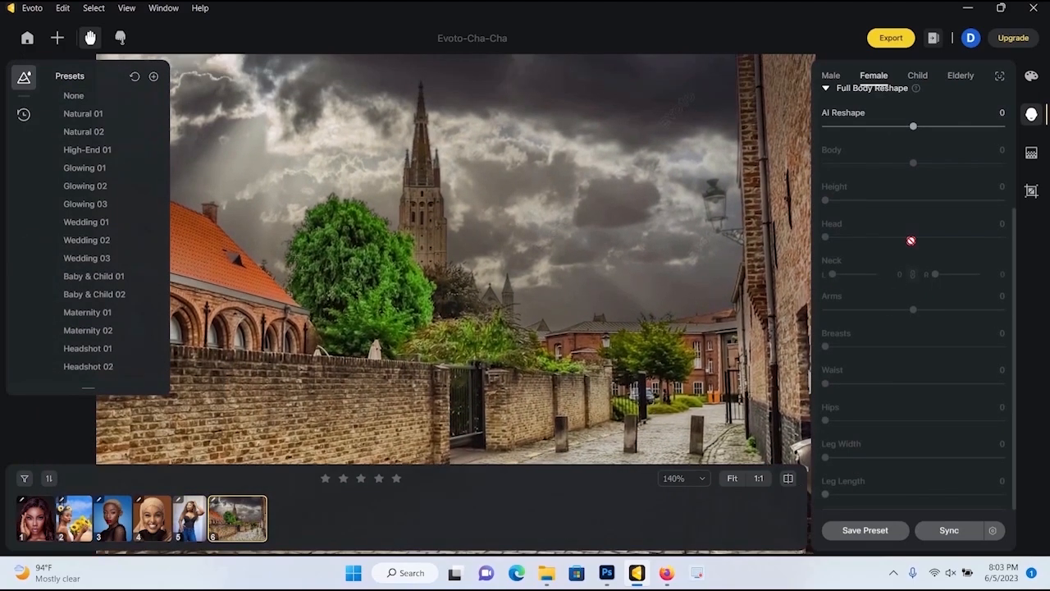
{"action": "left_click", "coordinate": [788, 481]}
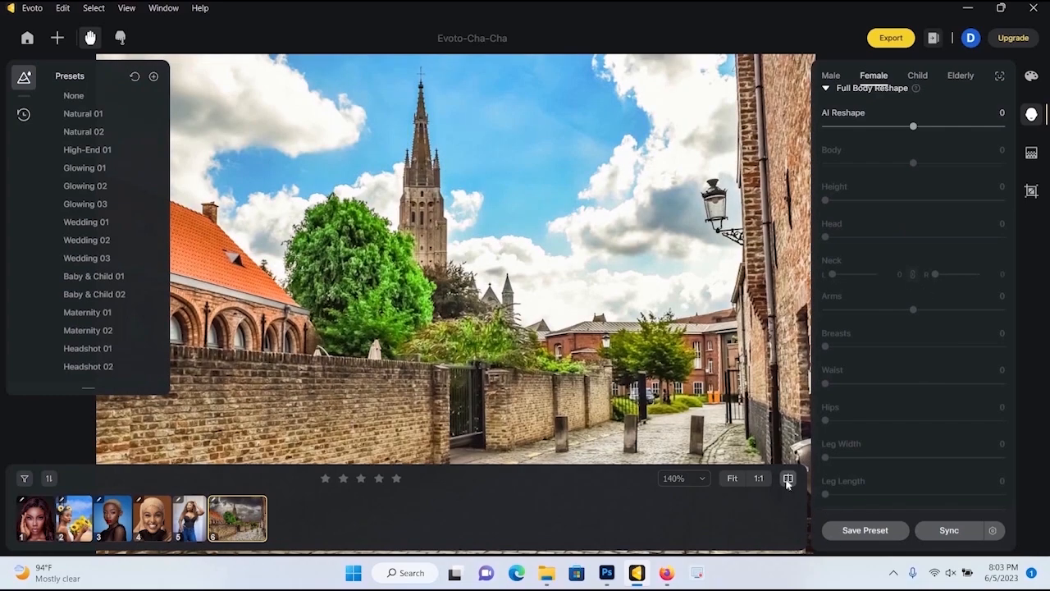
Step: Export the edited portrait of the woman with her hand at her face to the Cha-Cha_Evoto folder in Pictures
{"action": "left_click", "coordinate": [787, 481]}
{"action": "left_click", "coordinate": [51, 525]}
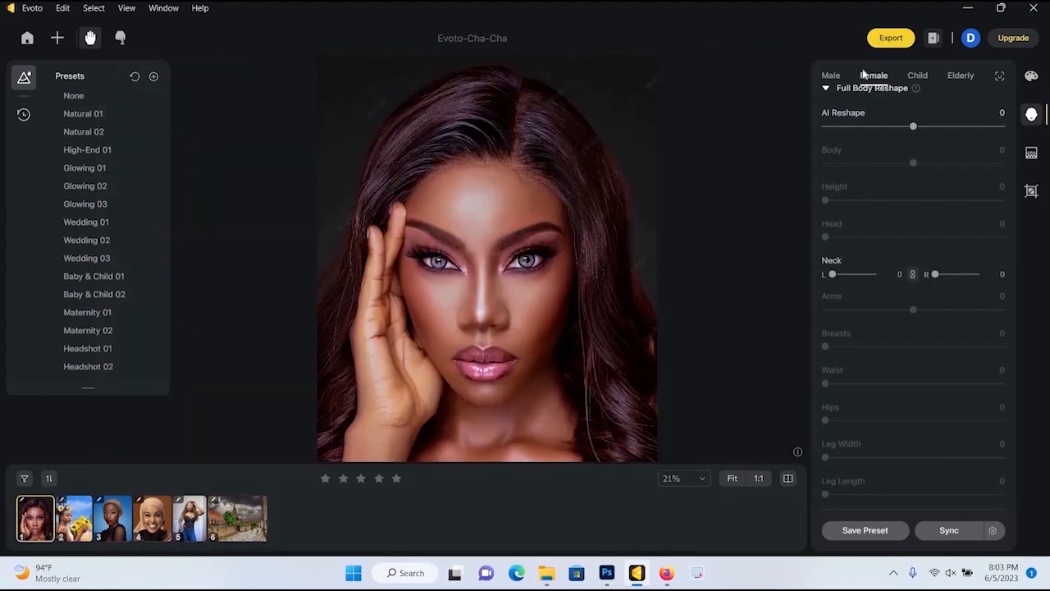
{"action": "left_click", "coordinate": [890, 41]}
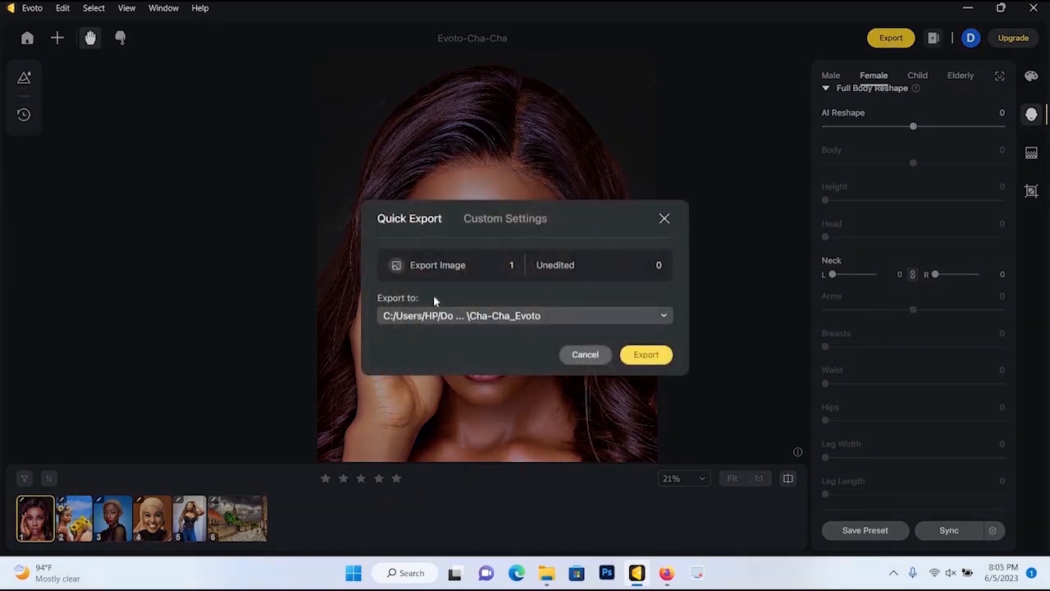
{"action": "left_click", "coordinate": [466, 318]}
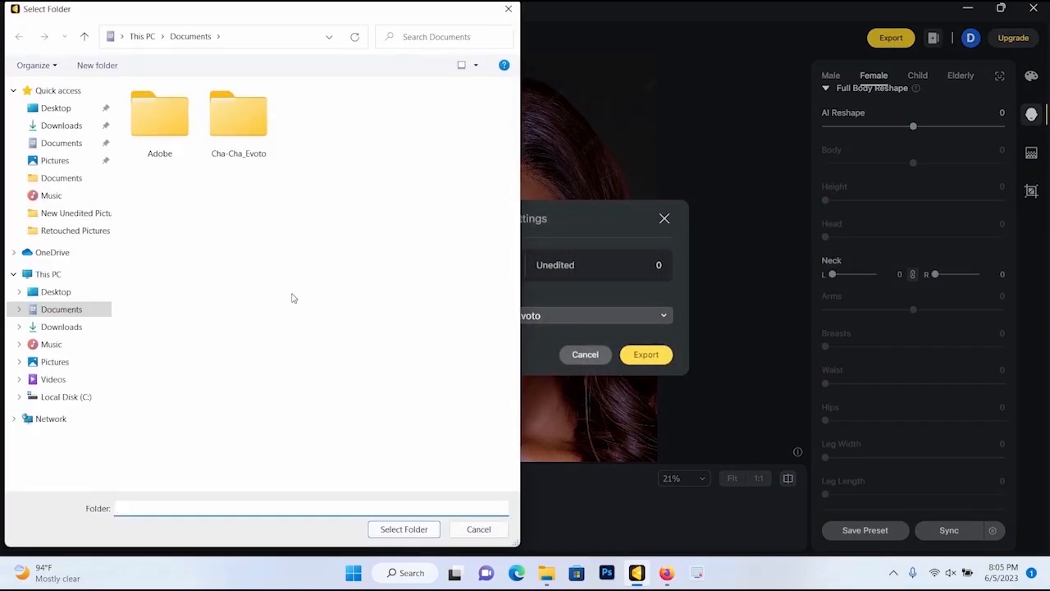
{"action": "left_click", "coordinate": [49, 363]}
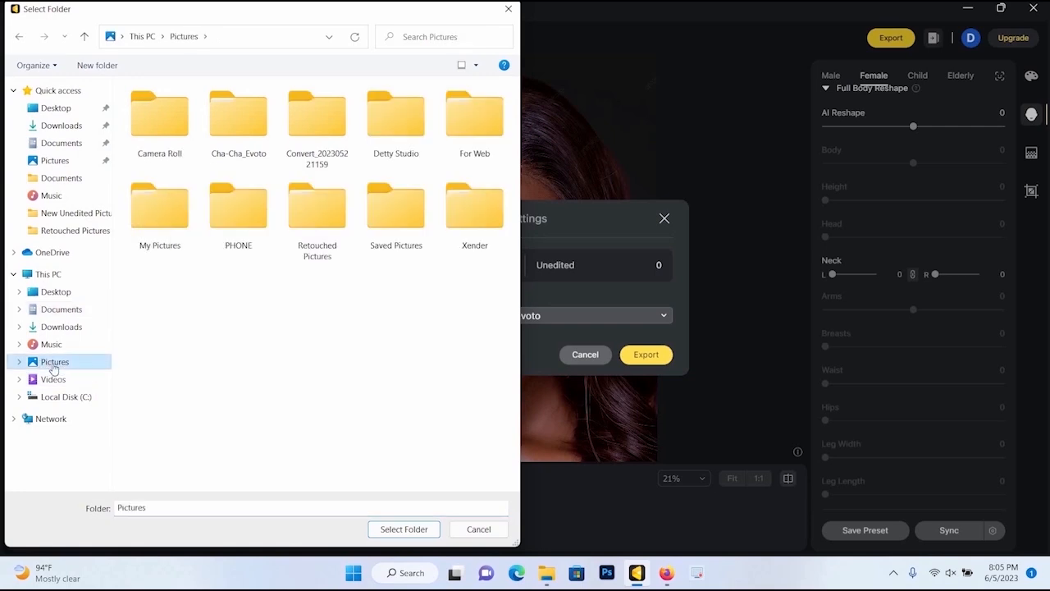
{"action": "double_click", "coordinate": [246, 152]}
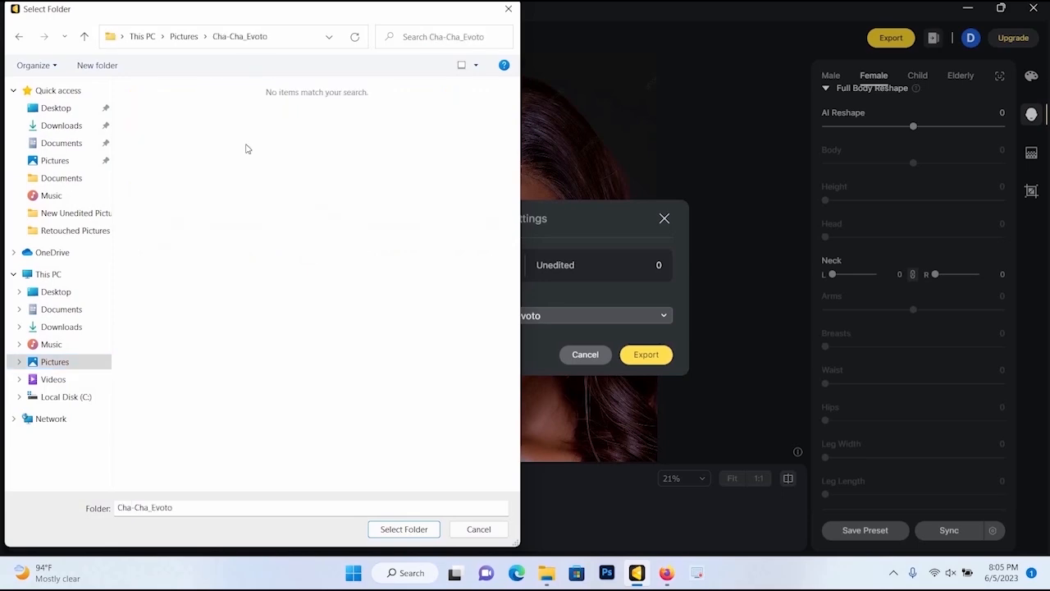
{"action": "left_click", "coordinate": [407, 532]}
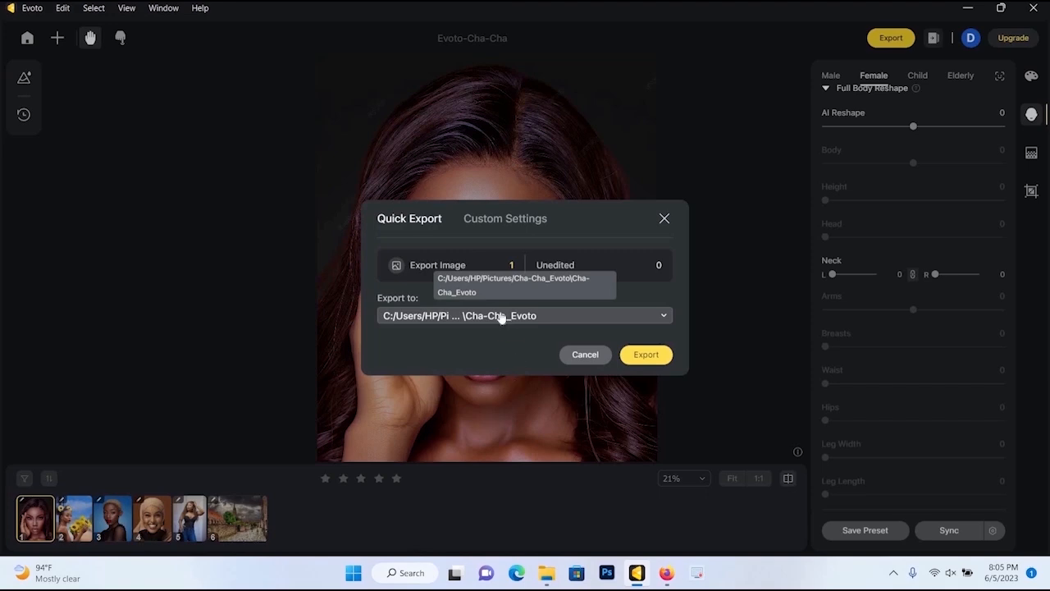
{"action": "left_click", "coordinate": [644, 354]}
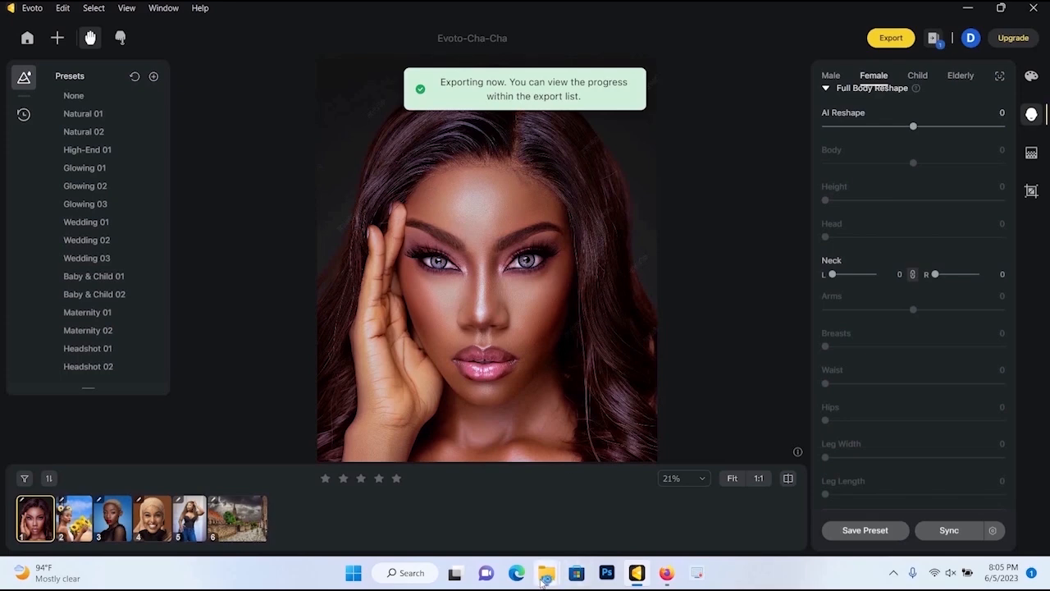
Step: Switch to File Explorer and check the contents of the Cha-Cha_Evoto folder in Documents
{"action": "mouse_move", "coordinate": [545, 579]}
{"action": "left_click", "coordinate": [758, 507]}
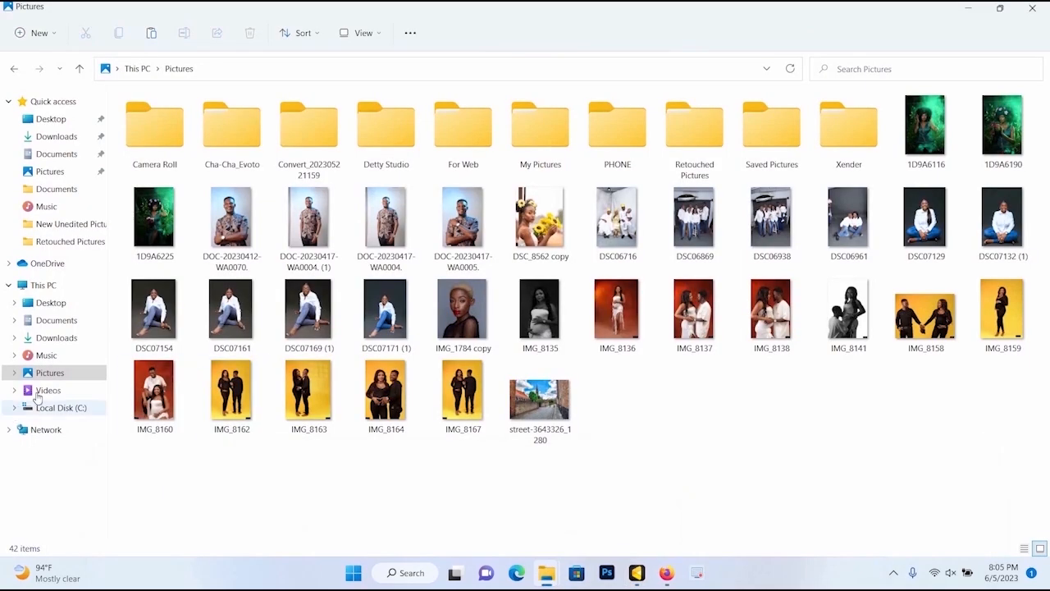
{"action": "left_click", "coordinate": [56, 321]}
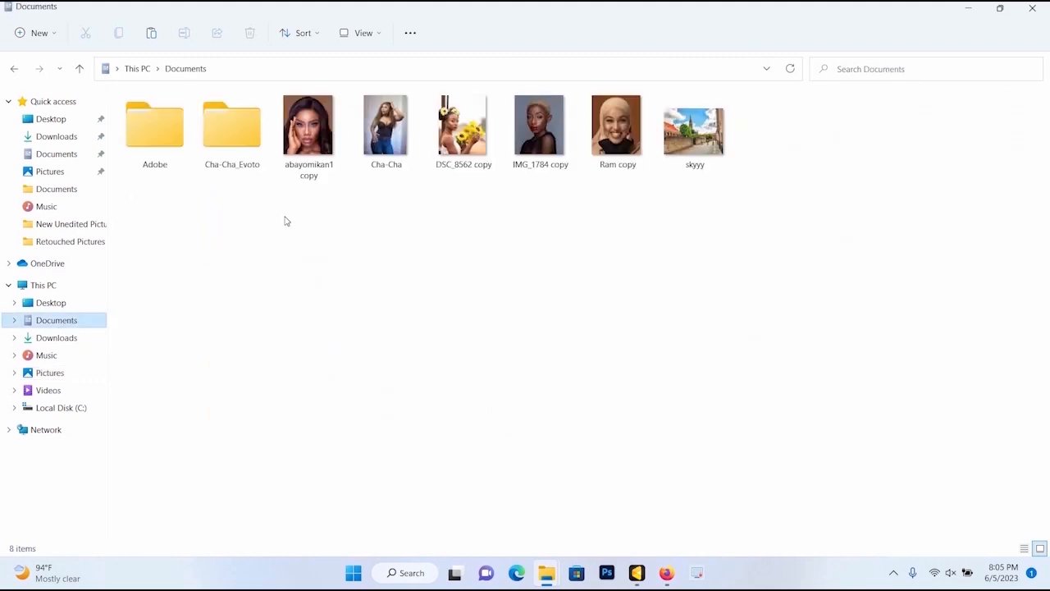
{"action": "double_click", "coordinate": [238, 139]}
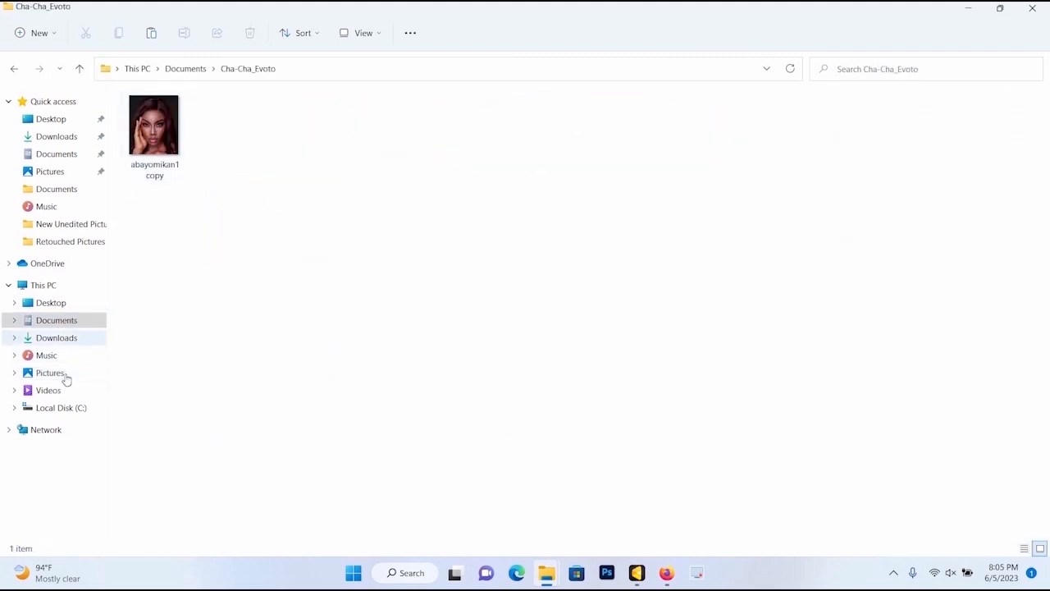
Step: View the exported portrait from the Cha-Cha_Evoto folder in Pictures, and close the image viewer
{"action": "left_click", "coordinate": [104, 369]}
{"action": "double_click", "coordinate": [233, 158]}
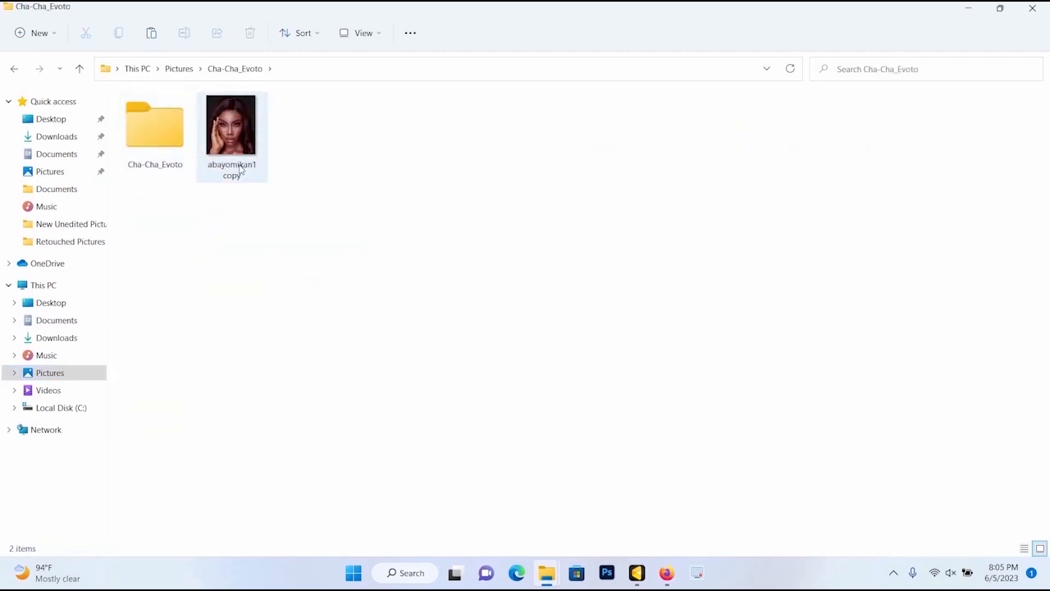
{"action": "double_click", "coordinate": [239, 158]}
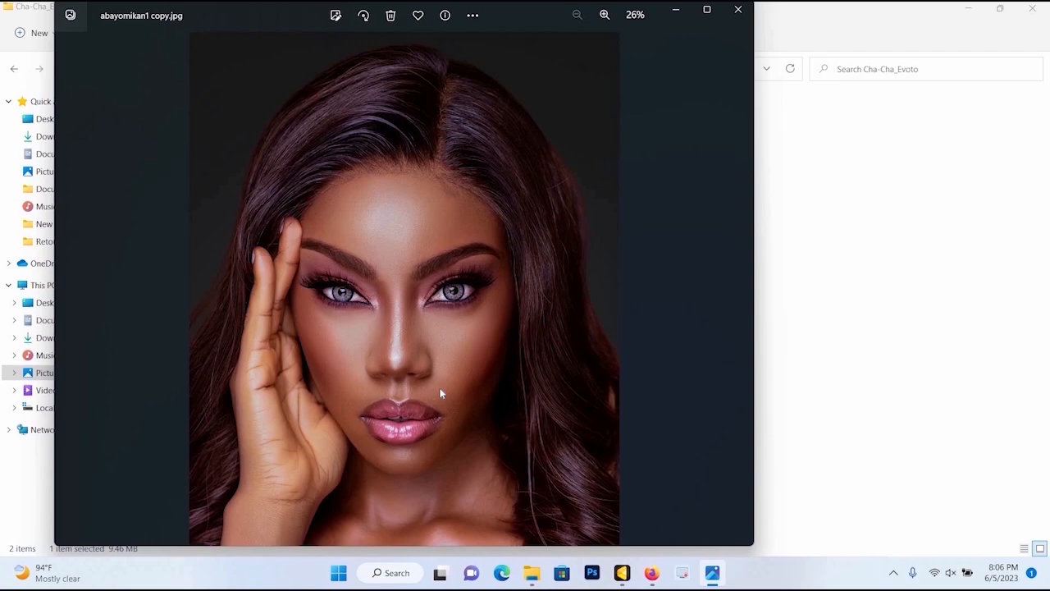
{"action": "left_click", "coordinate": [738, 10]}
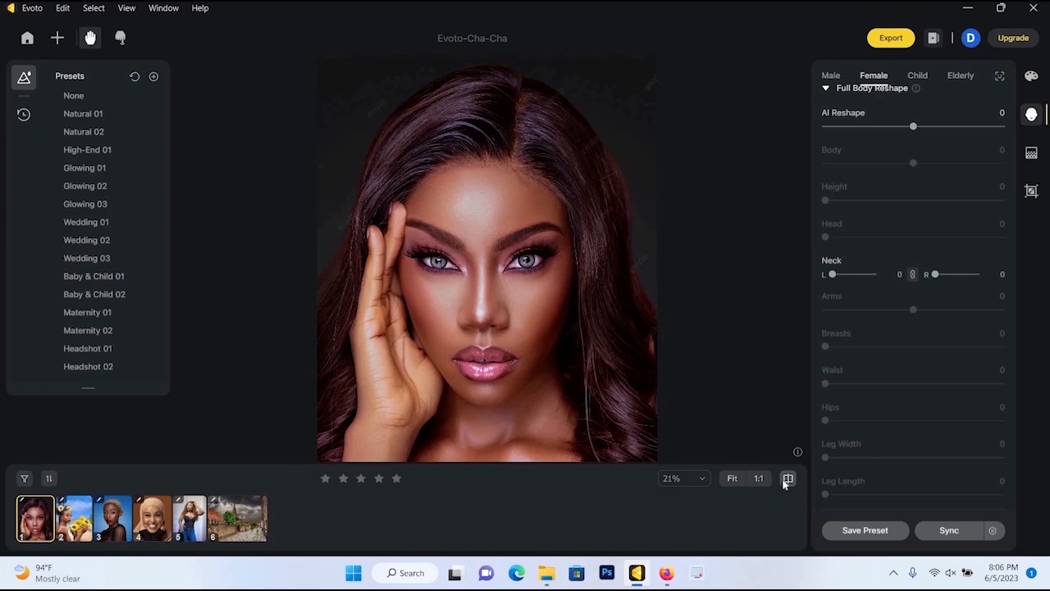
Step: In Evoto, compare the edited portrait of the woman with her hand at her face with its original several times
{"action": "left_click", "coordinate": [786, 479]}
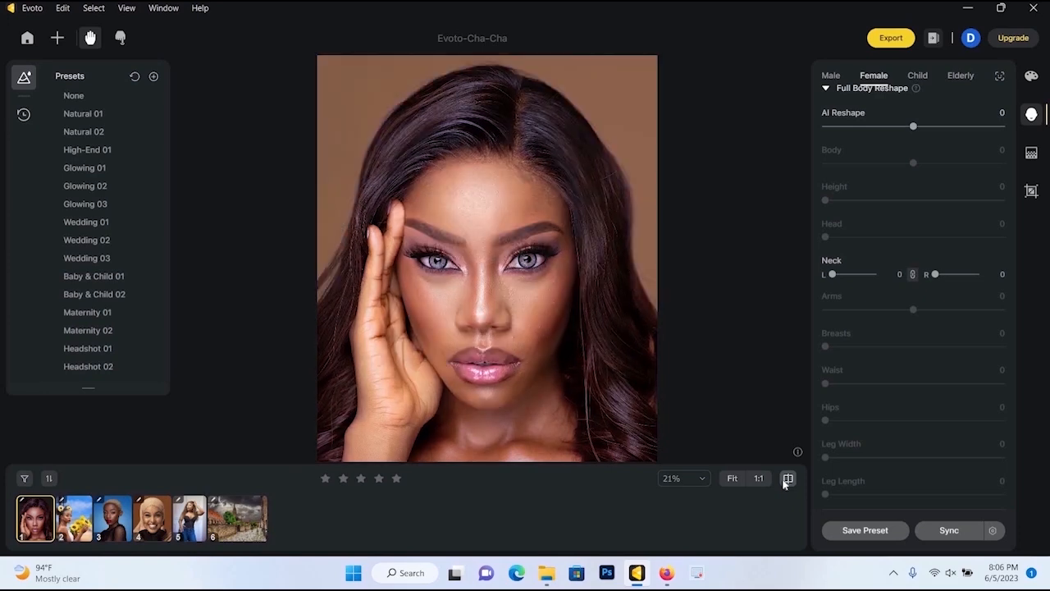
{"action": "left_click", "coordinate": [786, 479]}
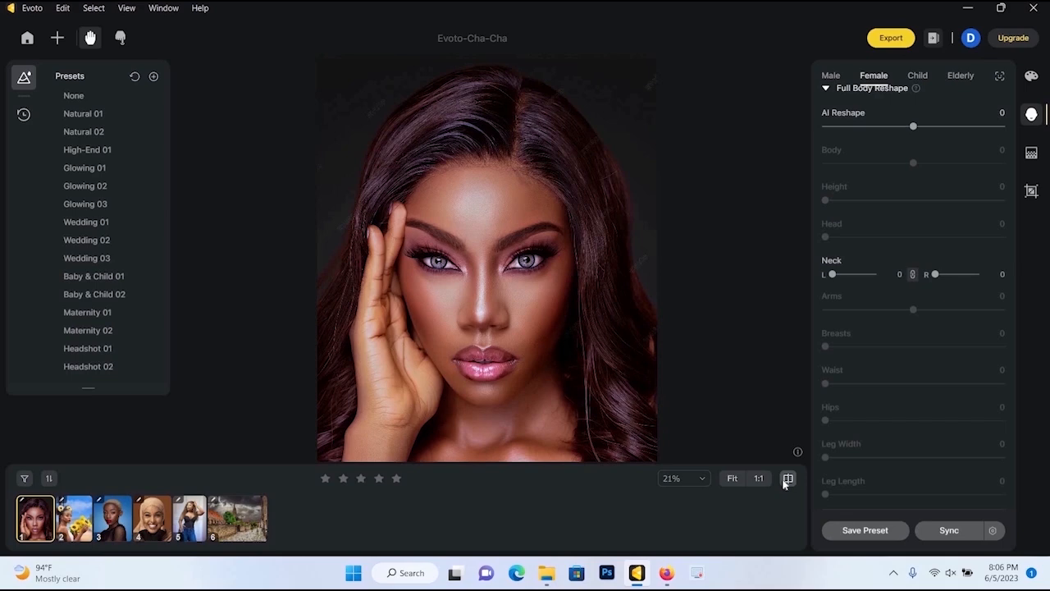
{"action": "left_click", "coordinate": [786, 479]}
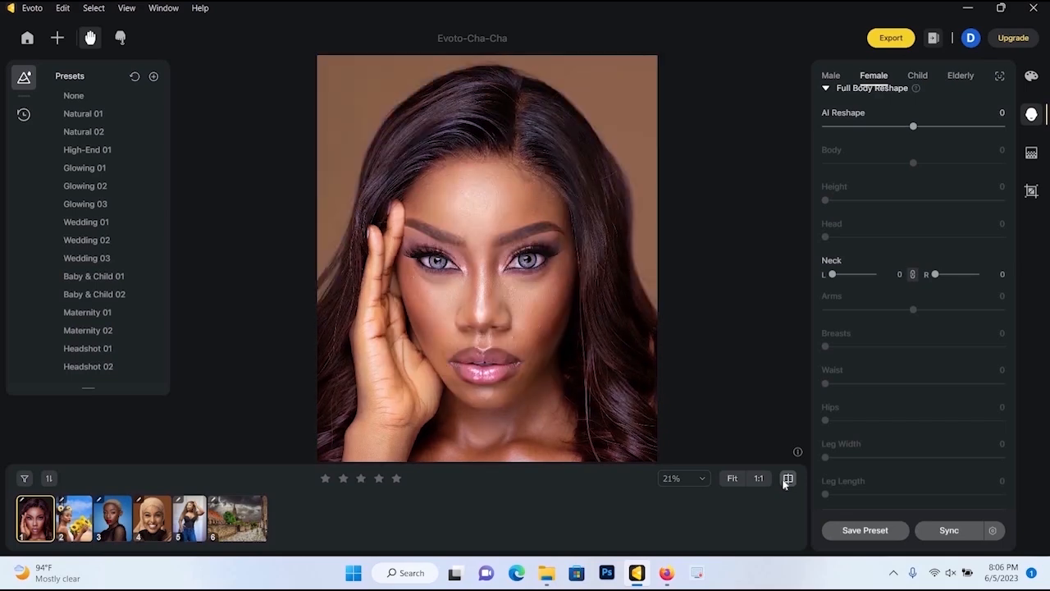